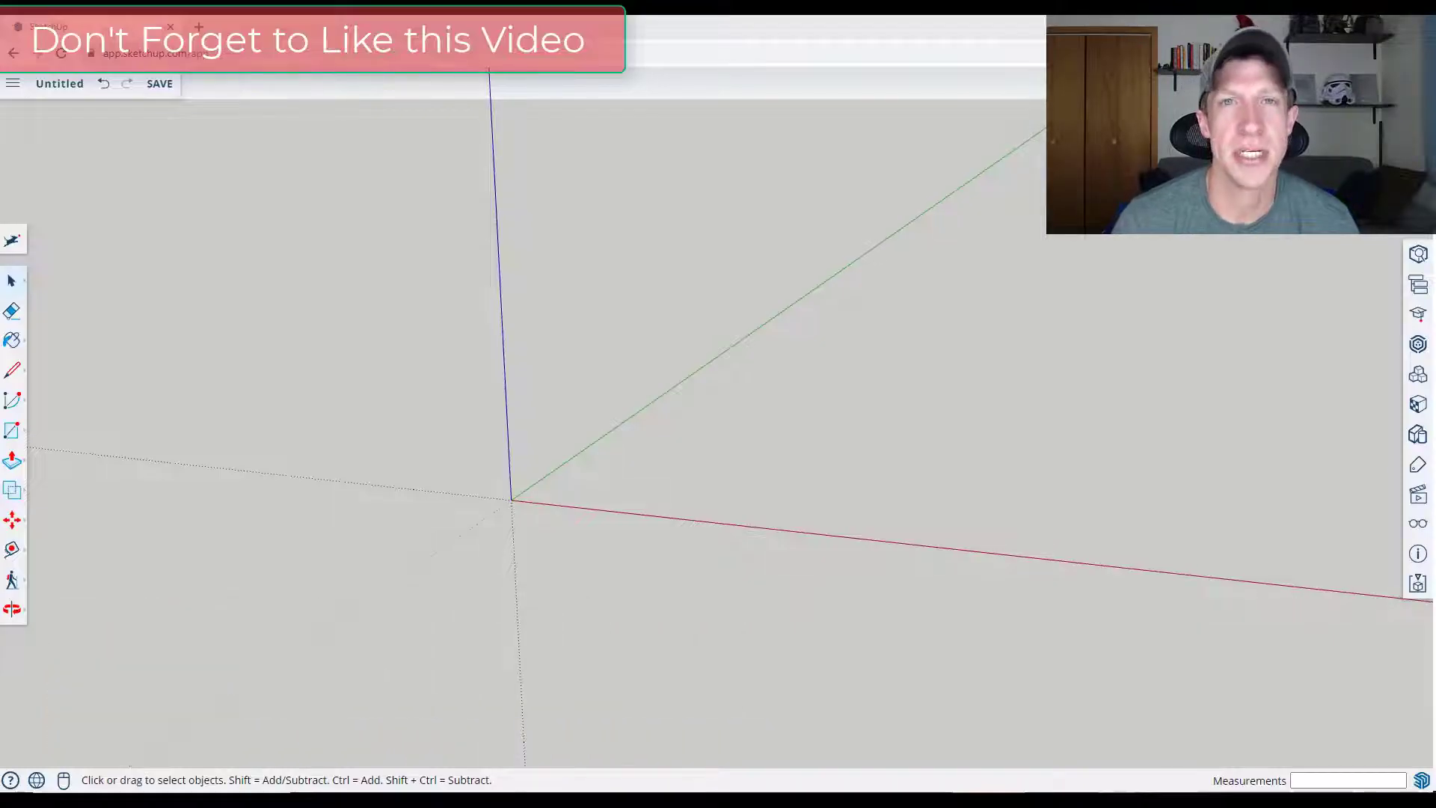
Bring the Snipping Tool window with the chess king reference image into view, examine it, and move it away again
drag(1435, 246, 989, 150)
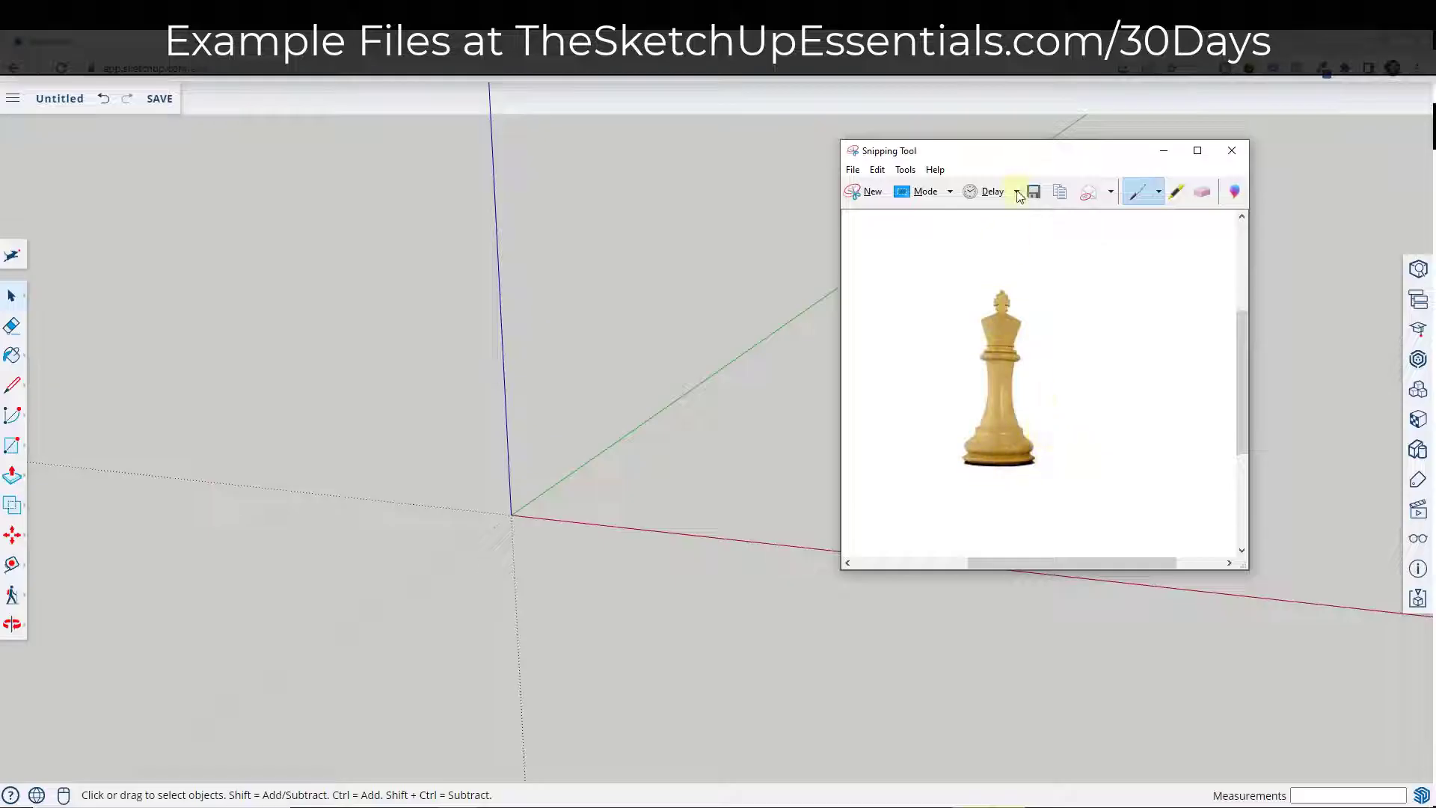
drag(1019, 163, 1435, 187)
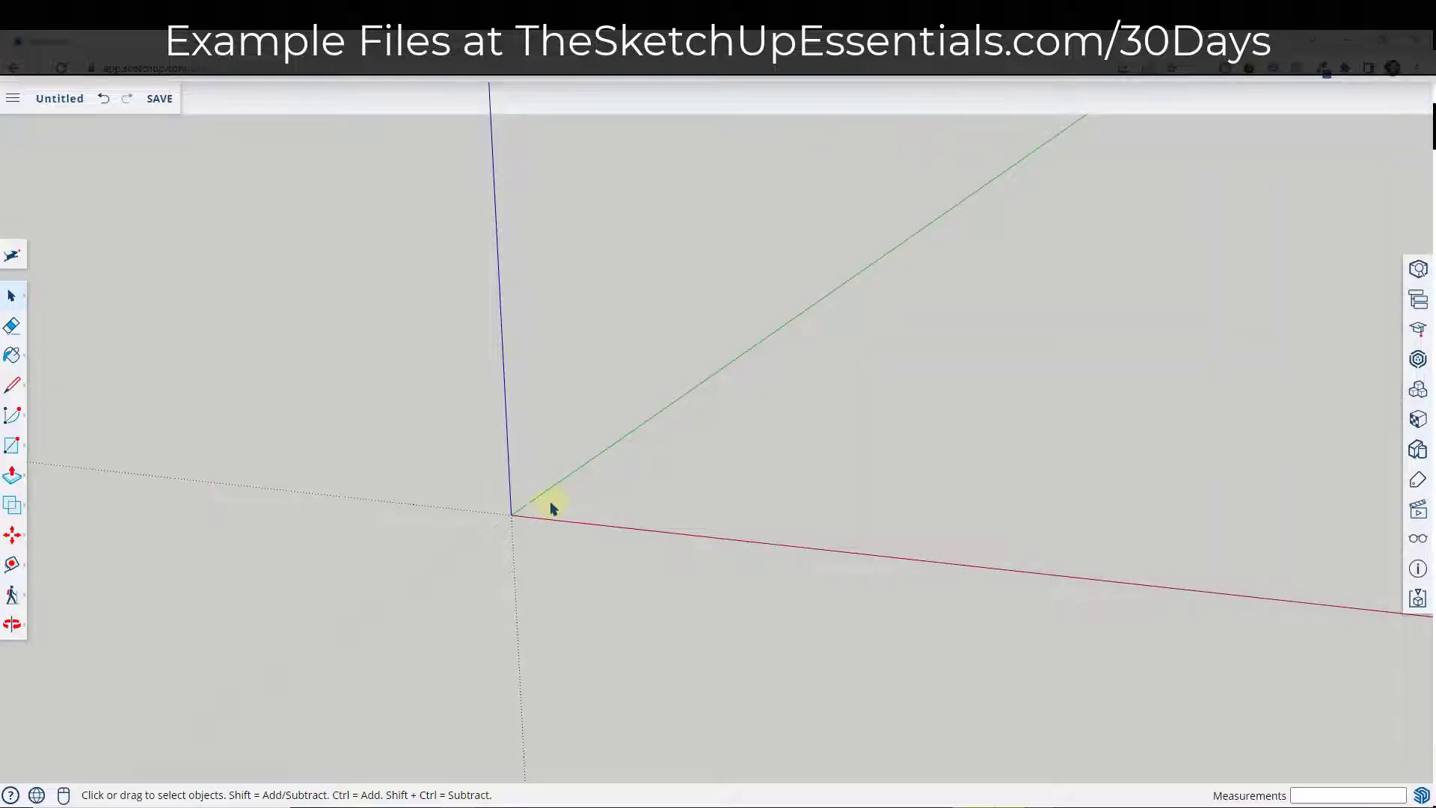
Draw a 2 by 2 inch square on the ground plane with one corner at the origin
mouse_move(551, 508)
middle_down()
mouse_move(590, 504)
mouse_move(590, 519)
mouse_move(629, 487)
mouse_move(590, 629)
mouse_move(566, 624)
middle_up()
key(r)
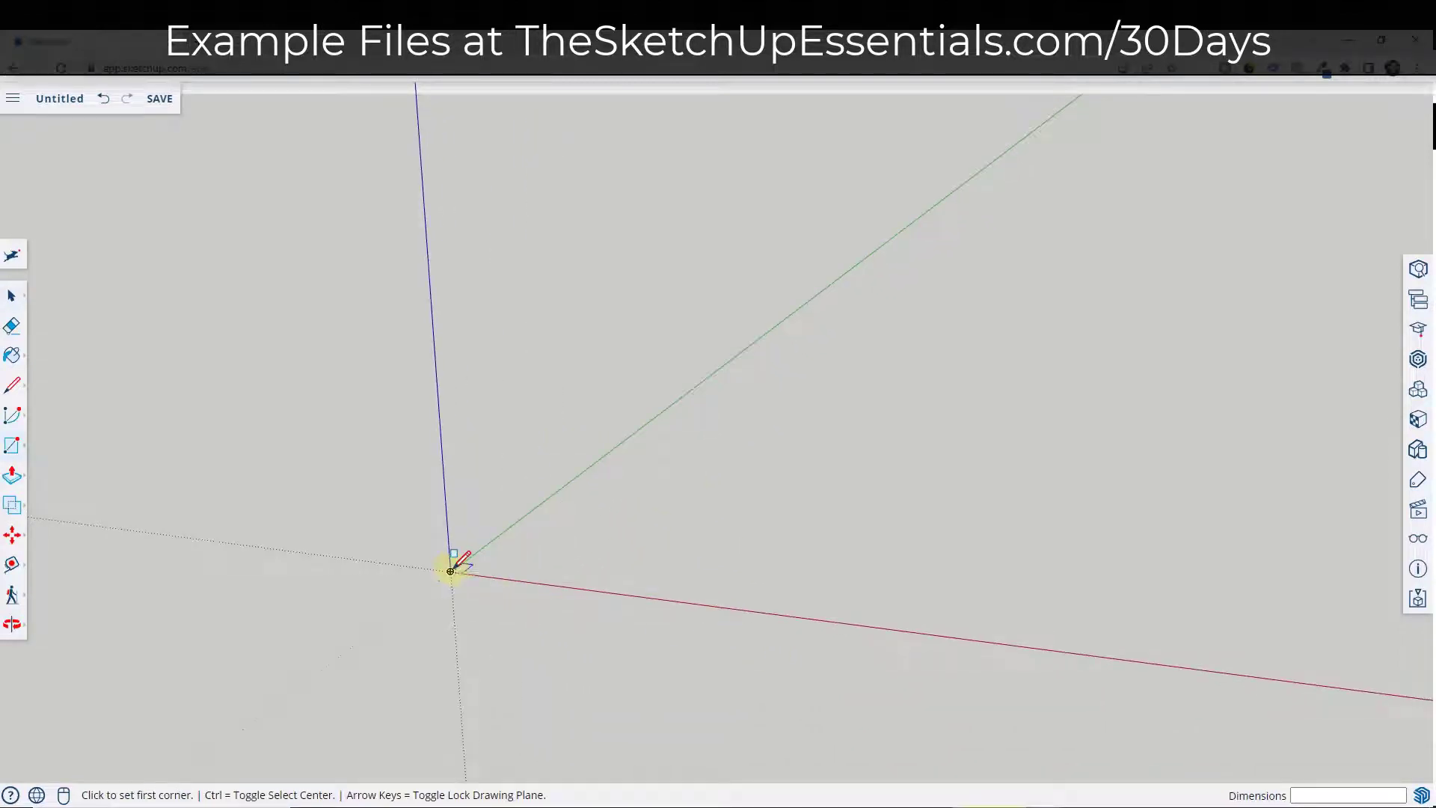
click(451, 571)
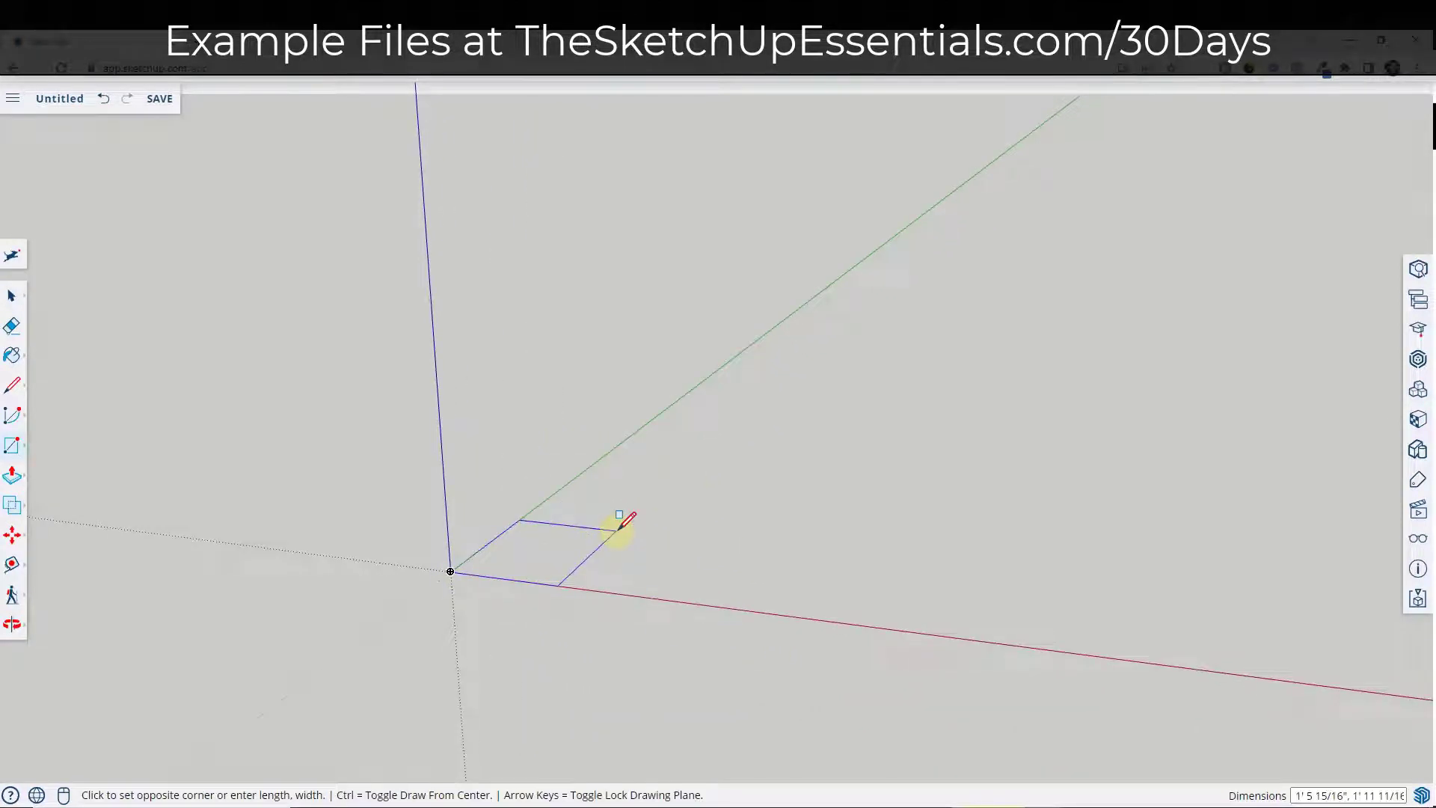
key(Escape)
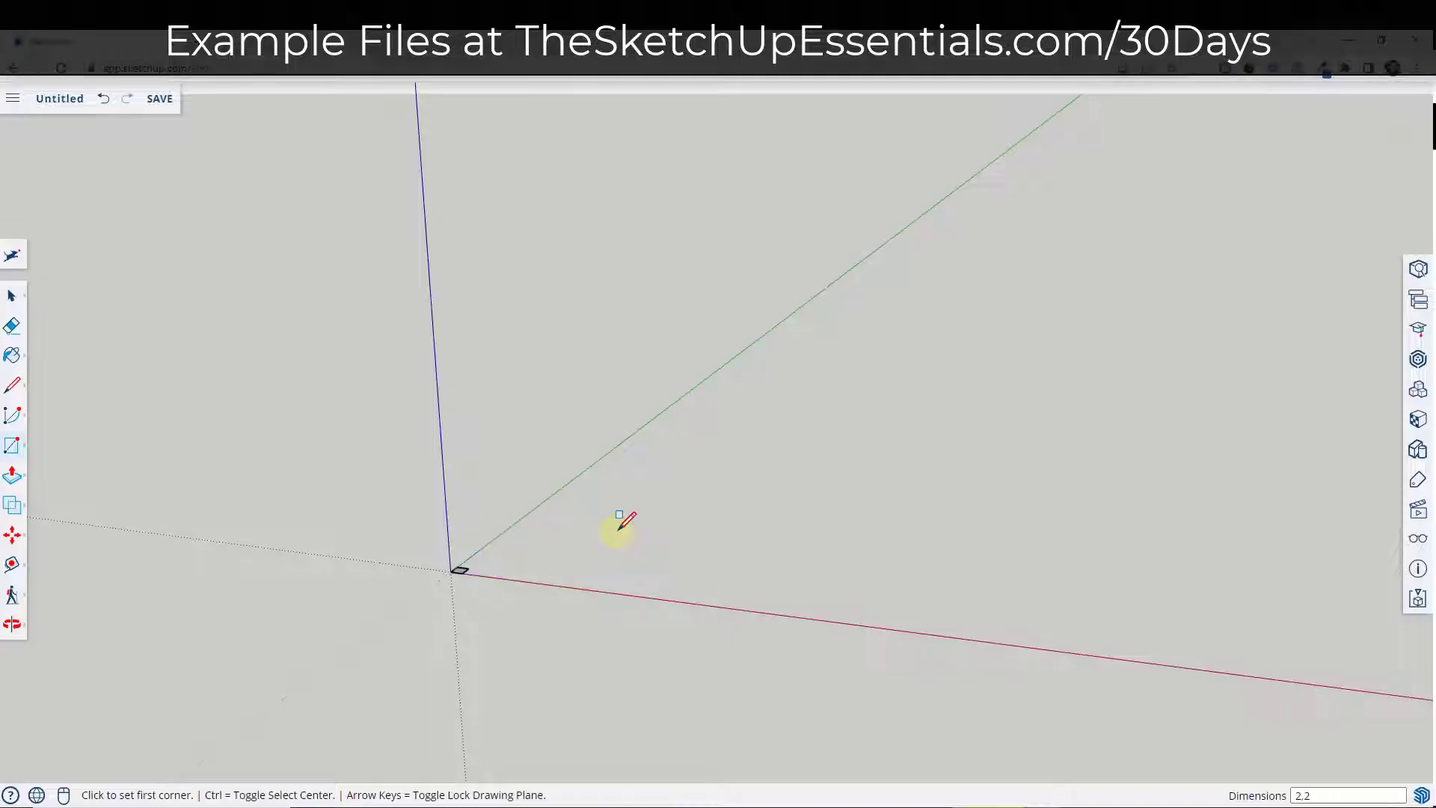
click(452, 571)
click(471, 549)
scroll(471, 550, up, 3)
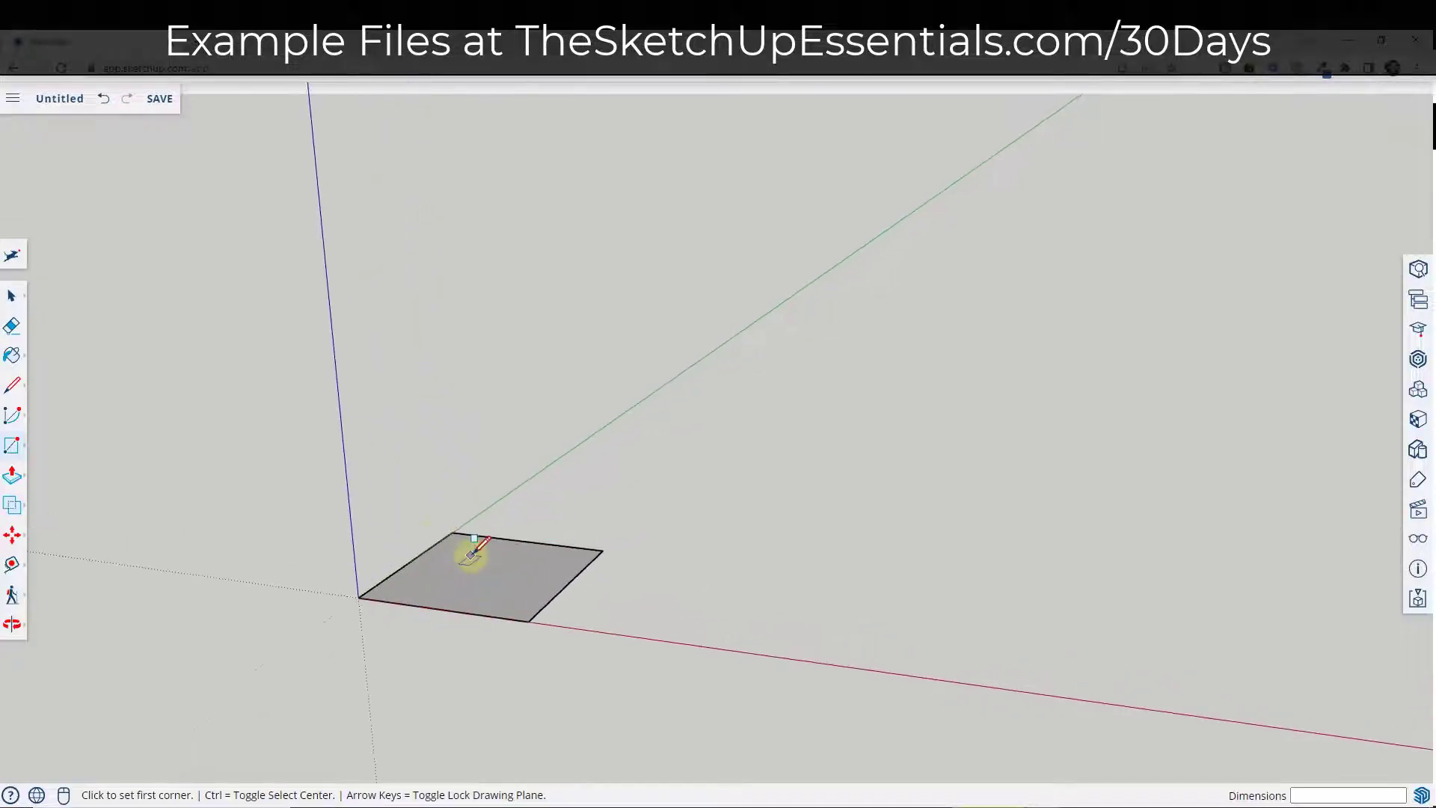
Copy the whole square along the red axis so the copy sits directly beside the original
key(space)
drag(297, 476, 647, 648)
key(m)
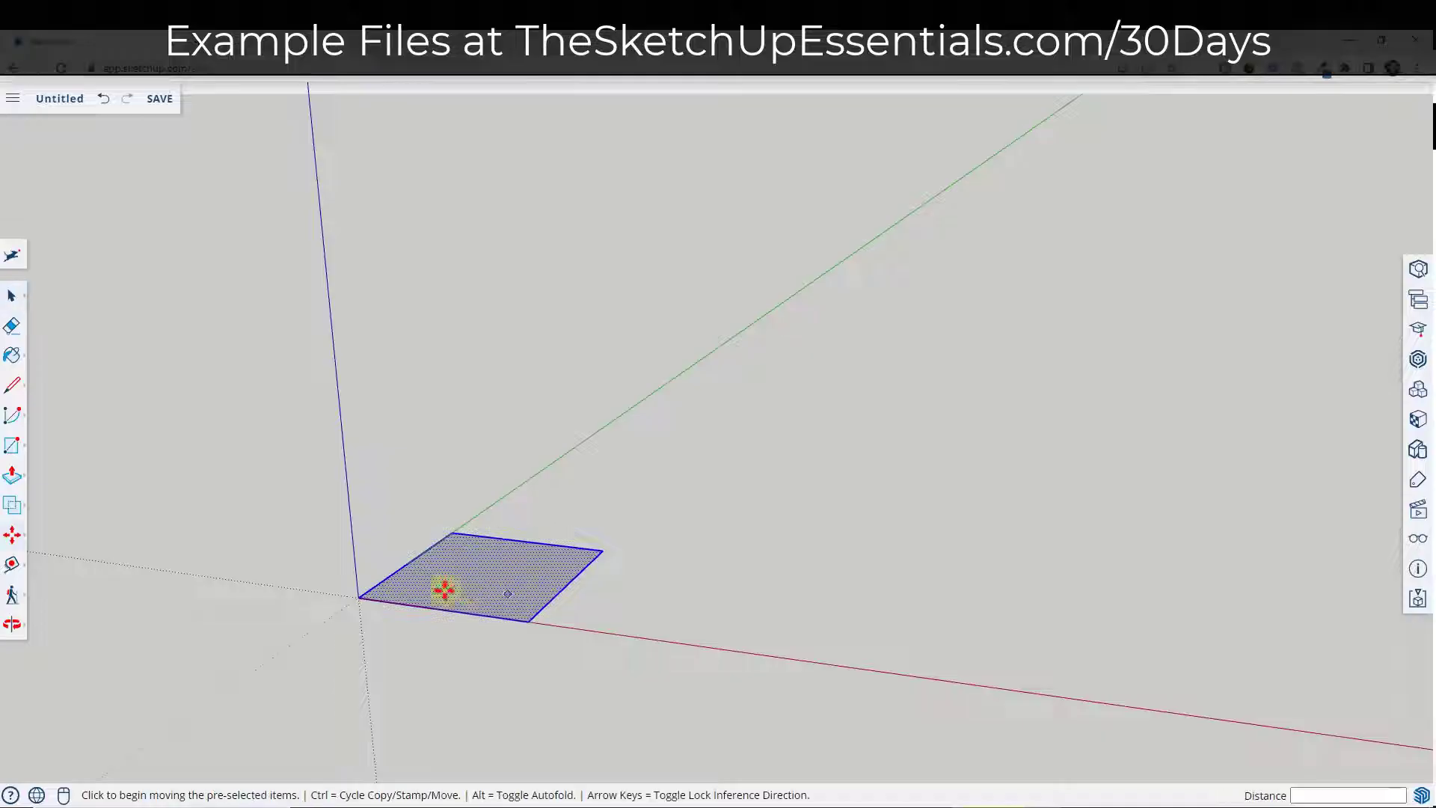
key(space)
drag(287, 469, 715, 718)
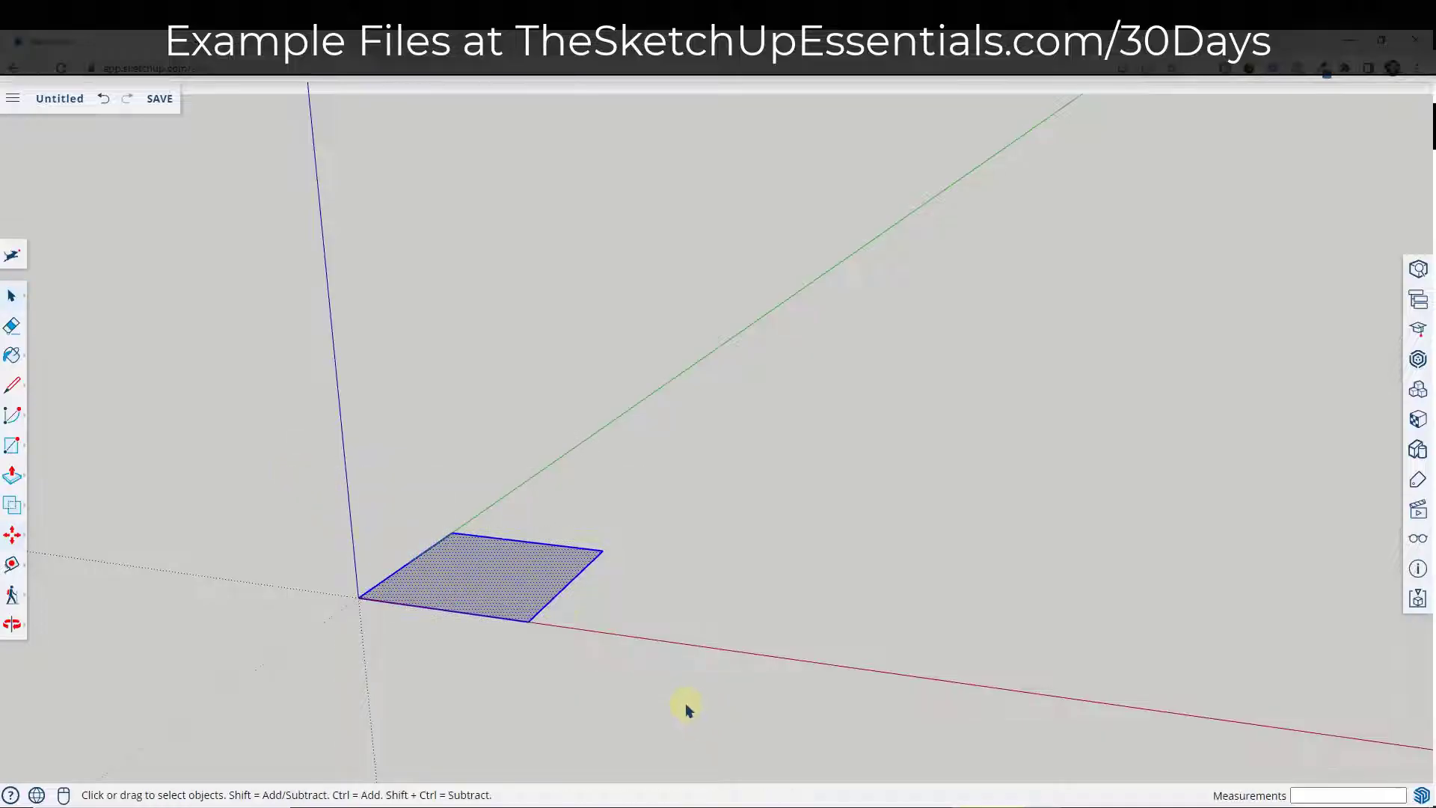
key(m)
key(ctrl)
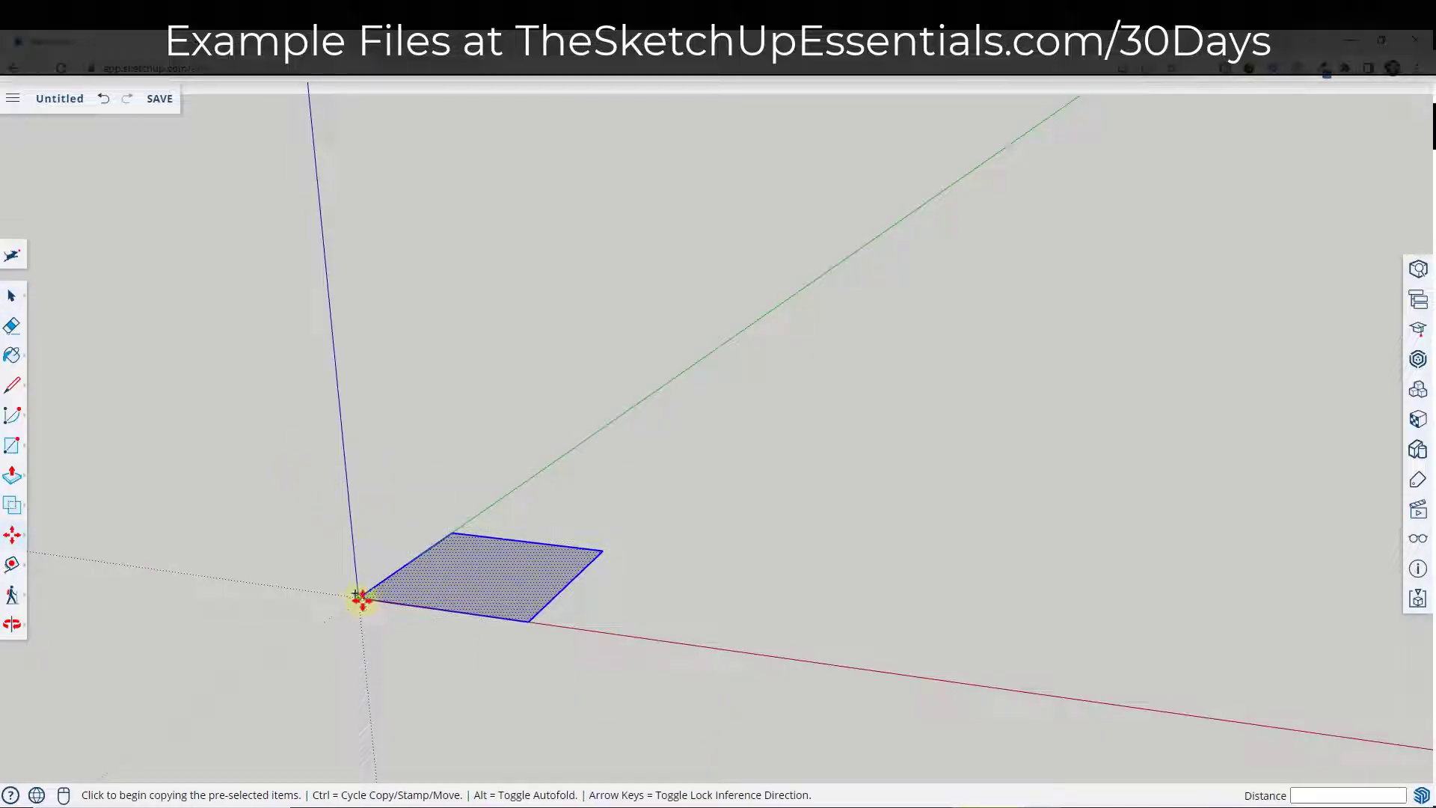
click(360, 598)
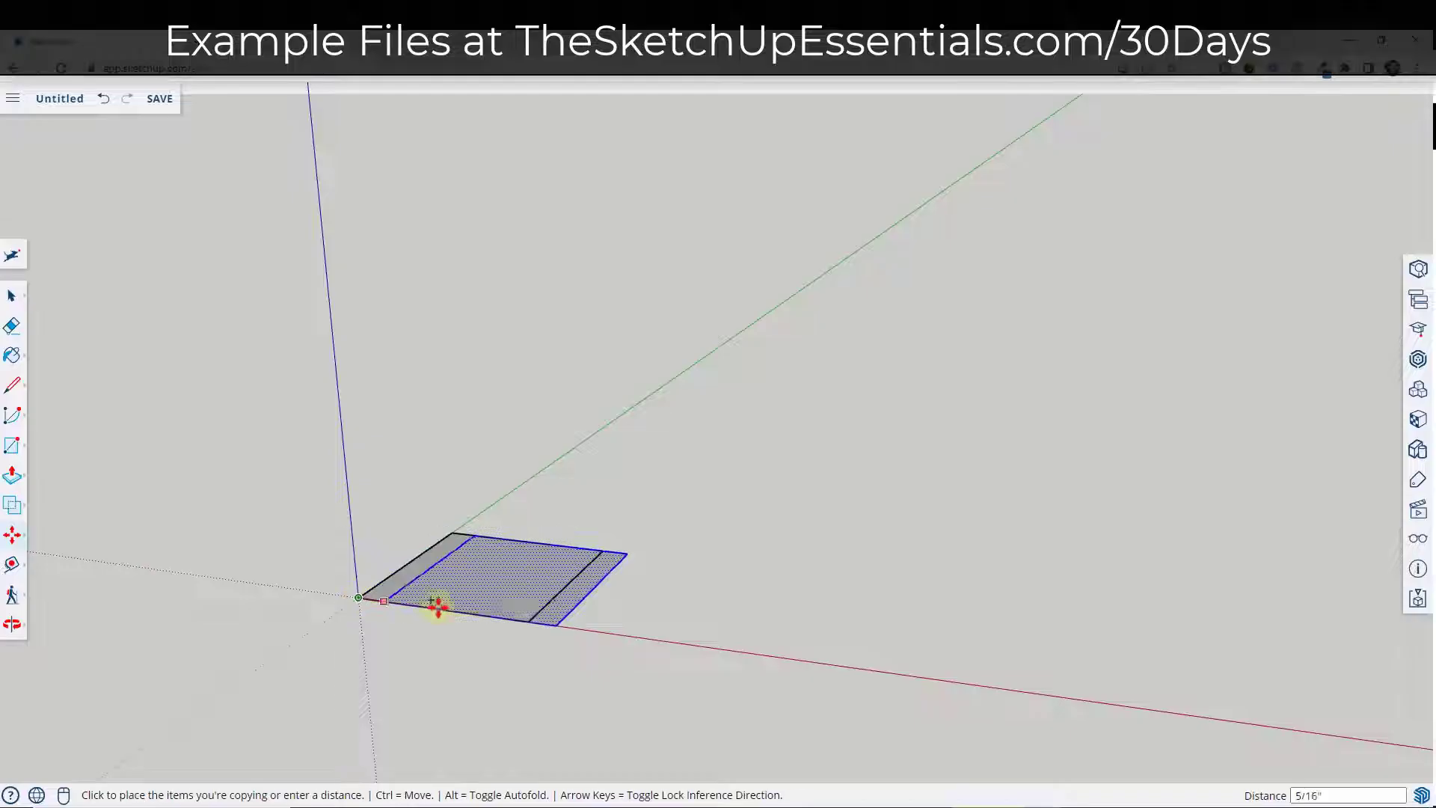
click(526, 620)
middle_drag(839, 628, 839, 599)
key(space)
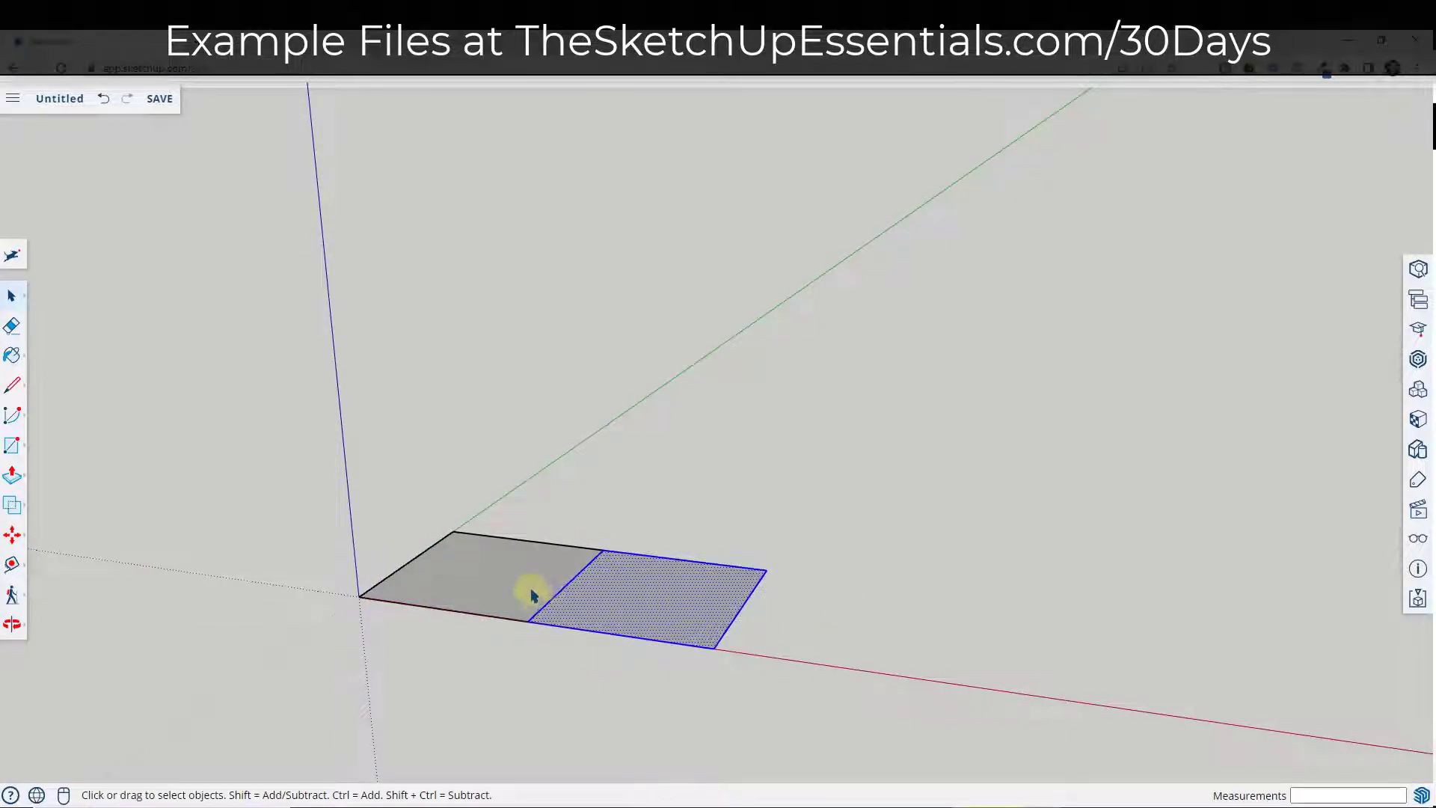
Paint the copied square black and the original square at the origin white, using materials from the Colors collection
scroll(703, 495, down, 2)
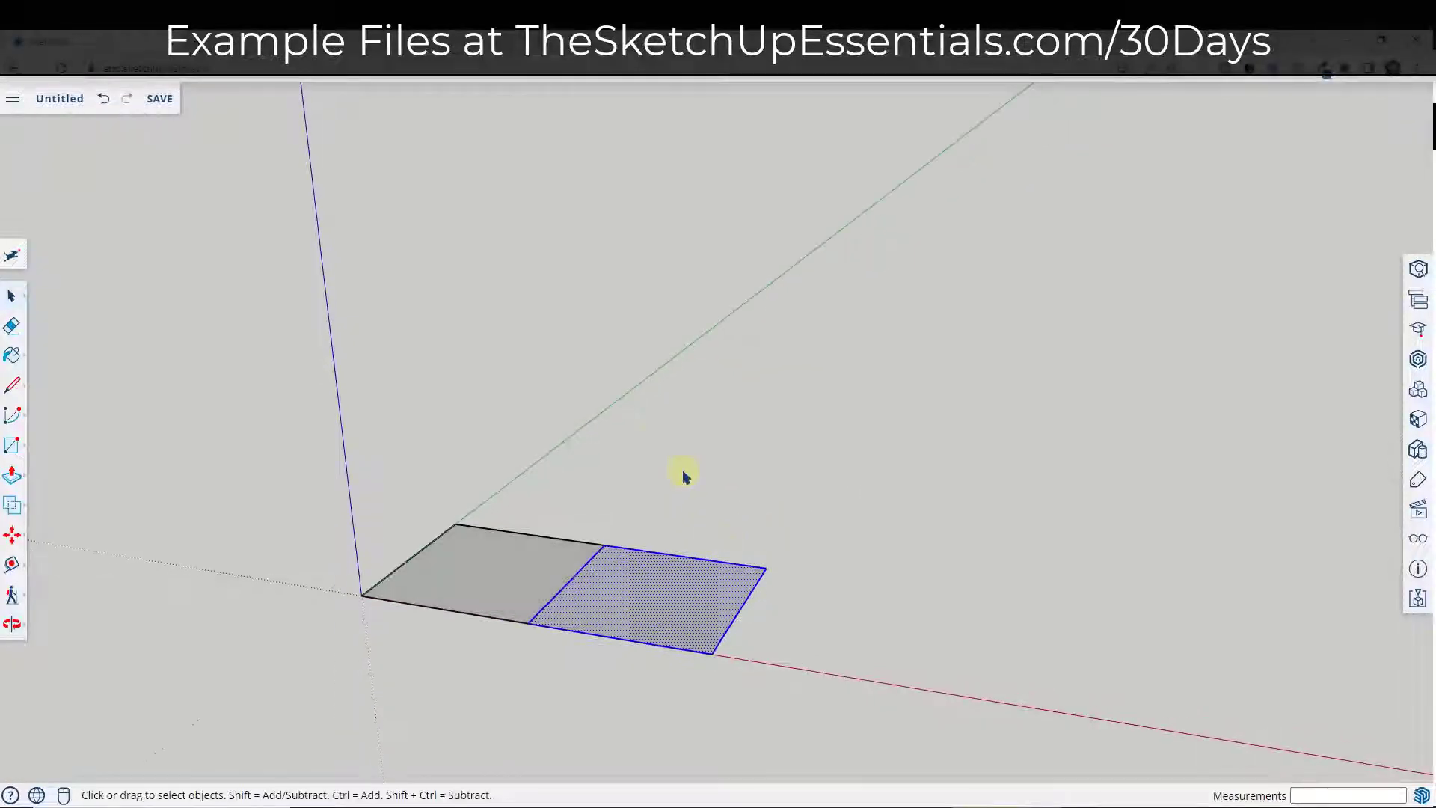
scroll(641, 557, up, 2)
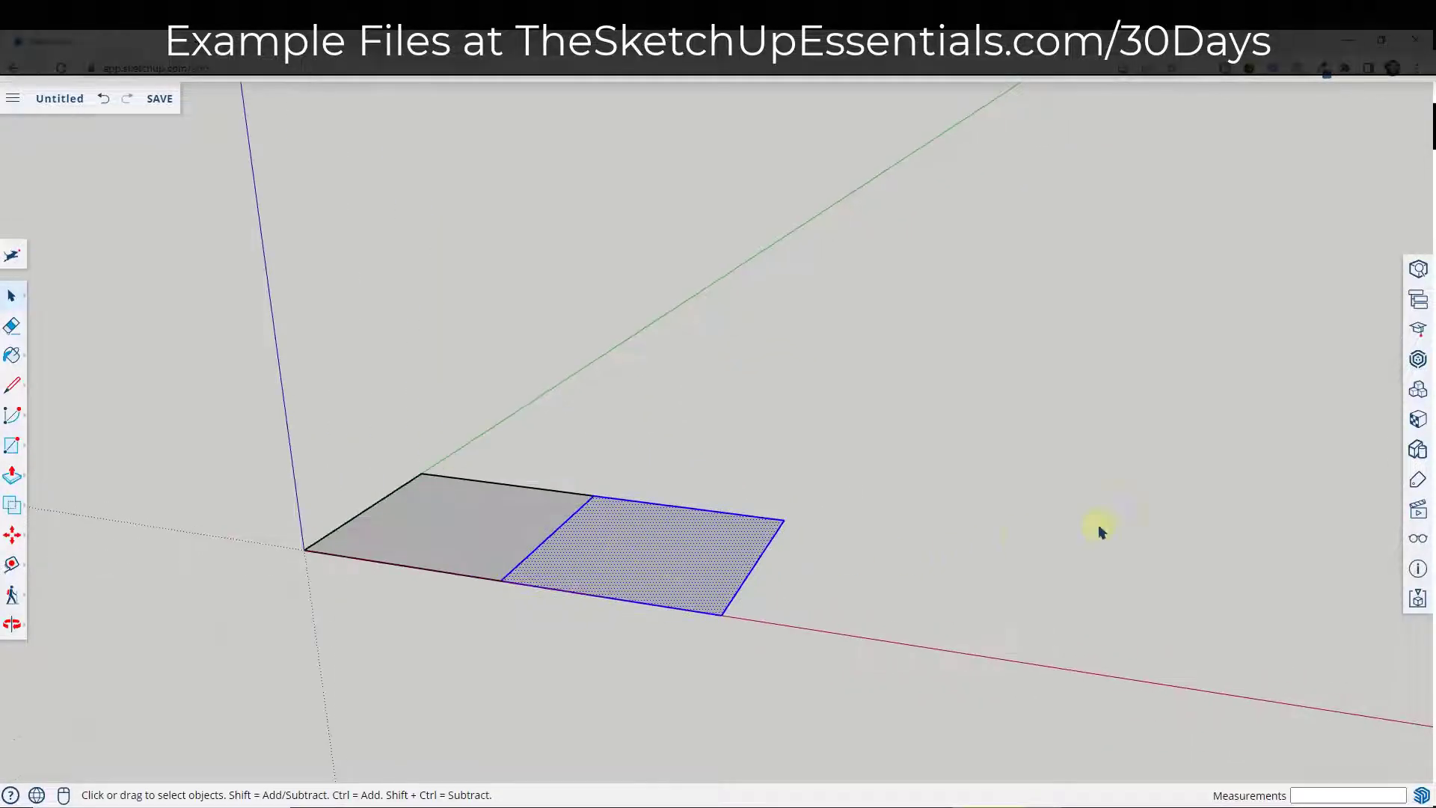
click(1415, 424)
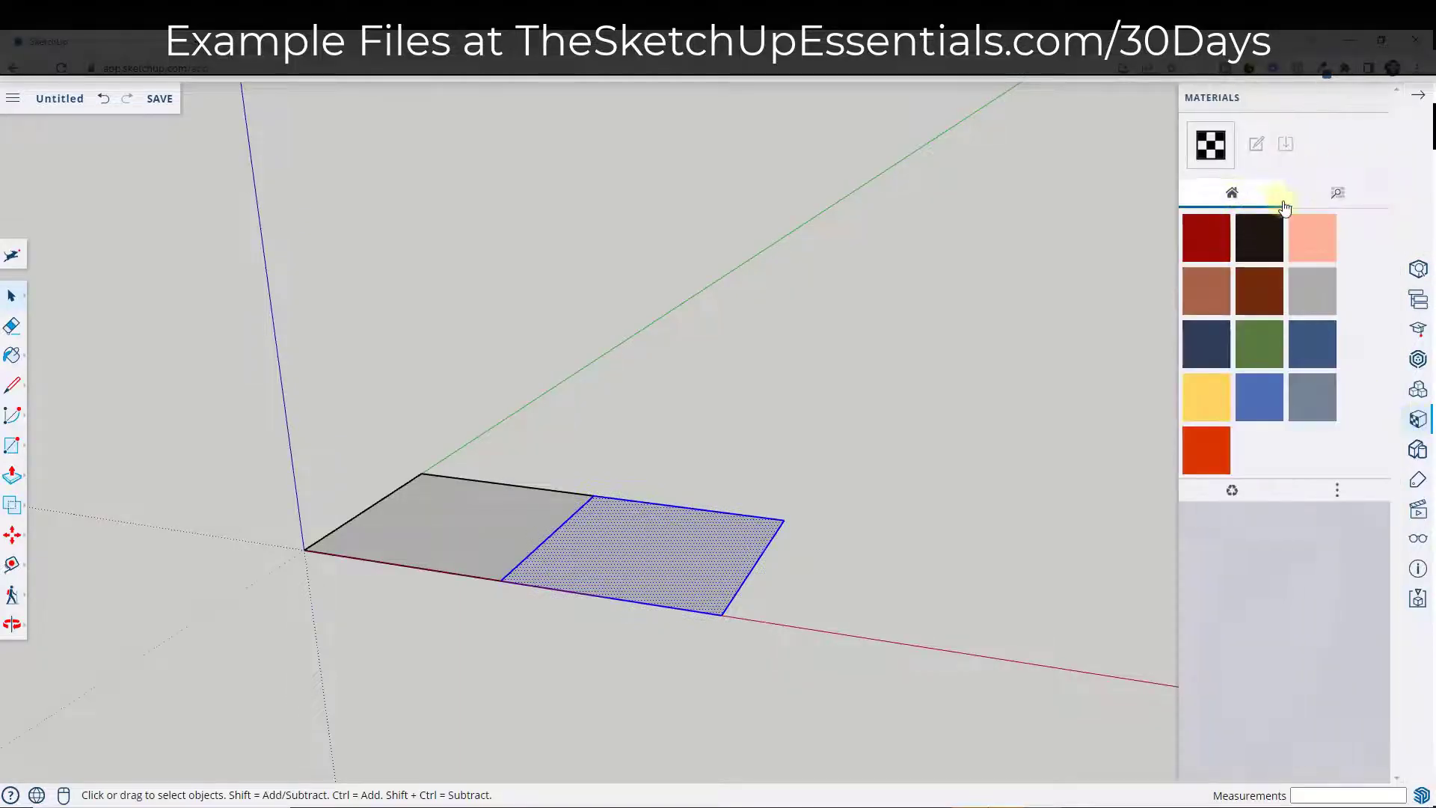
click(1336, 196)
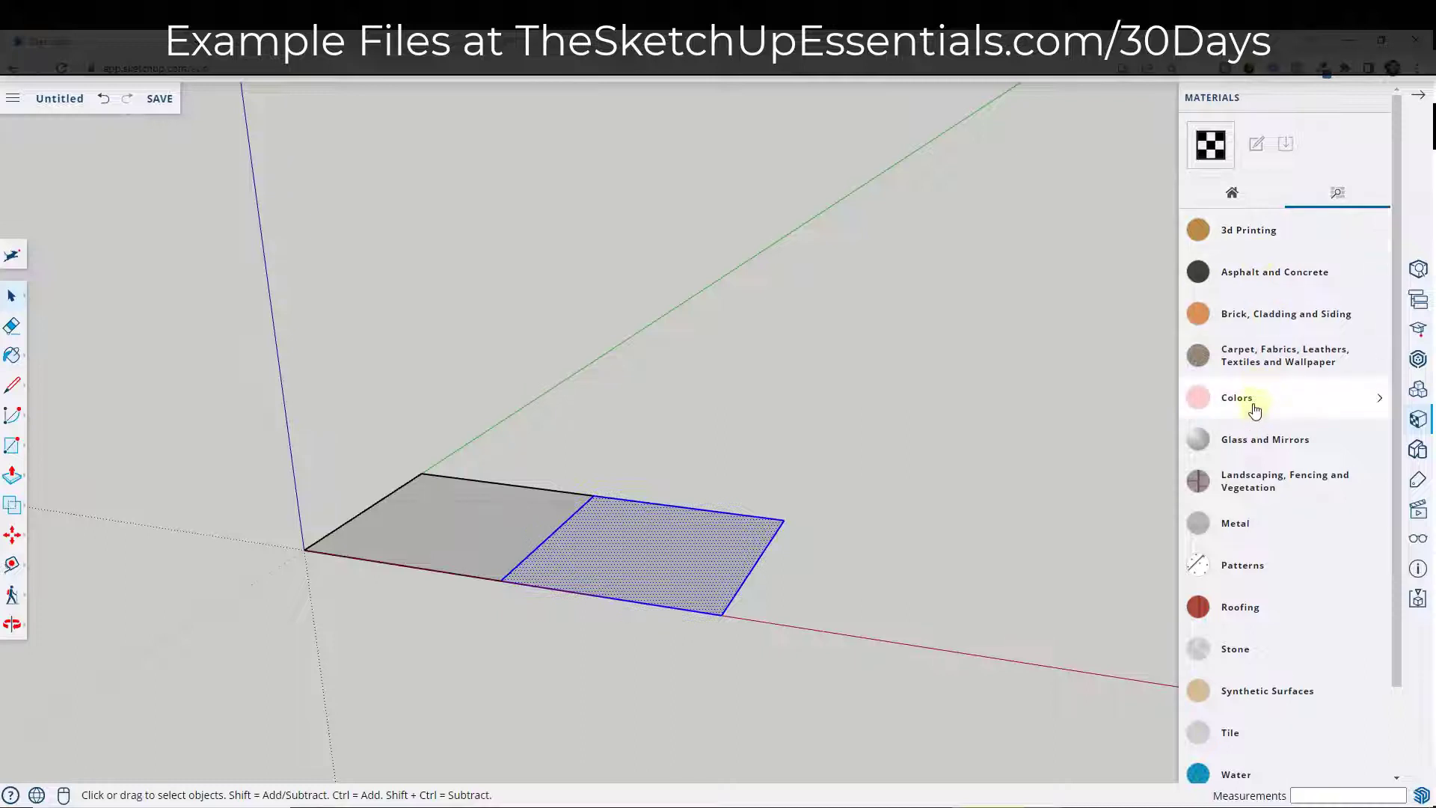
click(1254, 410)
scroll(1272, 571, down, 10)
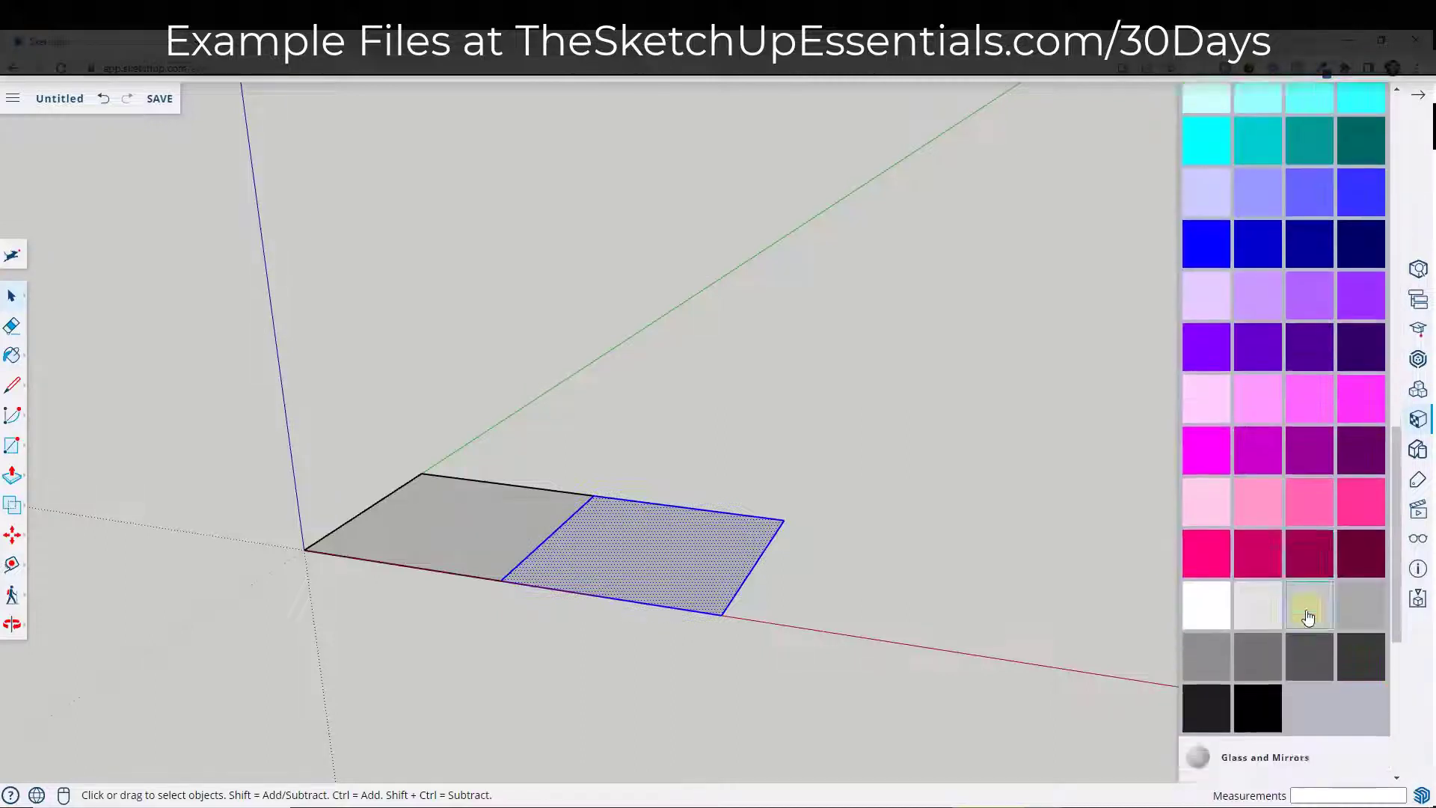
scroll(1307, 615, down, 5)
click(1257, 289)
click(638, 551)
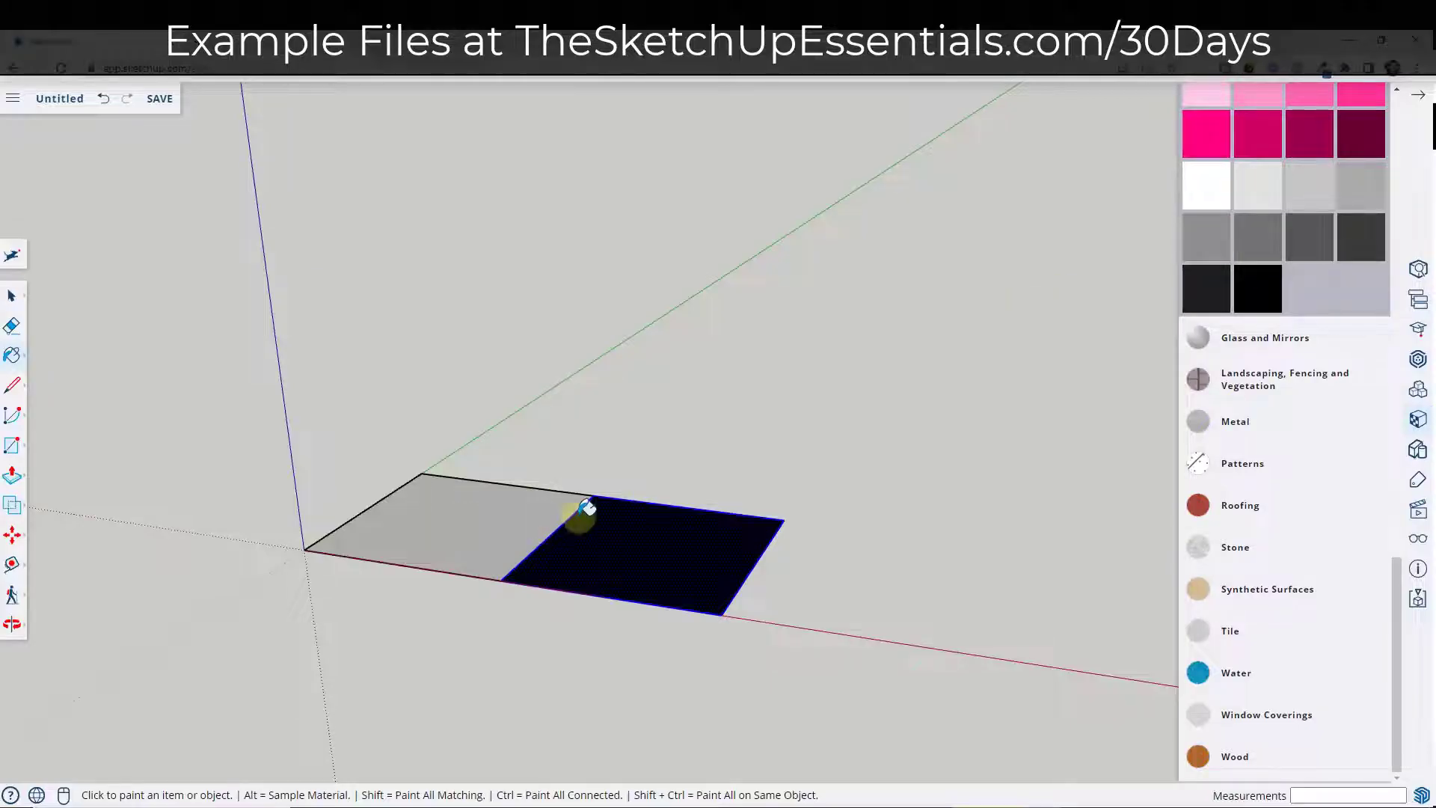
middle_drag(587, 508, 689, 539)
Make the black square a component named Black Square
key(space)
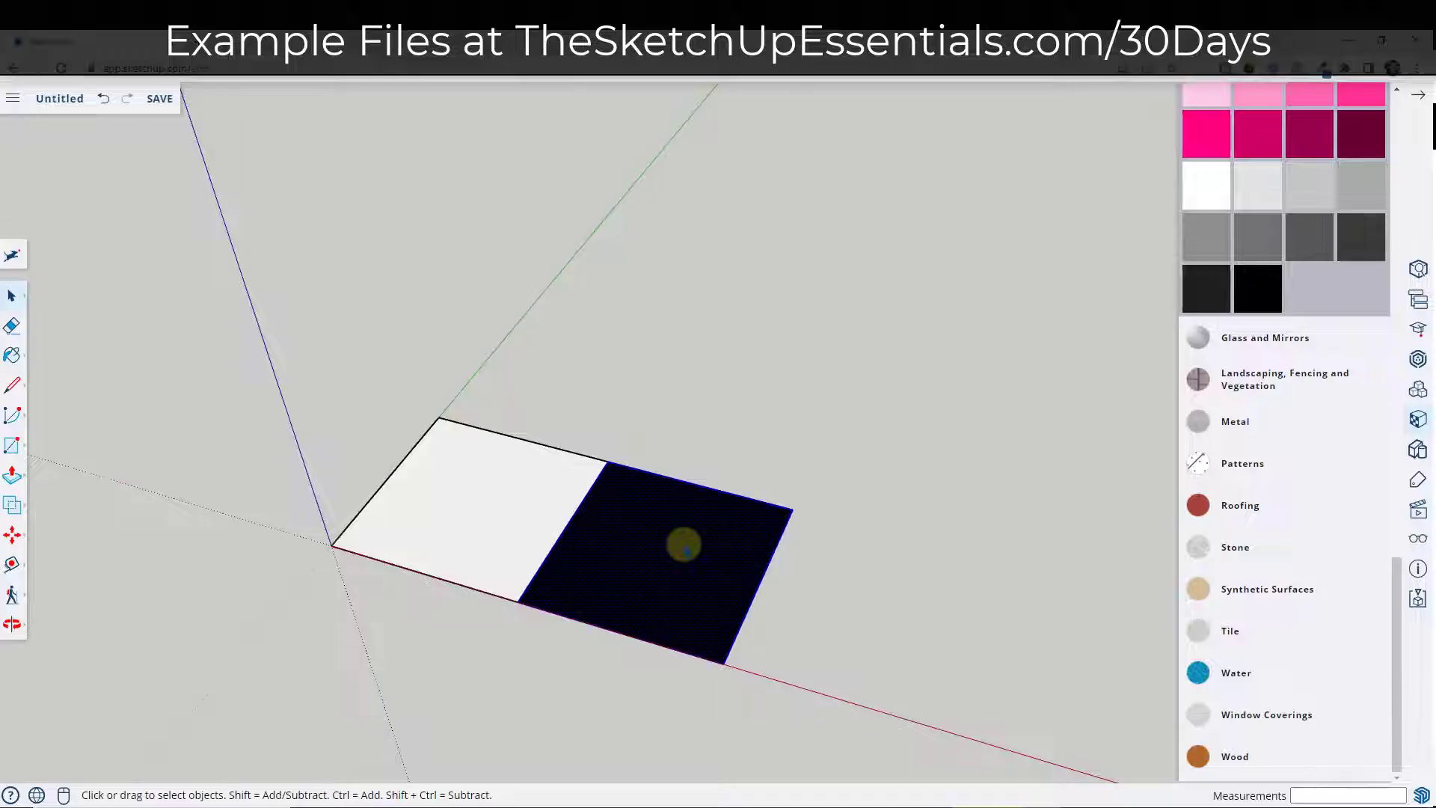
right_click(684, 546)
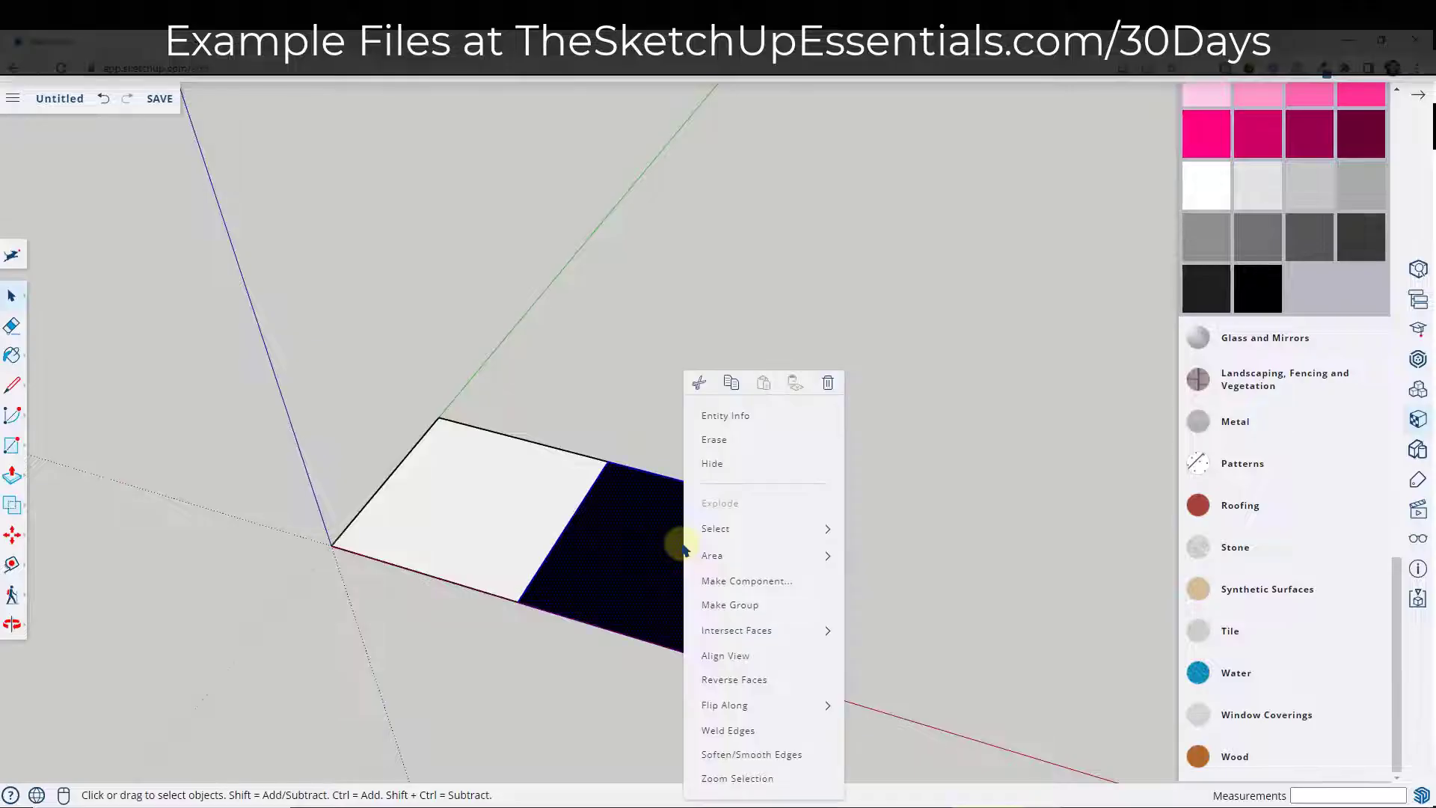
click(710, 581)
text(Black Square)
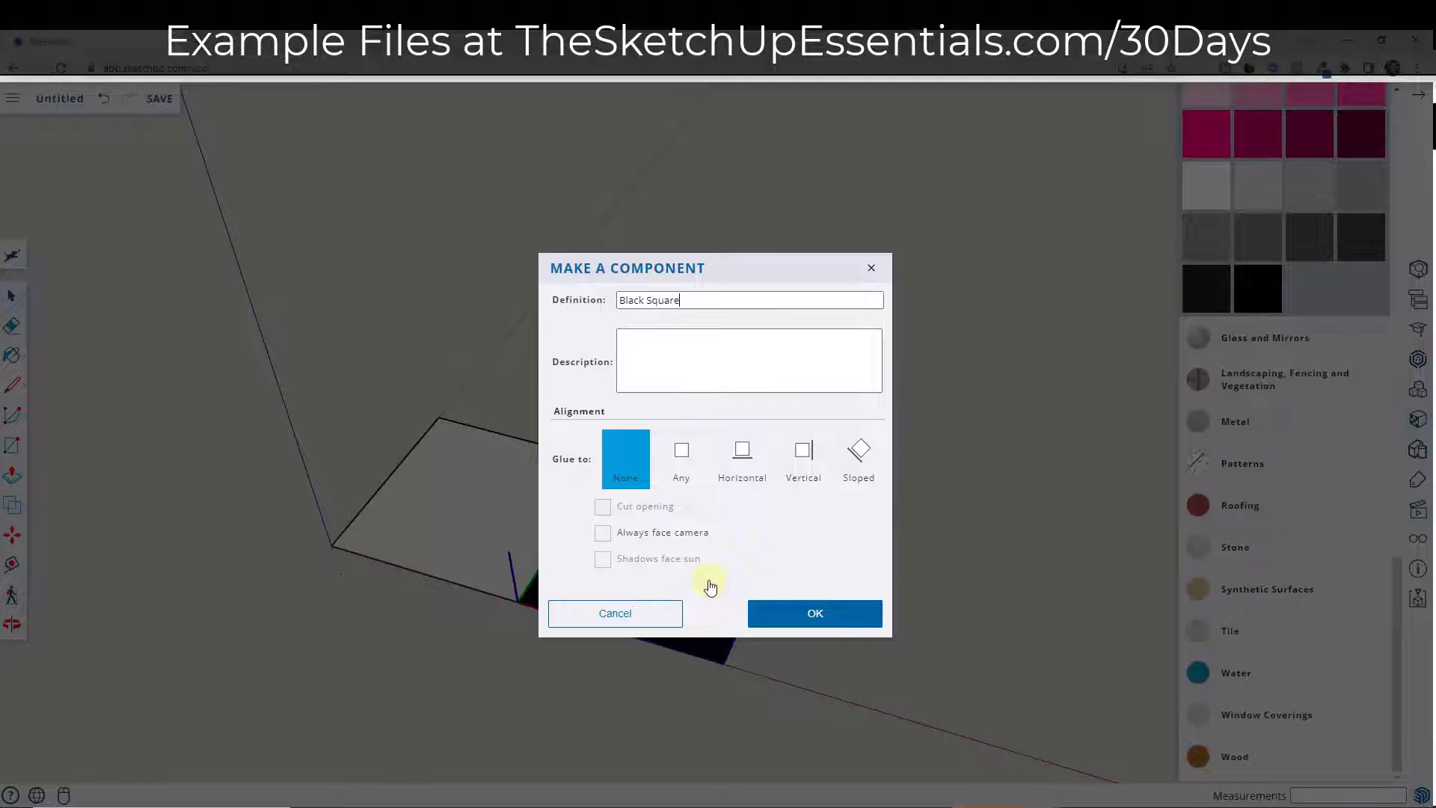
key(Return)
Make the white square at the origin a component named White Square
click(492, 491)
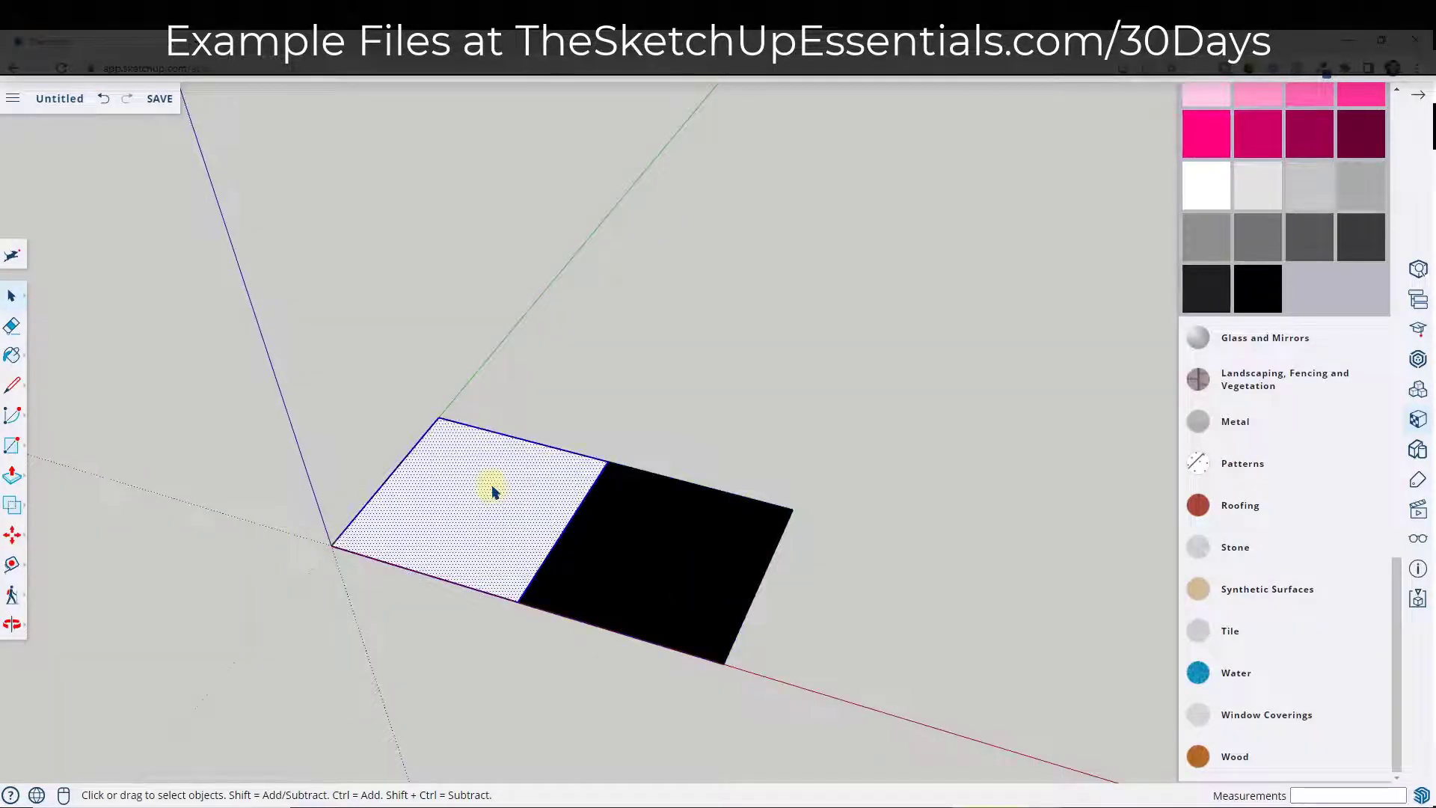
right_click(492, 491)
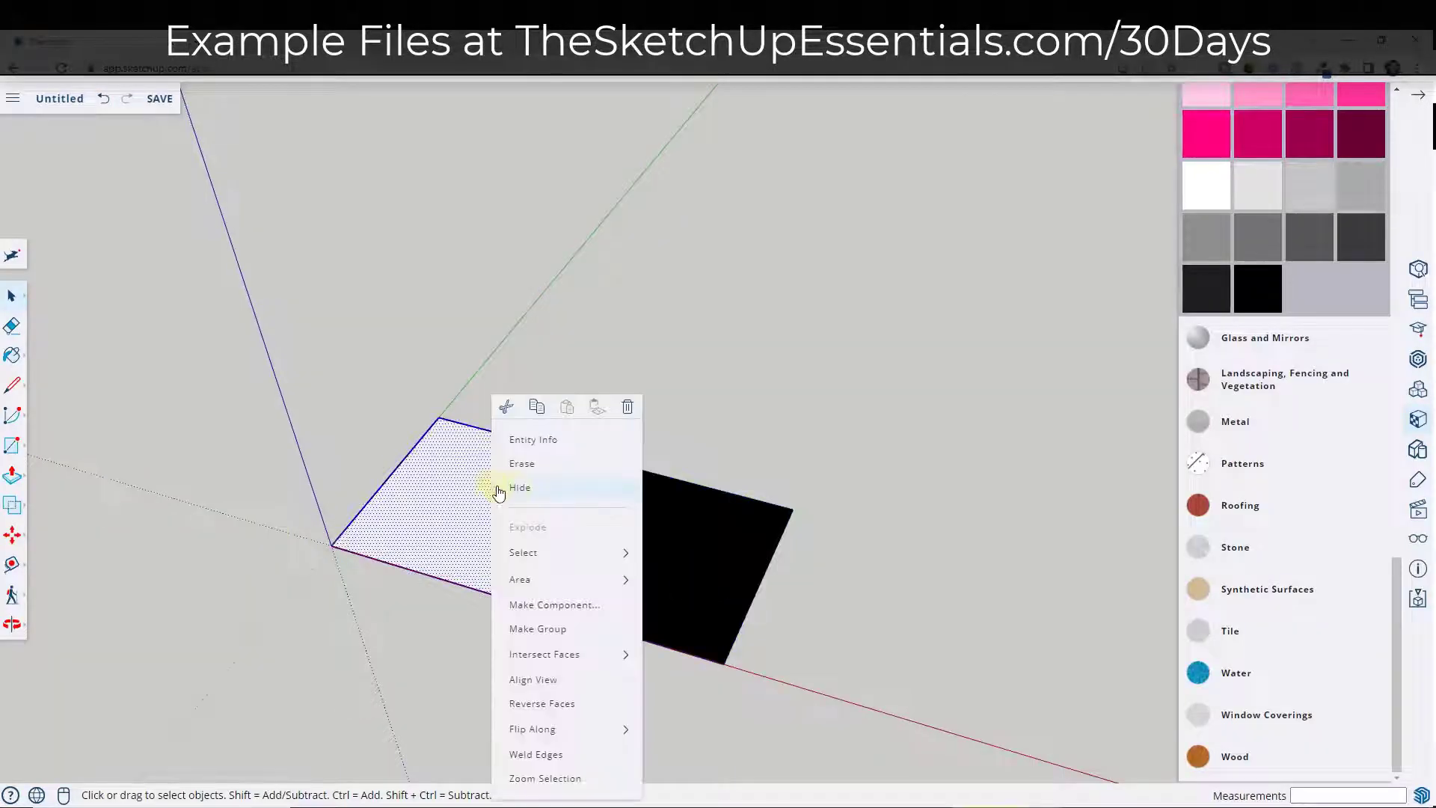
click(559, 604)
text(White Squ)
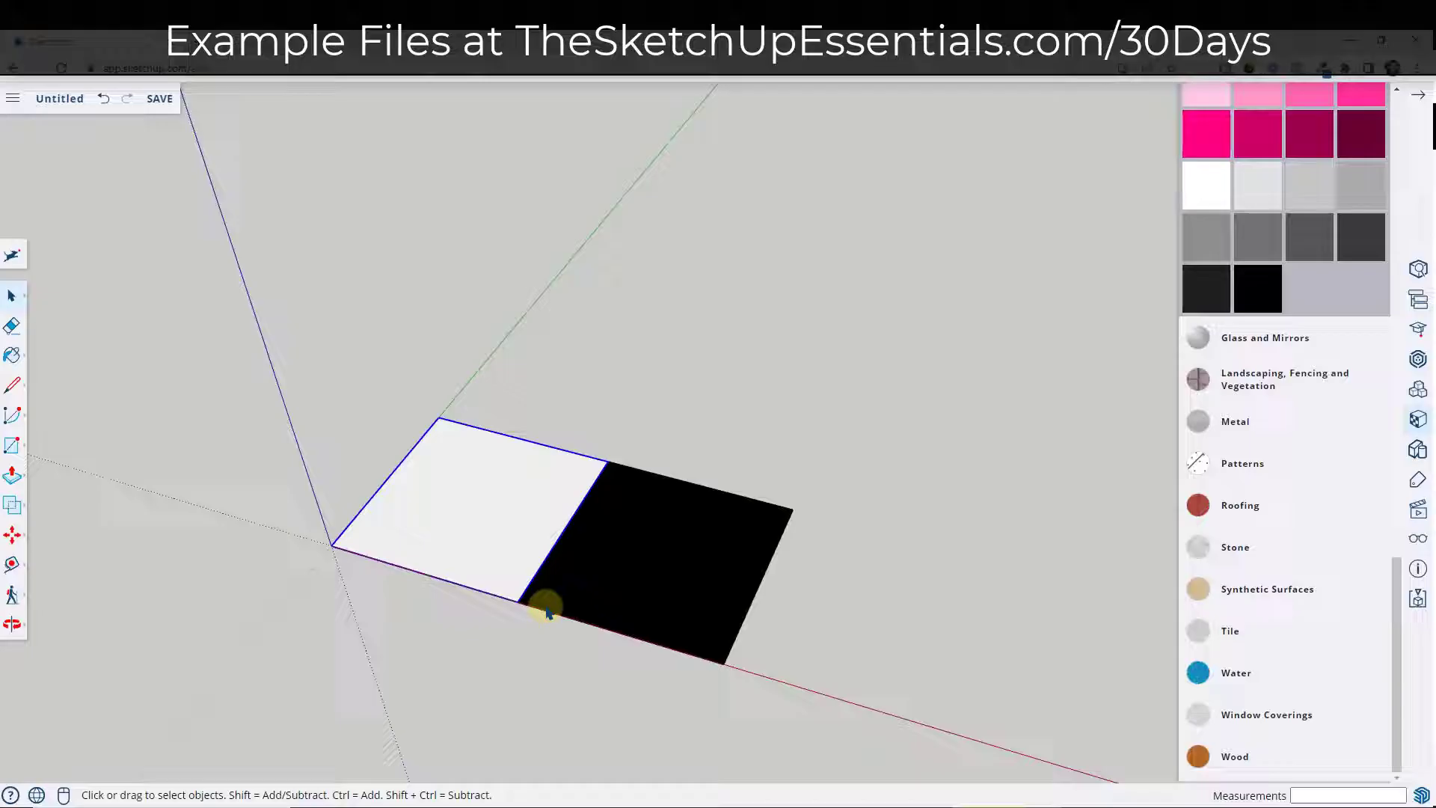
Copy the white square from the origin to the far side of the black square, diagonally adjacent to the original
middle_drag(545, 603, 685, 490)
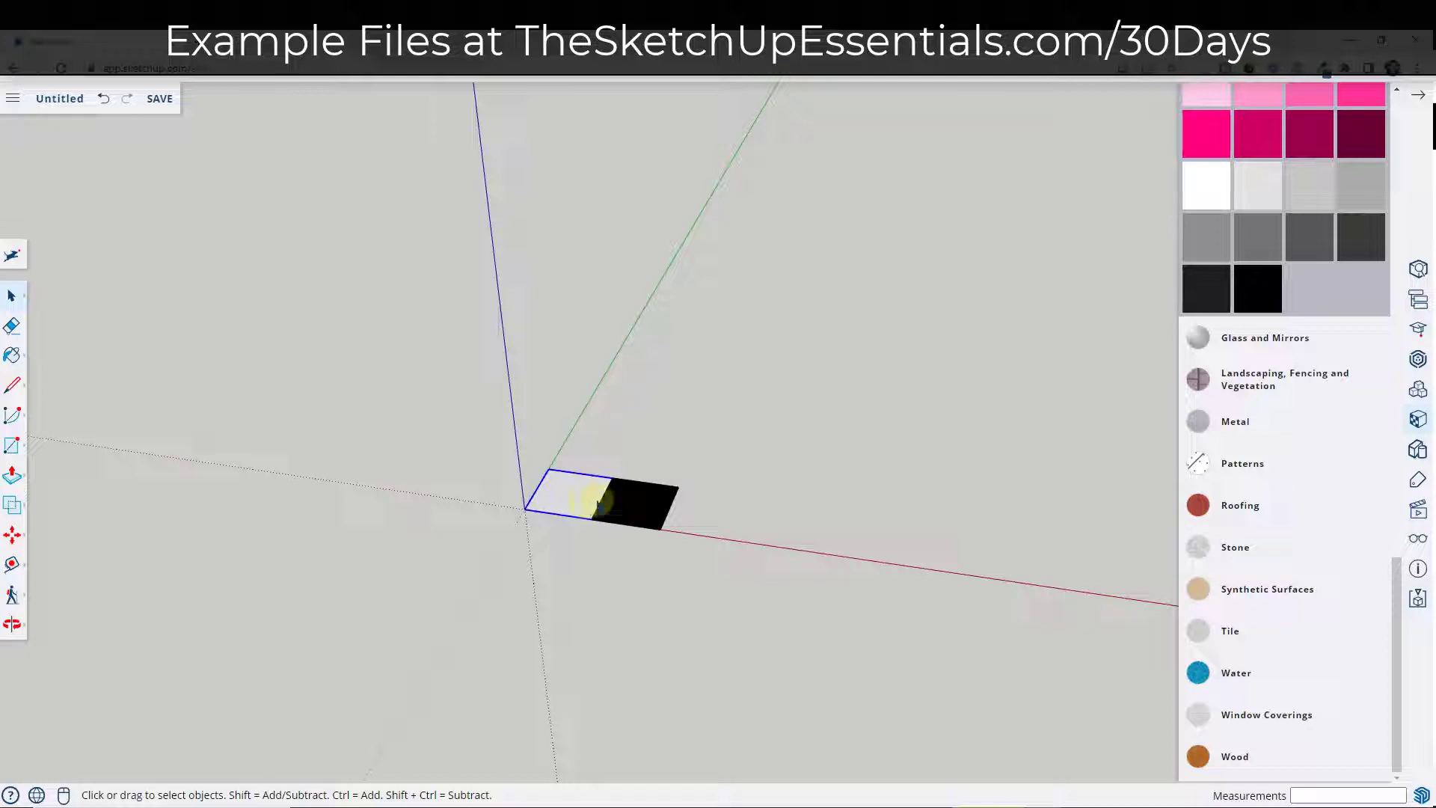
scroll(613, 499, up, 4)
key(m)
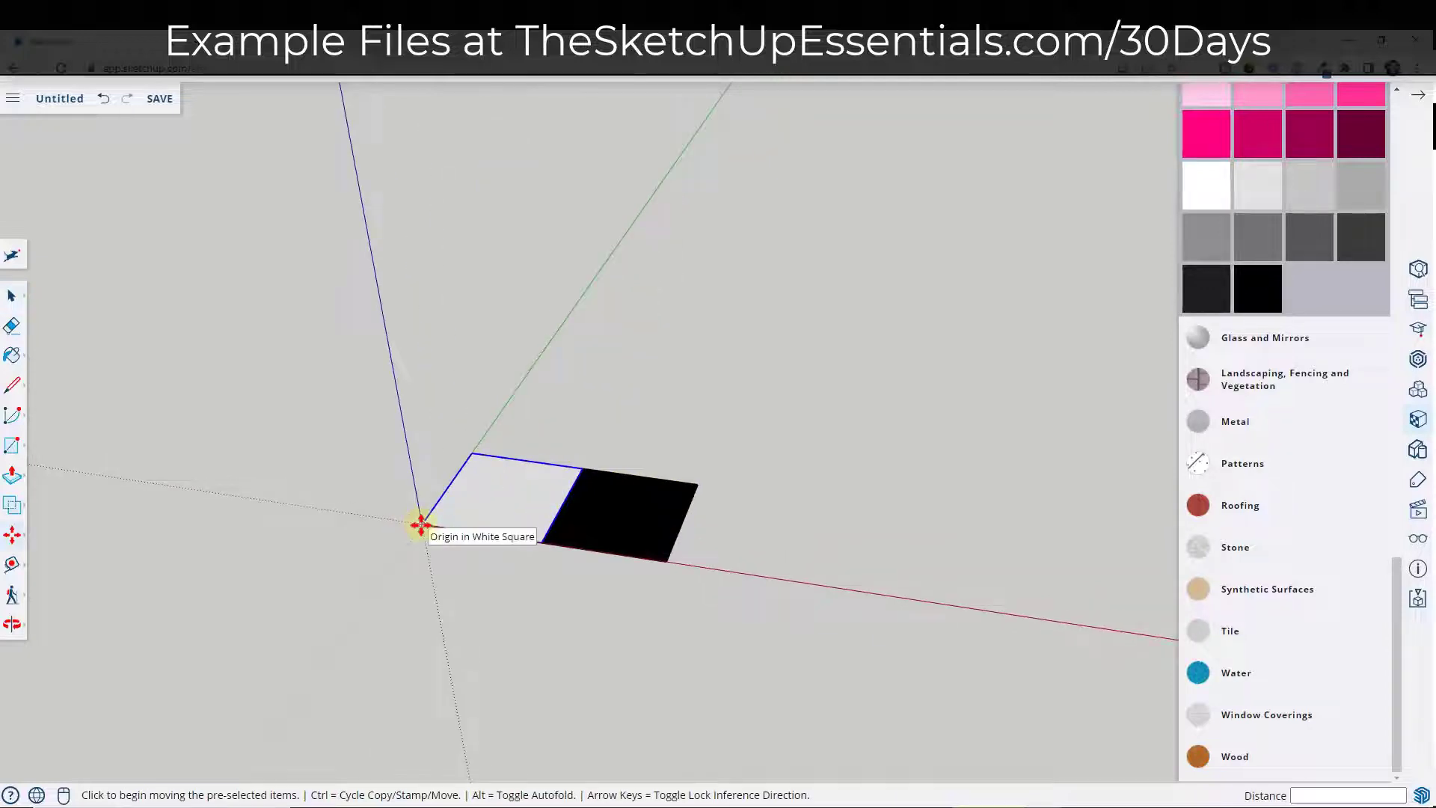
click(420, 525)
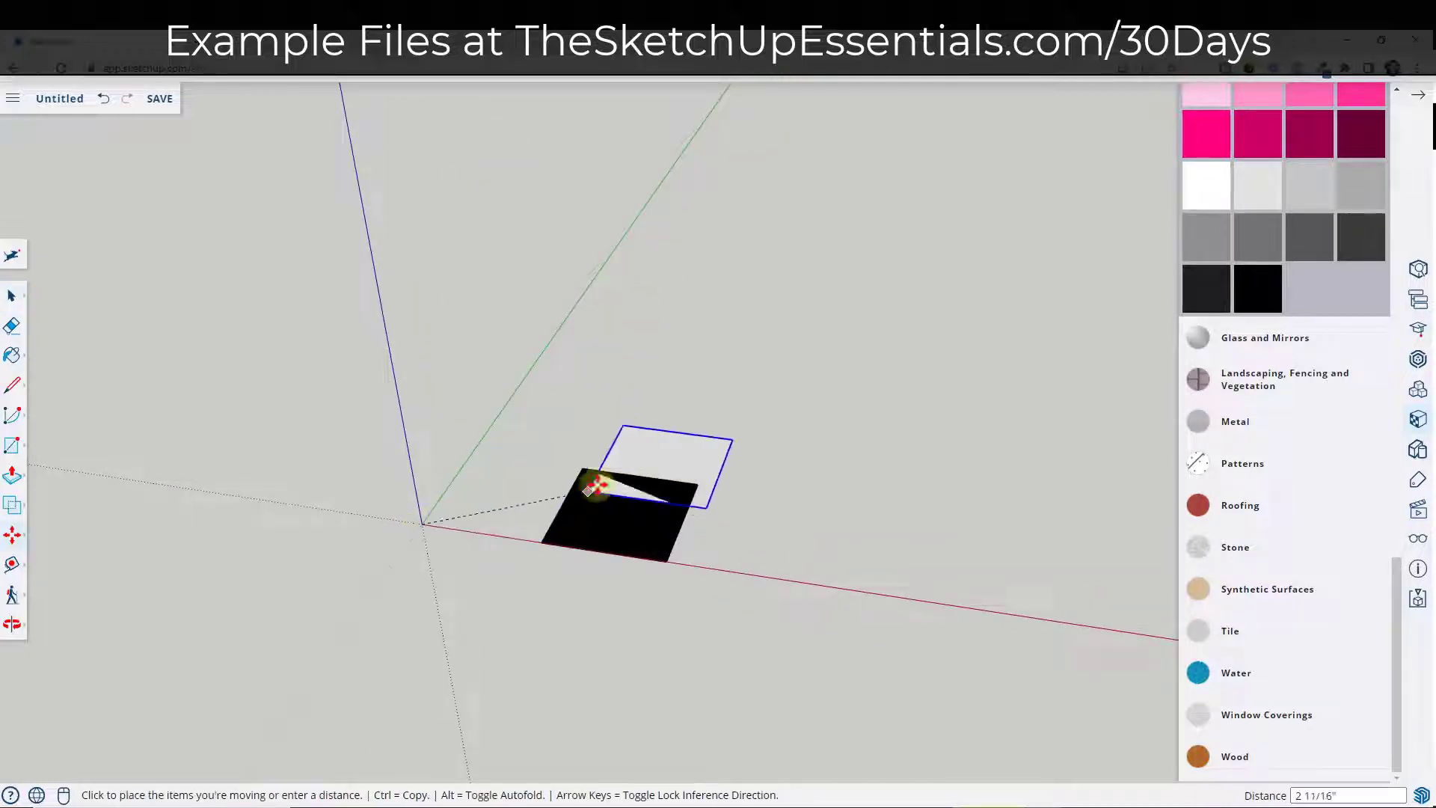
key(ctrl)
click(585, 465)
key(space)
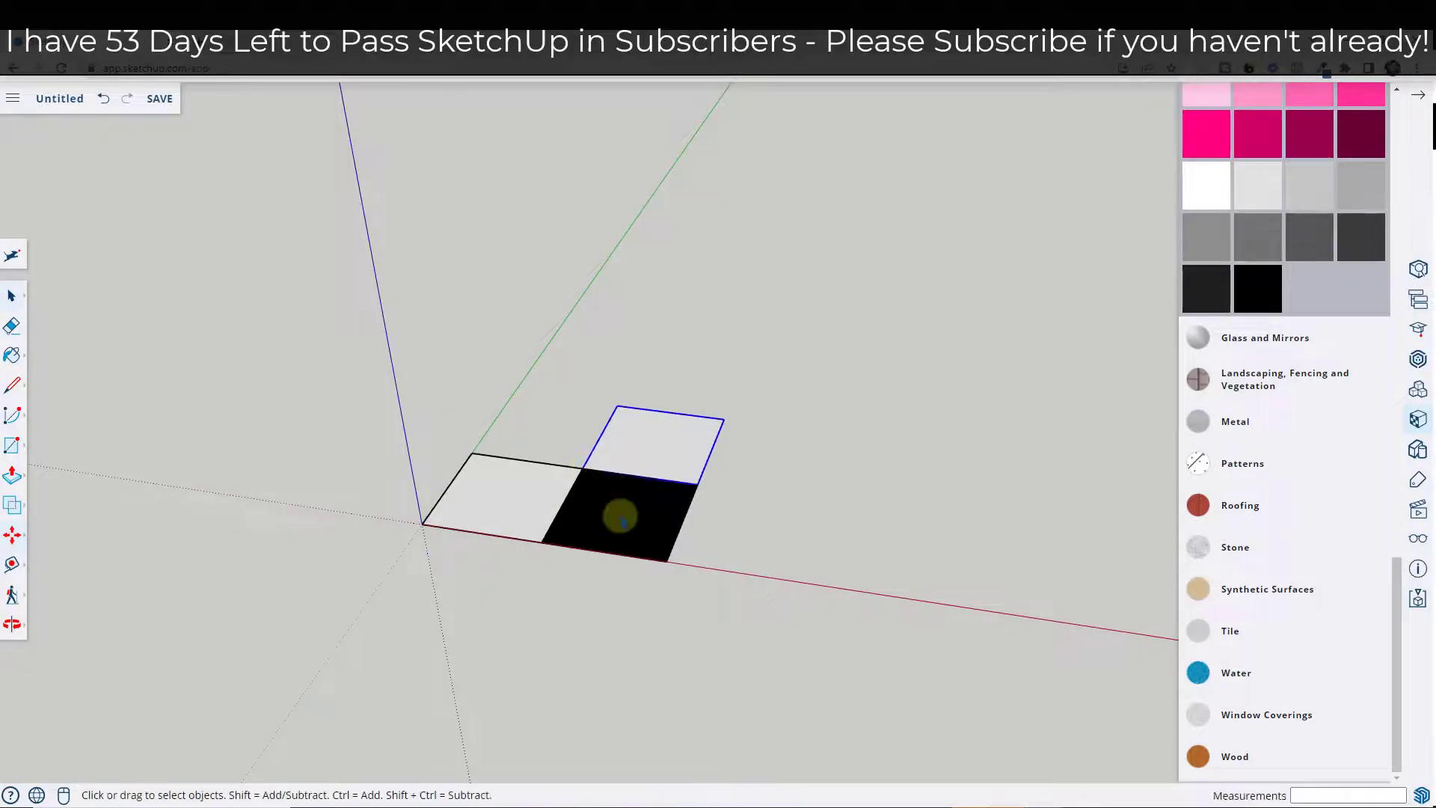
Copy the black square diagonally into the empty spot behind the first white square, completing a two-by-two checker block
key(m)
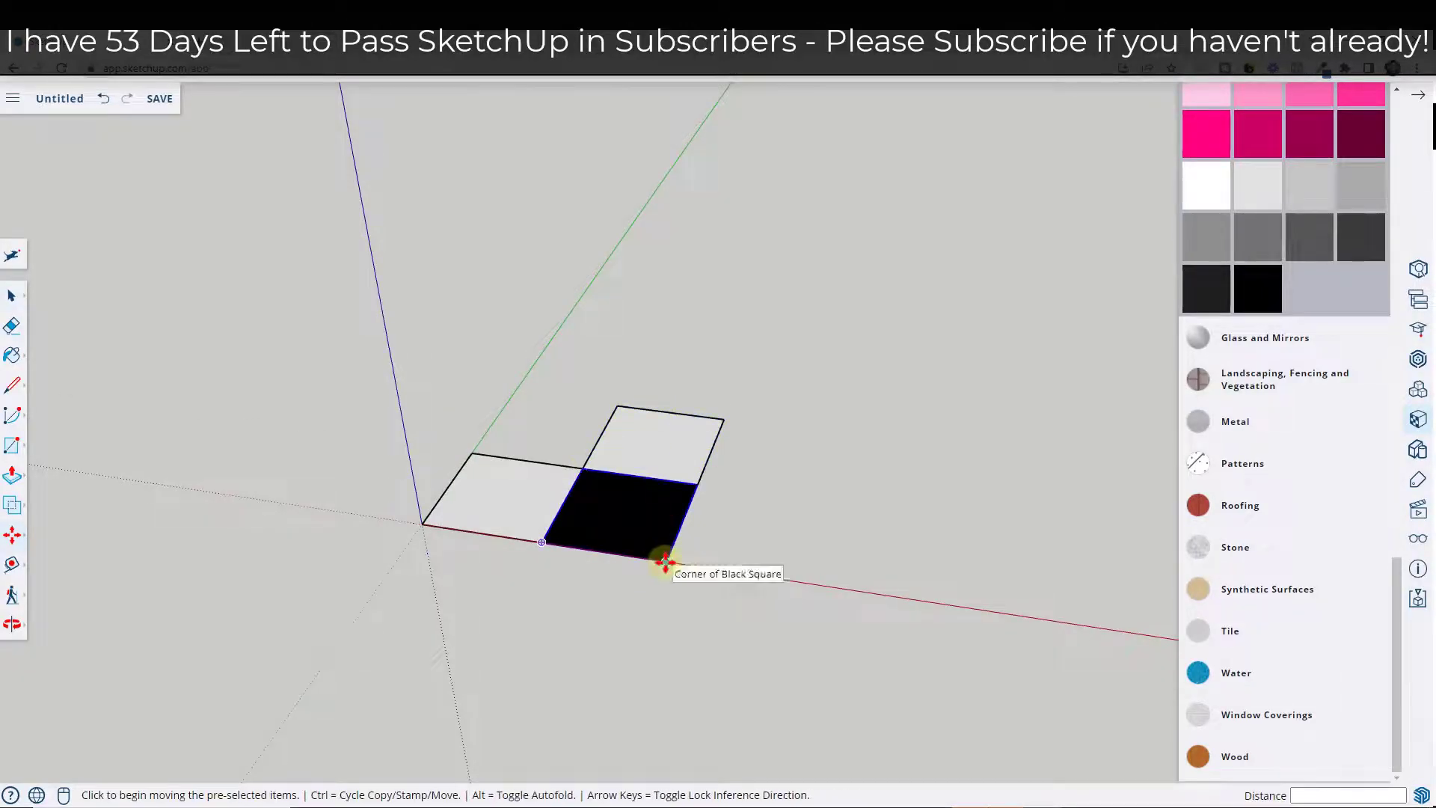
click(664, 561)
click(577, 467)
key(space)
Copy the two-by-two checker block 4 inches along the red axis and array it with *3 to form an eight-square-long strip
scroll(625, 439, down, 2)
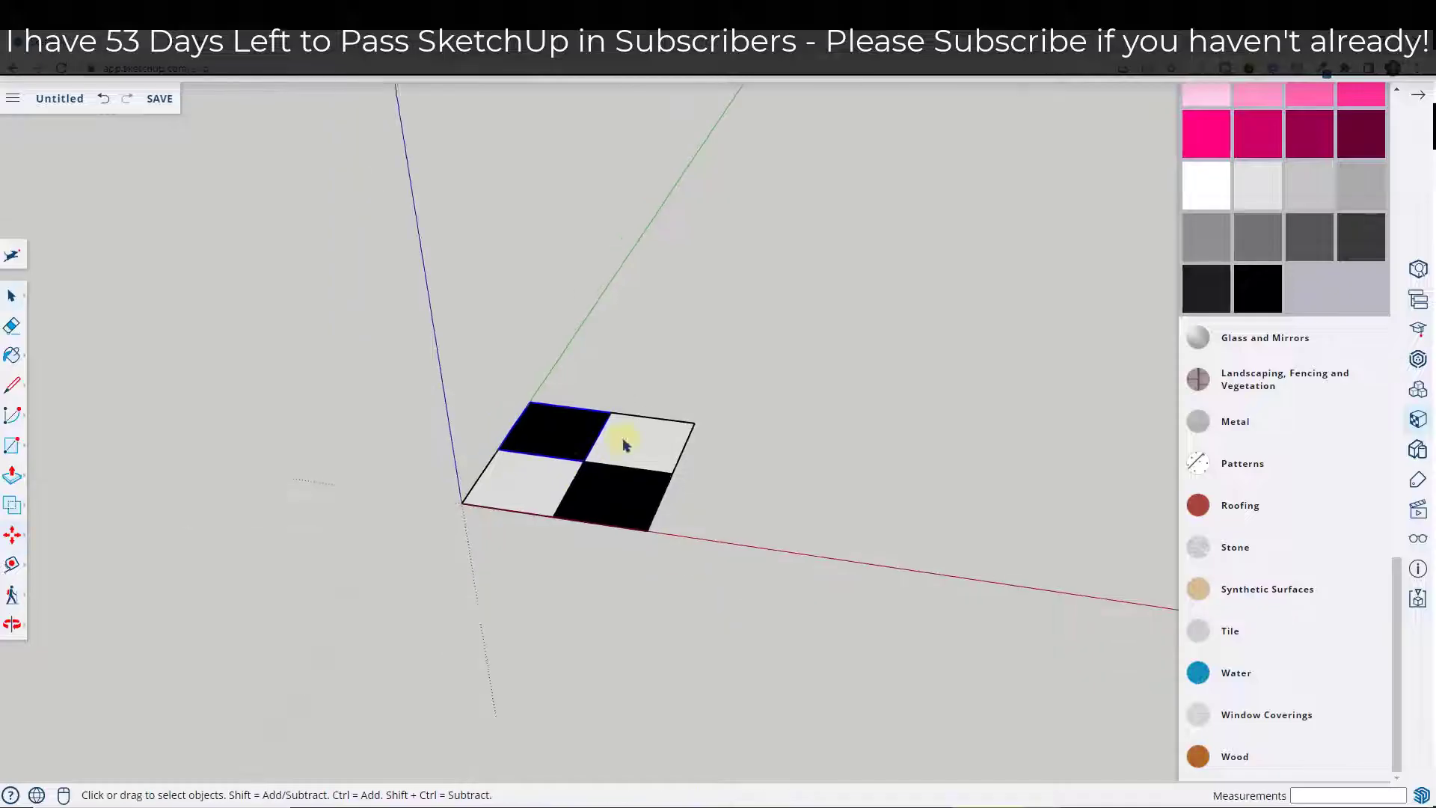
middle_drag(625, 439, 792, 485)
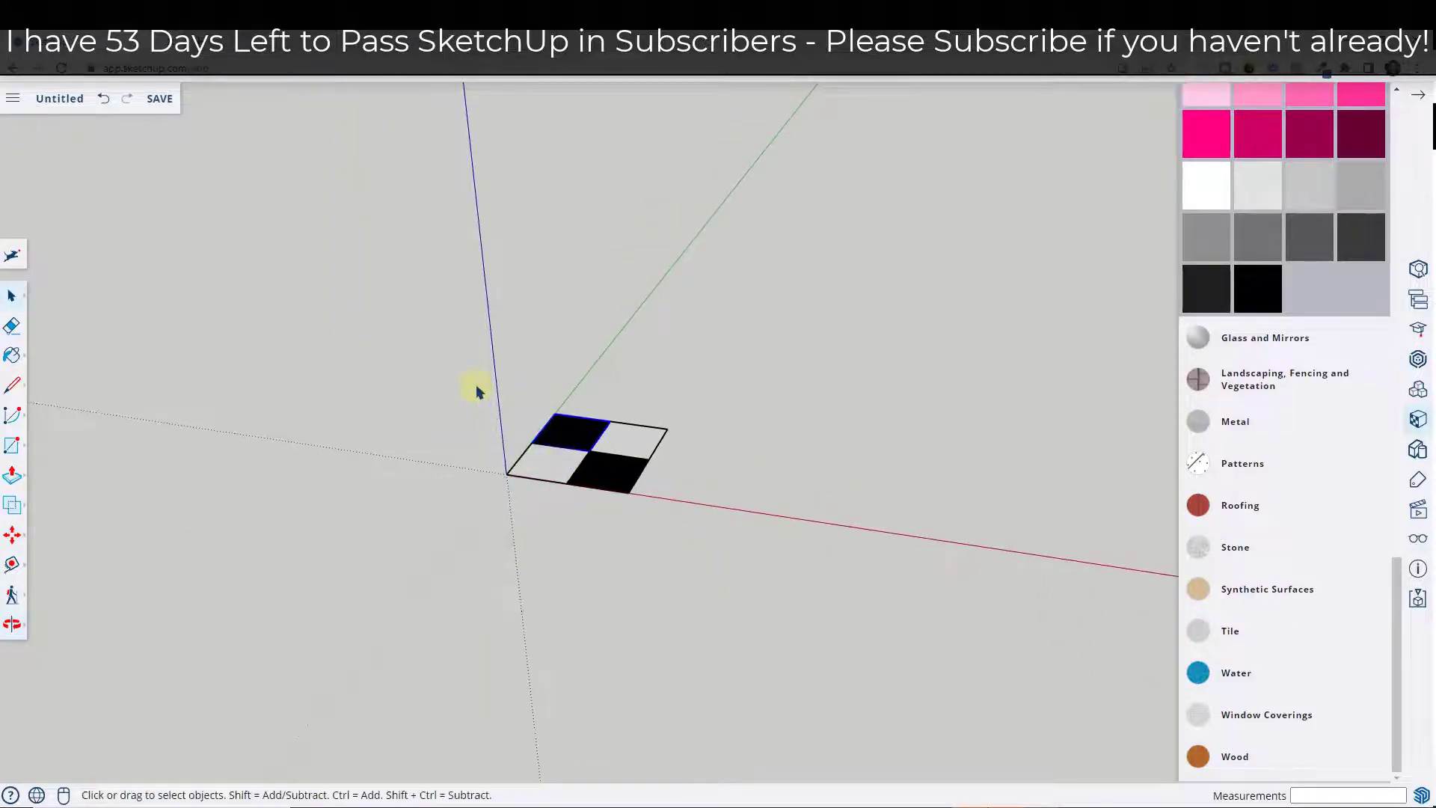
drag(471, 374, 773, 531)
key(m)
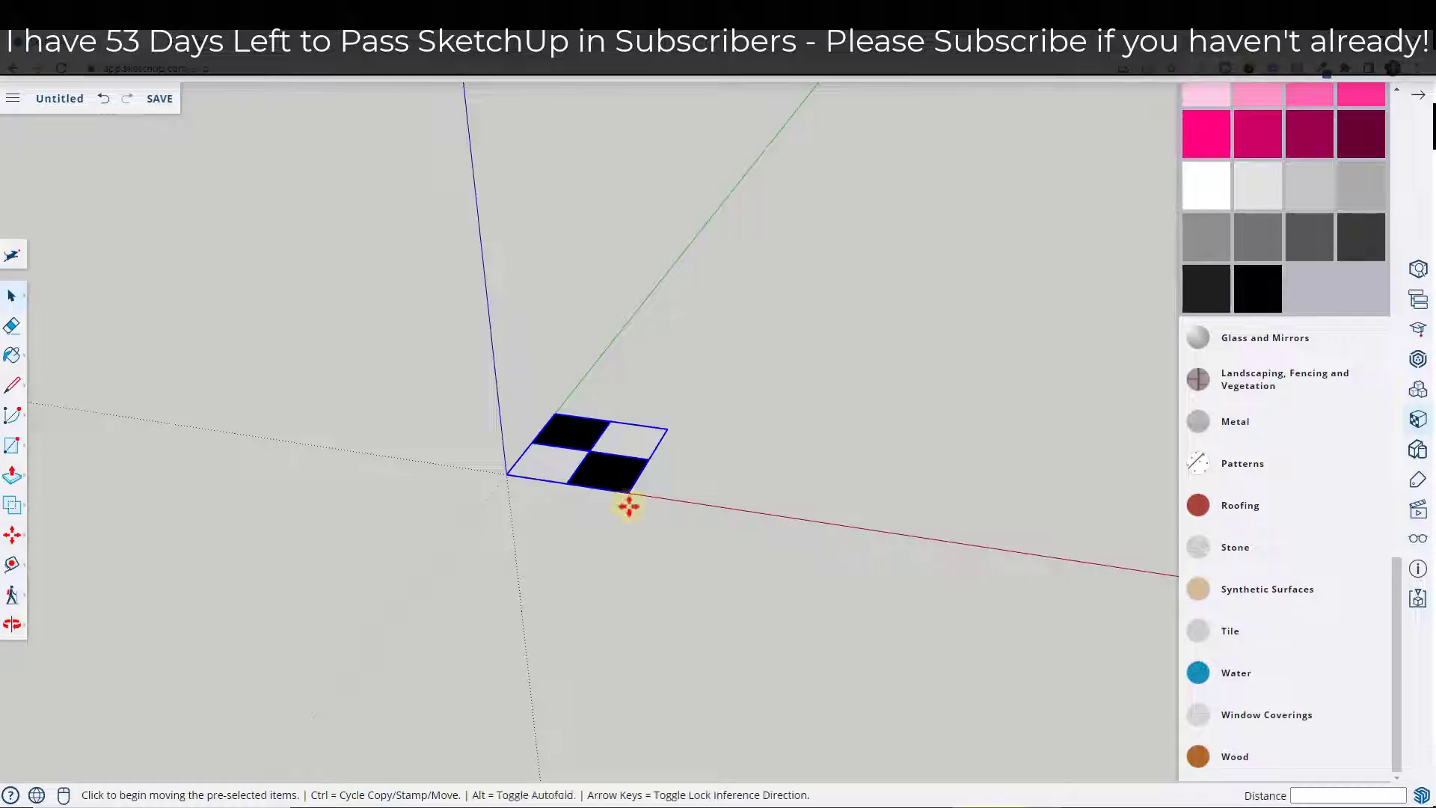
key(ctrl)
click(507, 474)
click(632, 491)
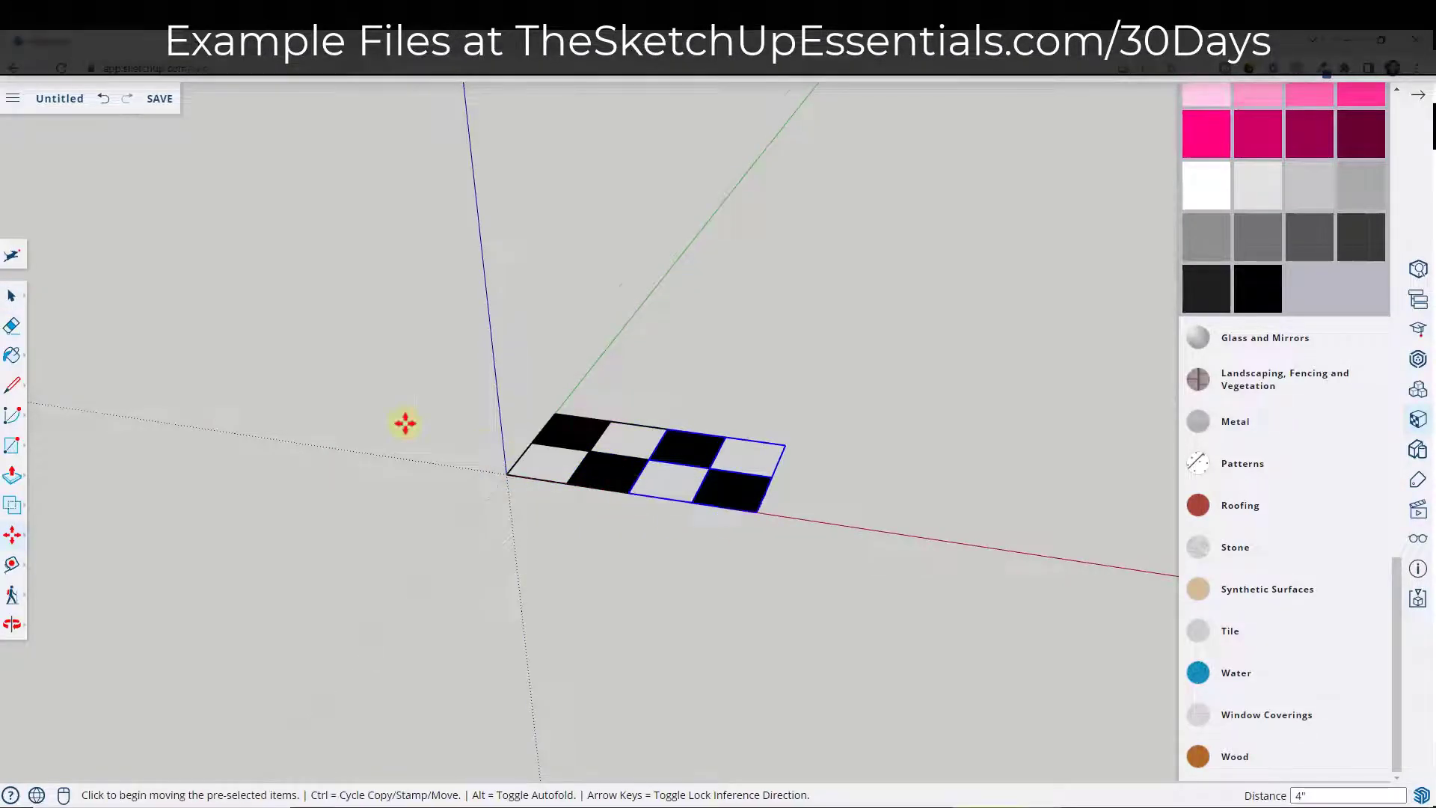
middle_drag(404, 420, 719, 462)
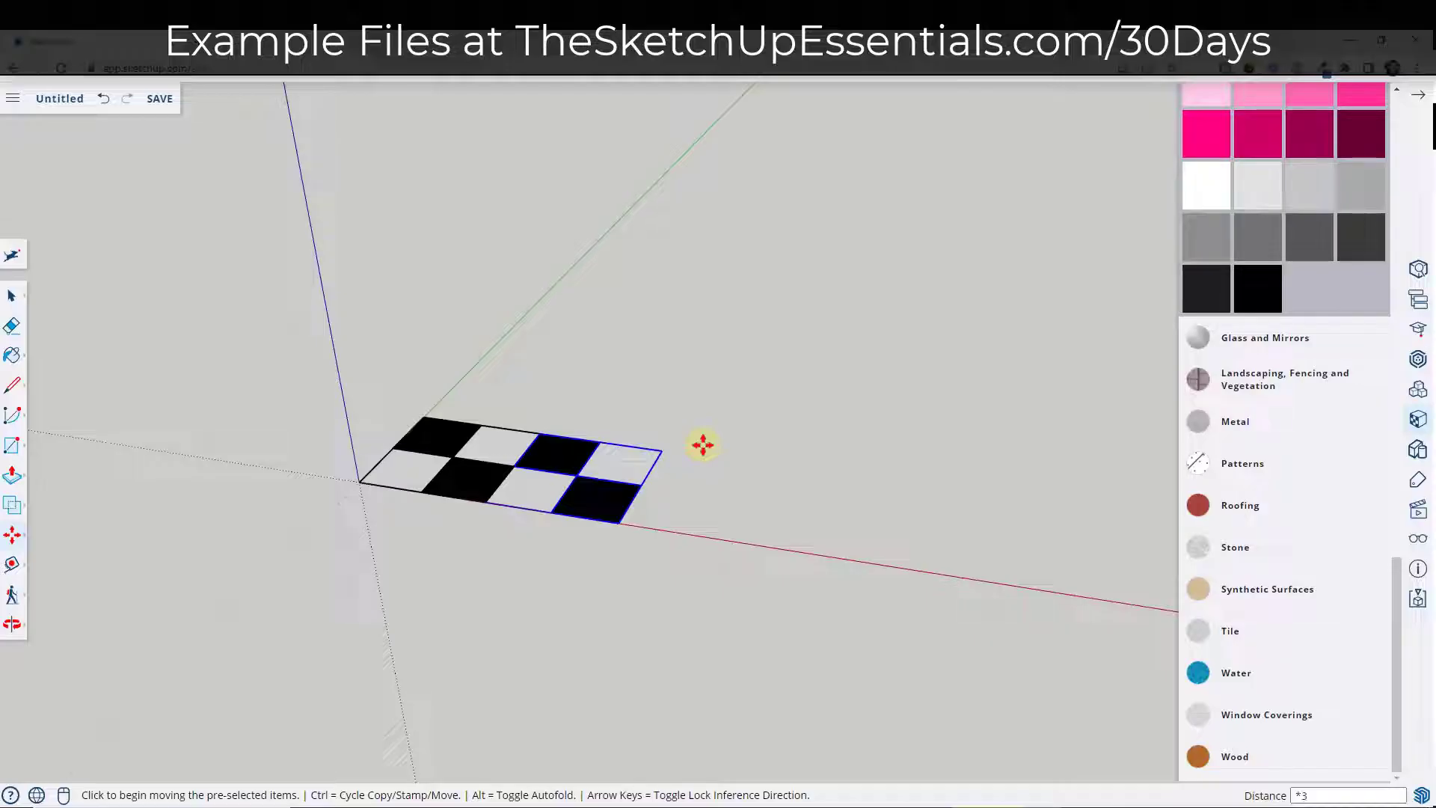
key(Return)
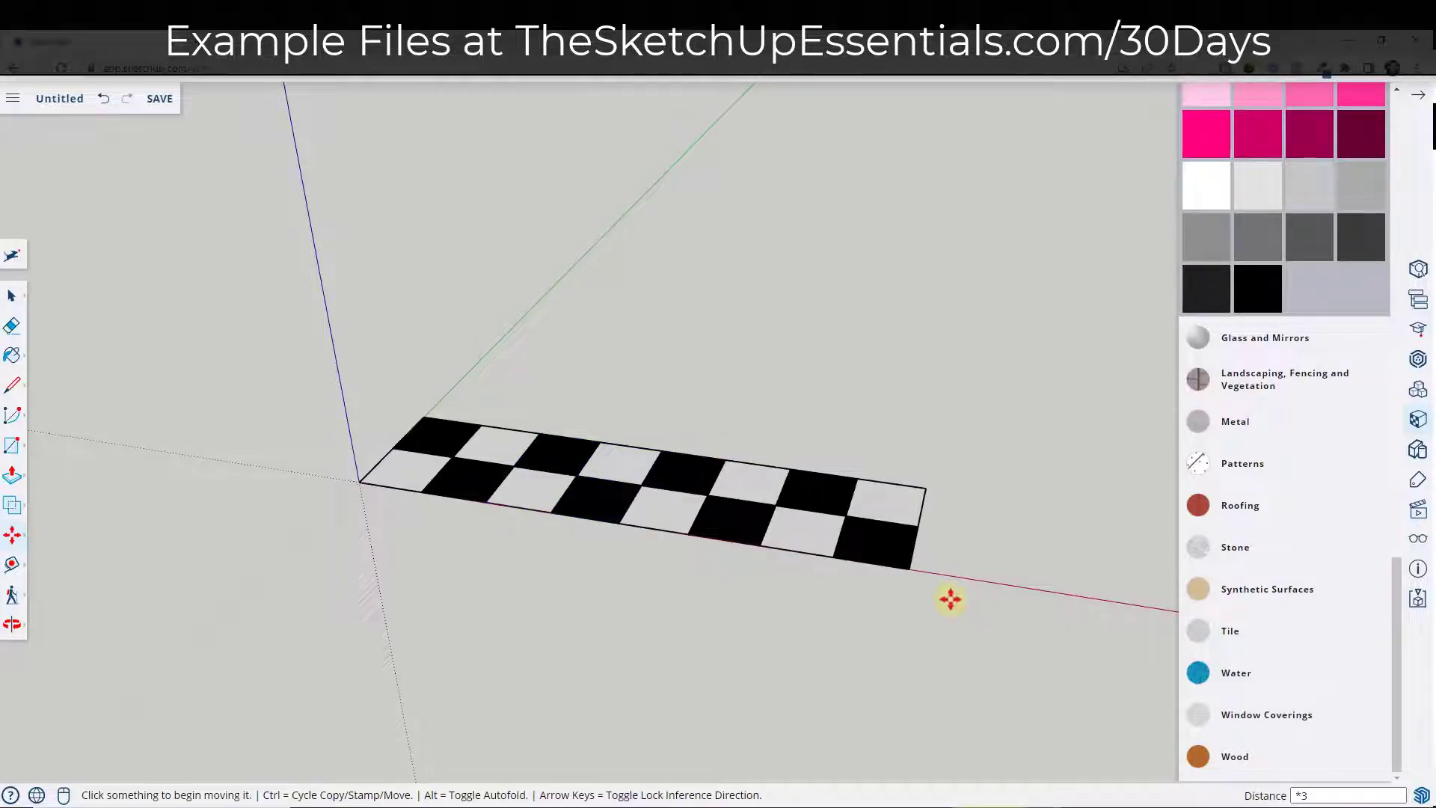
Copy the eight-square-long strip behind itself along the green axis and array it with *3 to complete the eight-by-eight board
middle_drag(949, 596, 522, 455)
key(space)
drag(338, 343, 981, 644)
key(m)
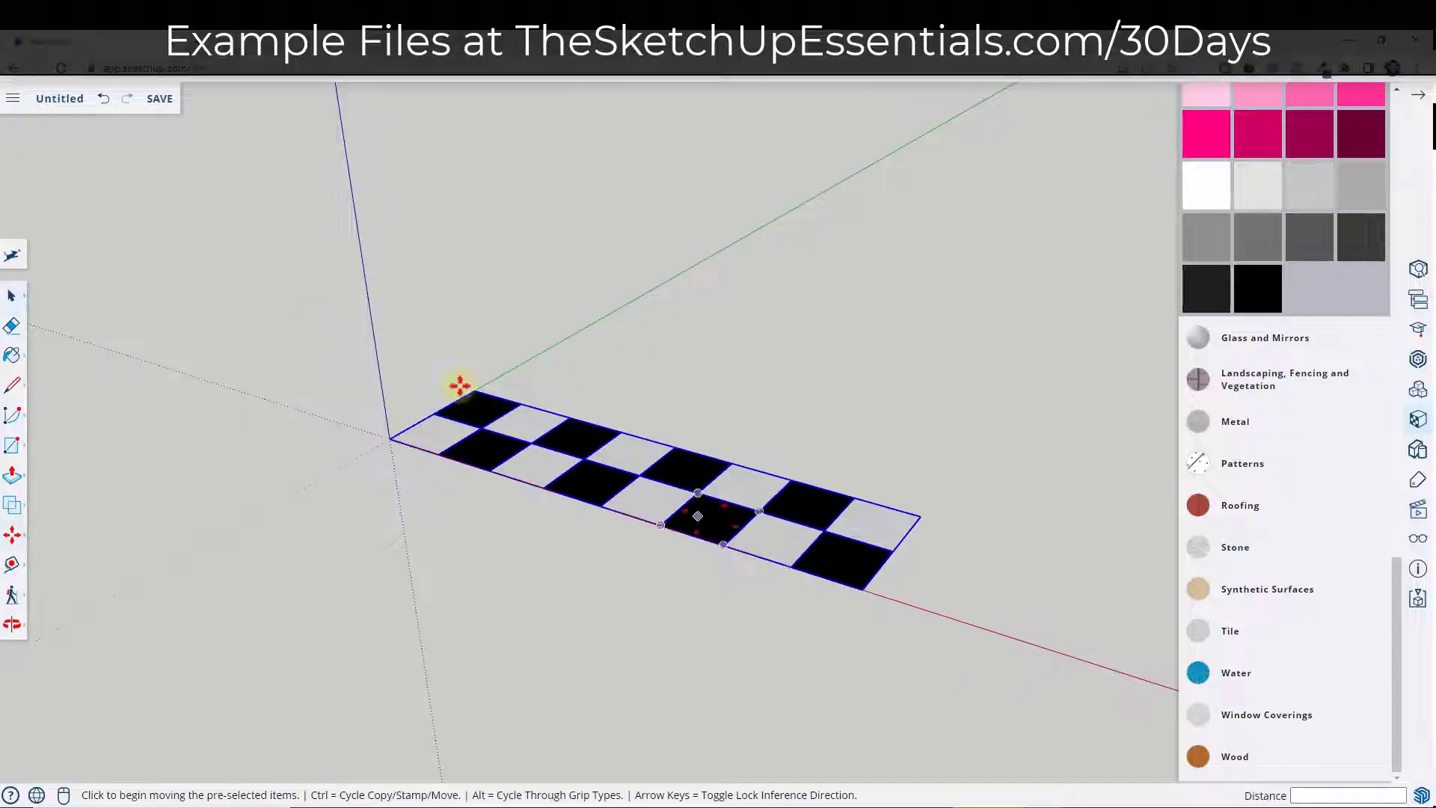
key(space)
drag(300, 314, 981, 645)
key(m)
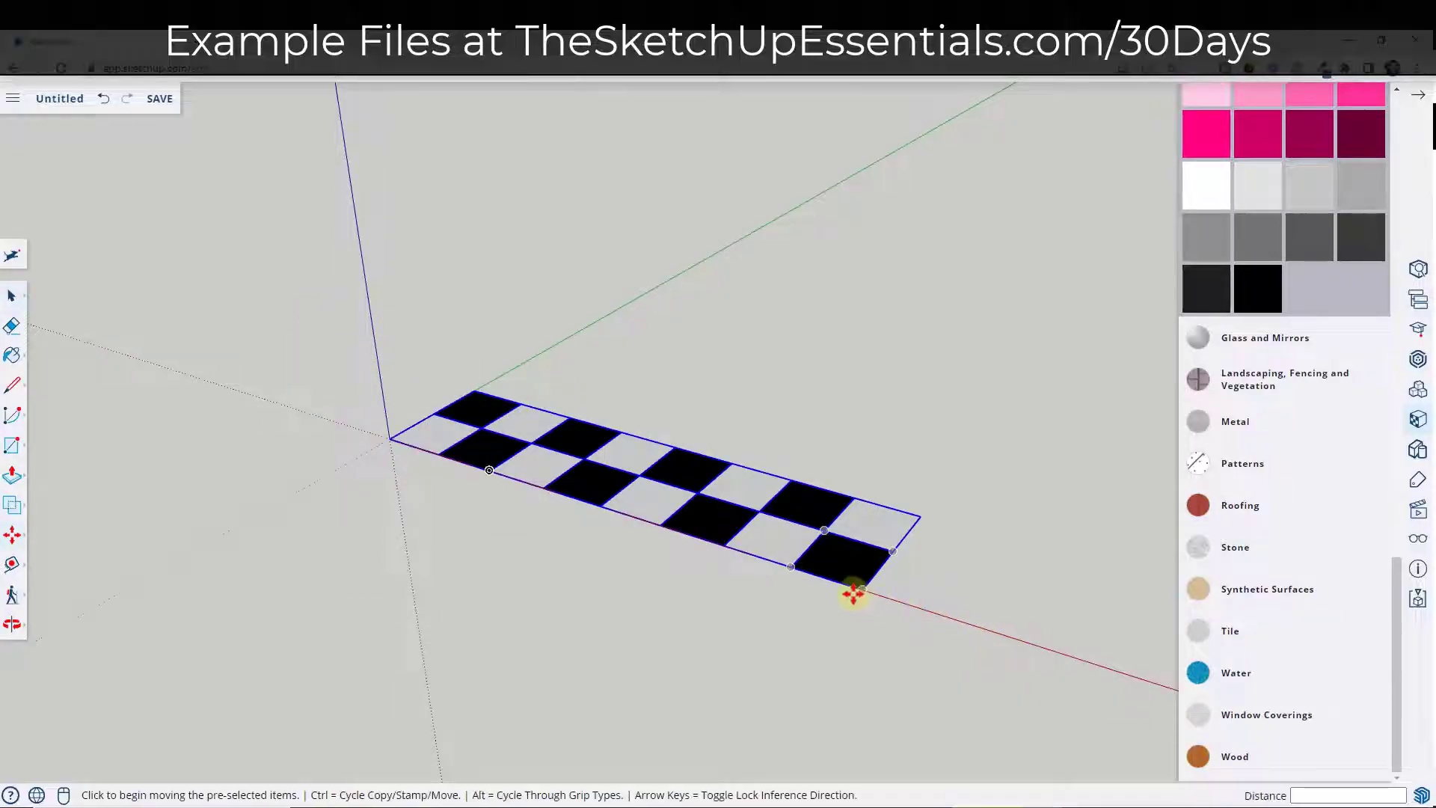
key(ctrl)
click(862, 590)
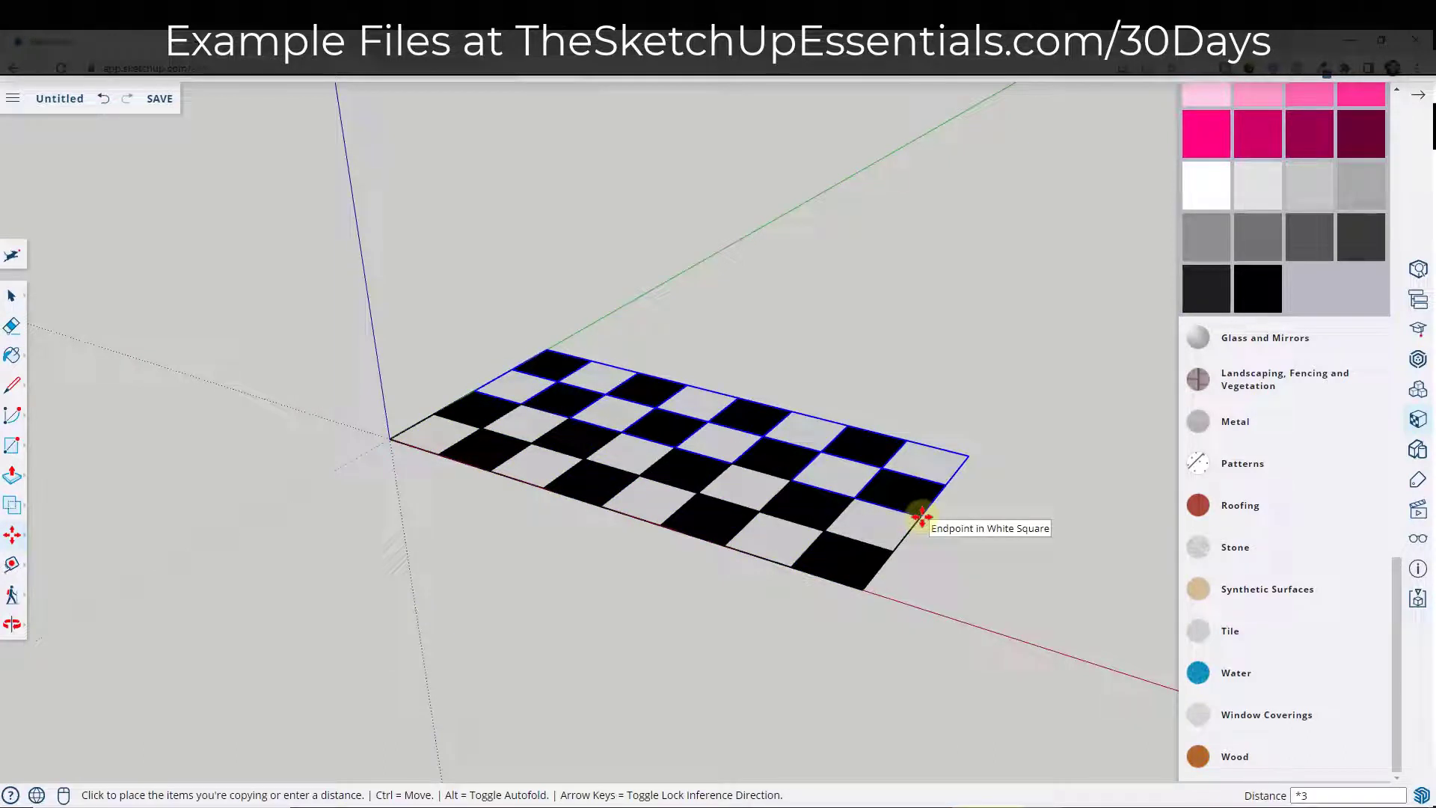
key(Return)
scroll(936, 343, down, 3)
middle_drag(935, 344, 849, 374)
scroll(937, 376, up, 3)
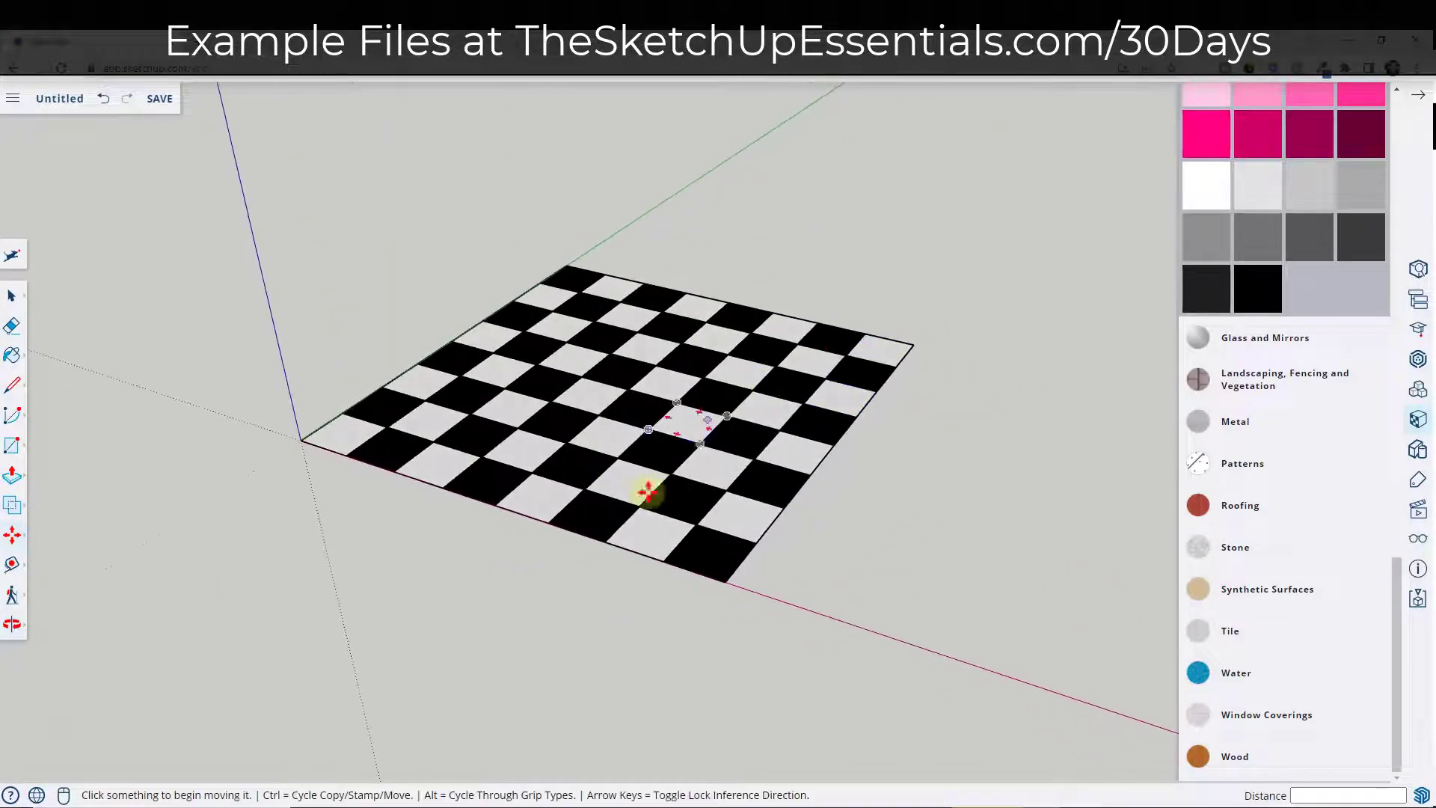
Edit the White Square component beside the front corner black square and push its face up 1/8"
scroll(673, 508, up, 5)
key(space)
scroll(771, 518, down, 3)
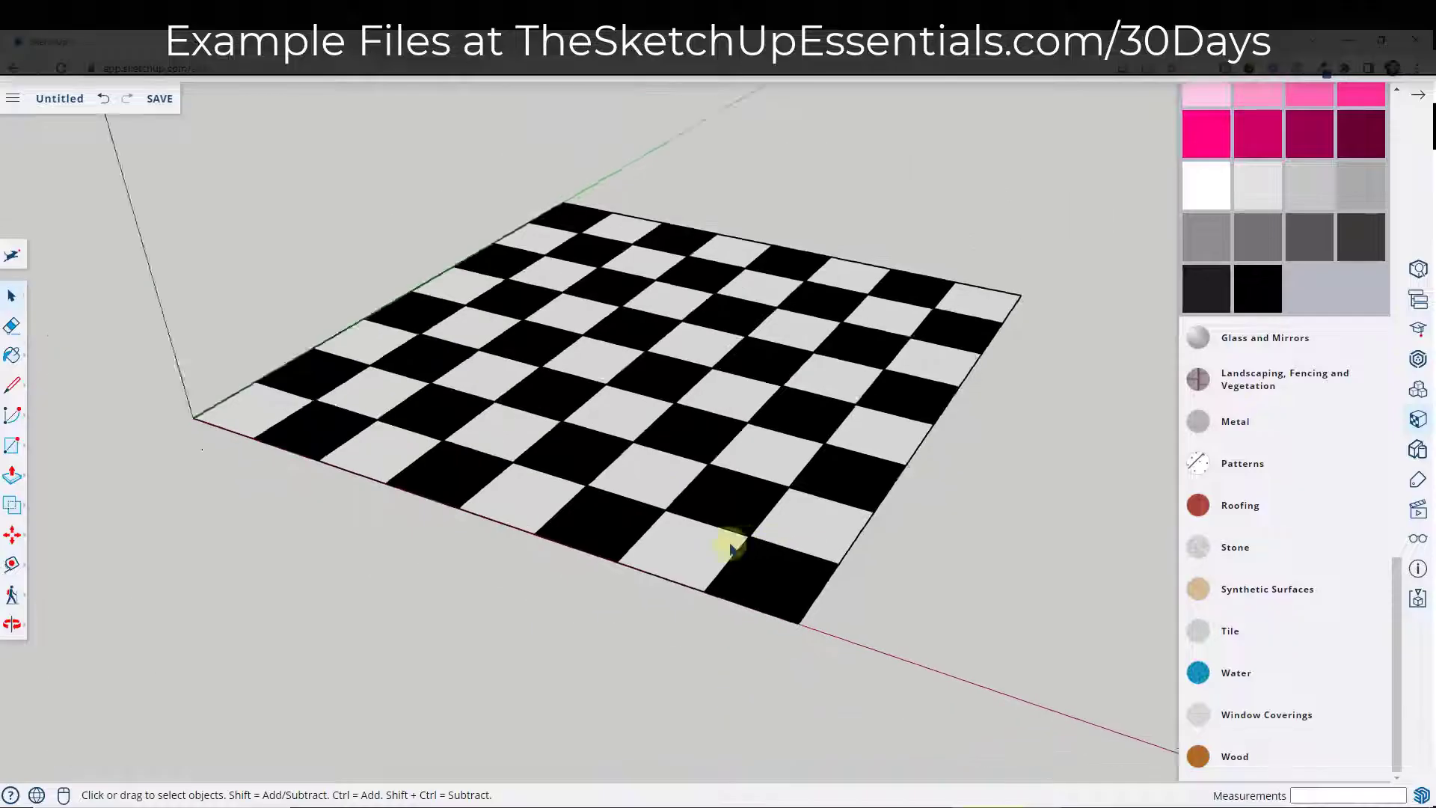
scroll(731, 546, up, 3)
double_click(677, 552)
key(p)
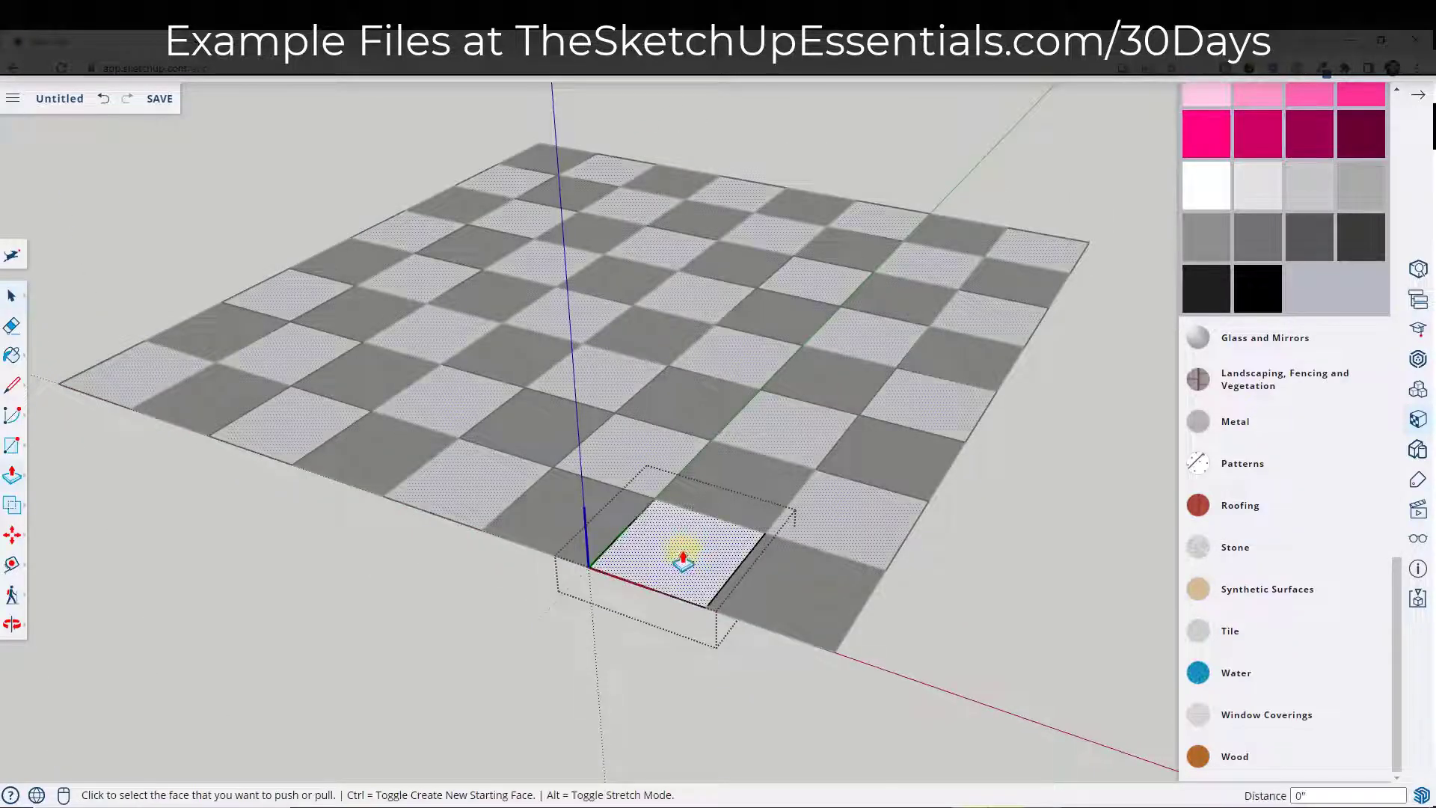
click(682, 553)
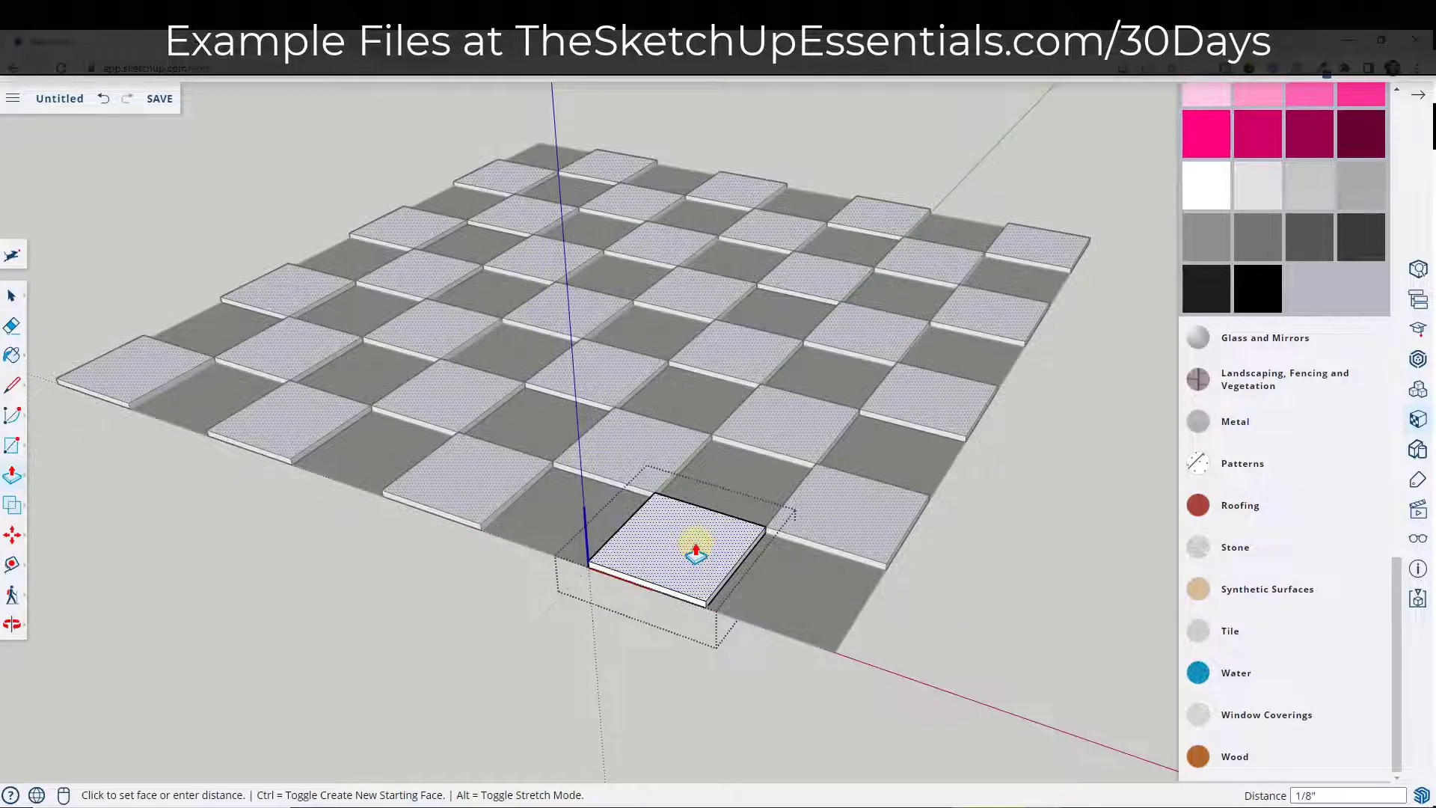
click(694, 552)
key(space)
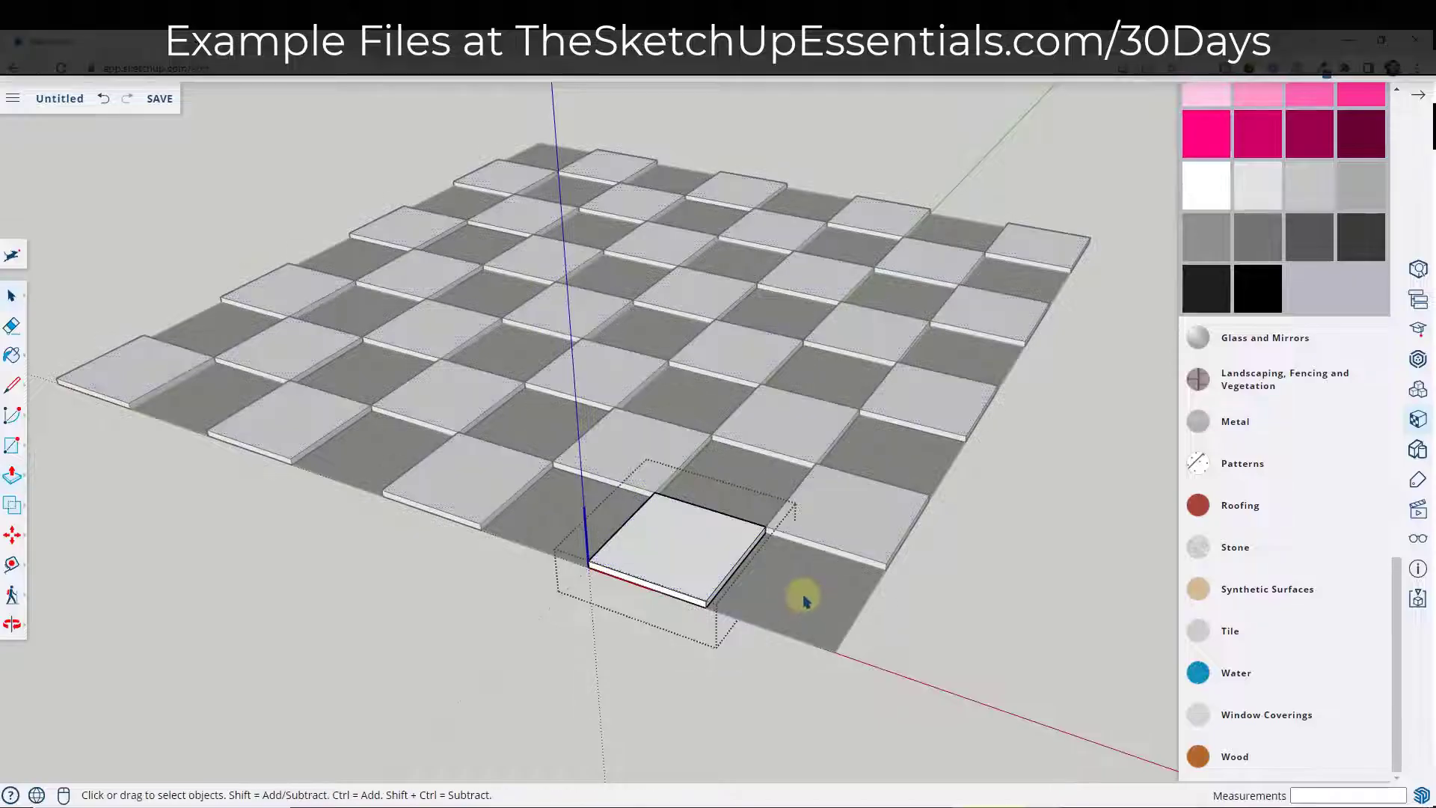
Scale the white square's raised top face slightly inward about its centre to bevel the edges
click(701, 554)
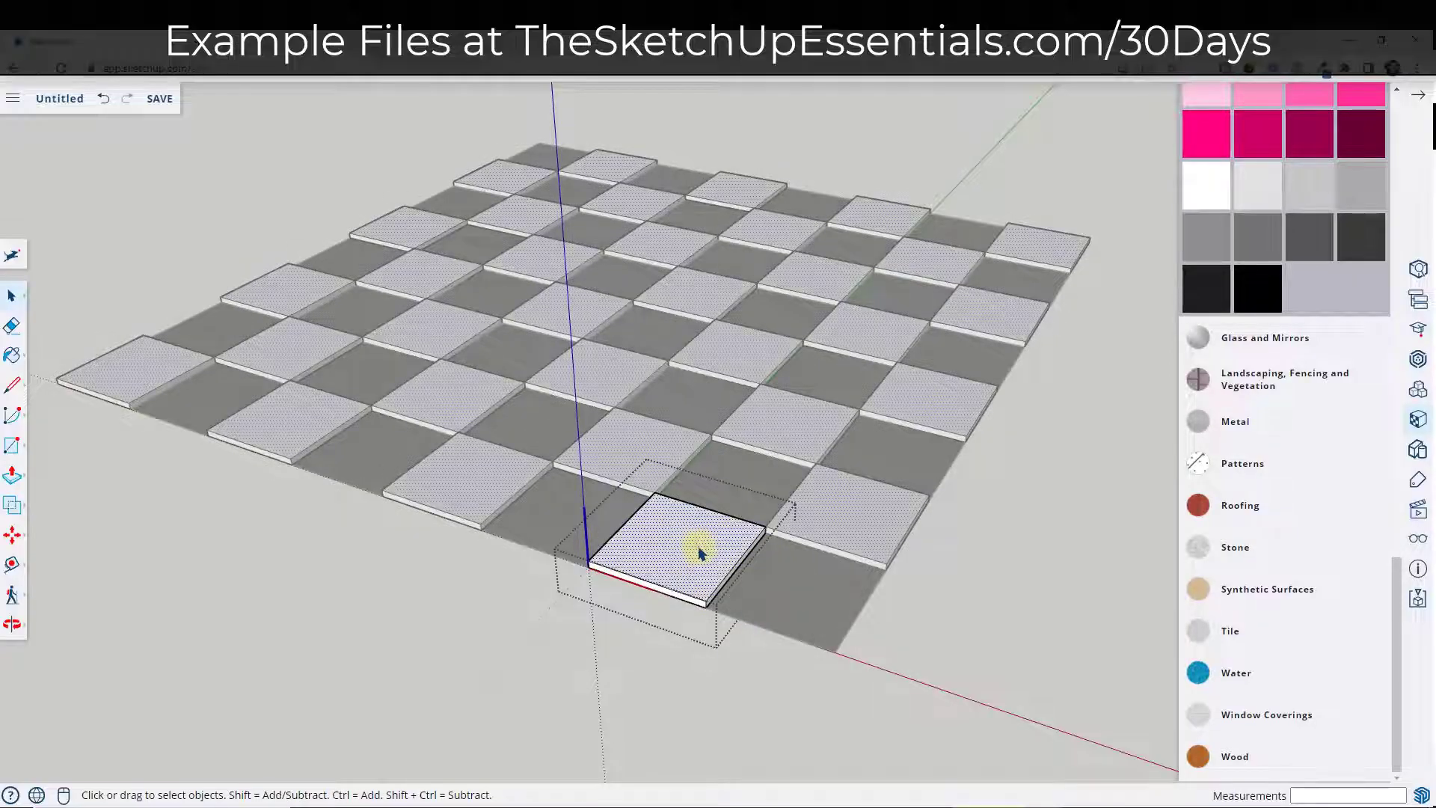
key(s)
scroll(744, 516, up, 5)
click(816, 515)
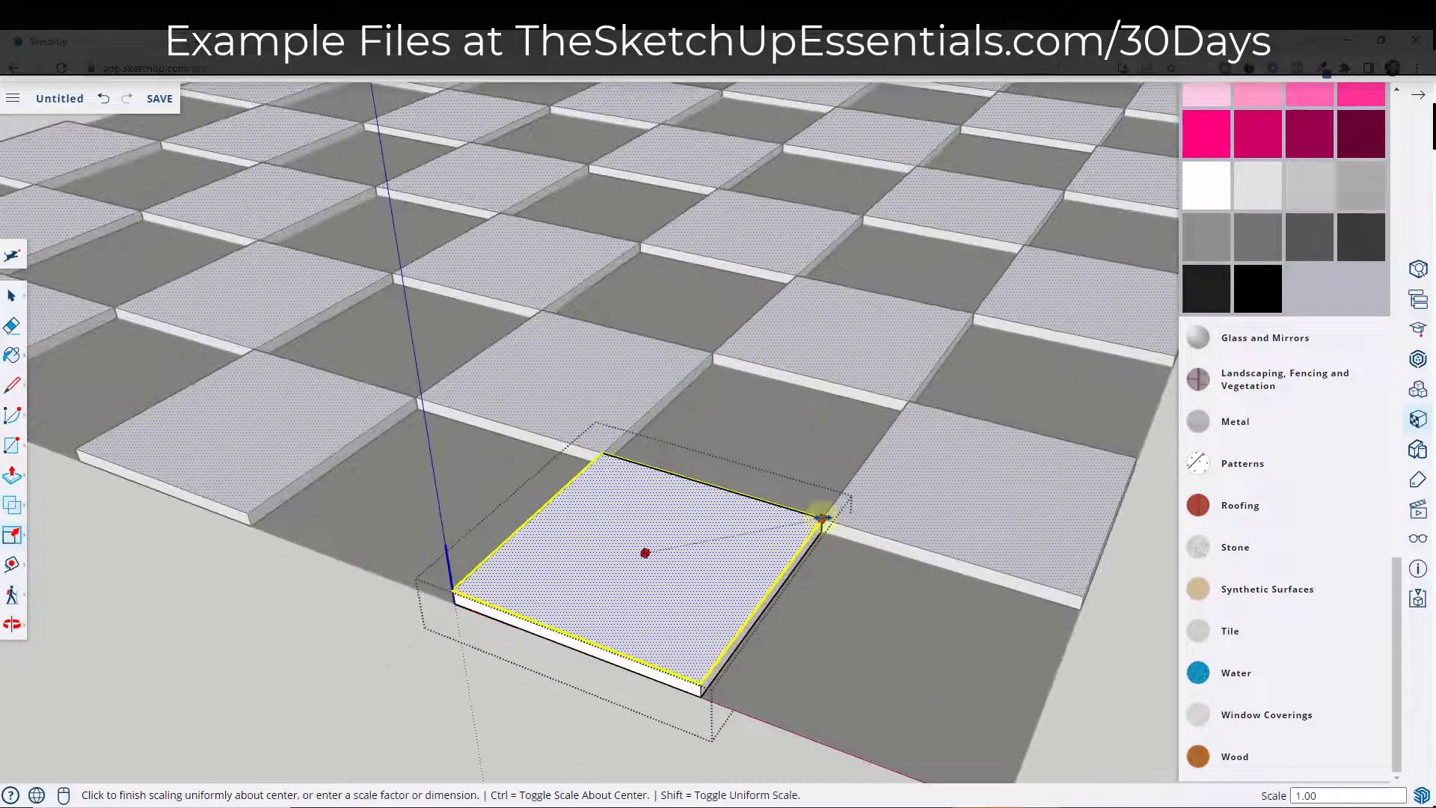
key(ctrl)
key(ctrl)
key(ctrl)
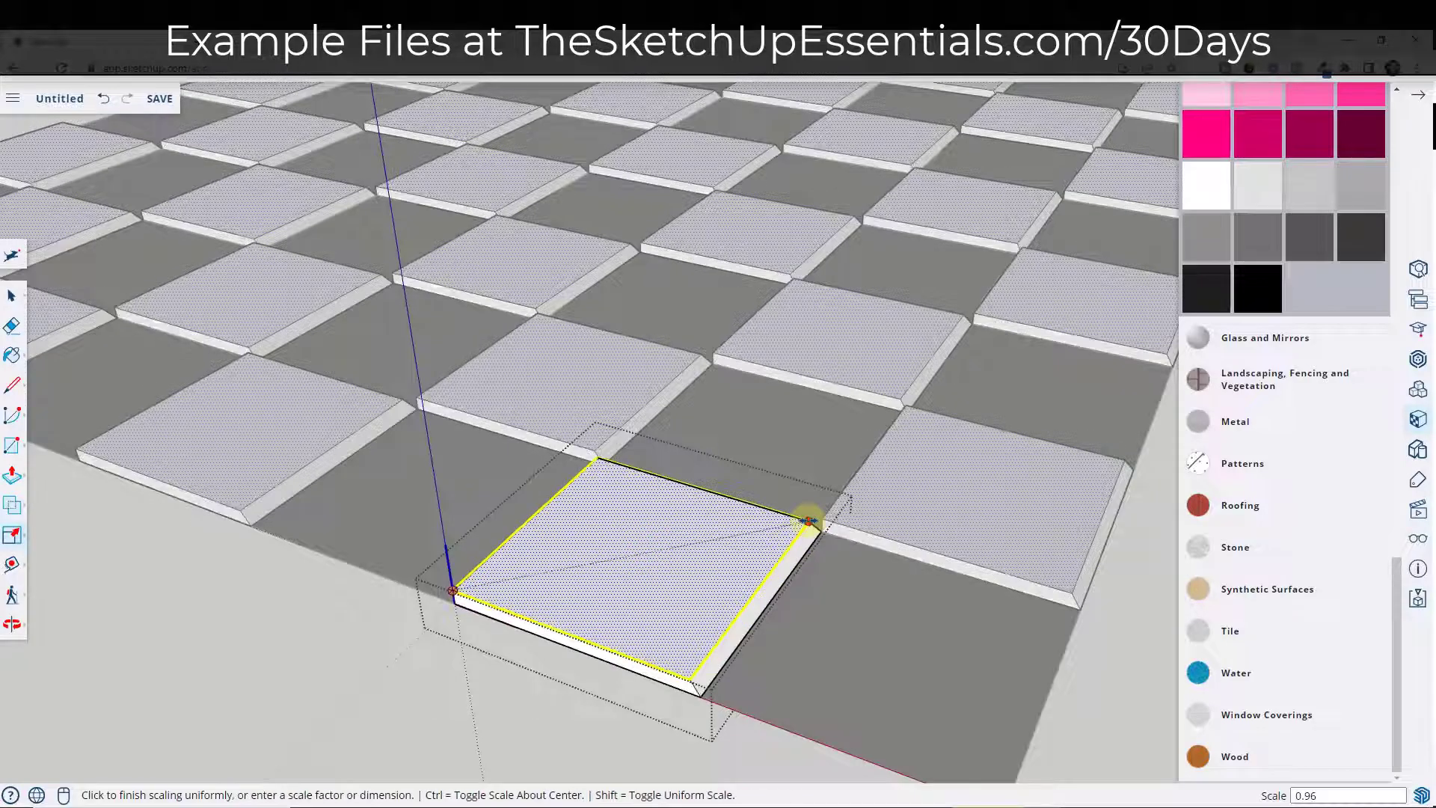
click(804, 521)
key(space)
Edit the front corner black square component, raise its face, and scale the top about its centre to about 0.87
scroll(907, 603, down, 3)
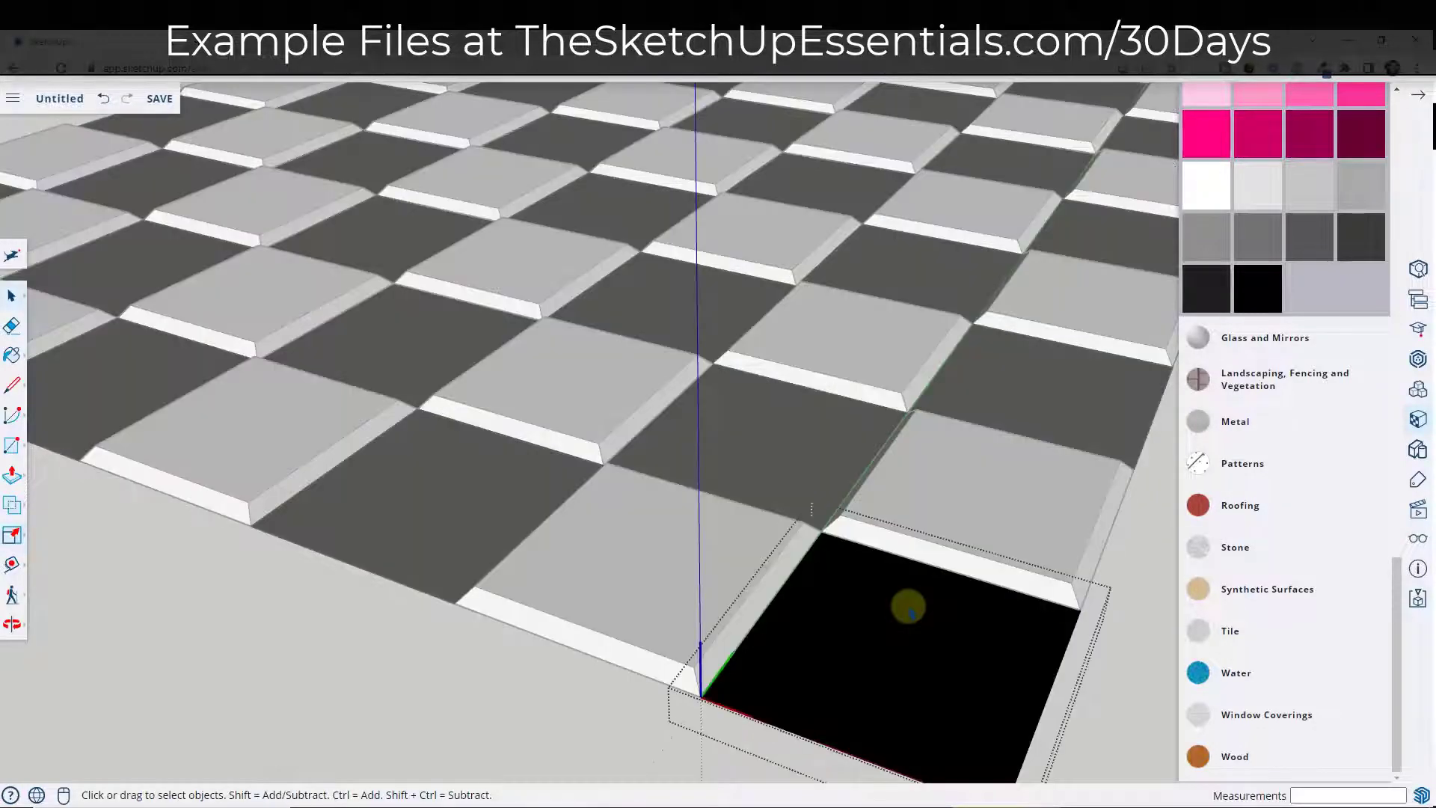
key(p)
key(s)
click(833, 528)
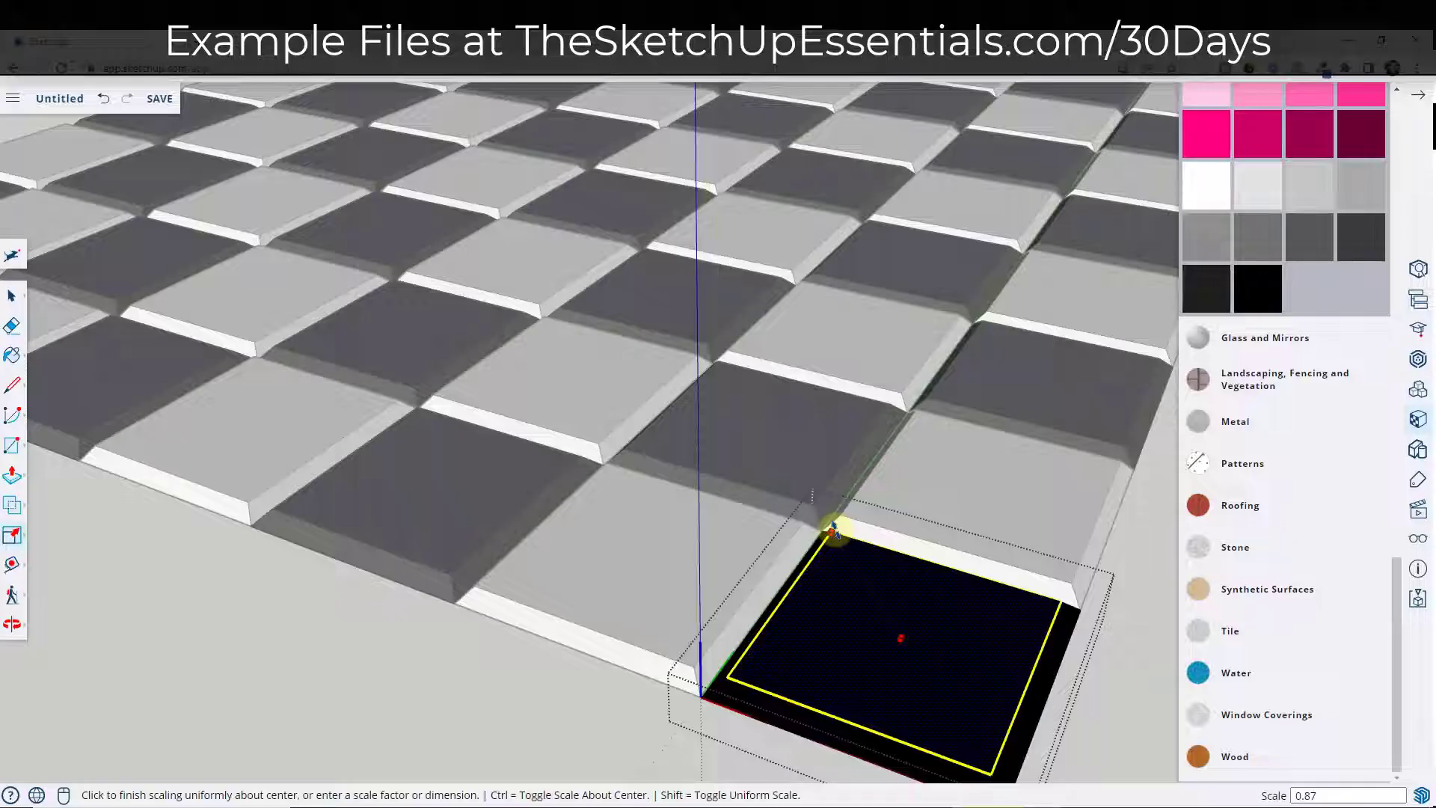
key(space)
Inspect the bevelled squares across the whole chessboard from close up and from farther away
scroll(567, 650, up, 5)
middle_drag(567, 650, 596, 439)
scroll(698, 599, up, 6)
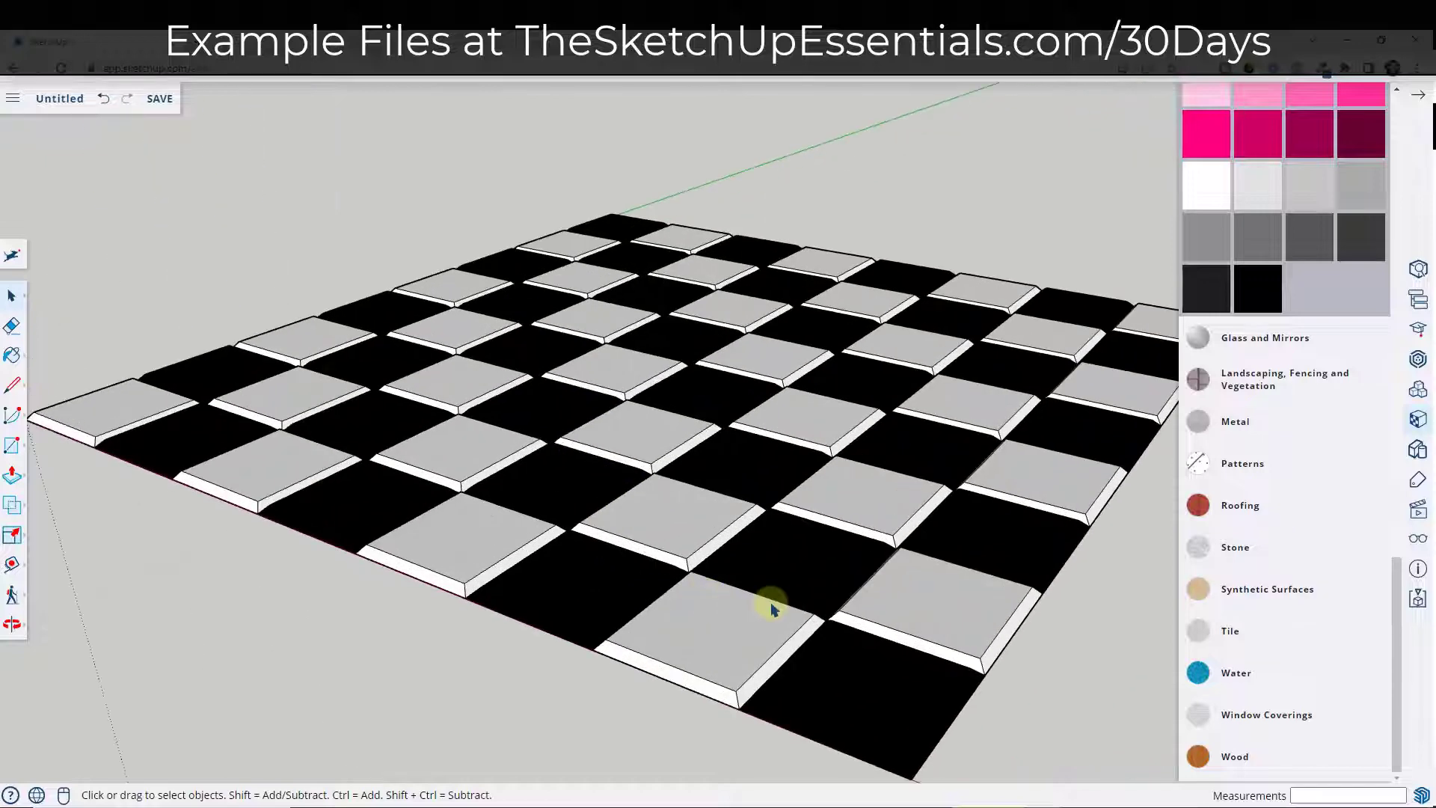
scroll(774, 561, down, 5)
middle_drag(641, 513, 799, 547)
scroll(756, 561, down, 3)
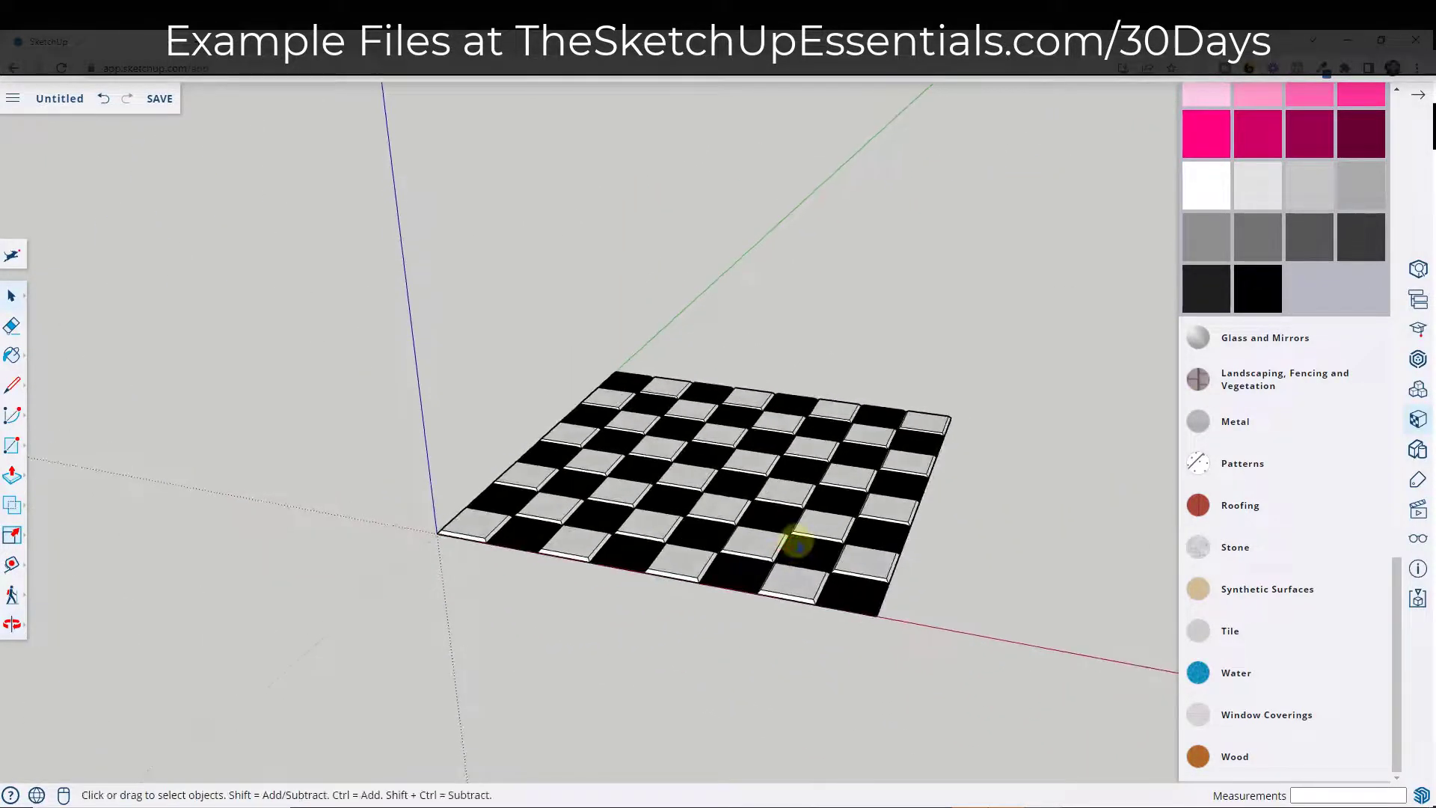
scroll(702, 554, up, 3)
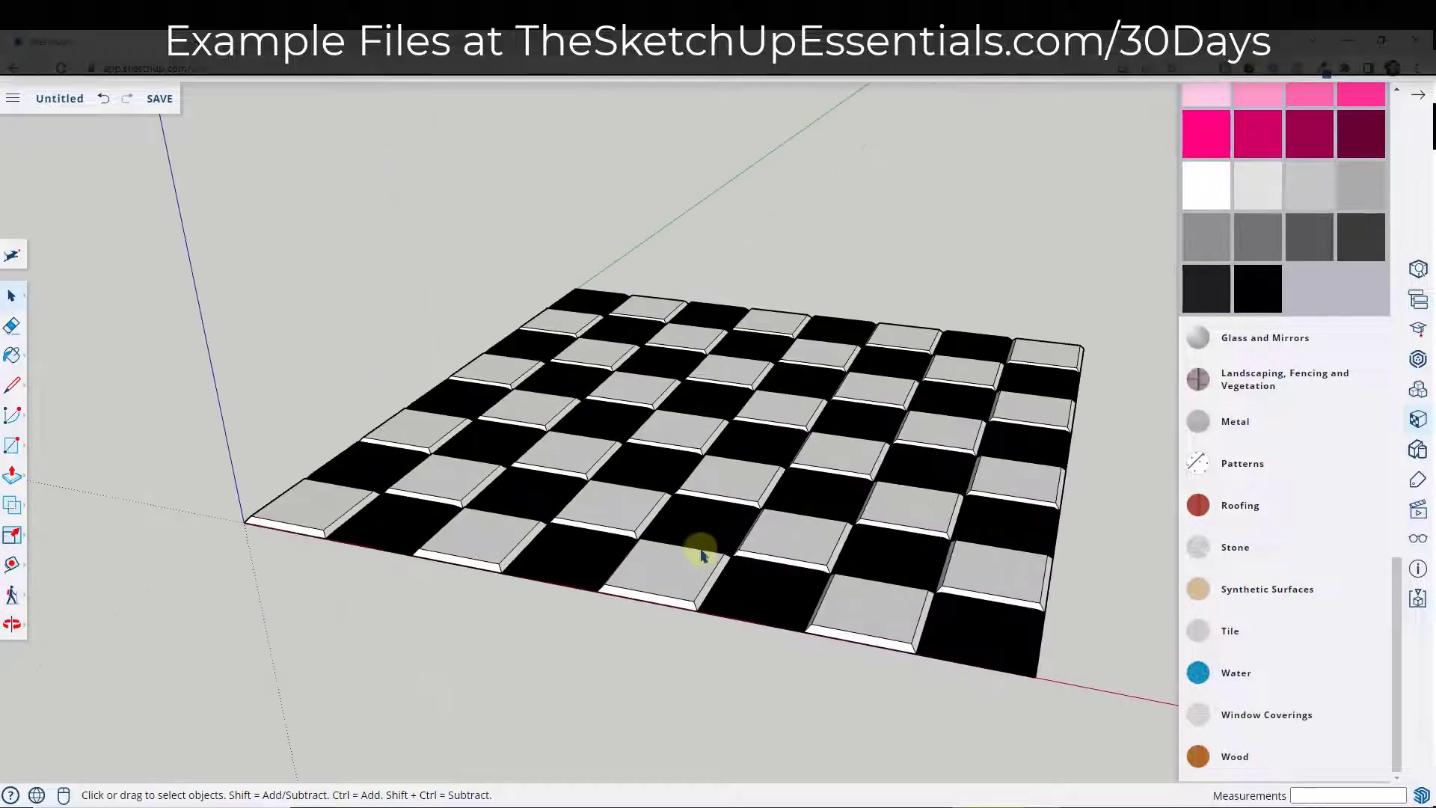
click(688, 564)
scroll(689, 567, down, 3)
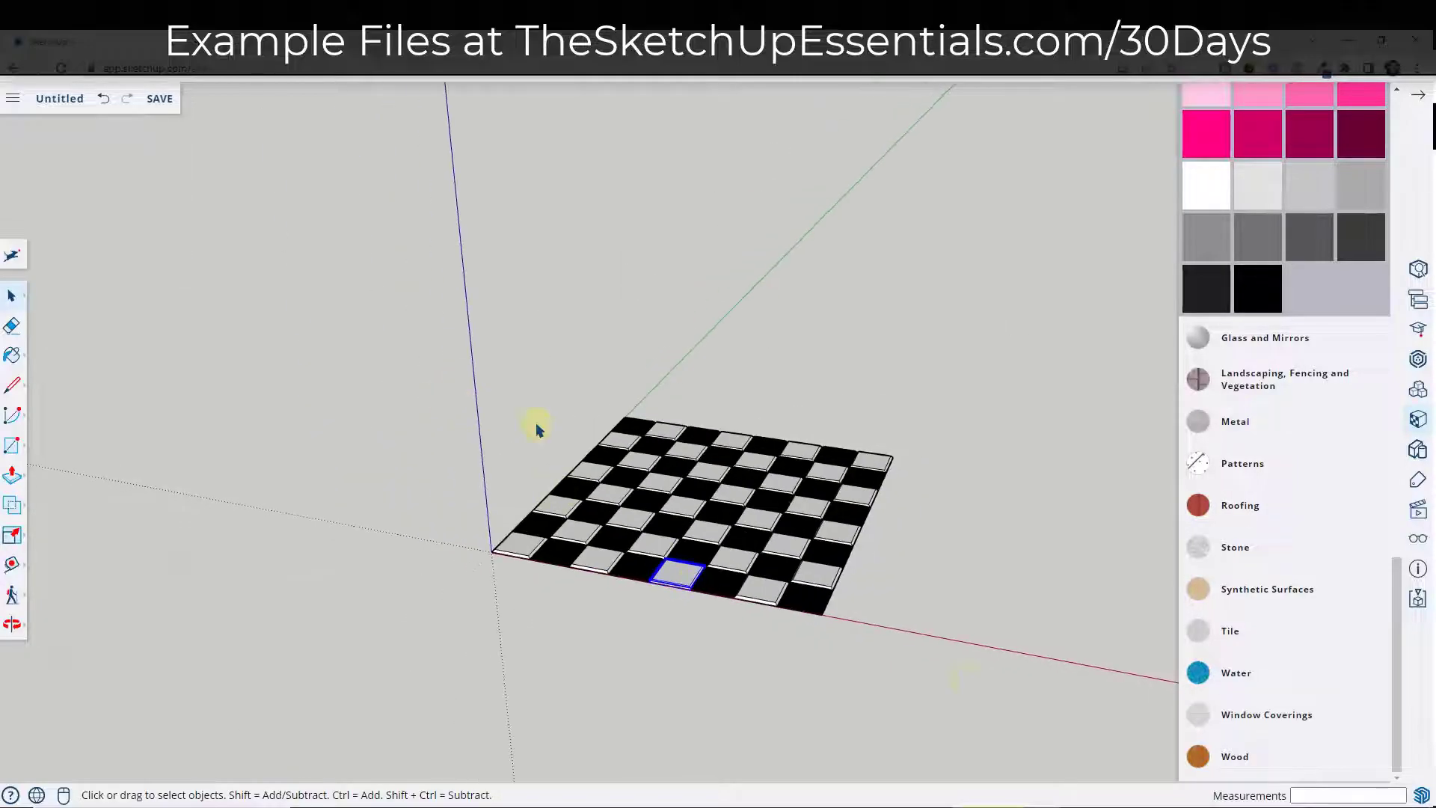
Select all the squares of the chessboard
triple_click(746, 513)
right_click(746, 517)
click(799, 598)
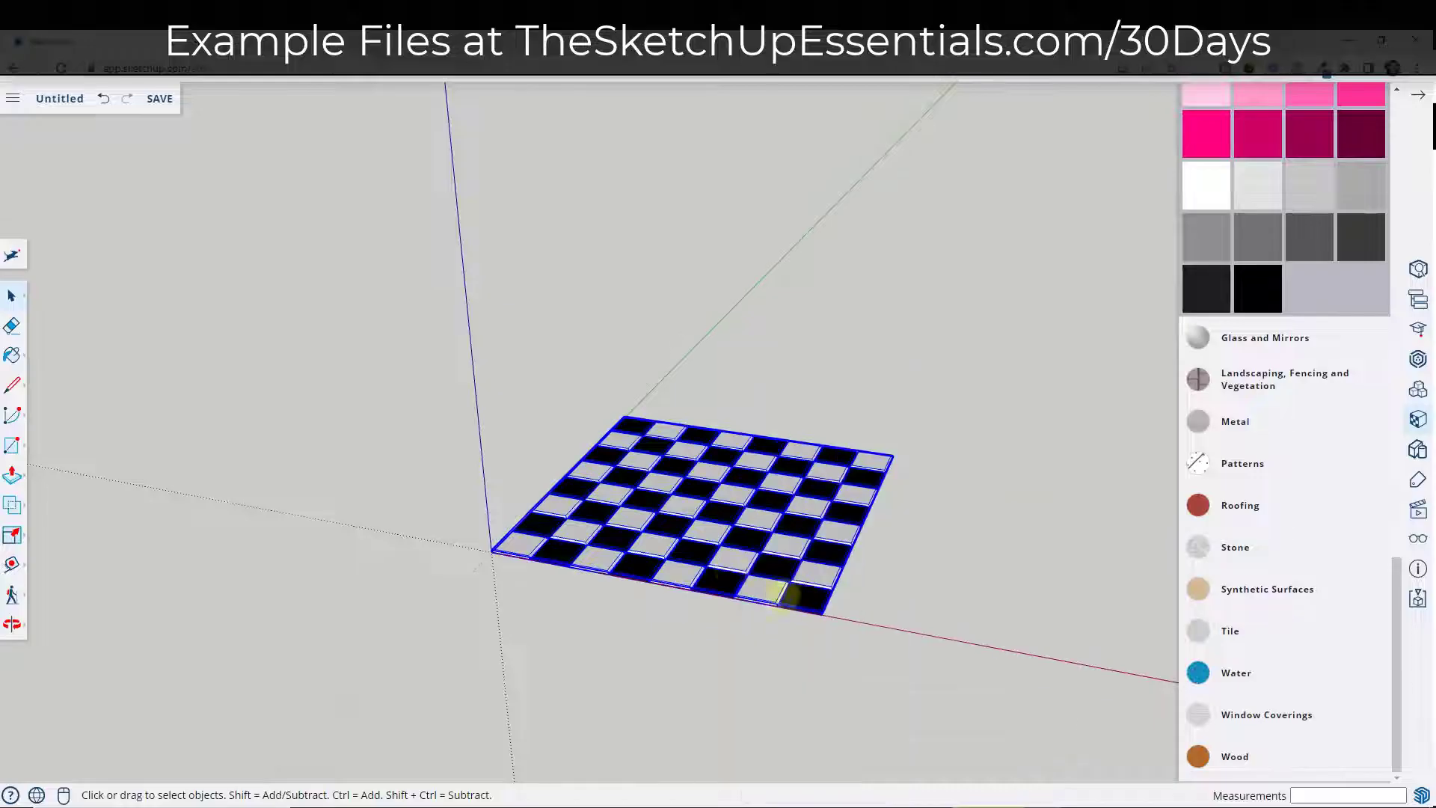
click(883, 624)
Draw a circle centred on the white square next to the front corner and extrude it 1/8" upward
scroll(718, 586, up, 6)
key(c)
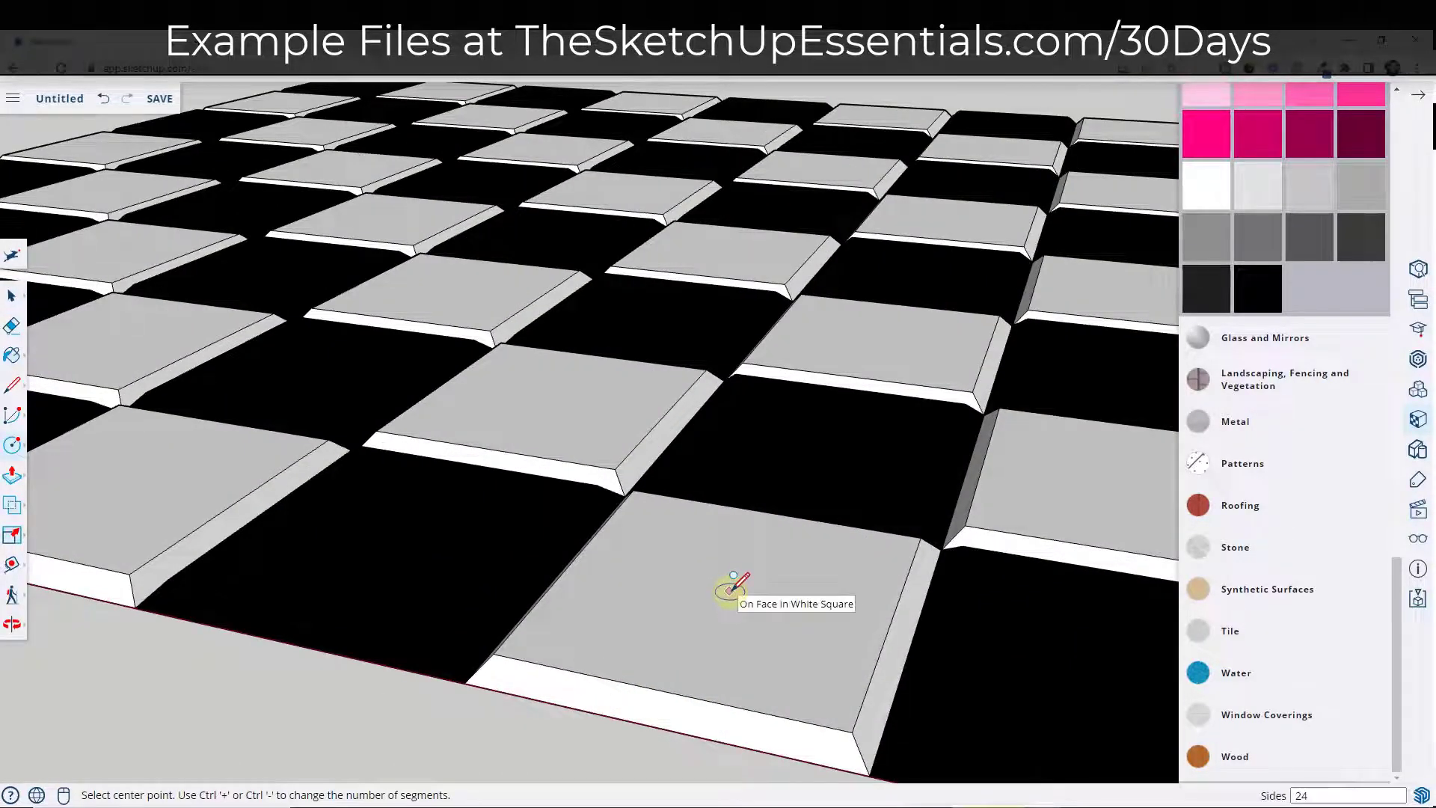
click(729, 591)
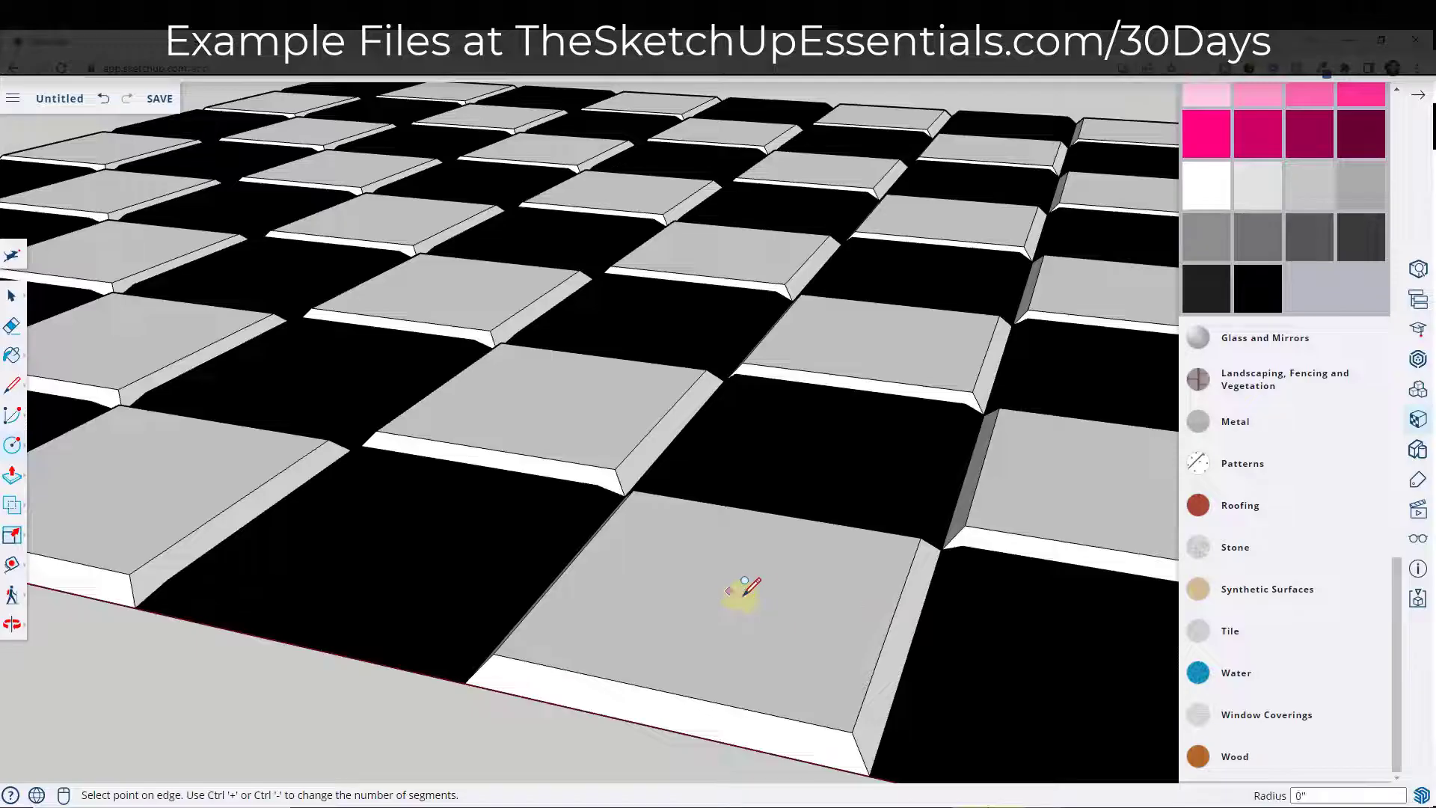
click(831, 606)
key(space)
key(p)
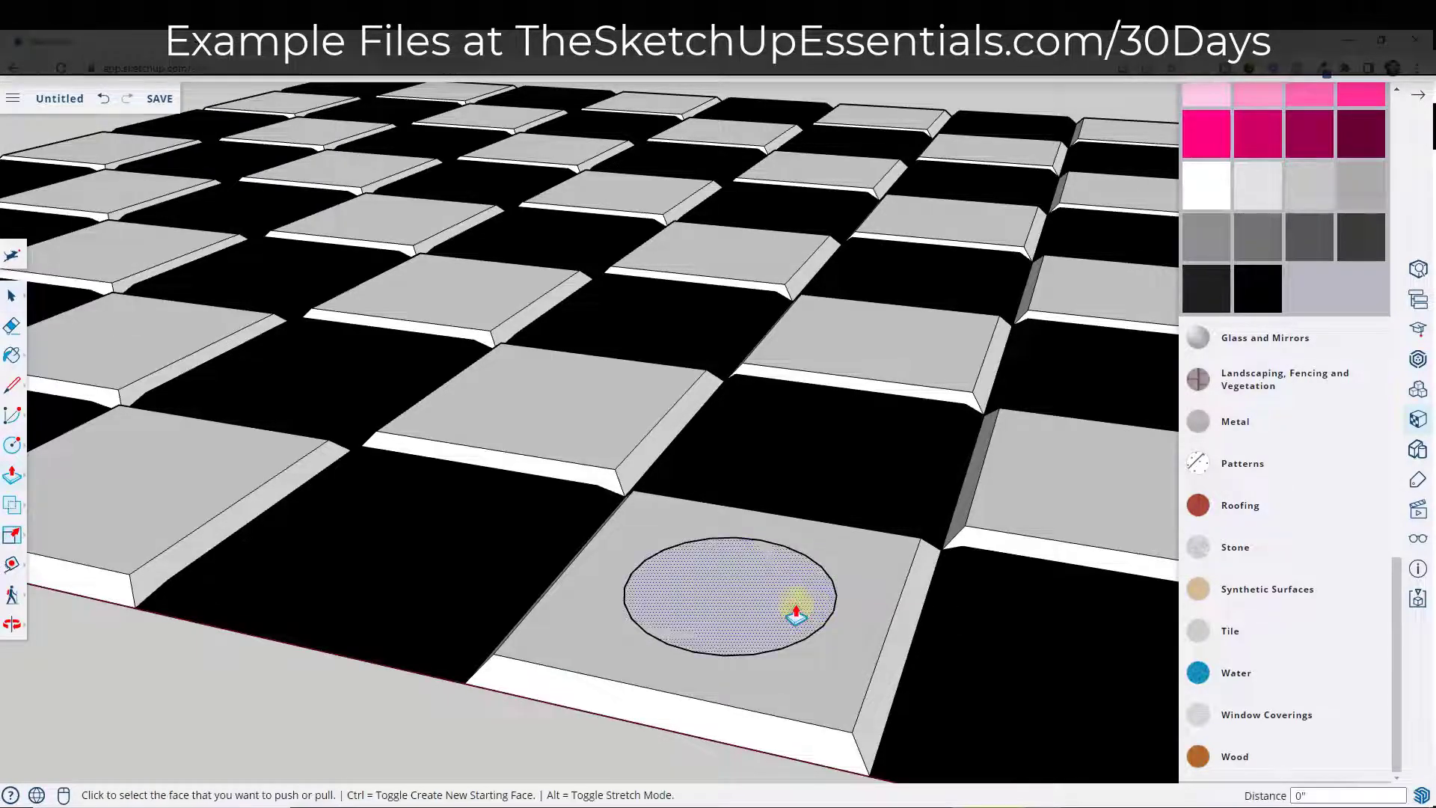
click(795, 607)
click(796, 592)
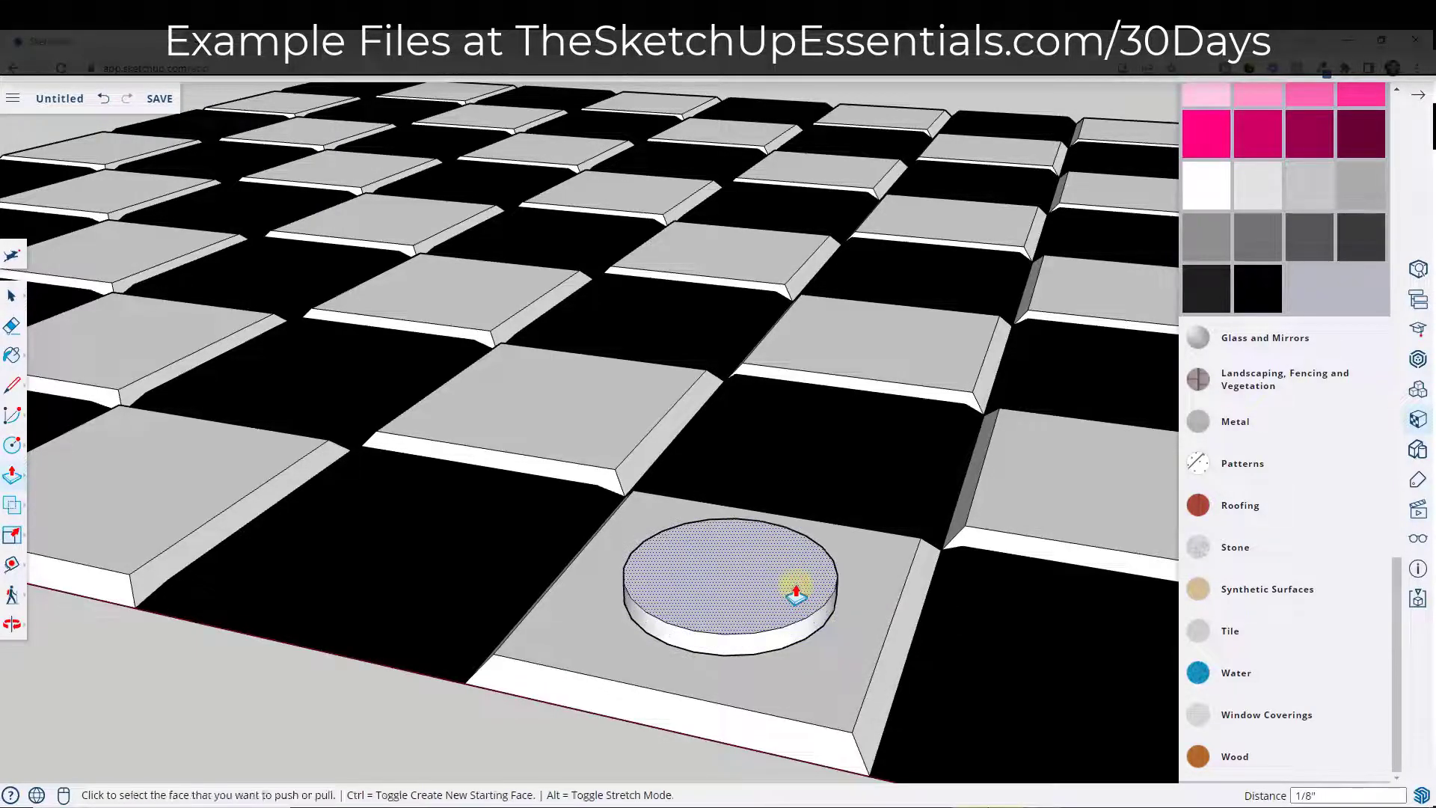
Scale the round base's top face about its centre to about 0.93 to taper its side
key(space)
click(791, 595)
key(s)
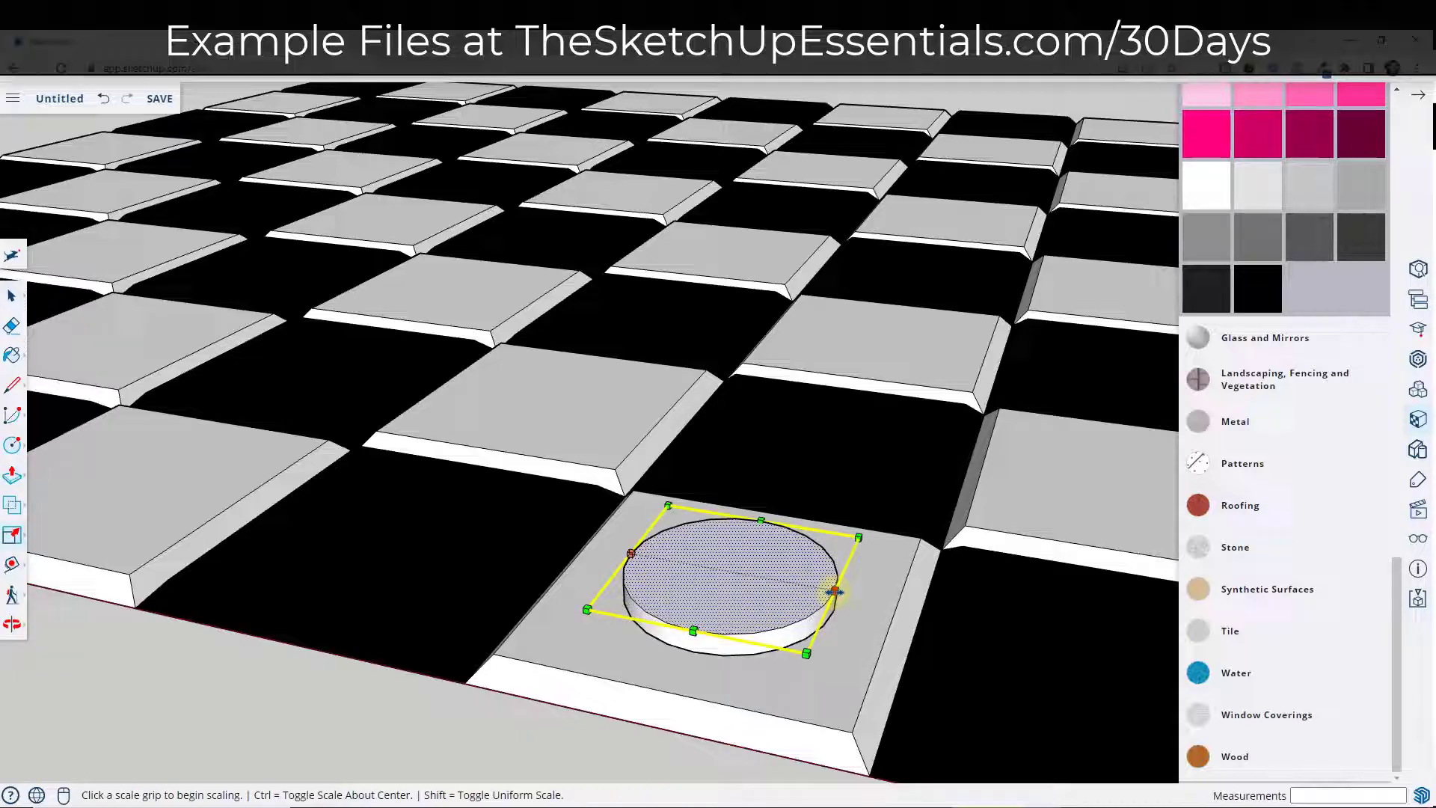
ctrl+click(854, 538)
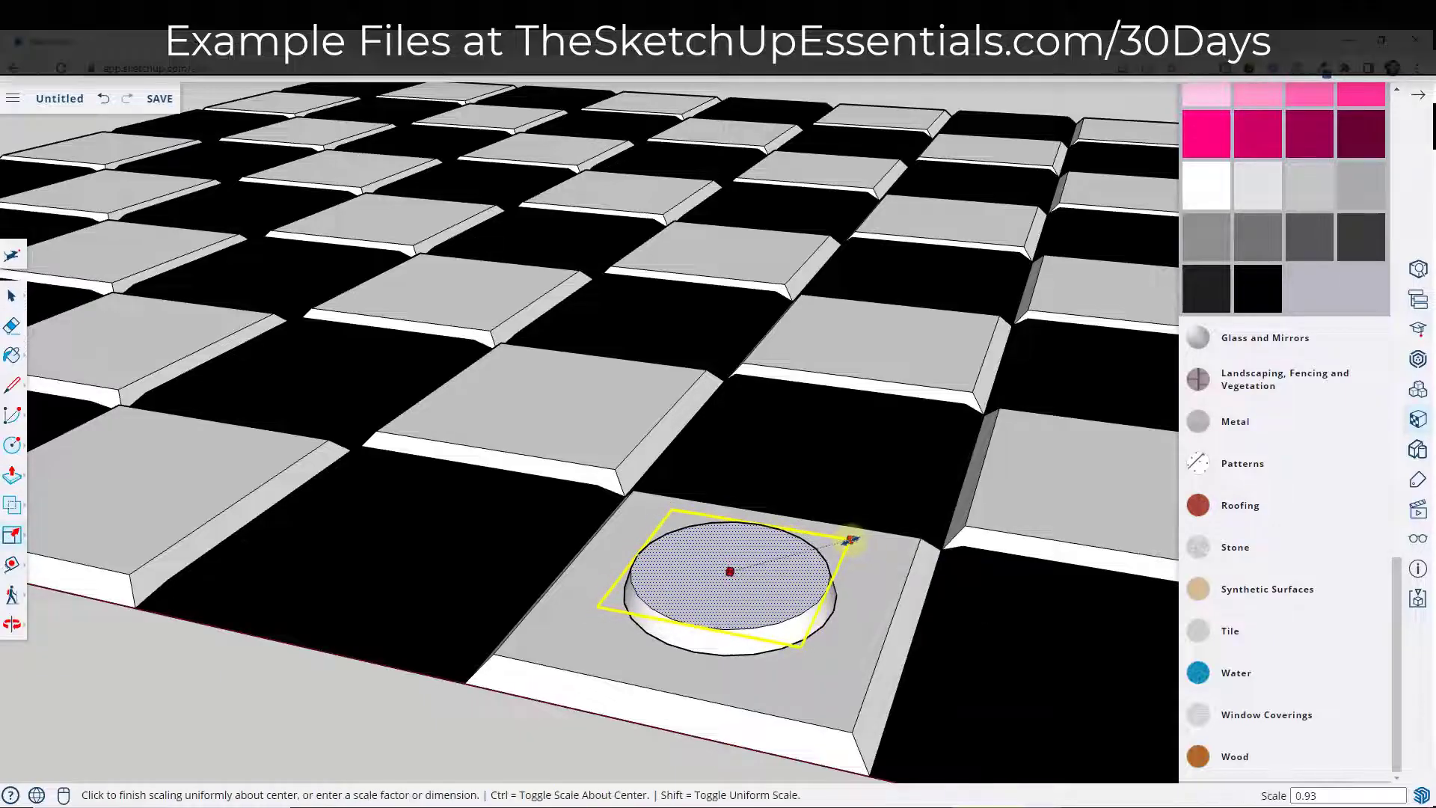
click(847, 532)
Extrude the round base's top face another 1/8" and scale the new top inward about its centre
key(p)
drag(769, 569, 770, 553)
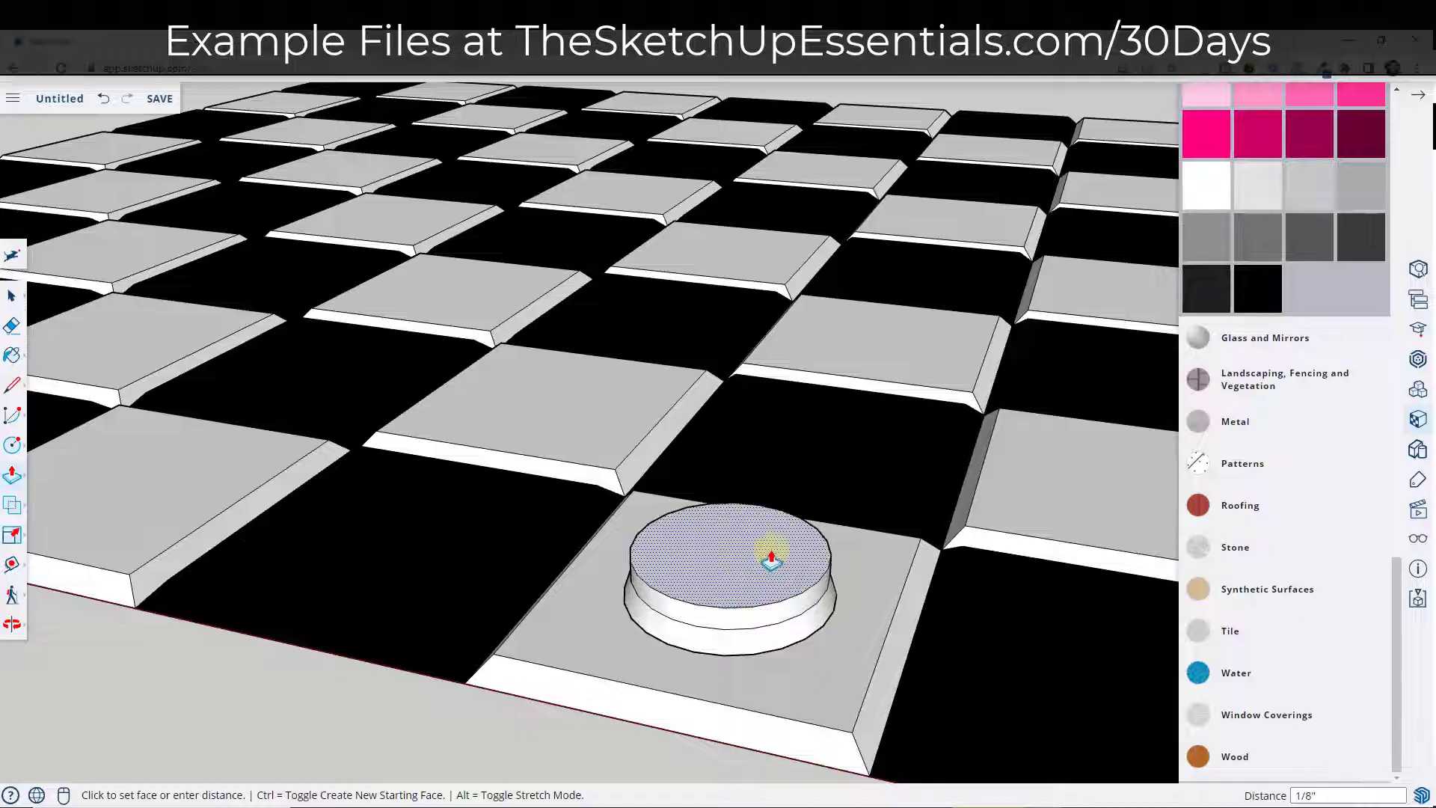
key(space)
key(s)
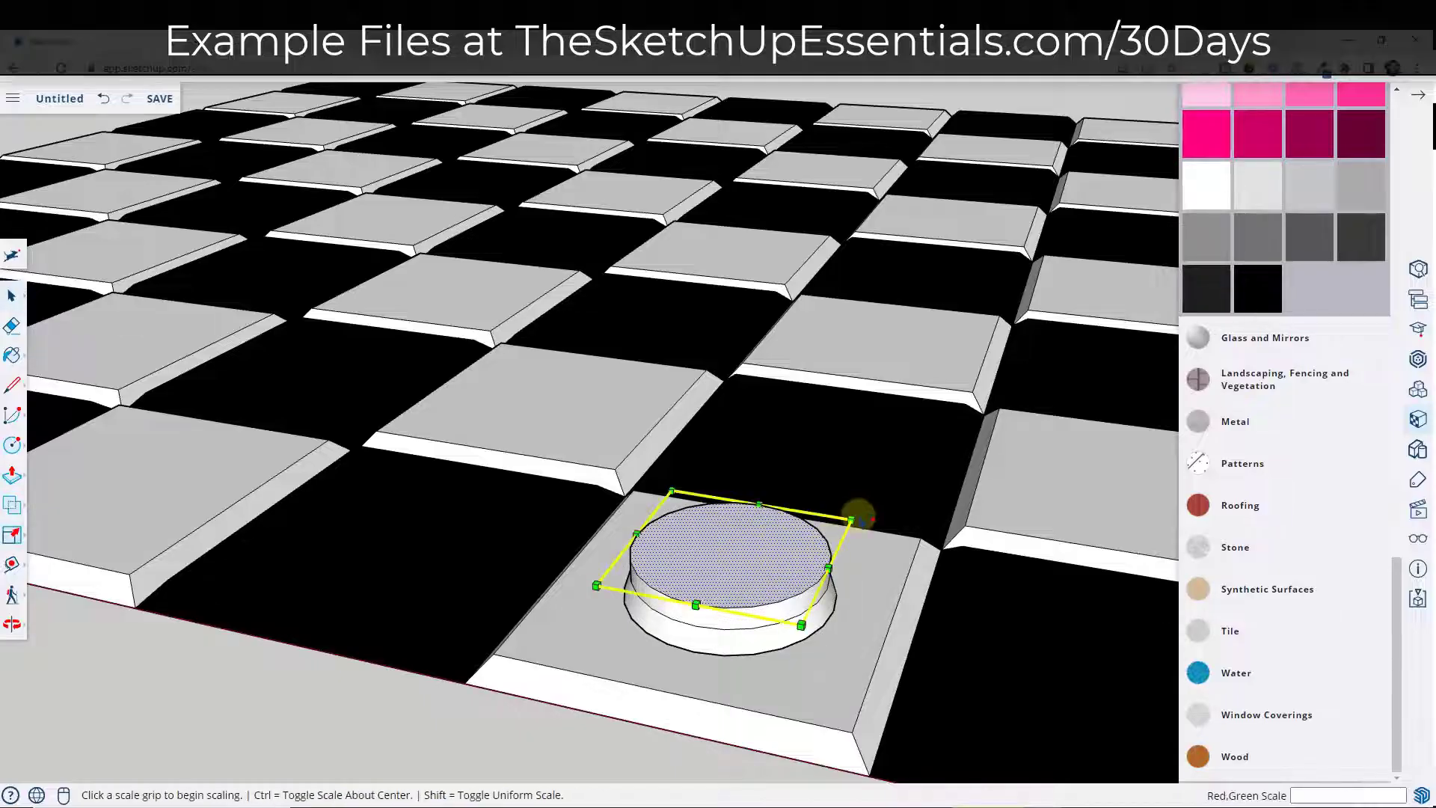
click(852, 518)
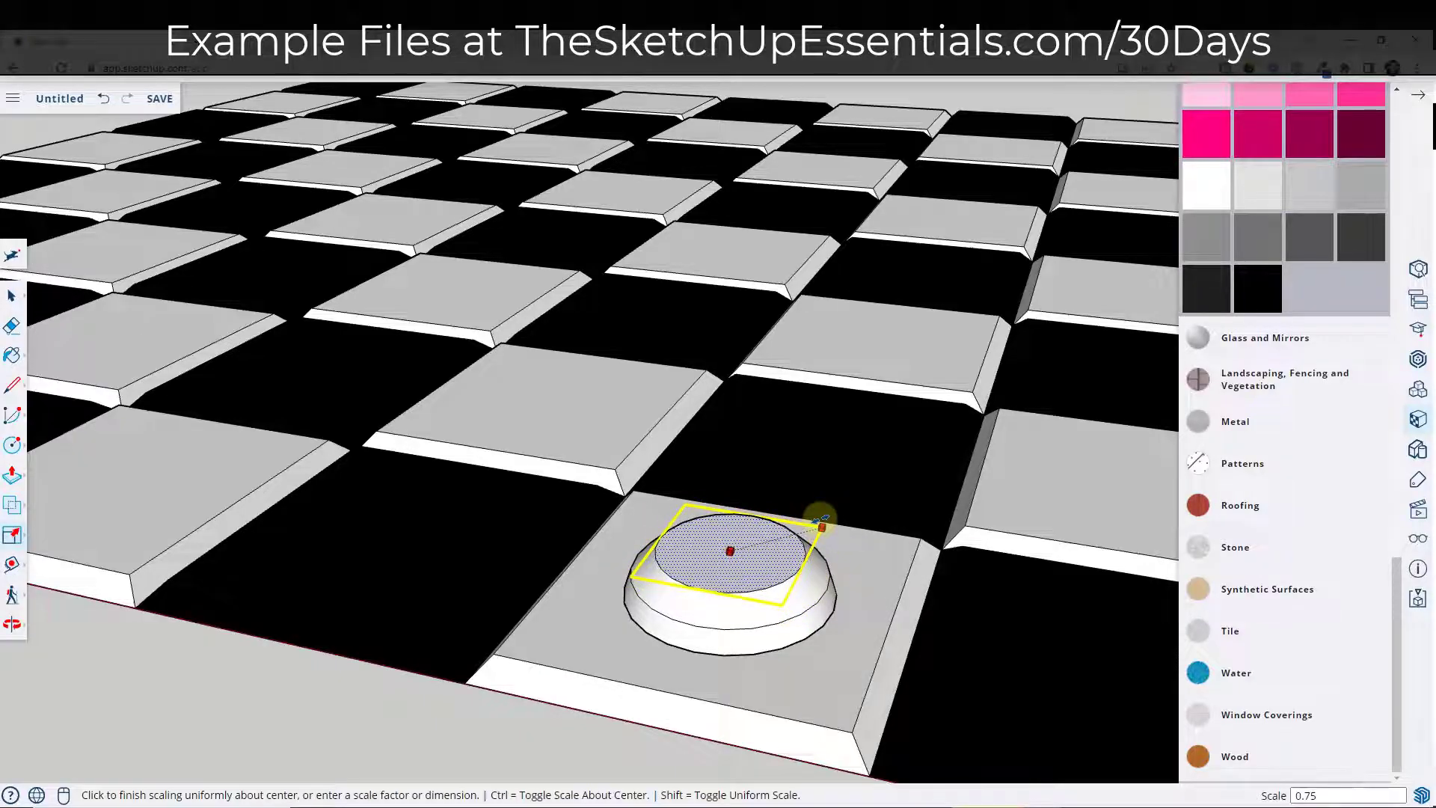
click(819, 524)
key(space)
Remove the round test piece from the white square, leaving only the chessboard
scroll(819, 523, down, 2)
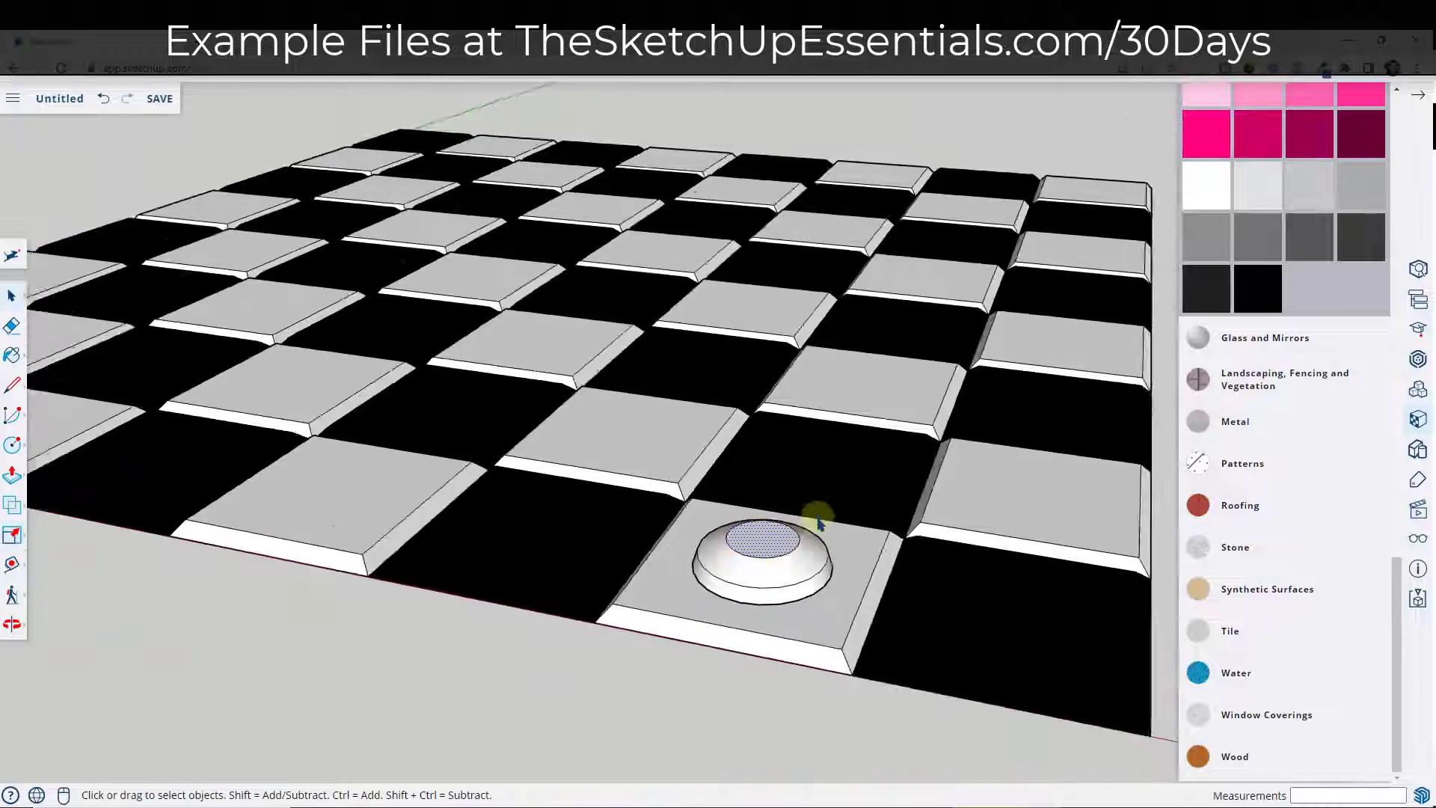
middle_drag(819, 523, 810, 423)
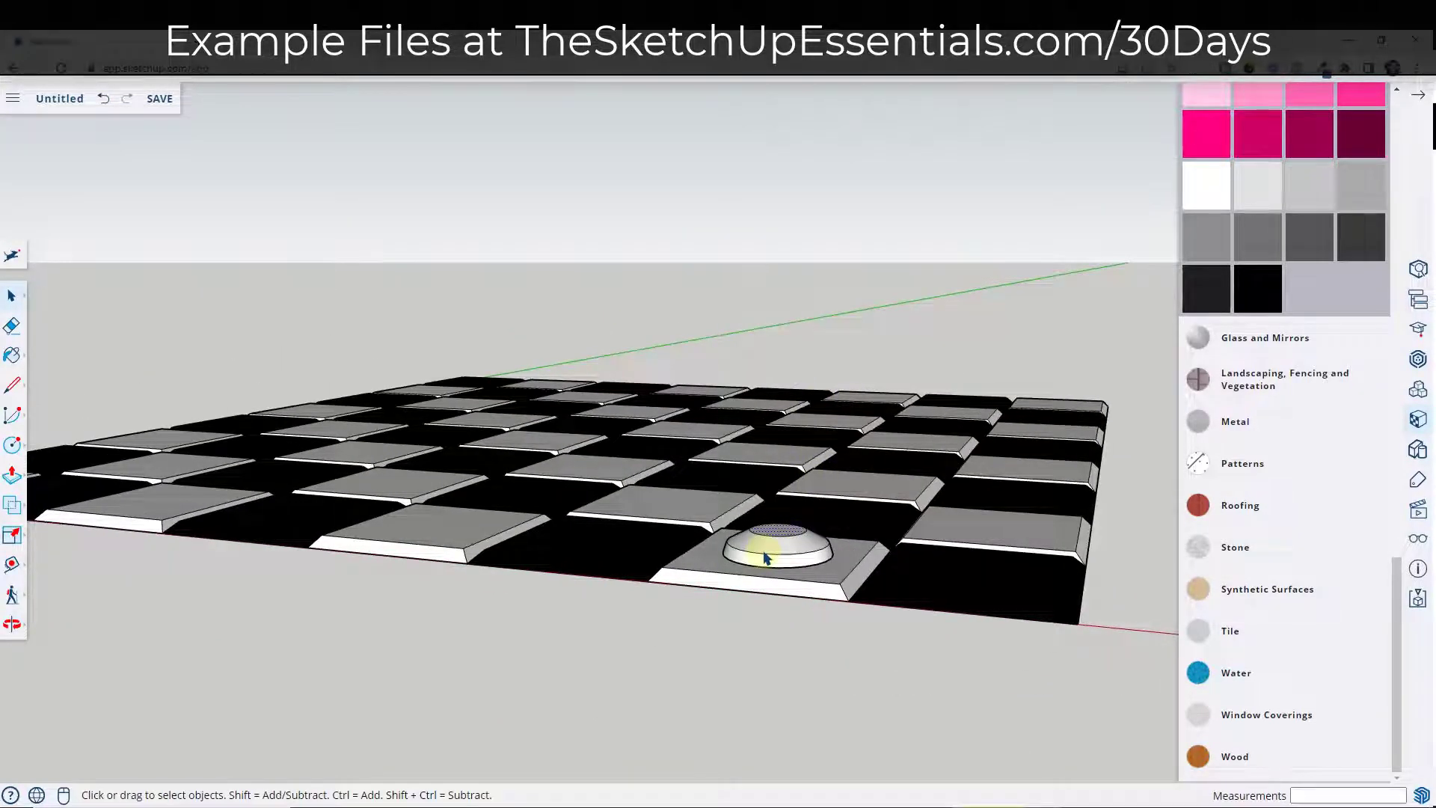
double_click(781, 549)
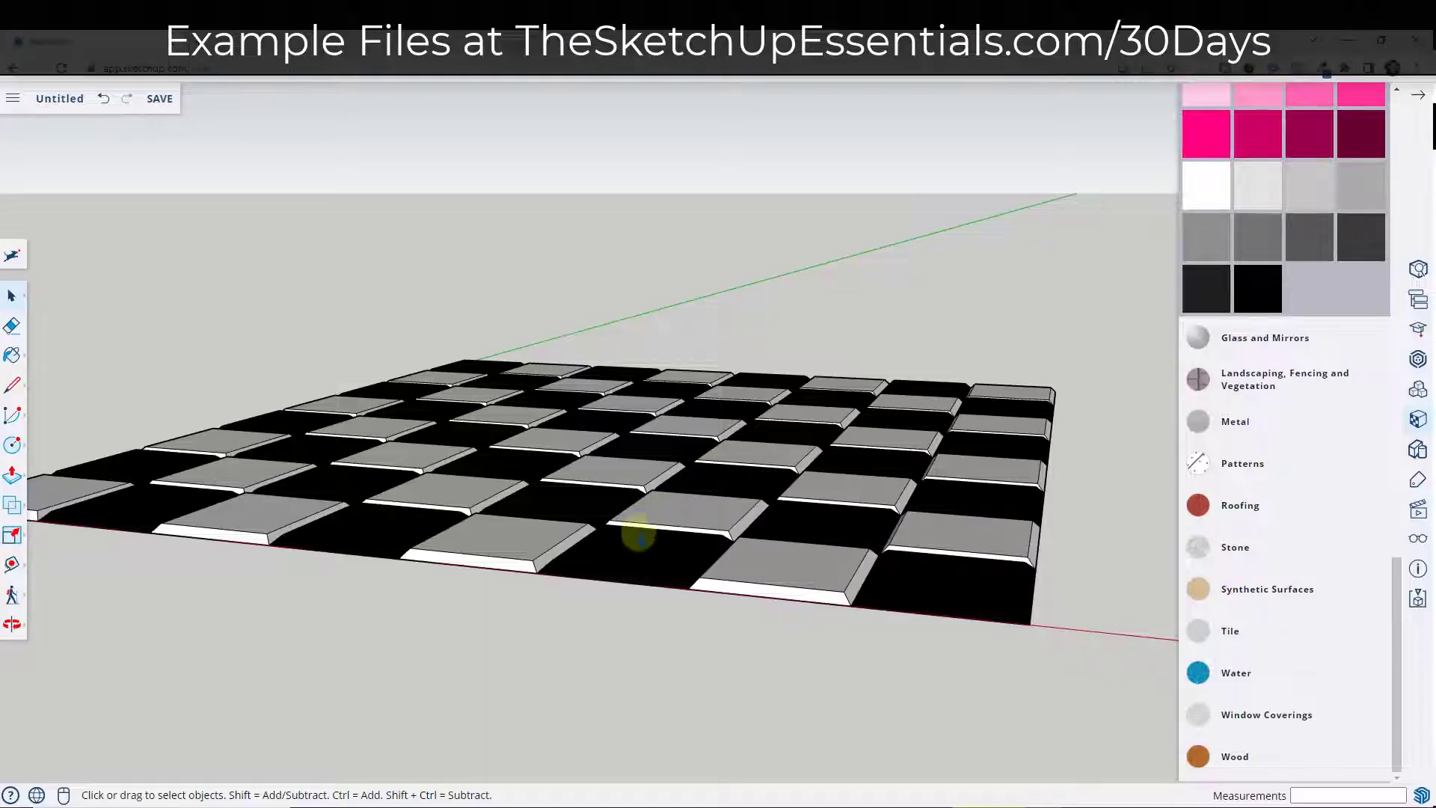
middle_drag(640, 537, 746, 506)
scroll(756, 506, up, 2)
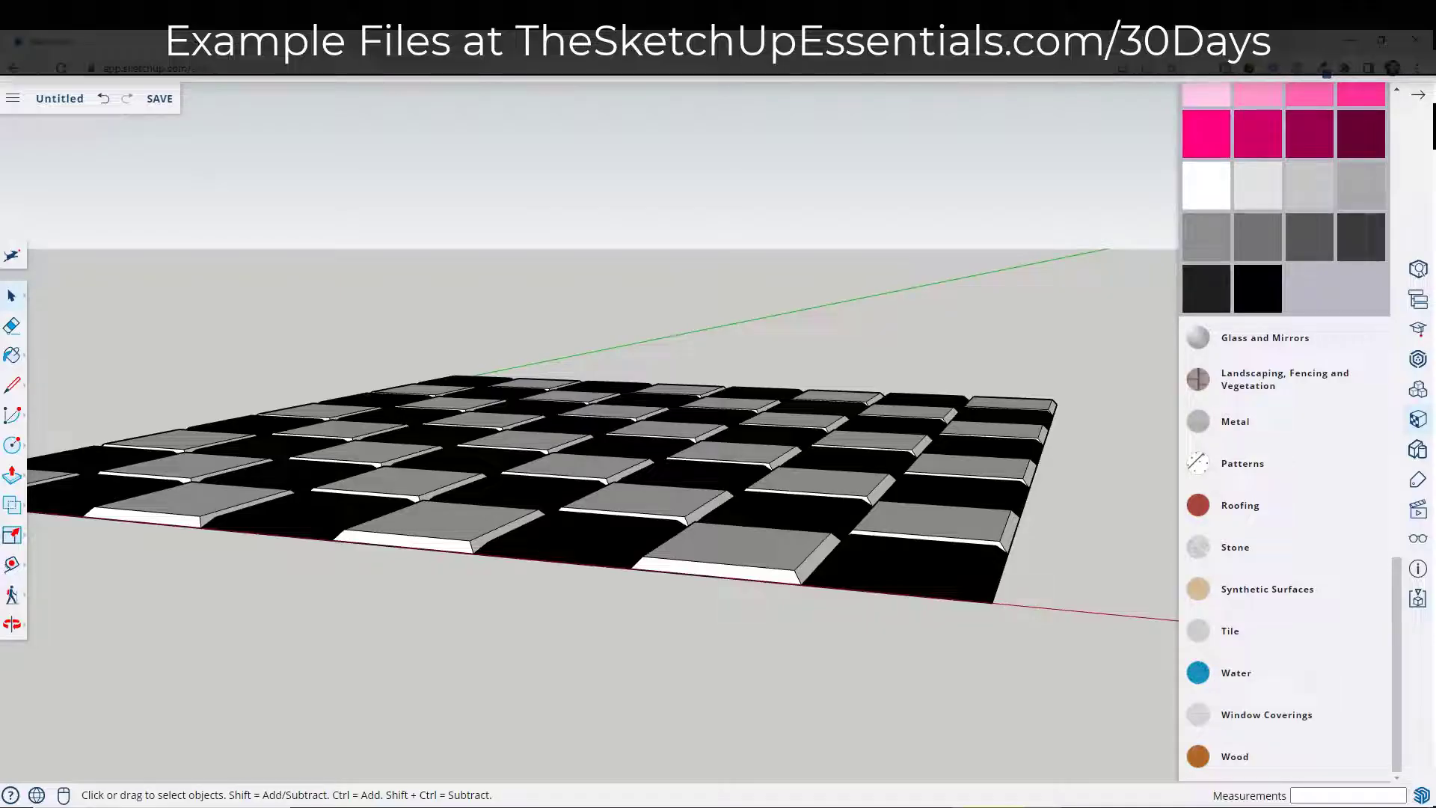
Start importing a file from this device into the chessboard model
click(15, 100)
click(55, 262)
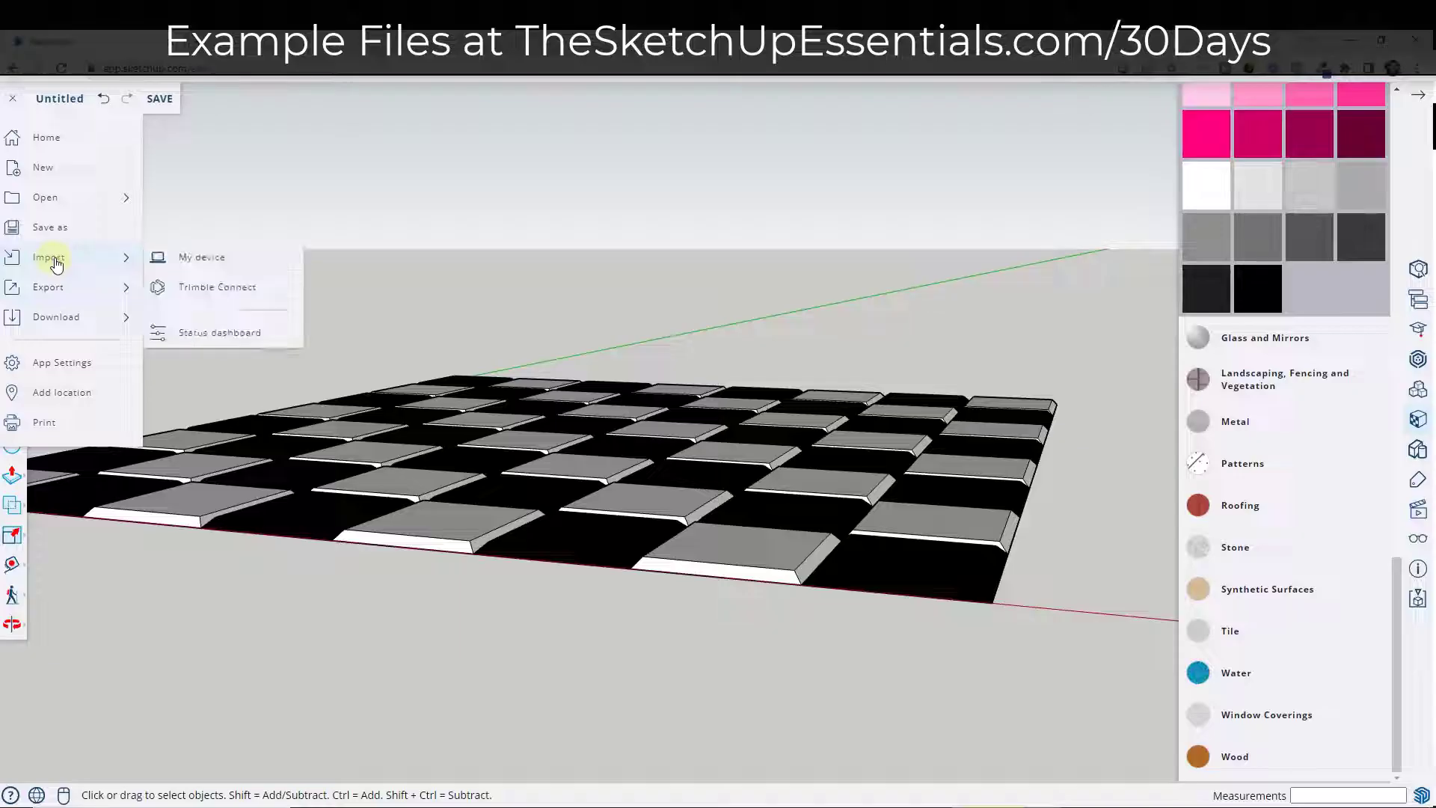
click(214, 262)
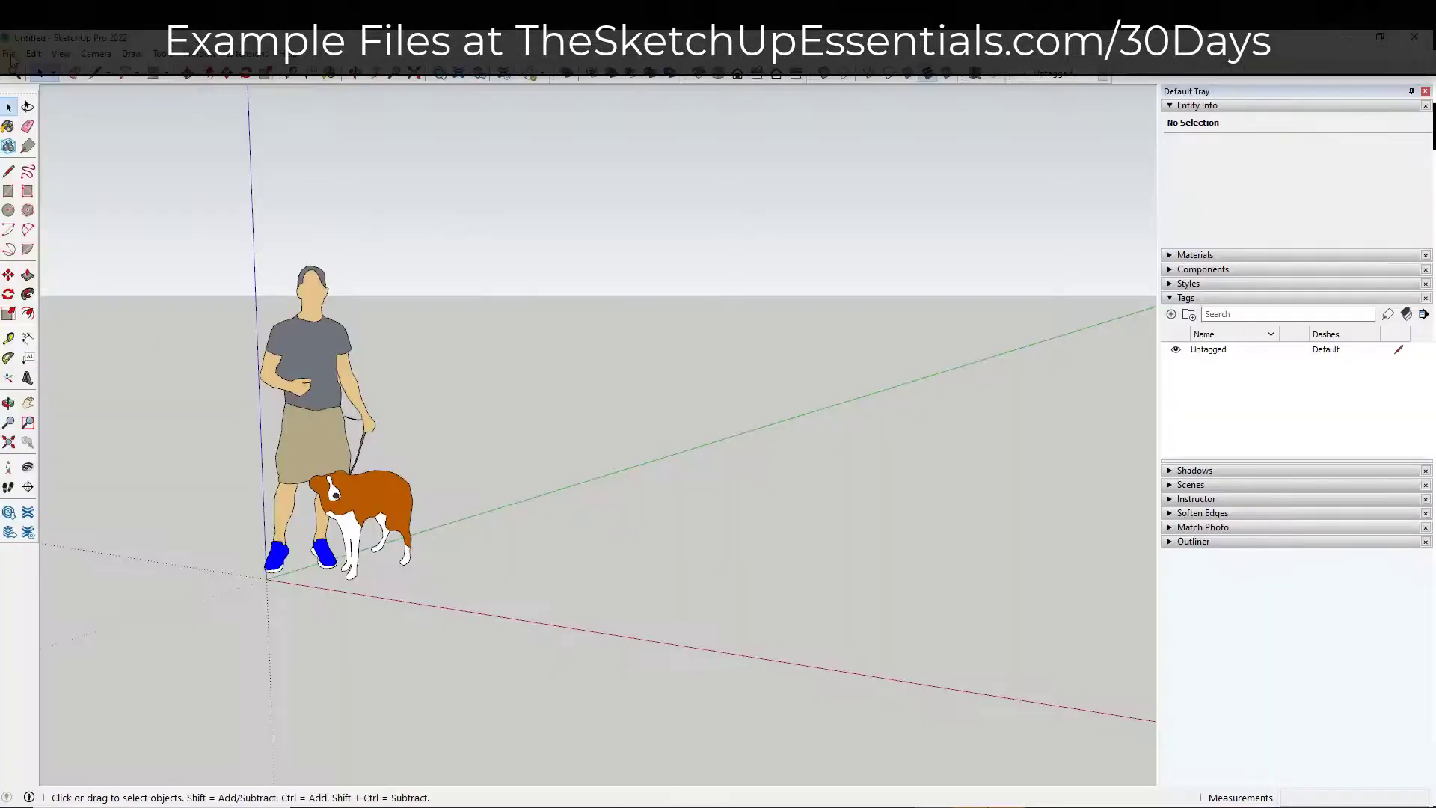
Switch to desktop SketchUp Pro, review the file types its import supports, and cancel the import
click(10, 54)
click(160, 308)
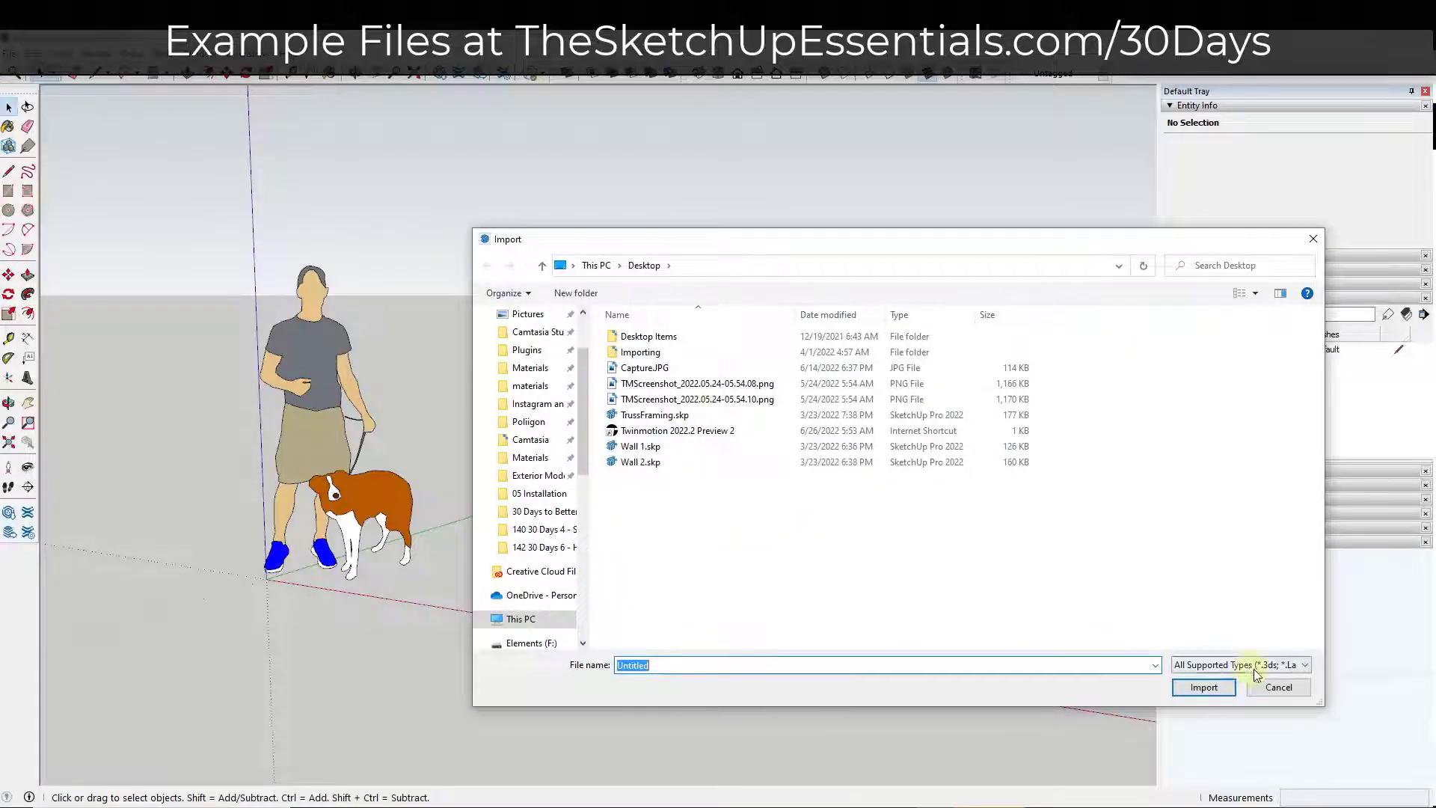
click(1256, 667)
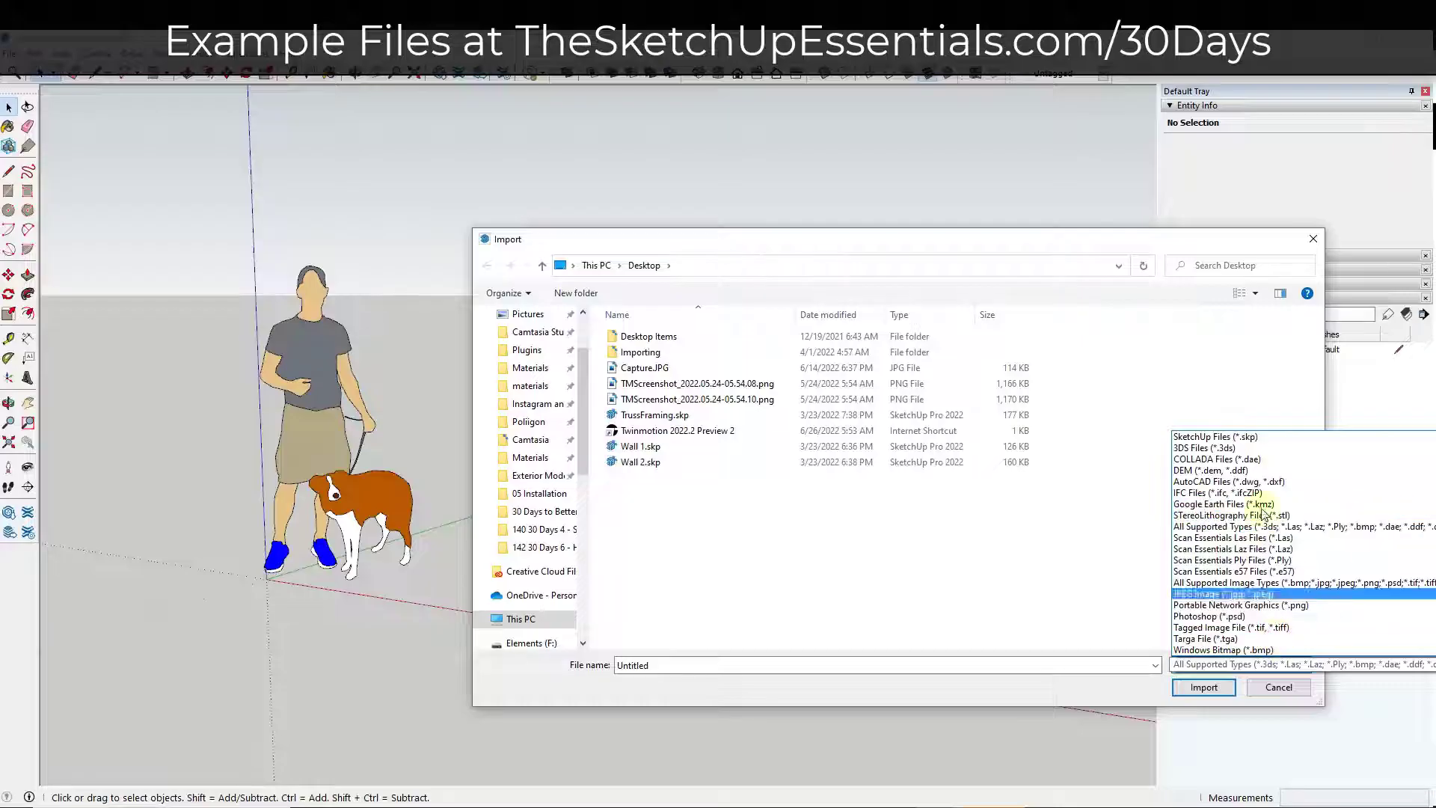
click(1277, 685)
click(1278, 686)
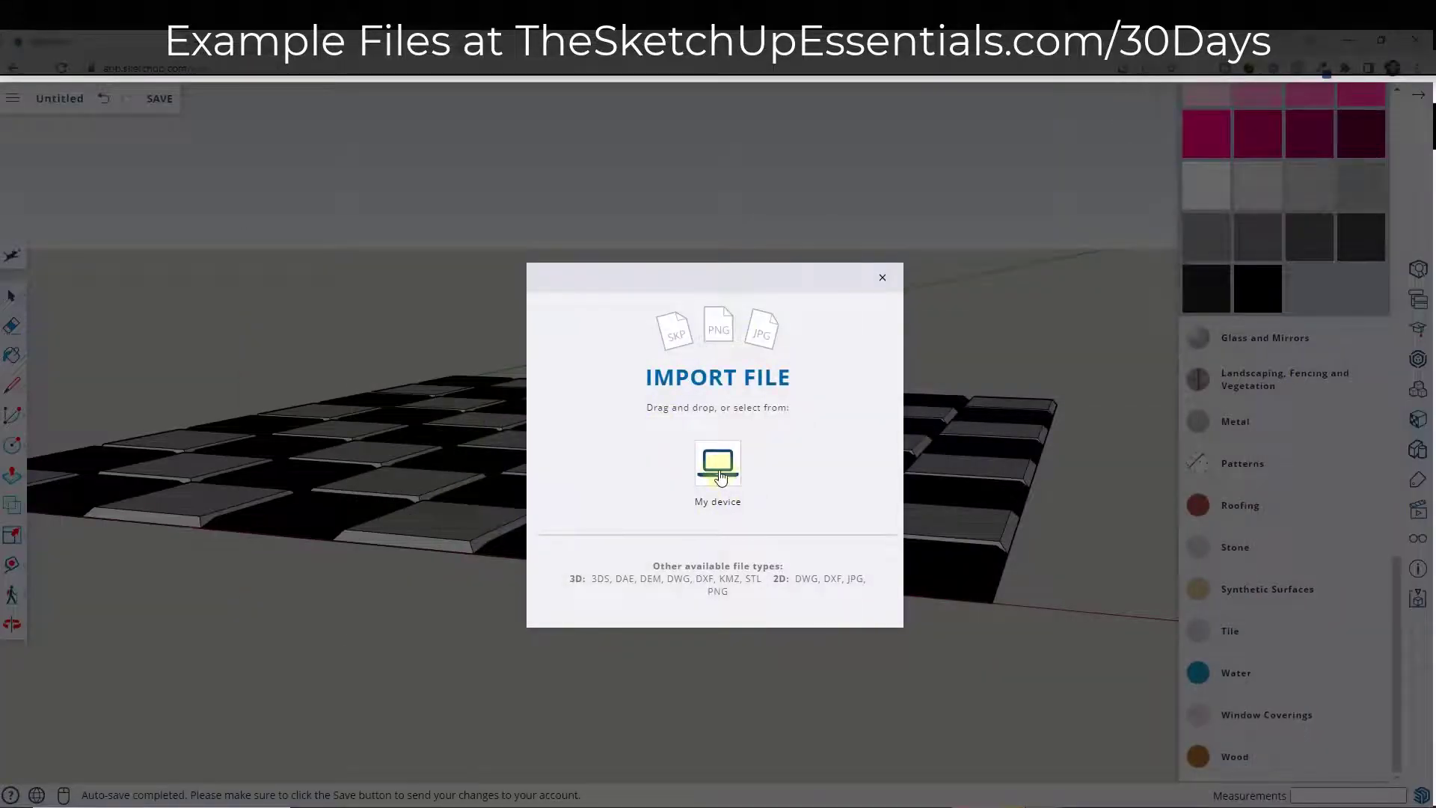
Import ChessPiece.JPG as an image and place it flat from a front white square's near corner, about 2 3/8" wide
click(720, 477)
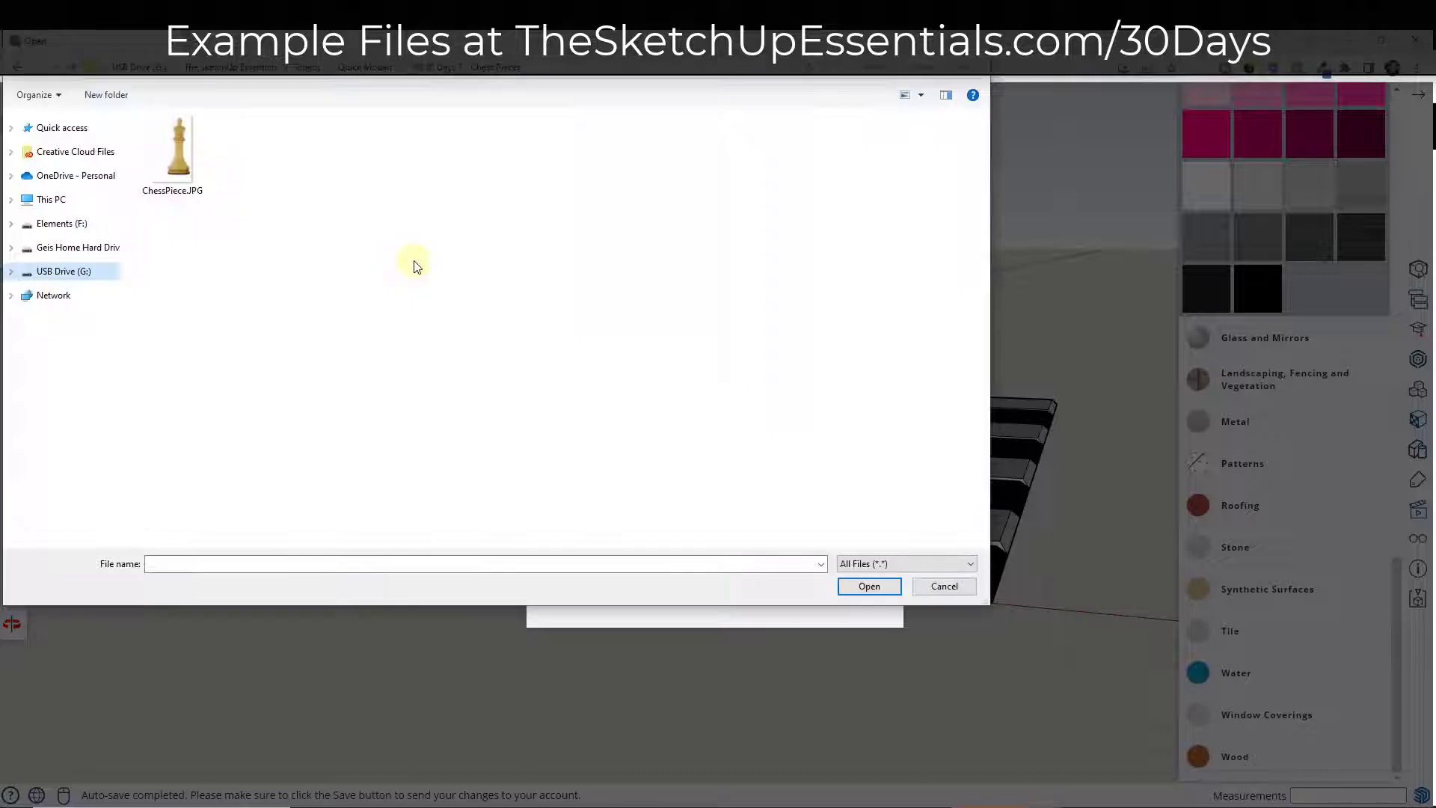
double_click(172, 145)
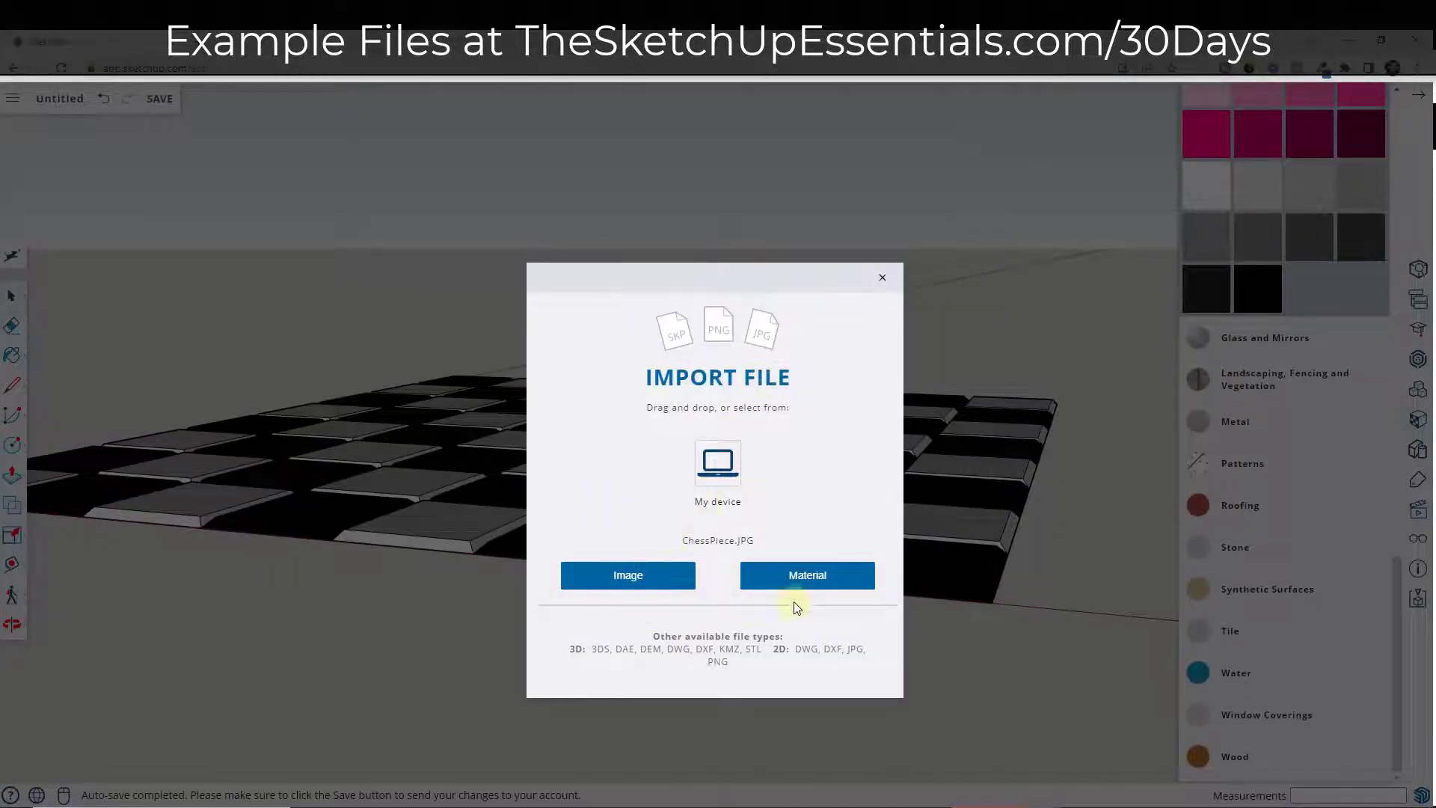
click(651, 576)
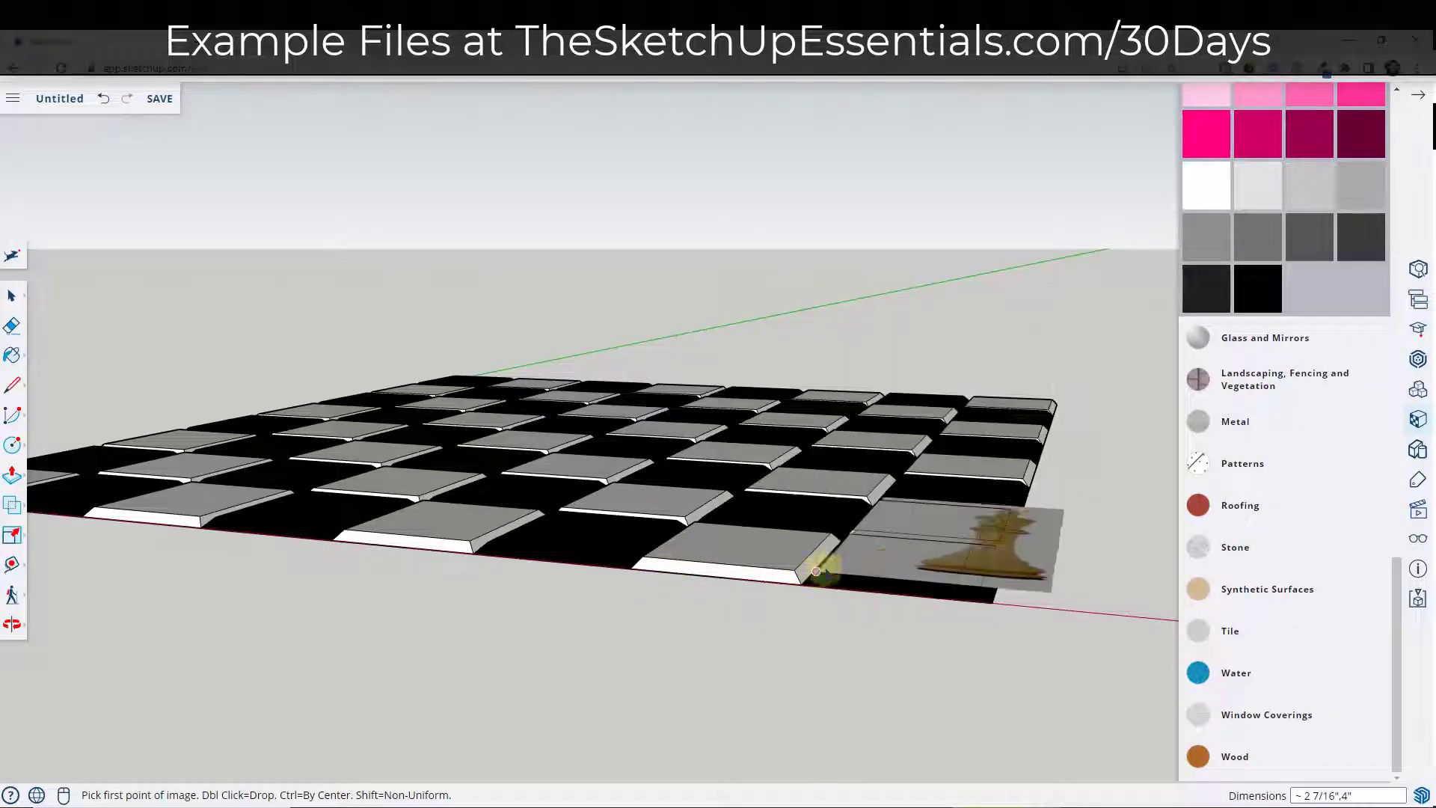
click(641, 555)
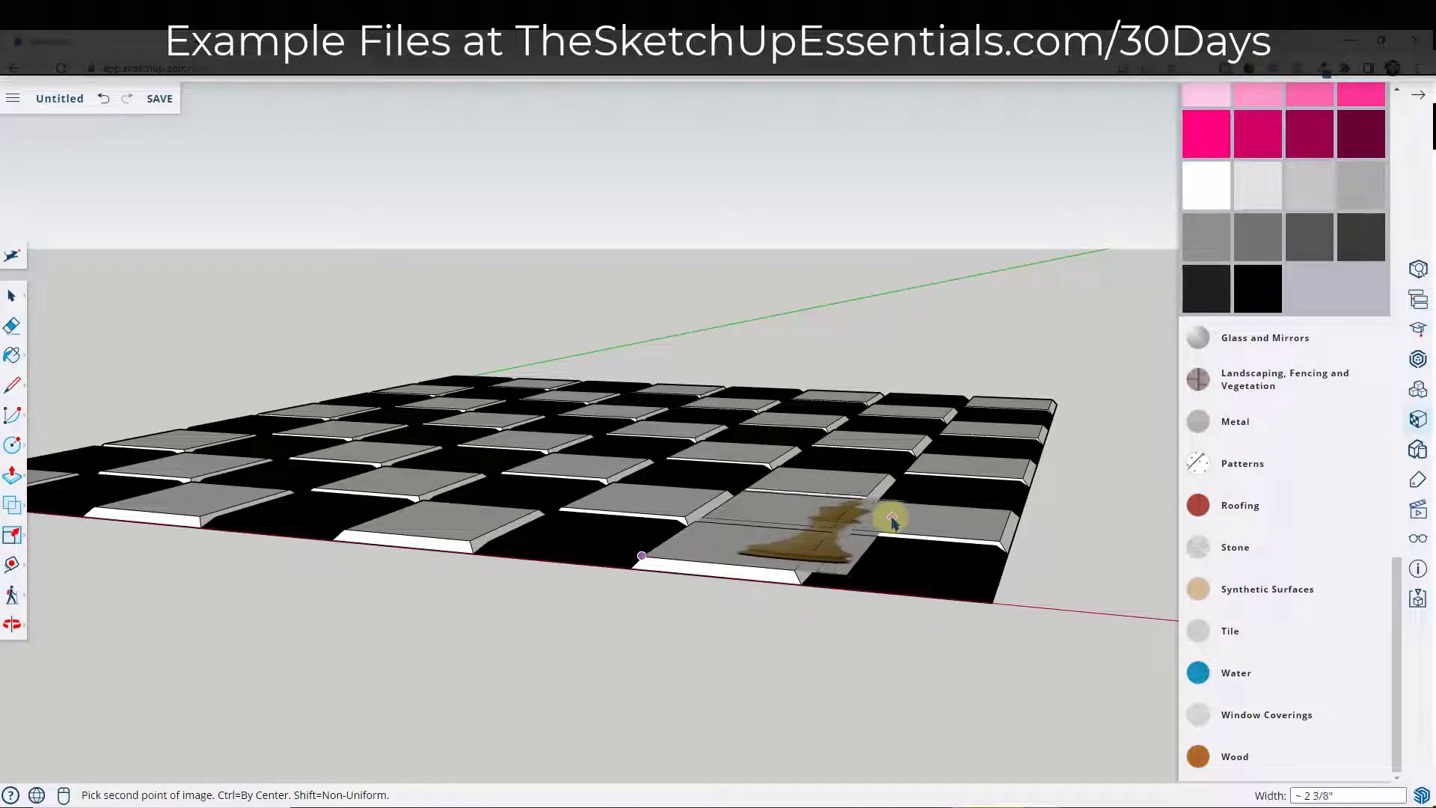
click(873, 524)
Rotate the chess piece image about its front edge so it stands upright on the board
middle_drag(927, 511, 822, 604)
scroll(776, 557, up, 5)
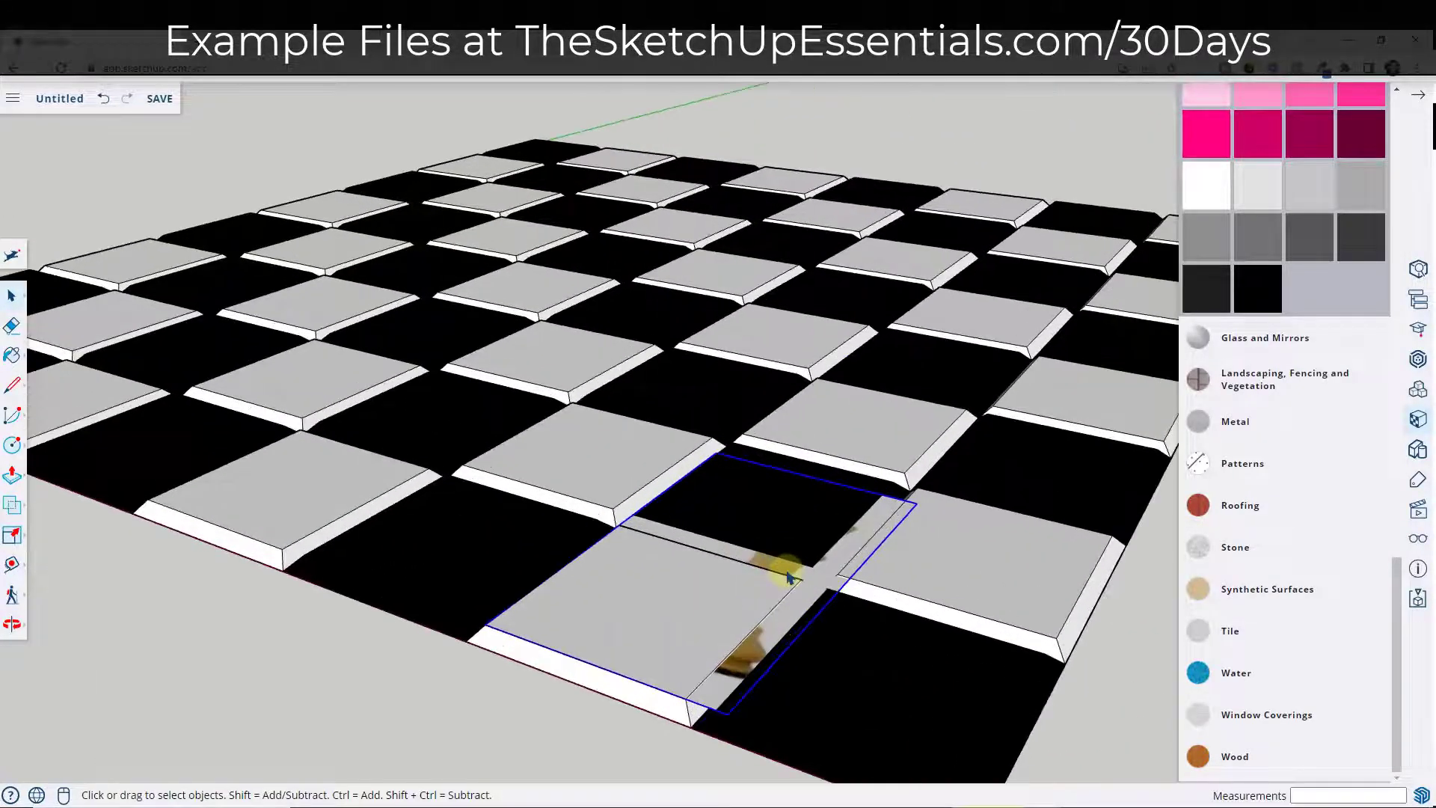
scroll(830, 549, down, 3)
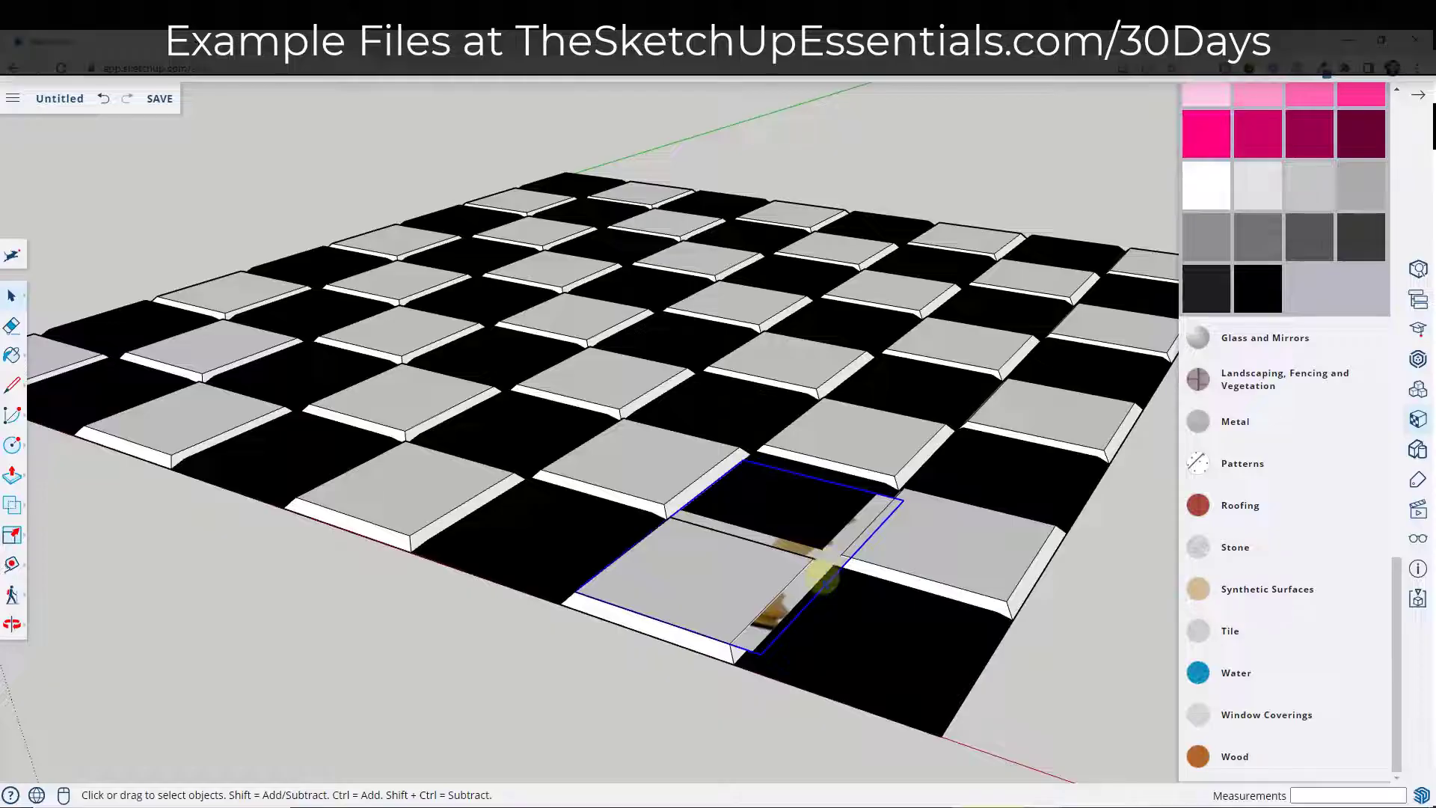
key(q)
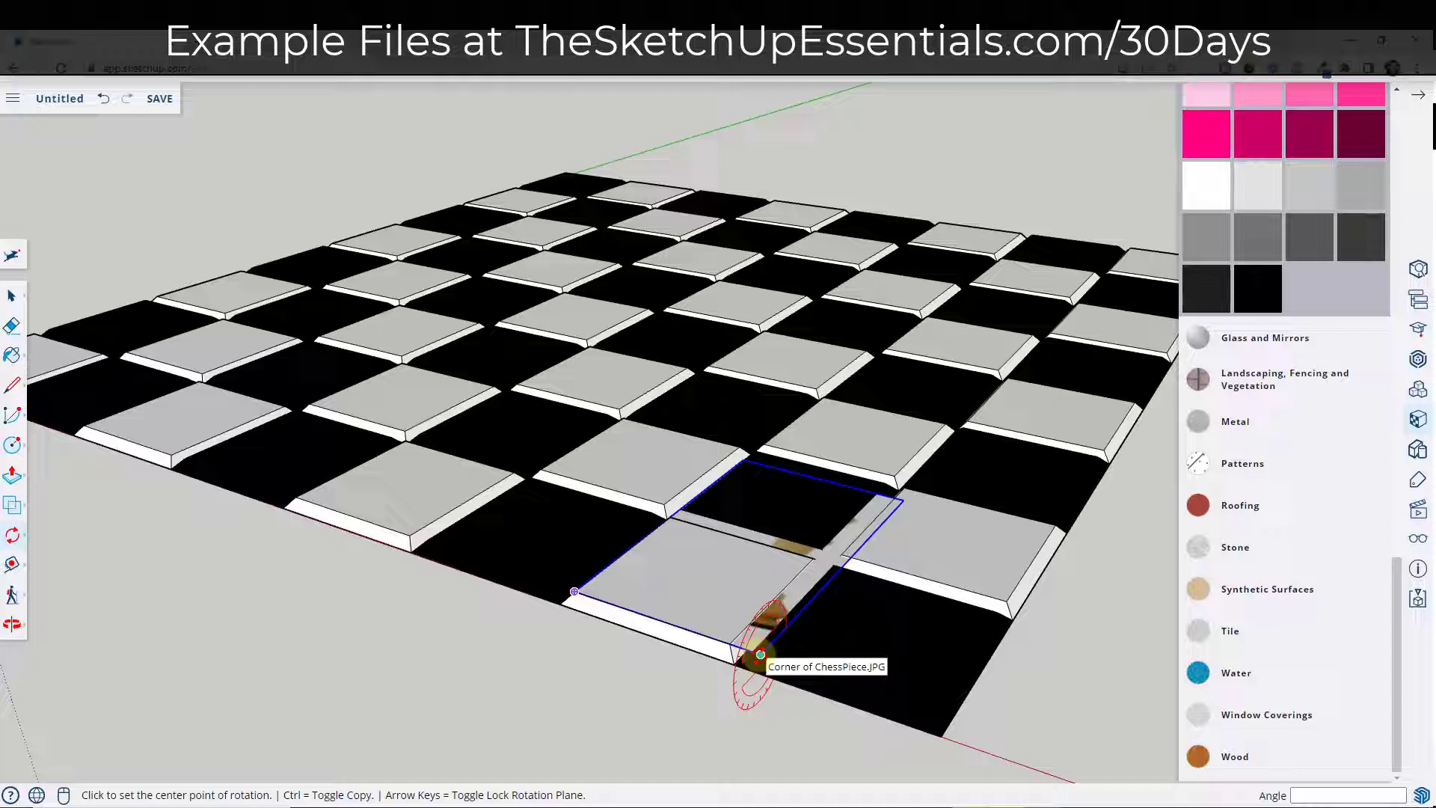
click(761, 655)
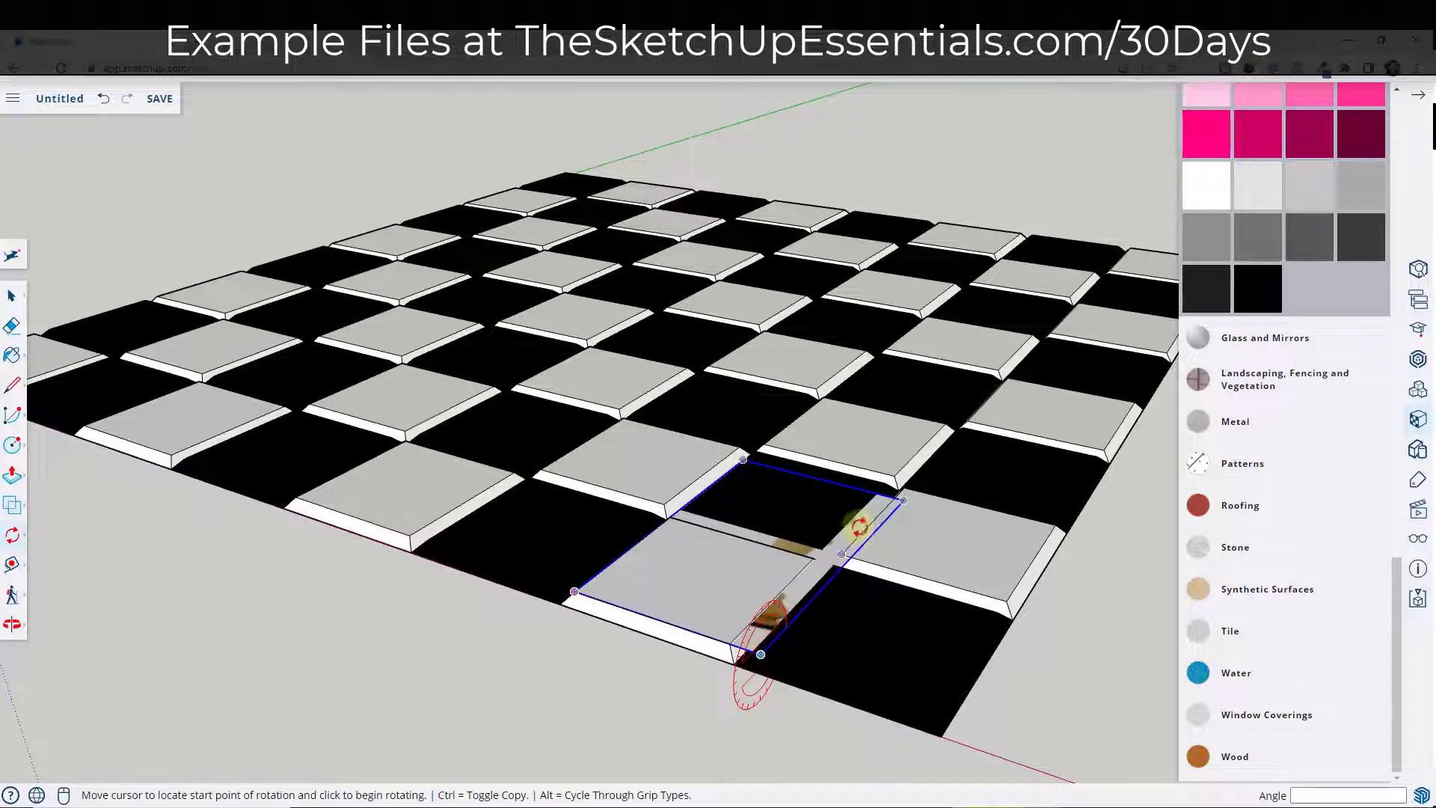
click(903, 500)
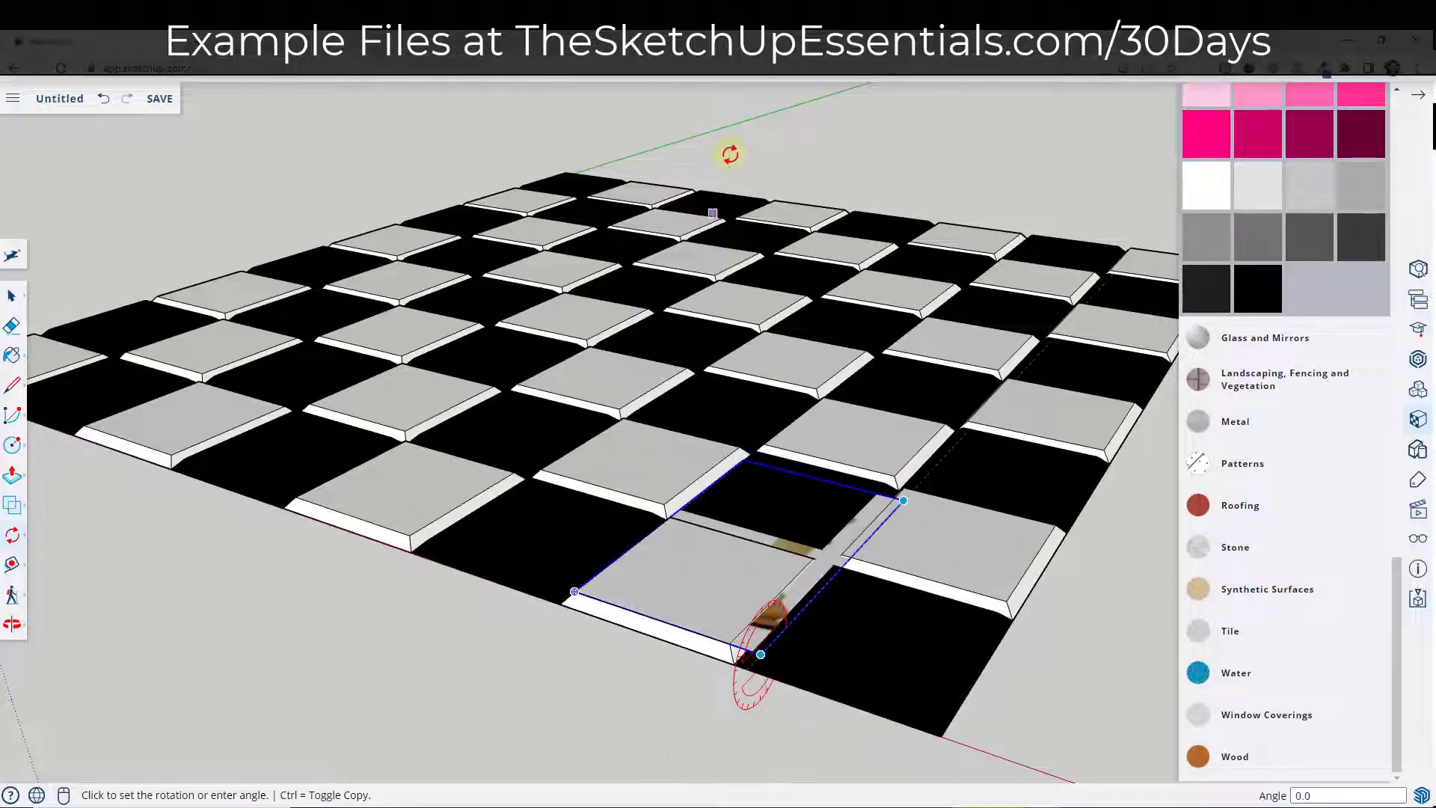
click(769, 112)
Move the upright image about 7/16" along the red axis so the pictured king sits over the white square
middle_drag(840, 317, 913, 524)
scroll(879, 493, up, 2)
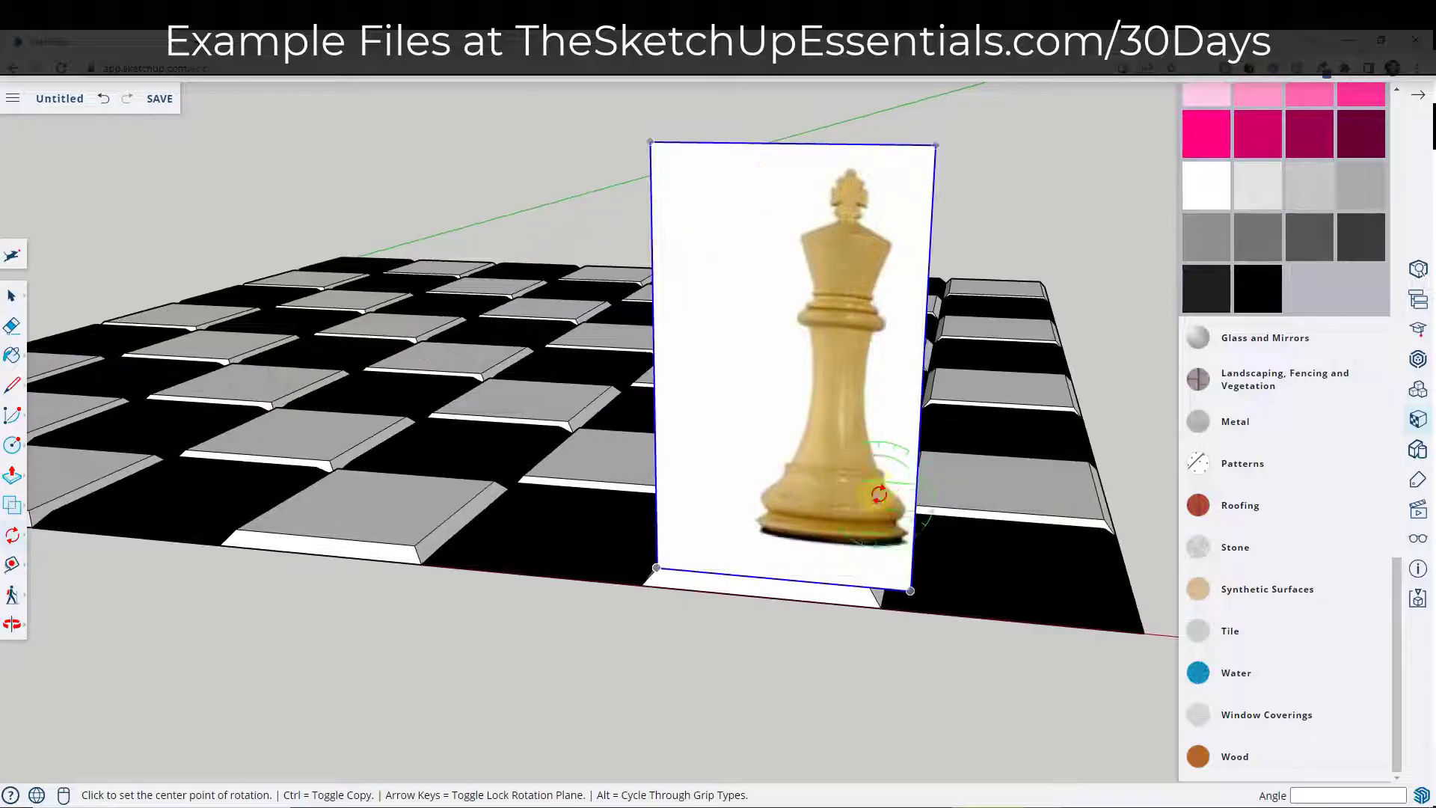
key(space)
key(m)
click(872, 495)
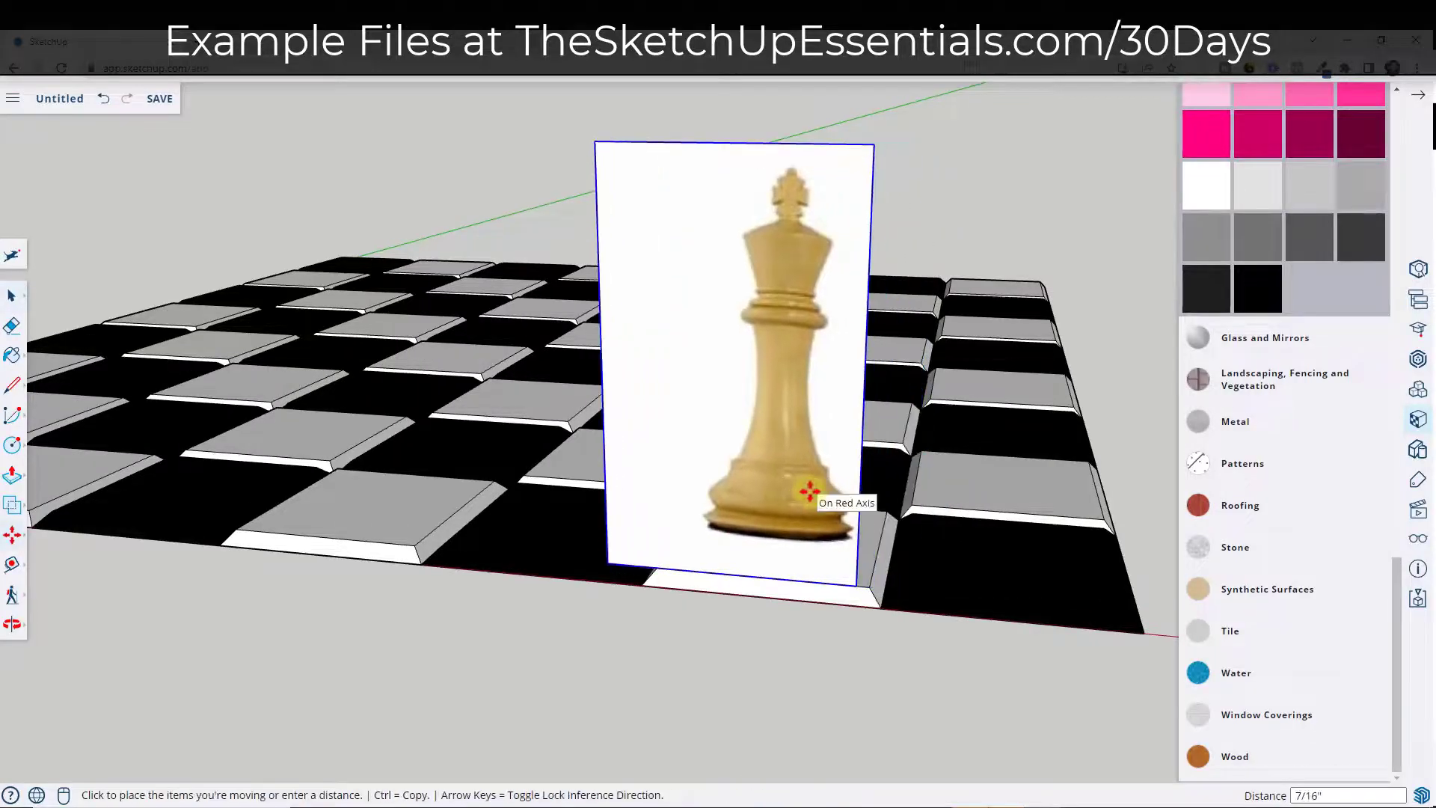
click(815, 494)
key(space)
Draw a vertical centreline on the image from just below the king's cross down to its base
middle_drag(818, 505, 802, 536)
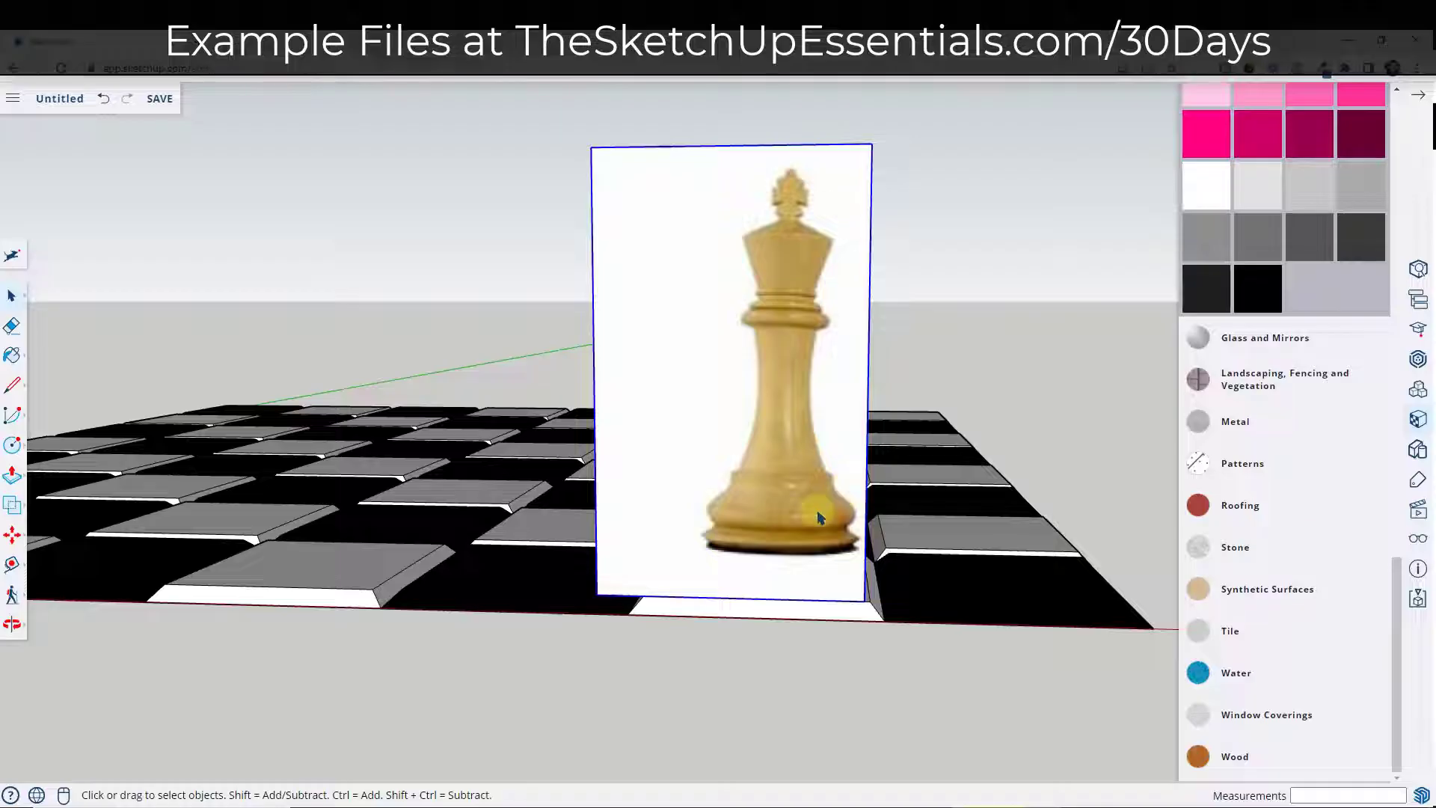
middle_drag(819, 516, 821, 518)
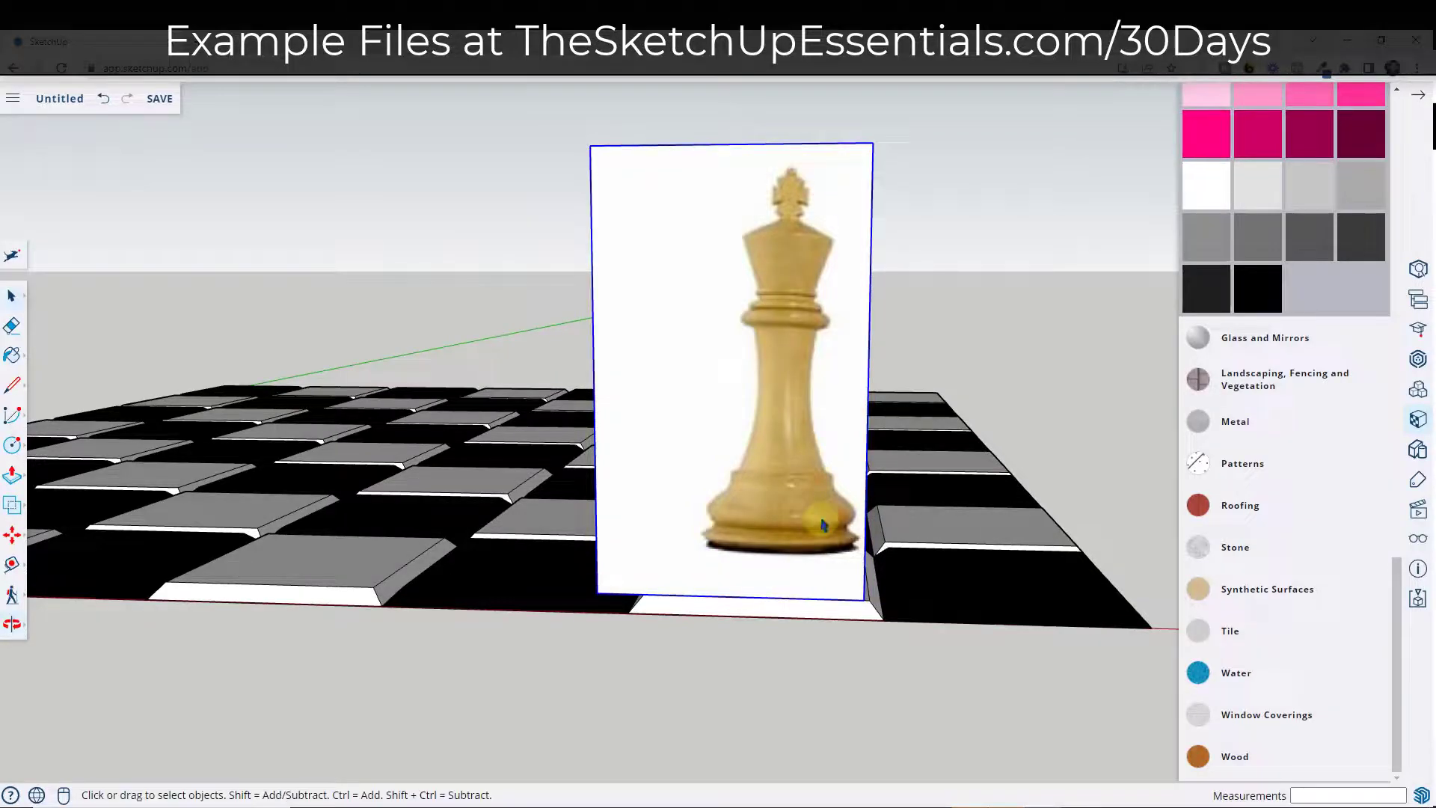
key(l)
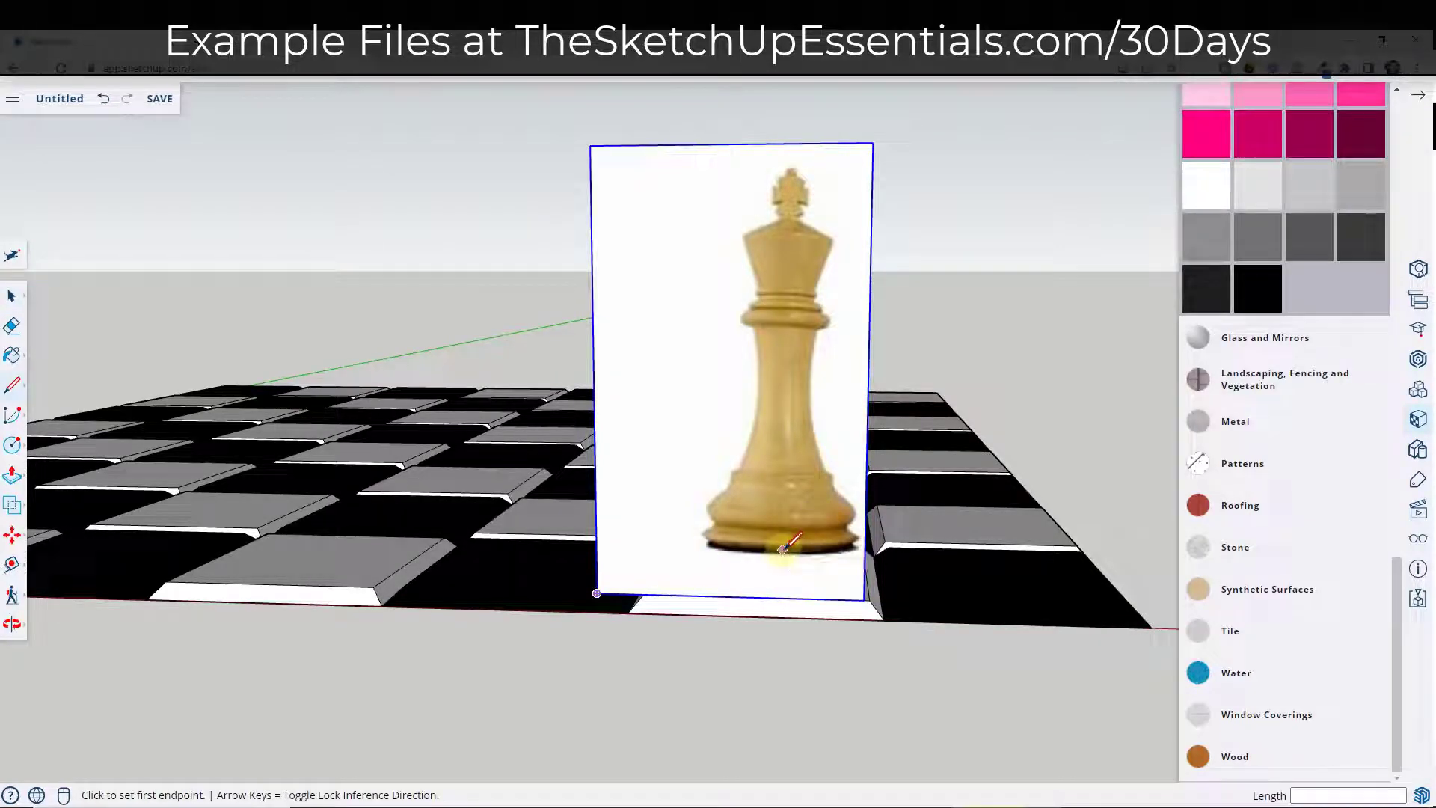
click(786, 220)
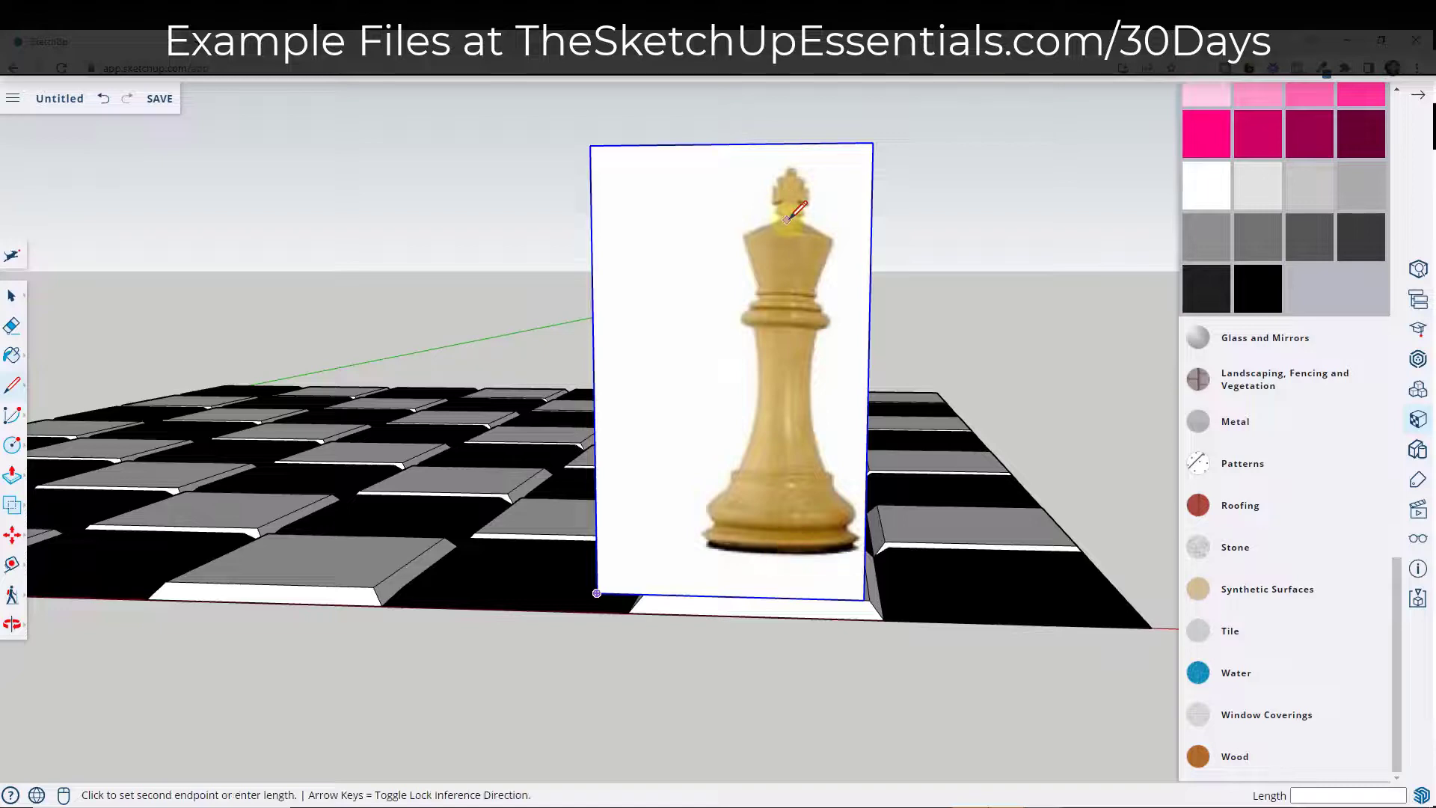
click(785, 552)
Draw a horizontal base line about 1/2" long along the red axis from the centreline's lower end
scroll(841, 552, up, 5)
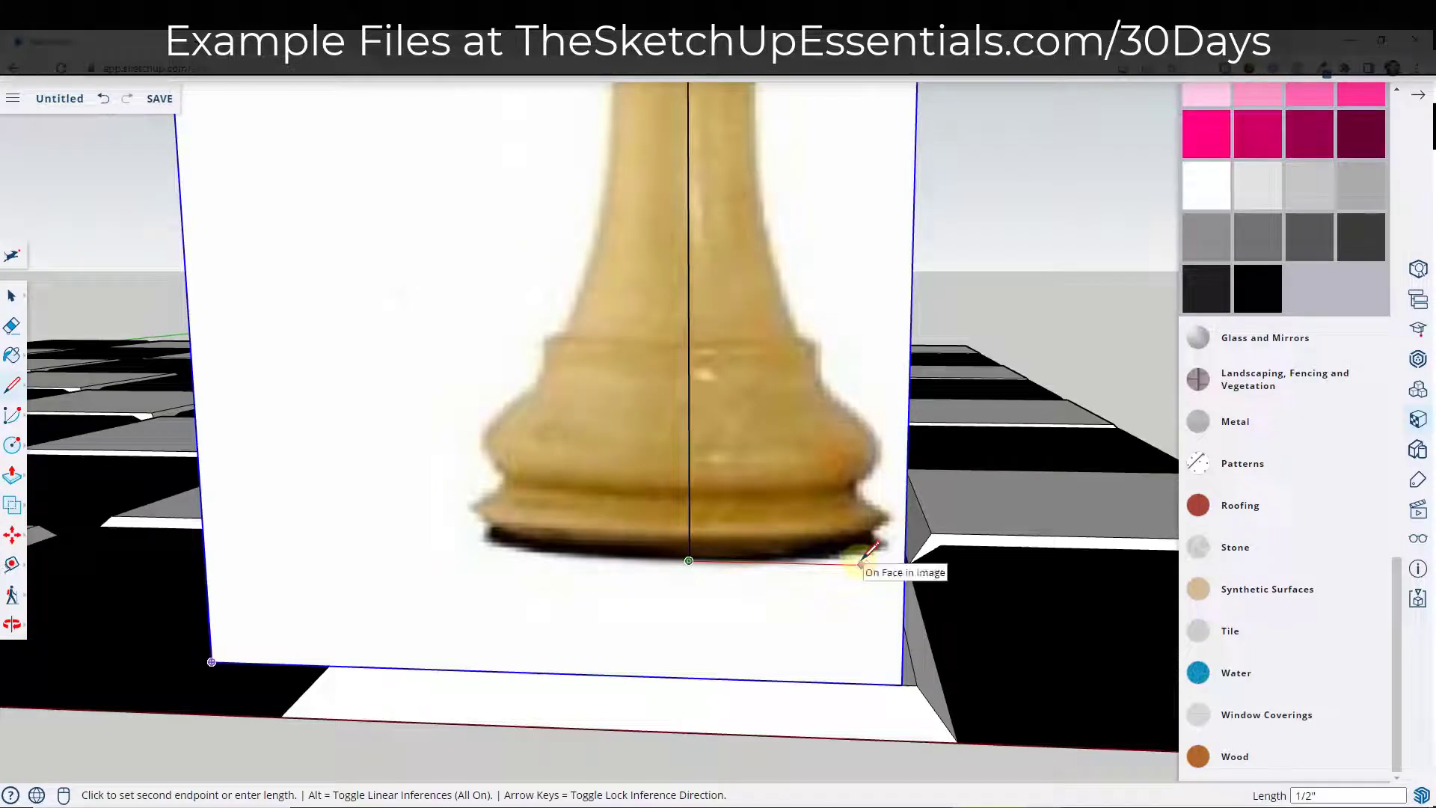
key(Escape)
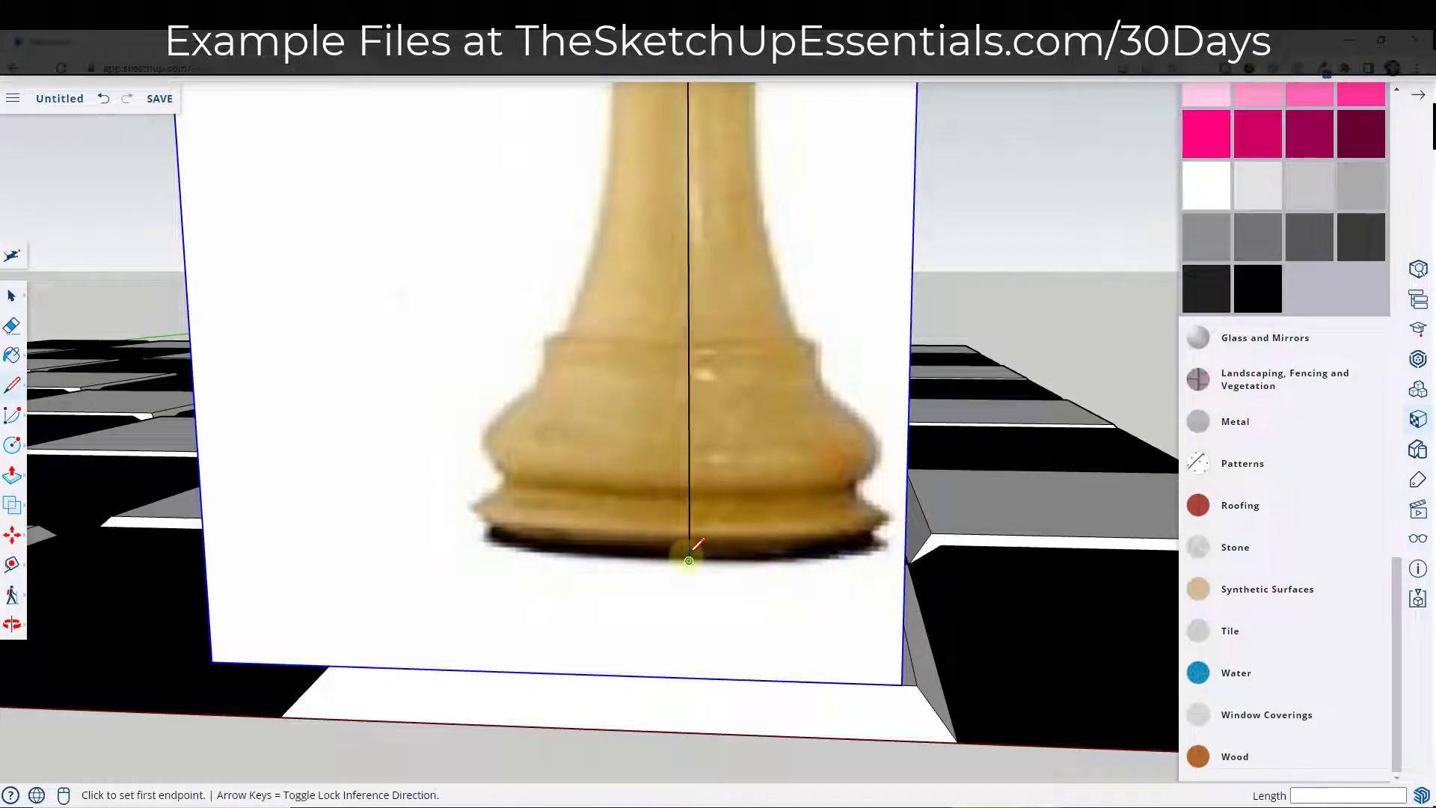
click(689, 560)
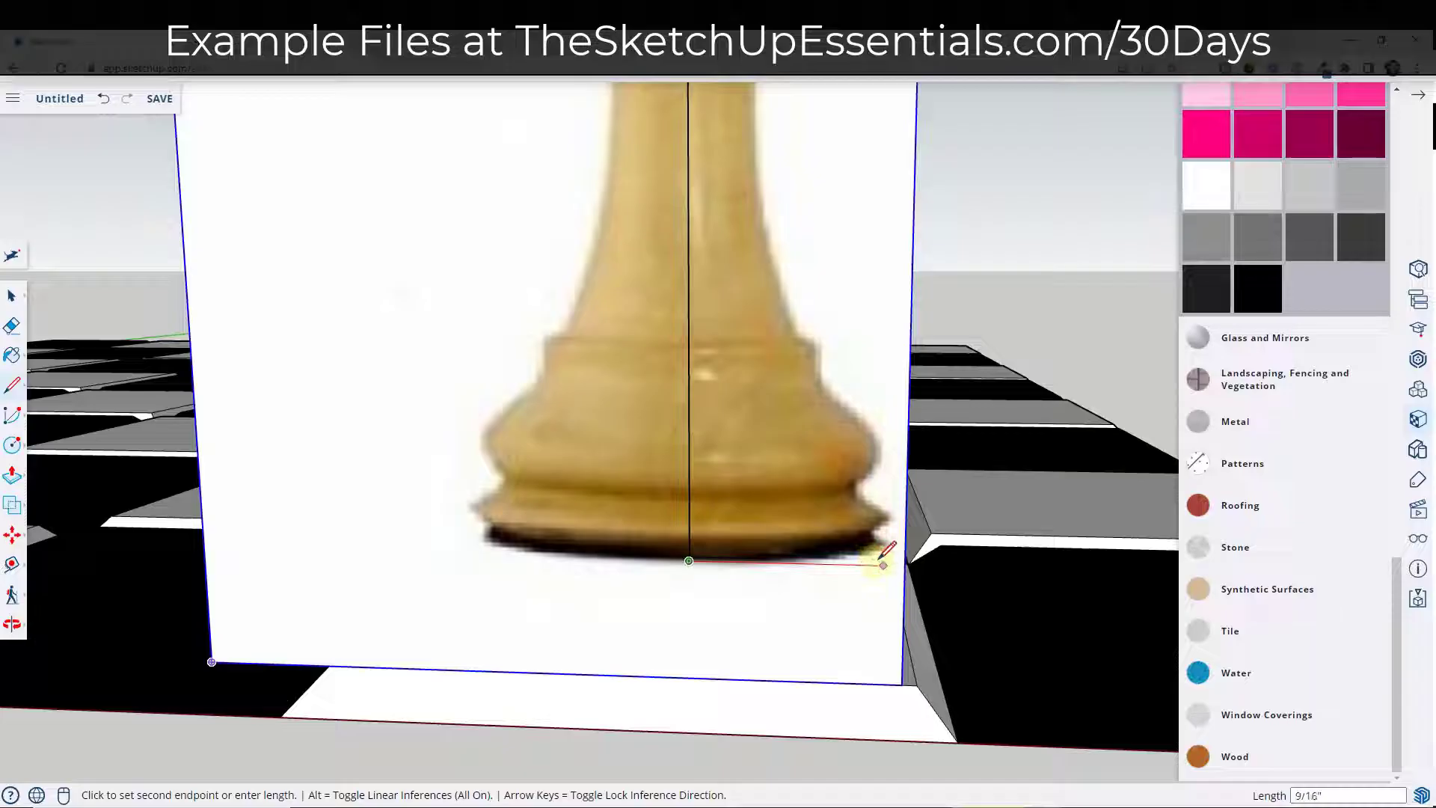
click(861, 564)
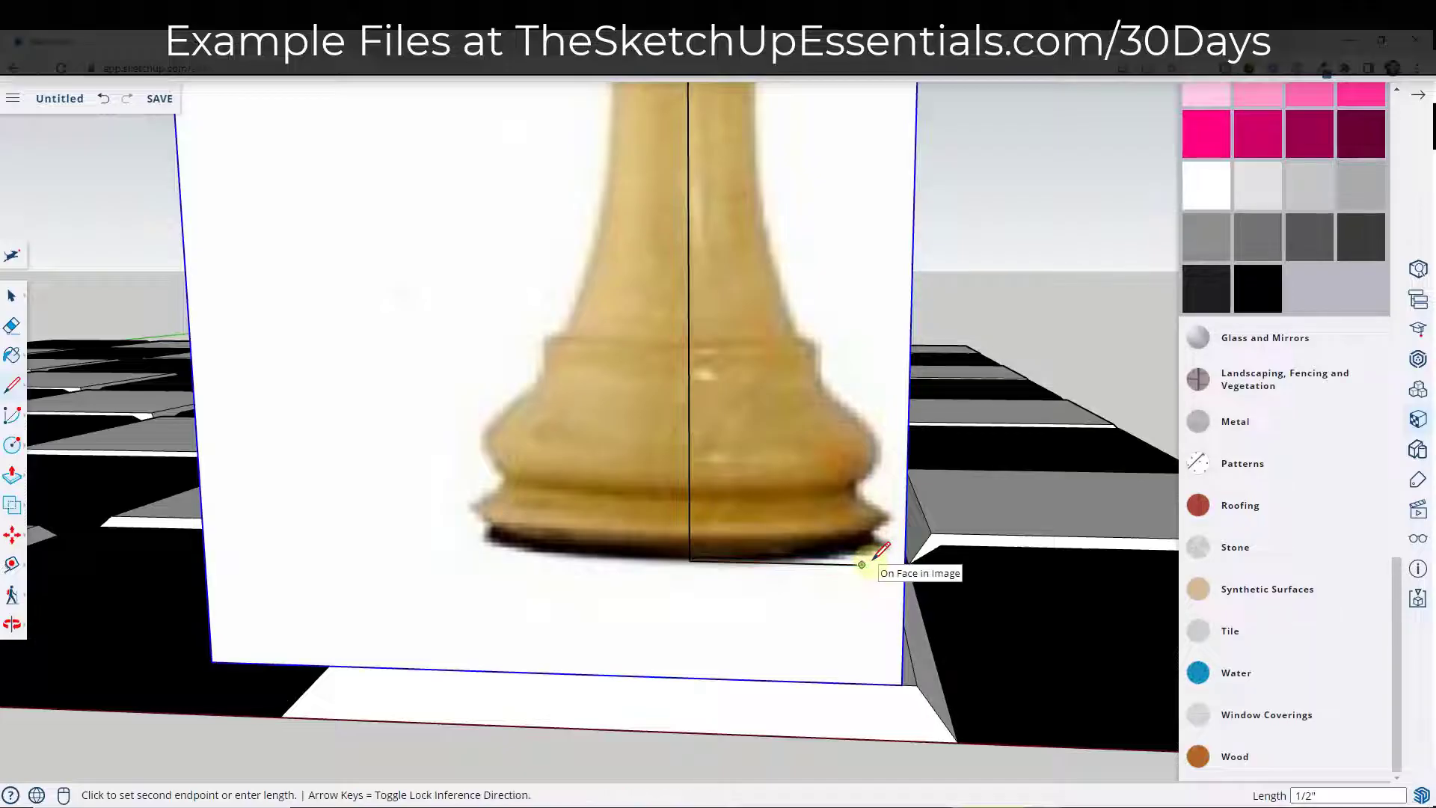
key(a)
scroll(866, 564, up, 5)
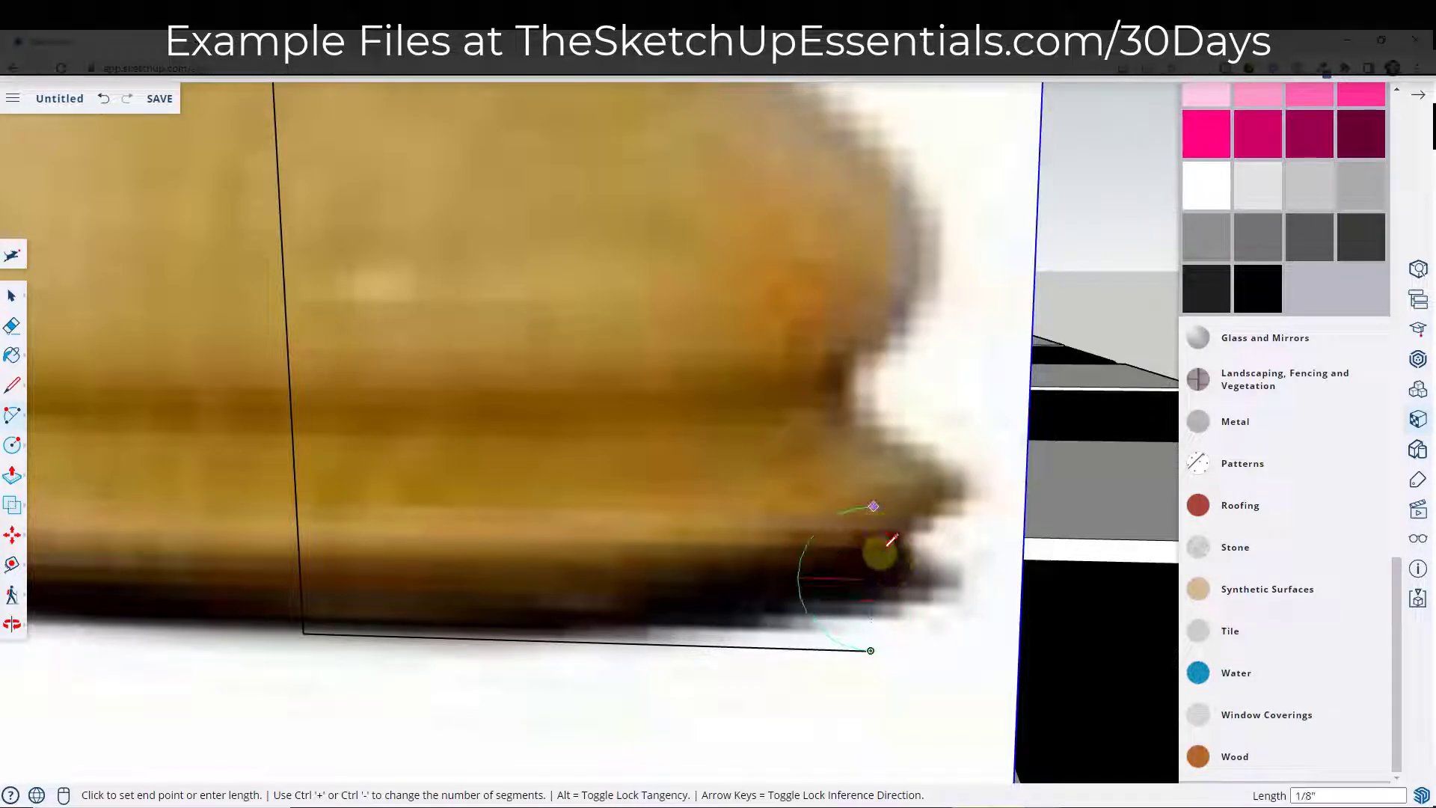
key(space)
Move the image and its traced lines about 7 3/8" along the red axis, clear of the chessboard
scroll(860, 557, down, 10)
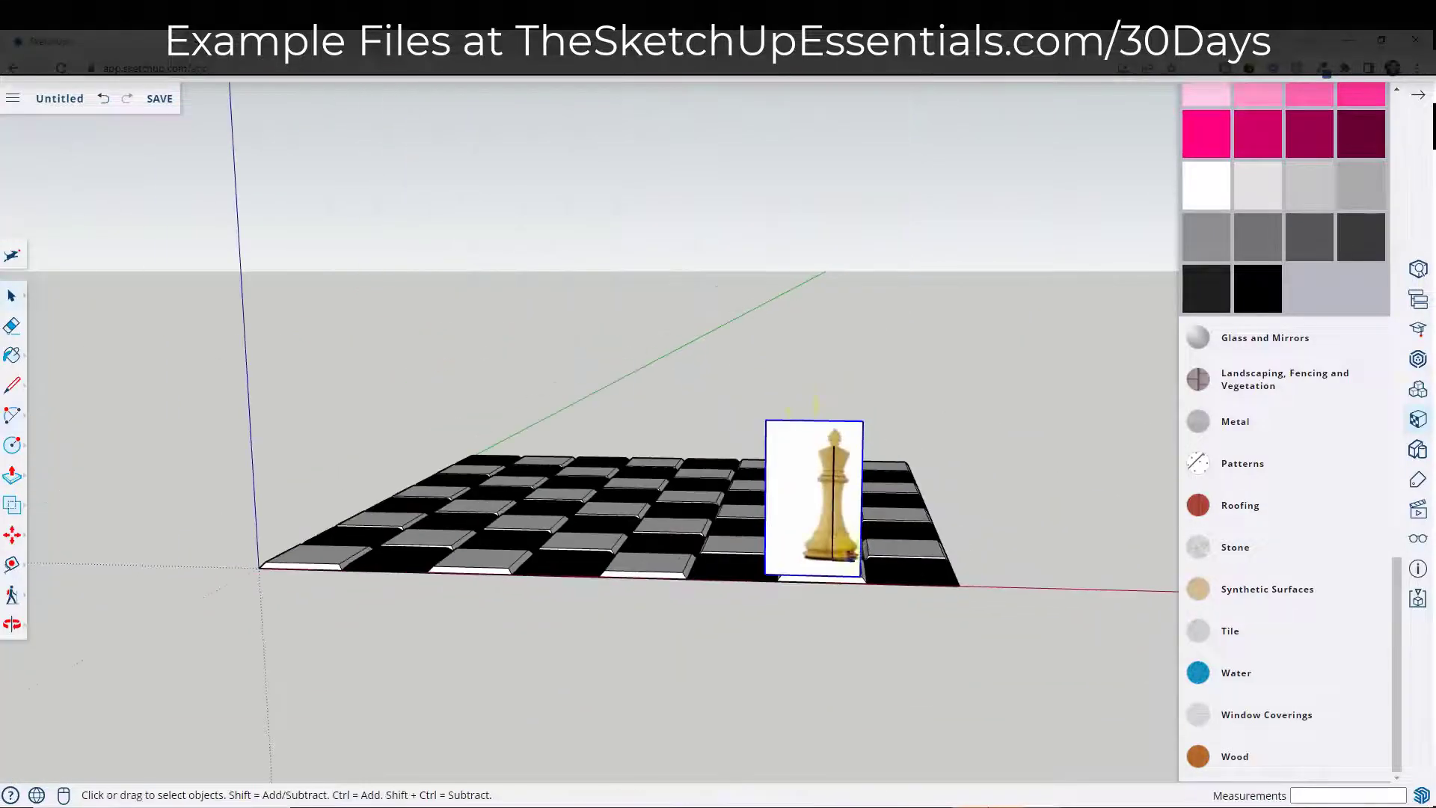
scroll(719, 564, down, 3)
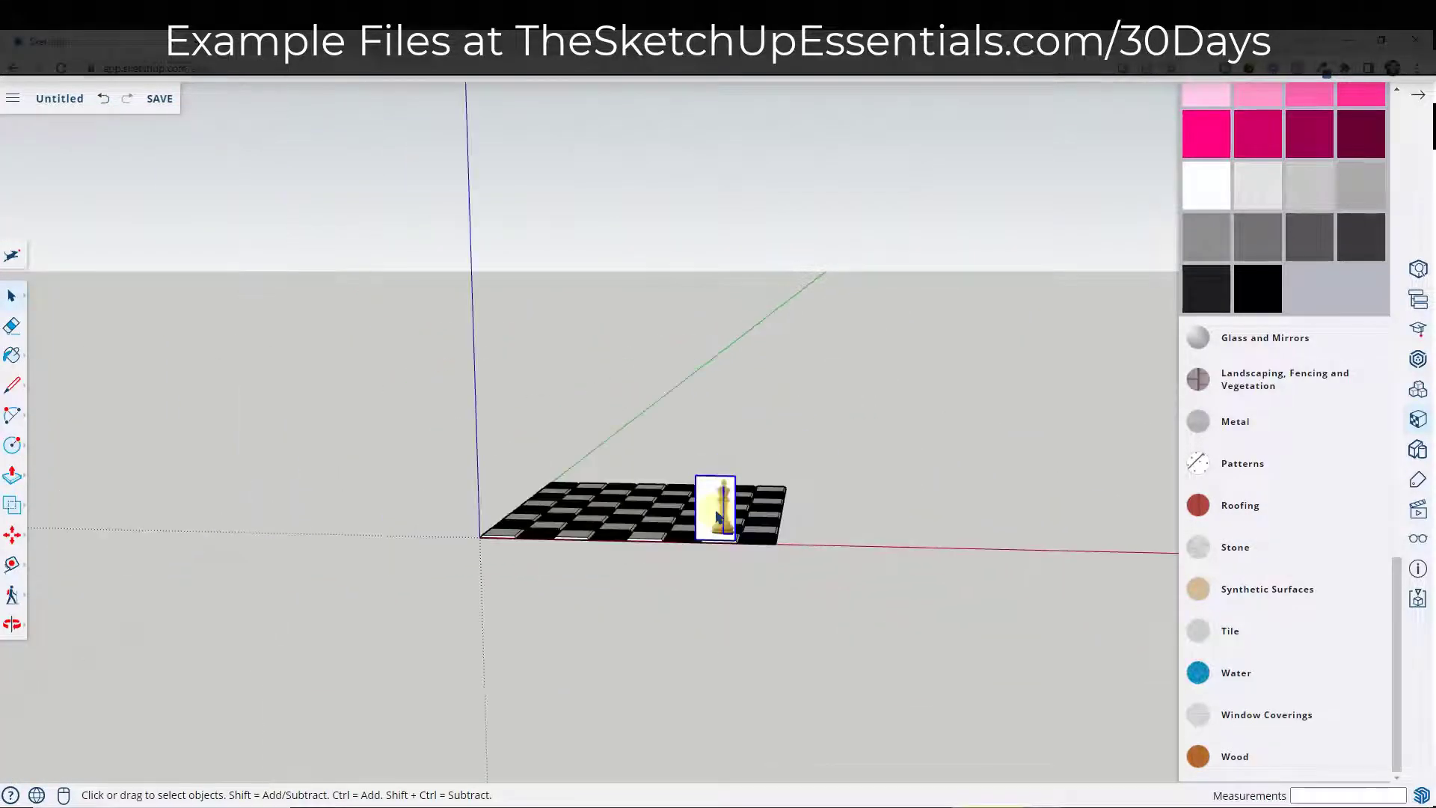
scroll(718, 553, up, 5)
scroll(718, 552, down, 5)
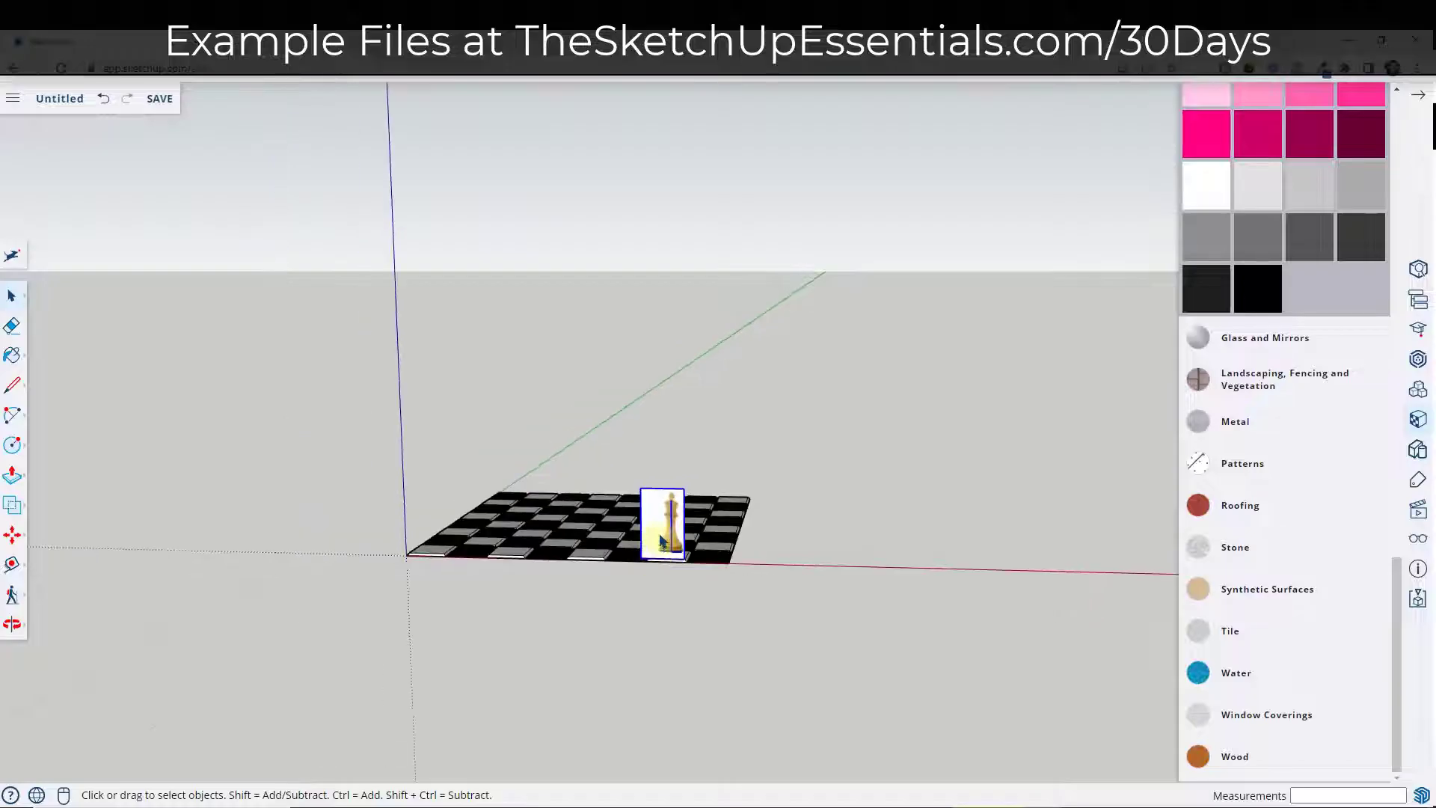
key(m)
click(665, 552)
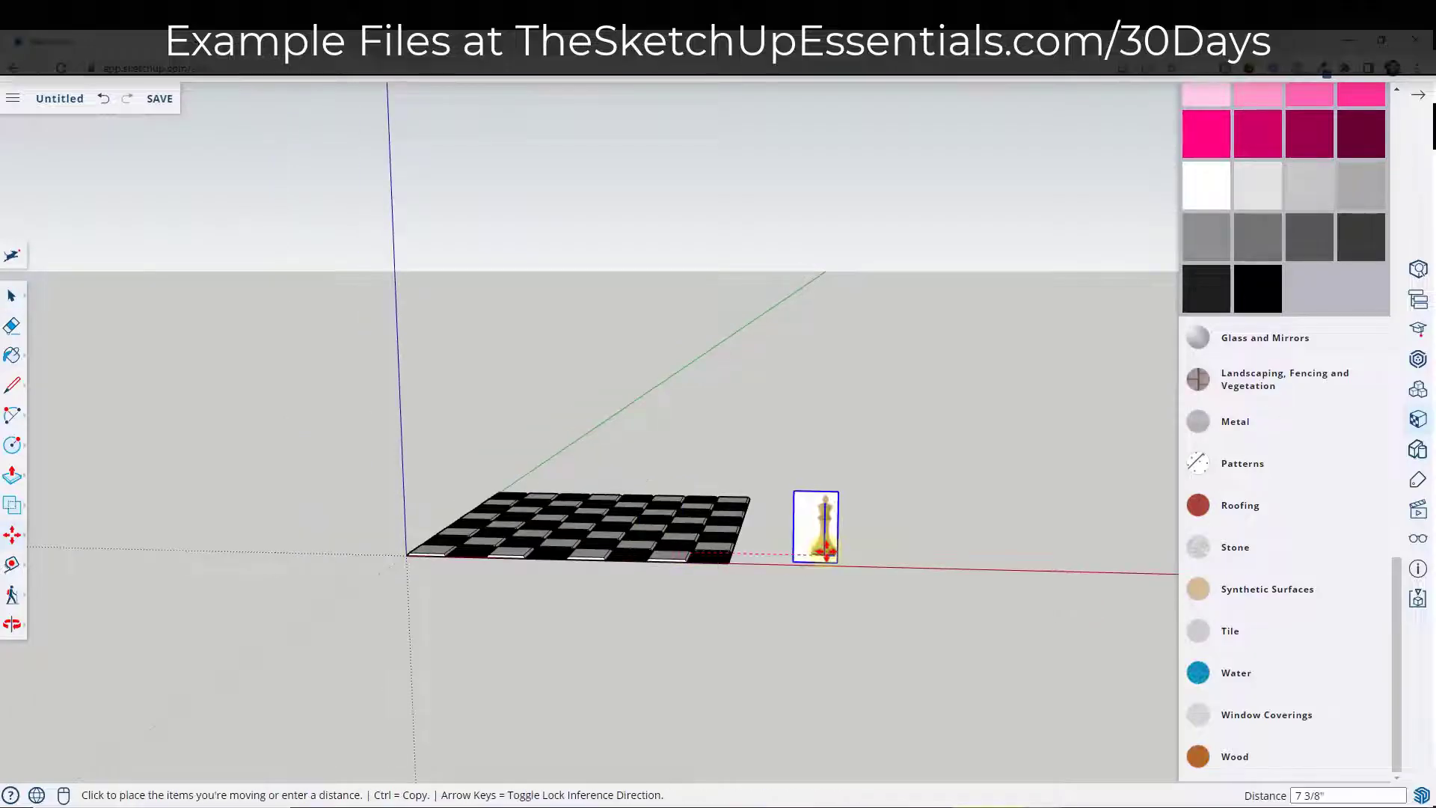
click(865, 538)
Scale the image and its traced lines up uniformly by a factor of 10
key(s)
click(842, 490)
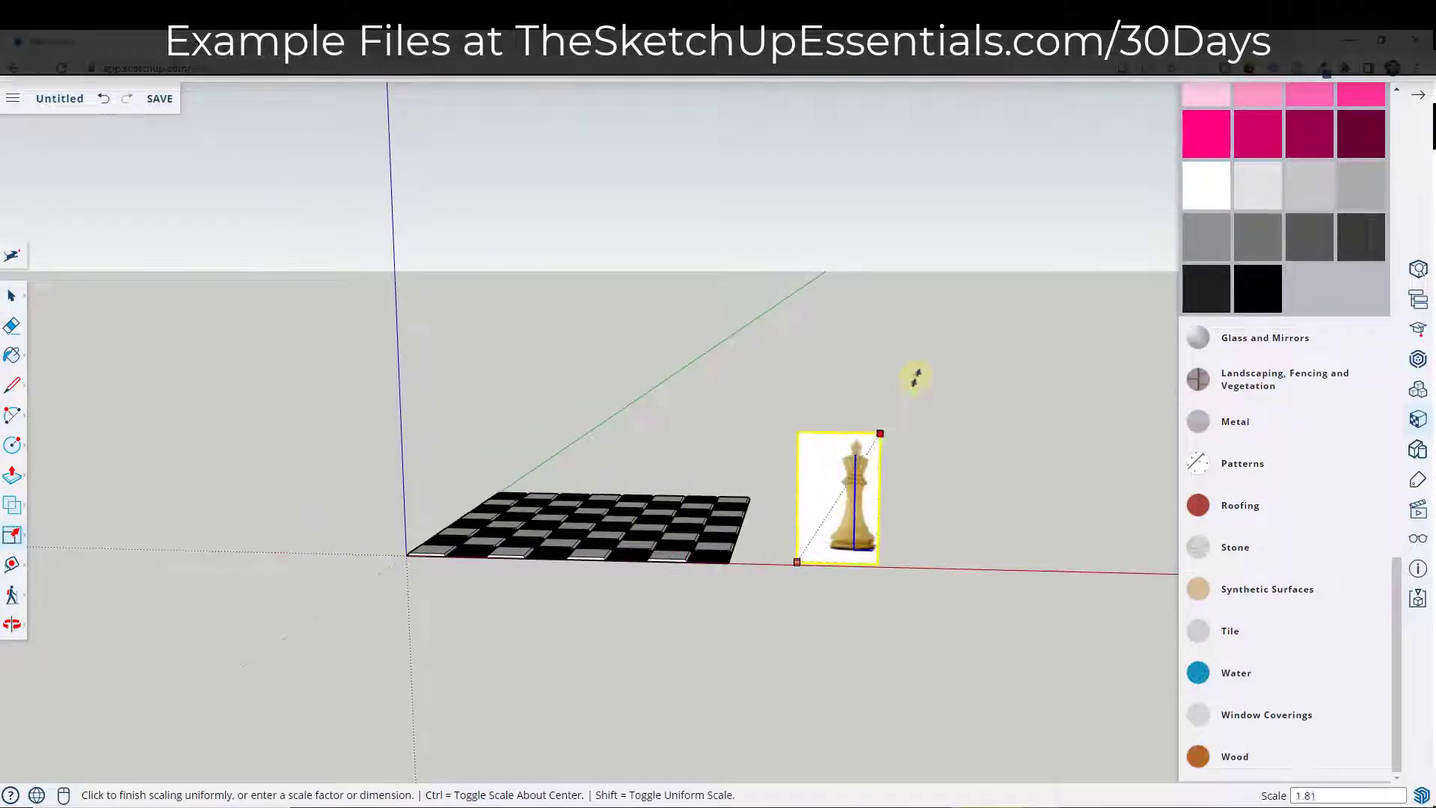
text(10)
key(Return)
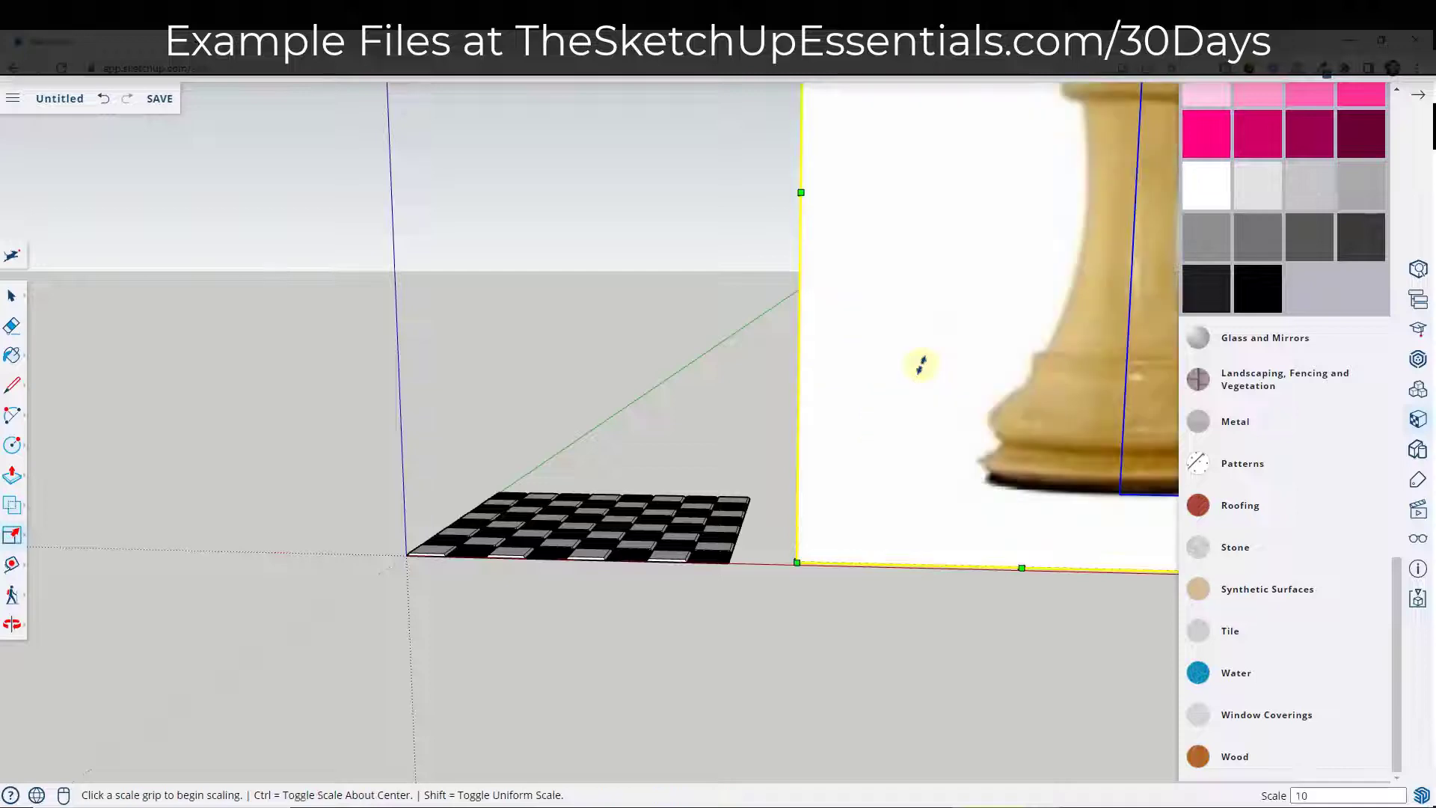
Draw an outward-bulging arc about 1" high from the base line's outer end, tracing the king's lowest rim
scroll(919, 362, down, 6)
scroll(902, 522, up, 2)
scroll(902, 521, up, 5)
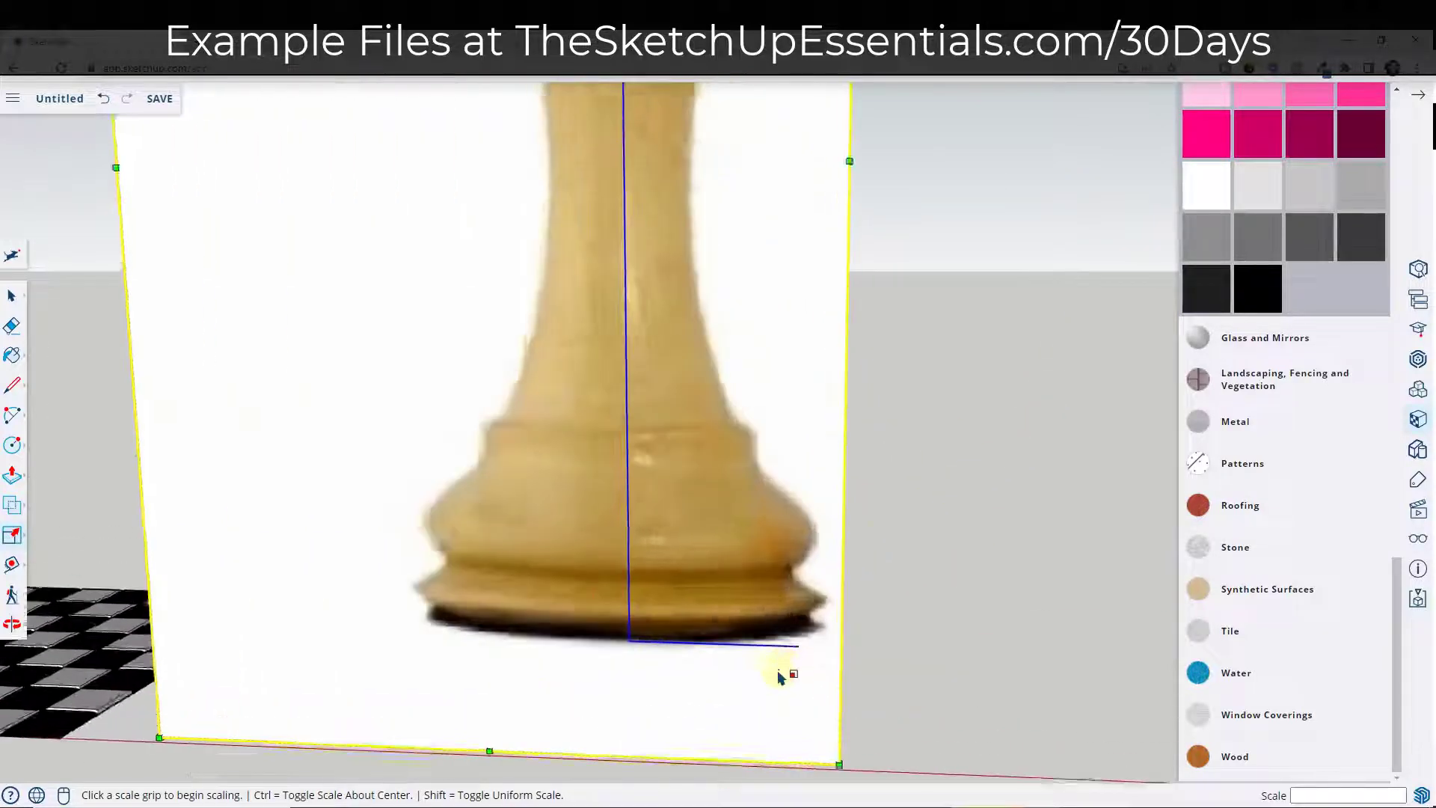
key(space)
key(a)
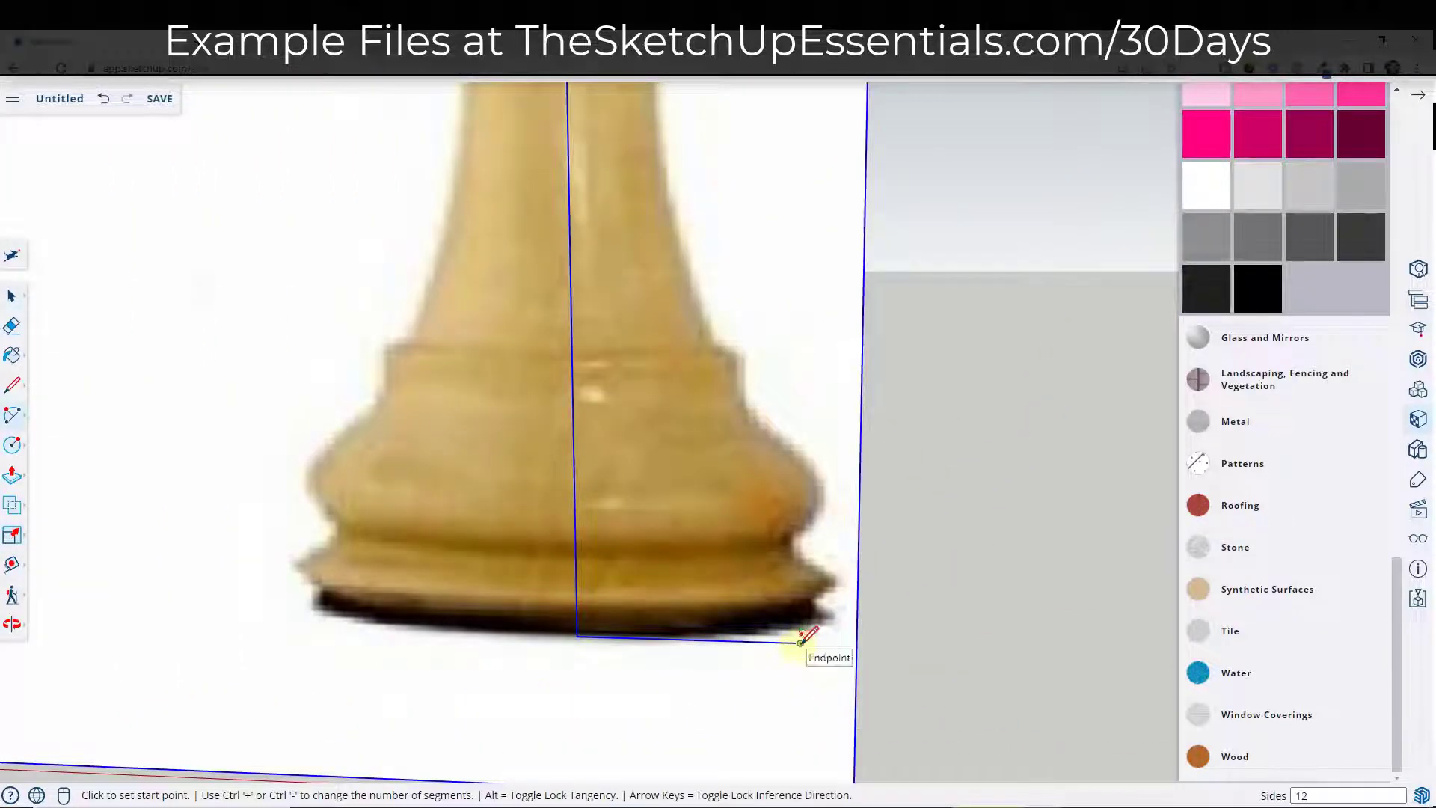
click(801, 641)
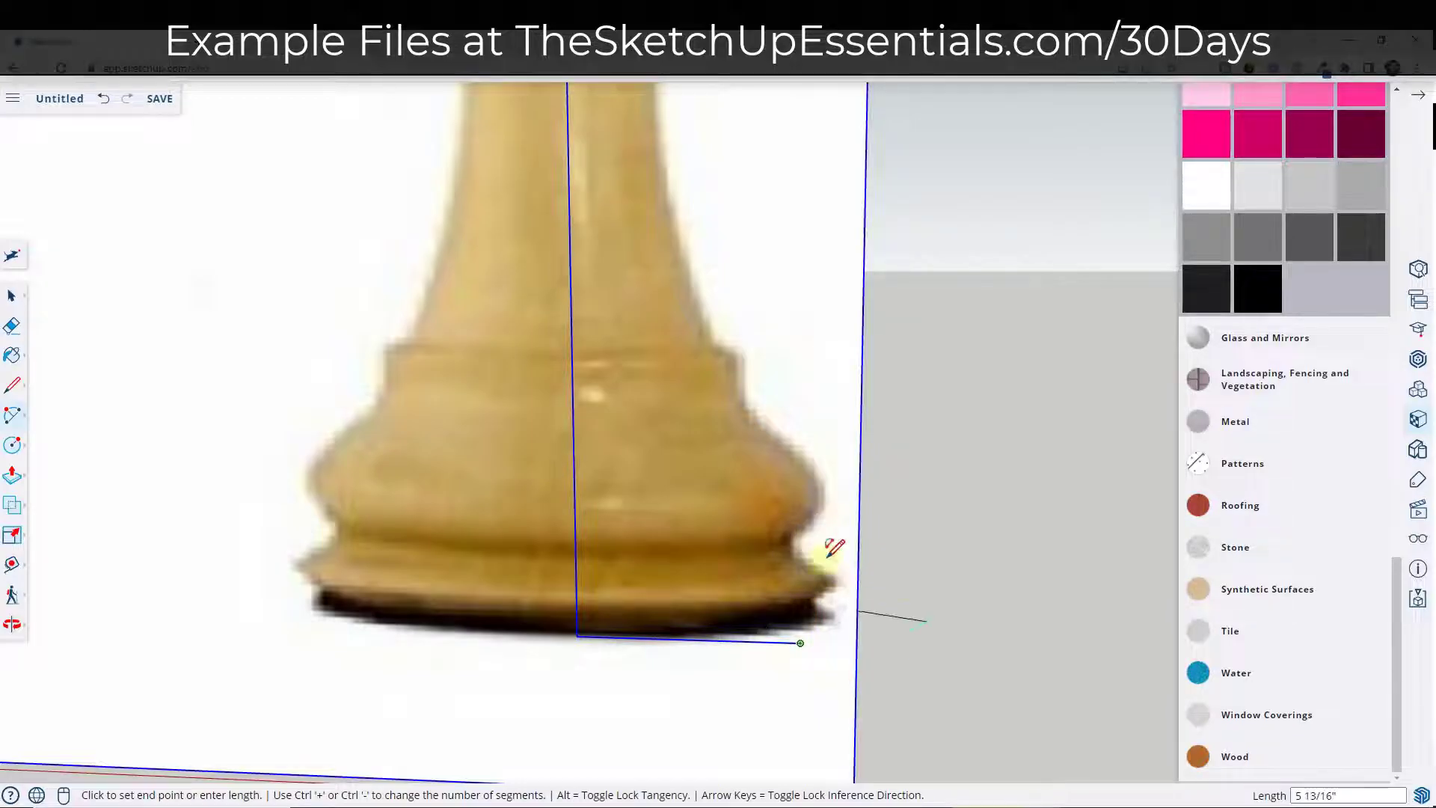
scroll(829, 554, up, 2)
middle_drag(800, 554, 741, 583)
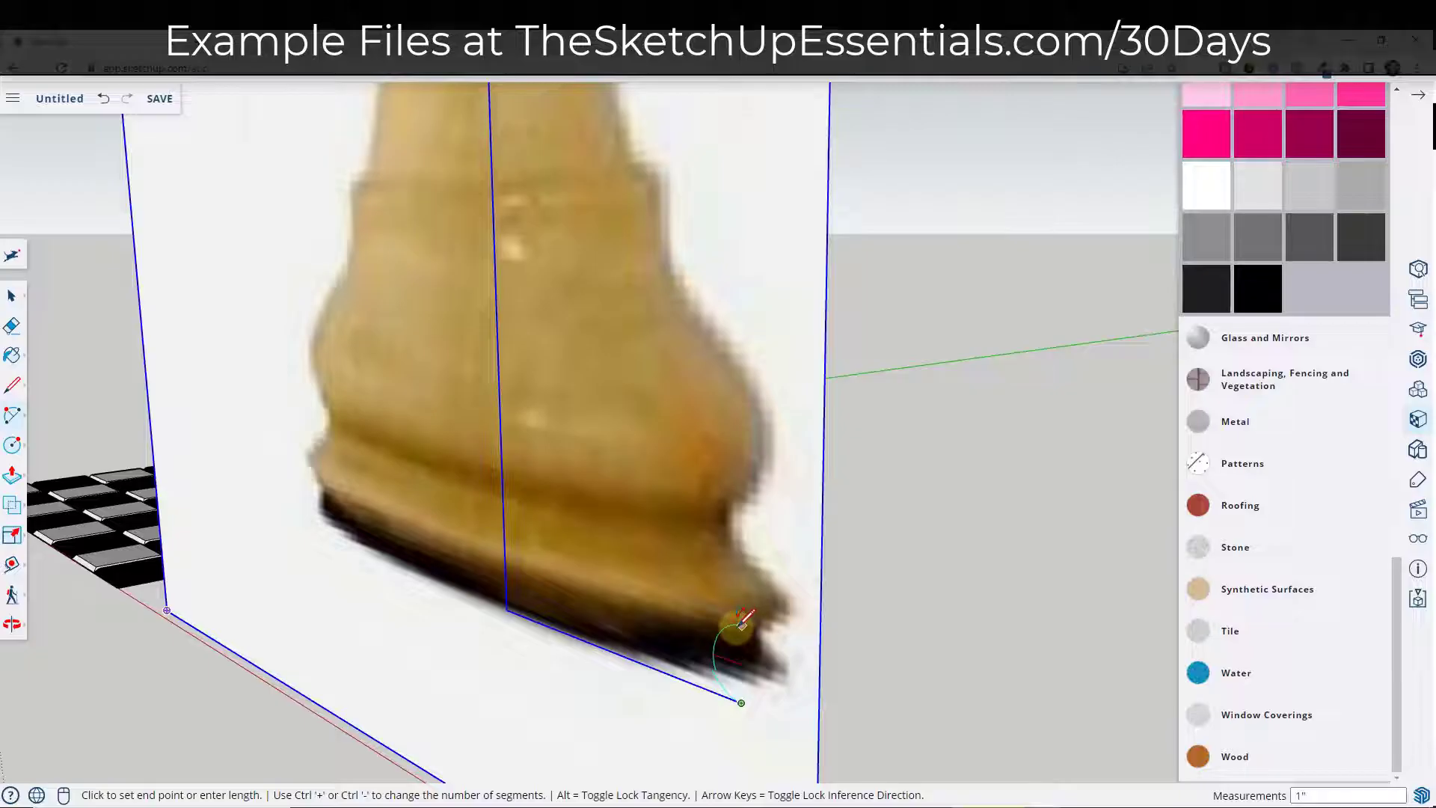
click(741, 625)
click(761, 669)
Draw a second outward-bulging arc above the lowest rim, with a bulge of about 9/16", tracing the next base ring
scroll(759, 662, up, 3)
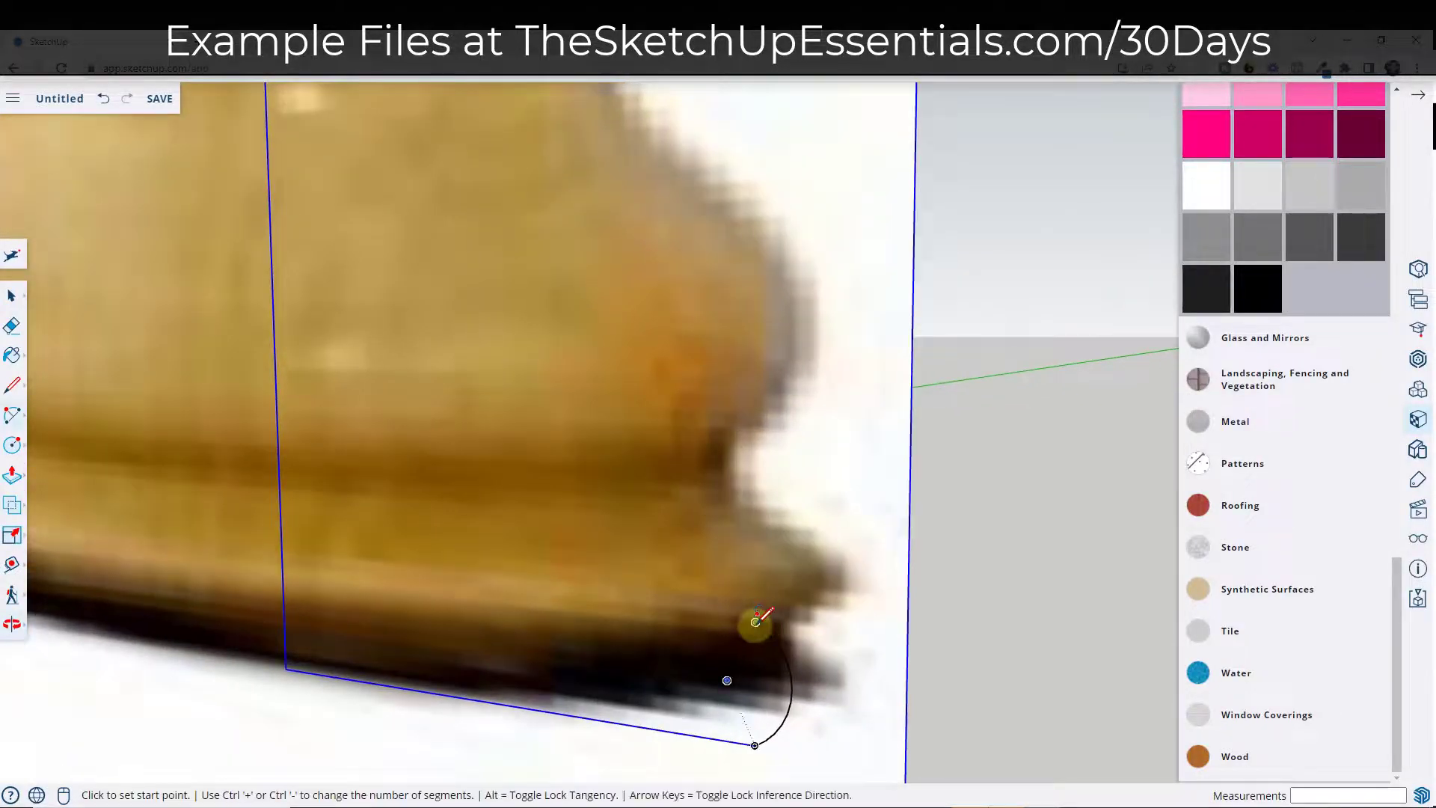
click(755, 621)
click(755, 520)
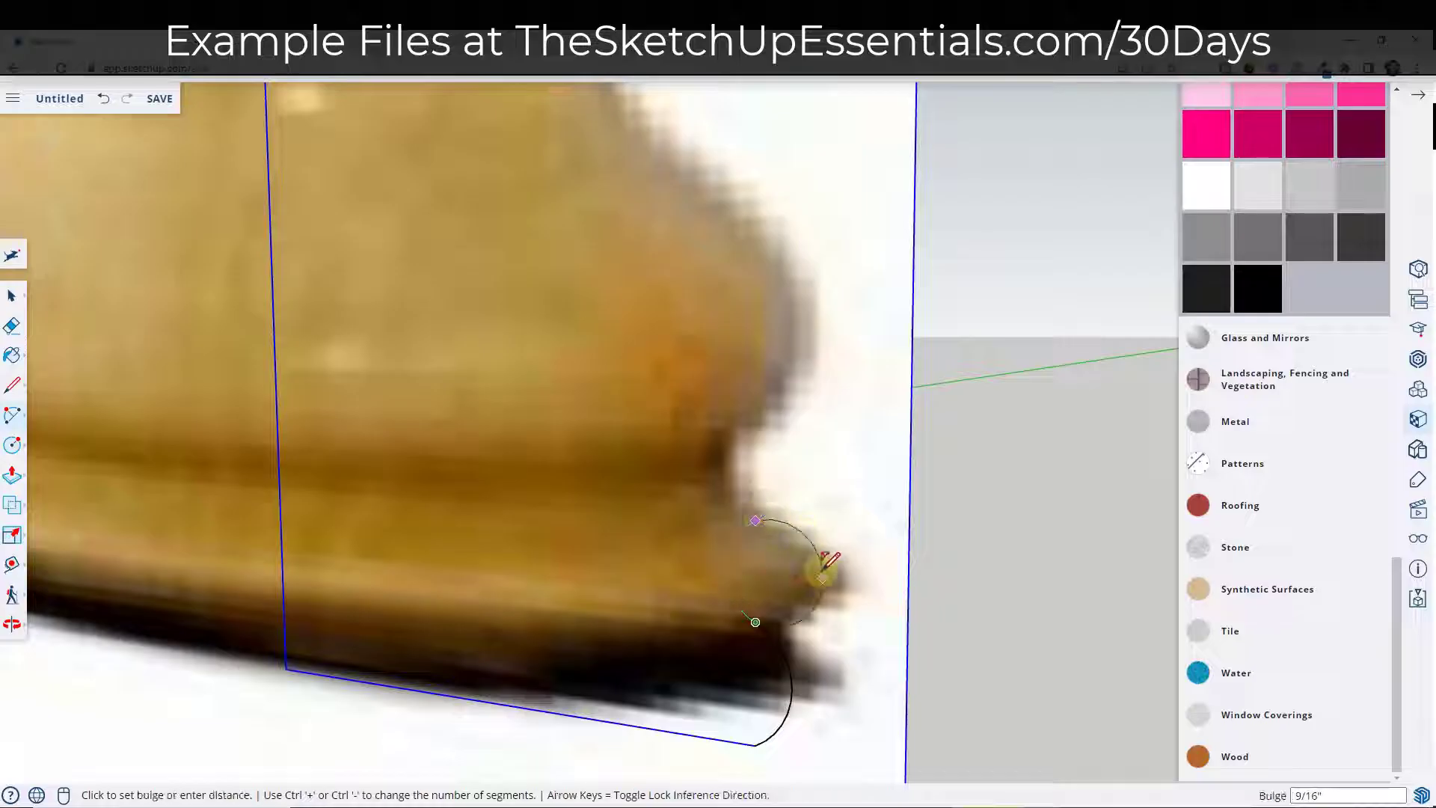
click(823, 566)
key(s)
key(space)
scroll(770, 546, up, 2)
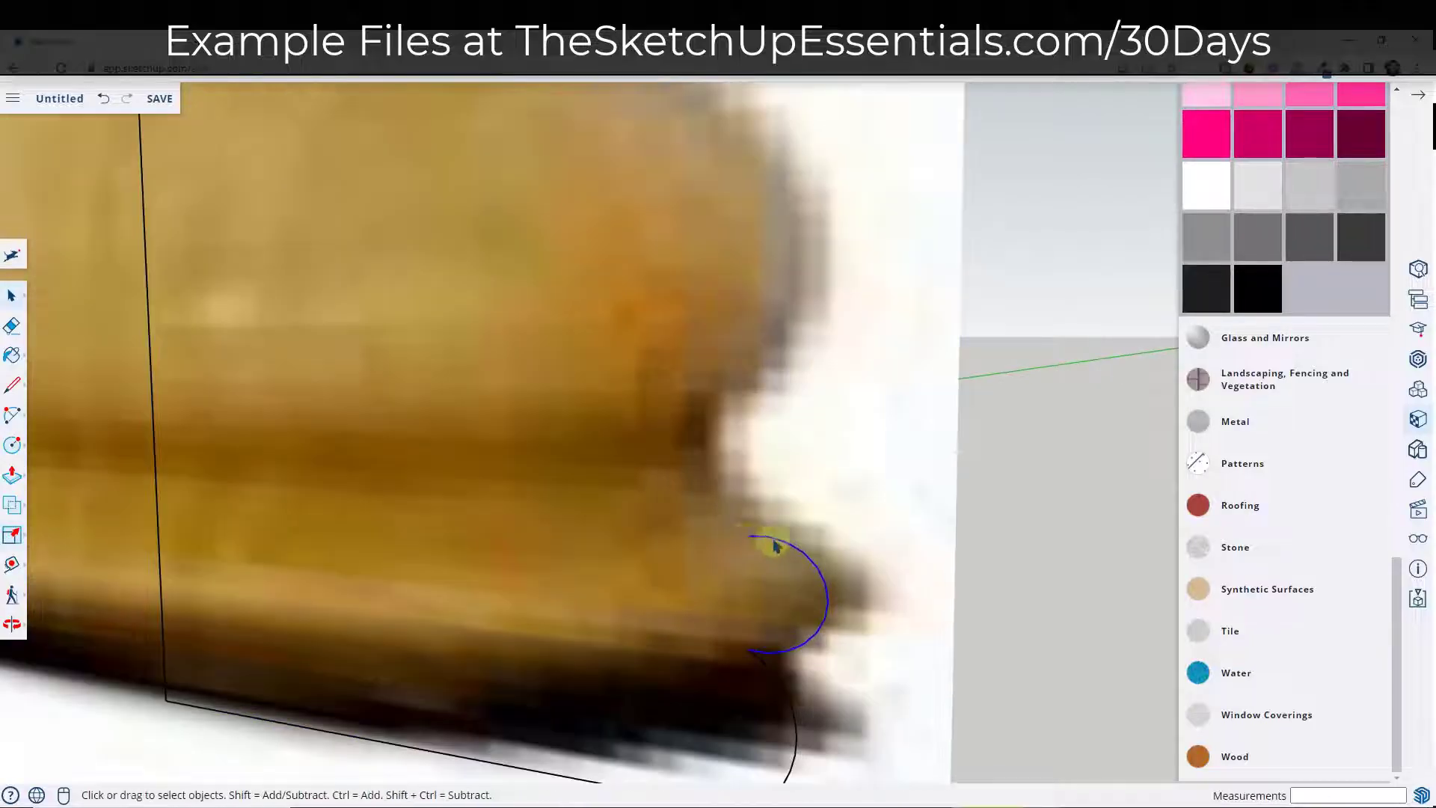
Draw an inward-curving arc from the ring's upper end along the base groove, with a bulge of about 5/16"
key(a)
click(748, 535)
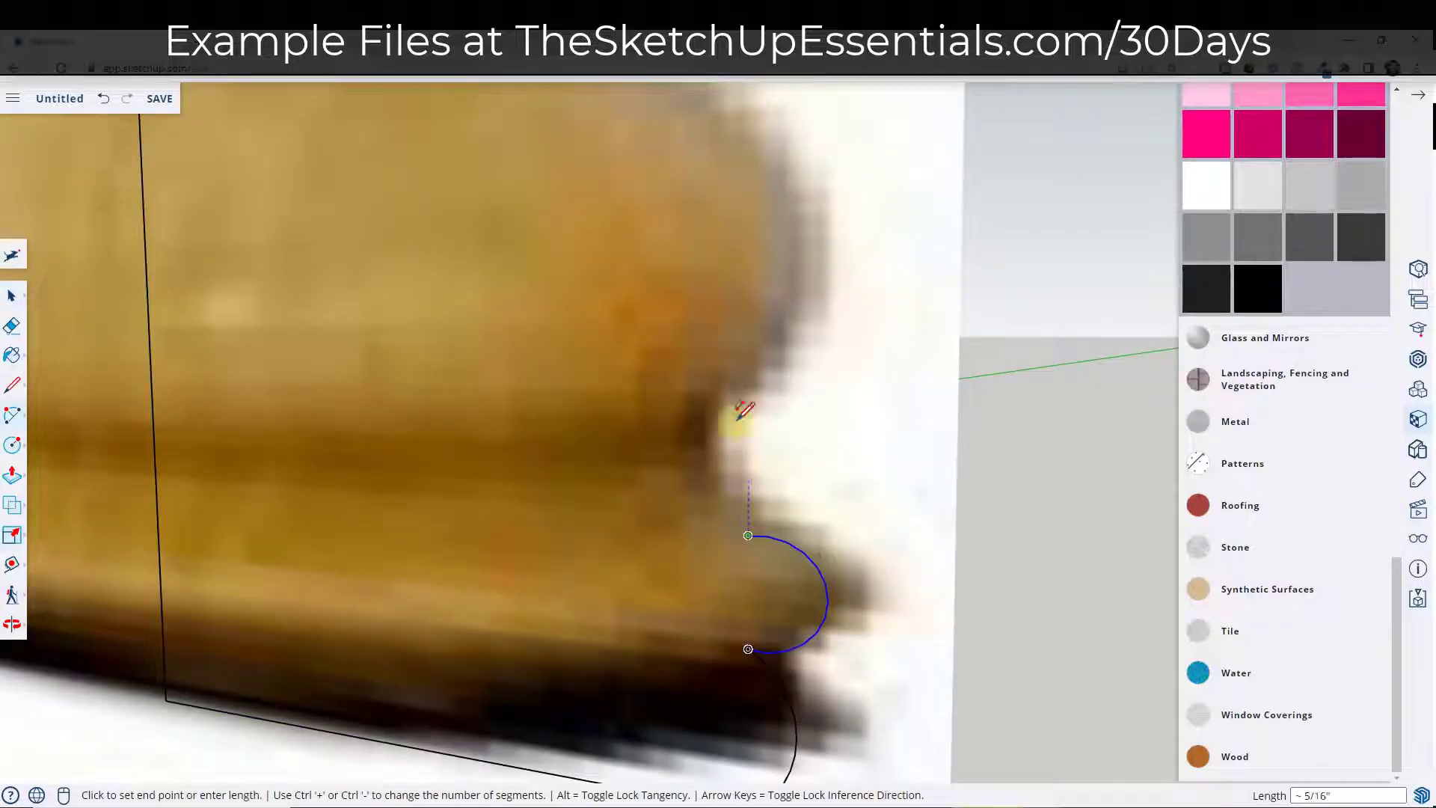
click(747, 376)
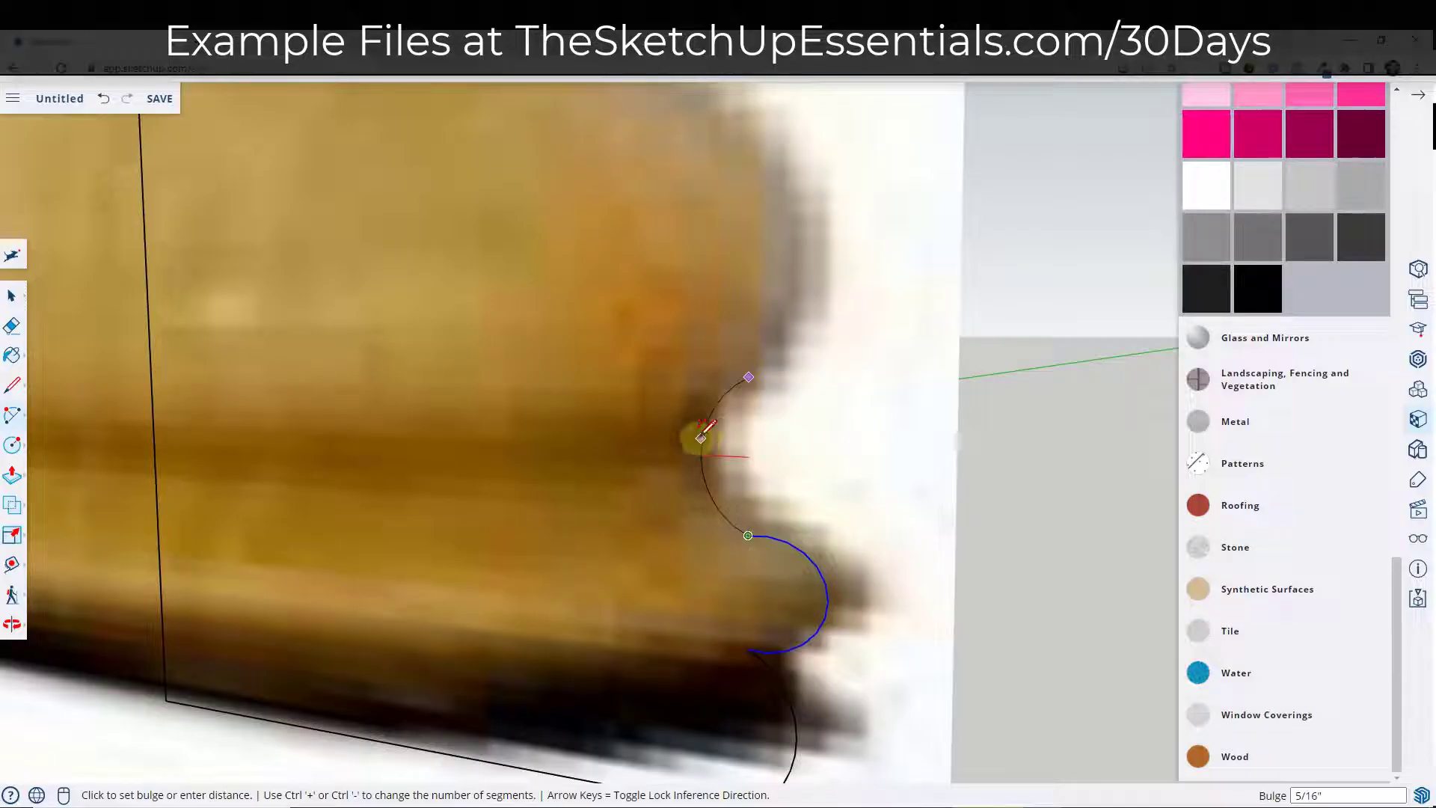
click(703, 434)
scroll(706, 449, down, 3)
middle_drag(744, 475, 773, 420)
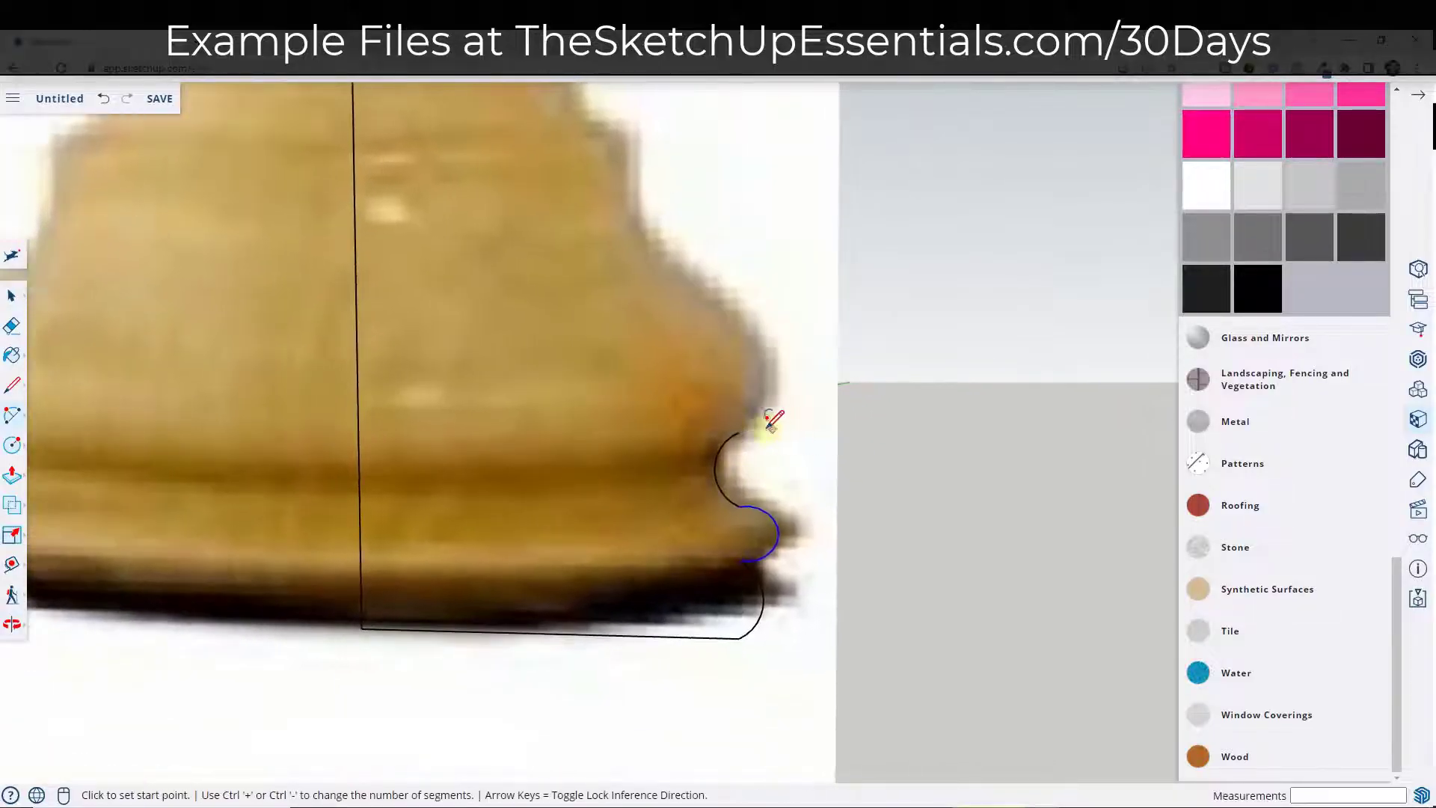
Add an outward arc tangent to the groove's upper end, tracing the rounded swell of the king's base
scroll(772, 420, up, 2)
click(739, 432)
click(729, 292)
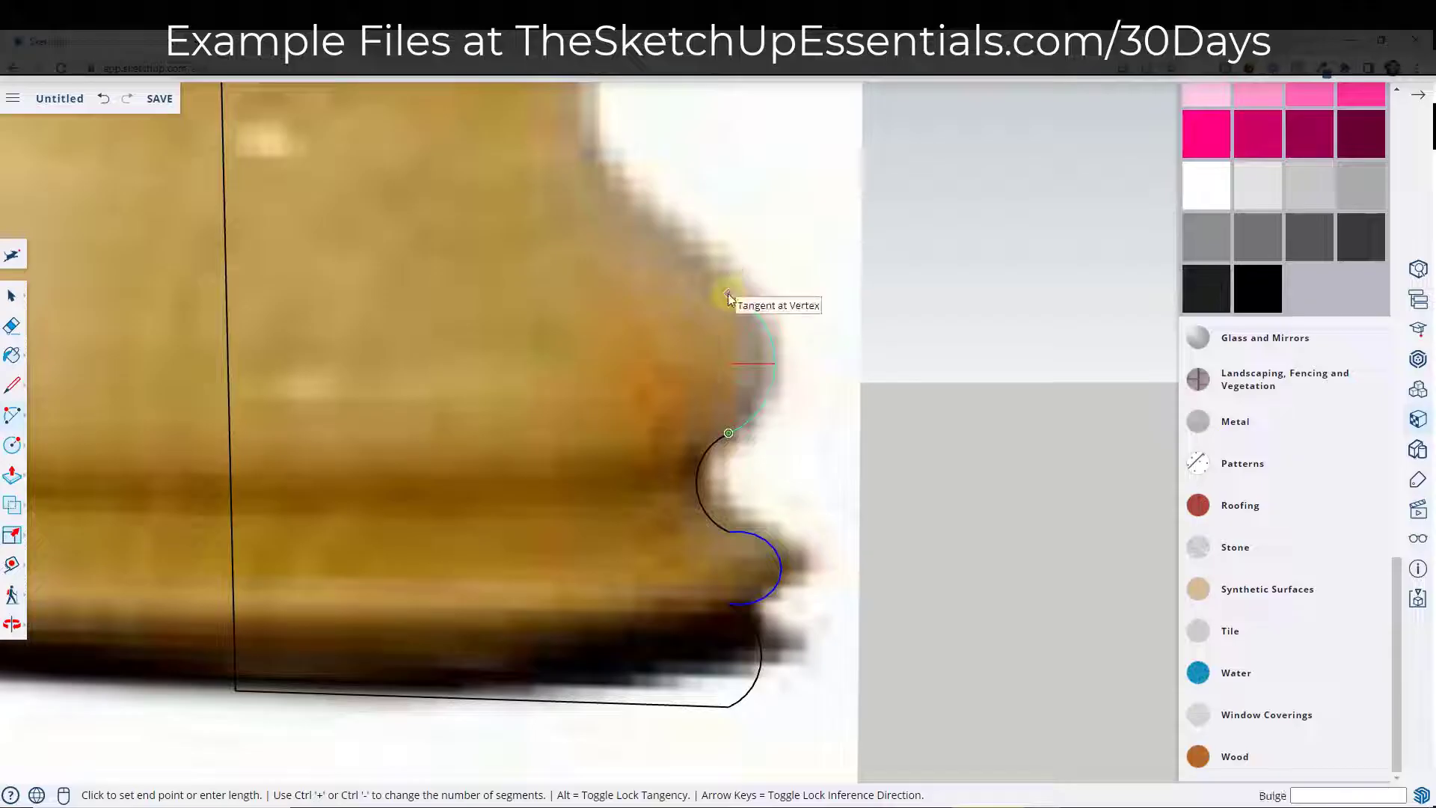
click(728, 293)
Draw a tangent concave arc from the swell's upper end to the foot of the shoulder step on the base
click(729, 291)
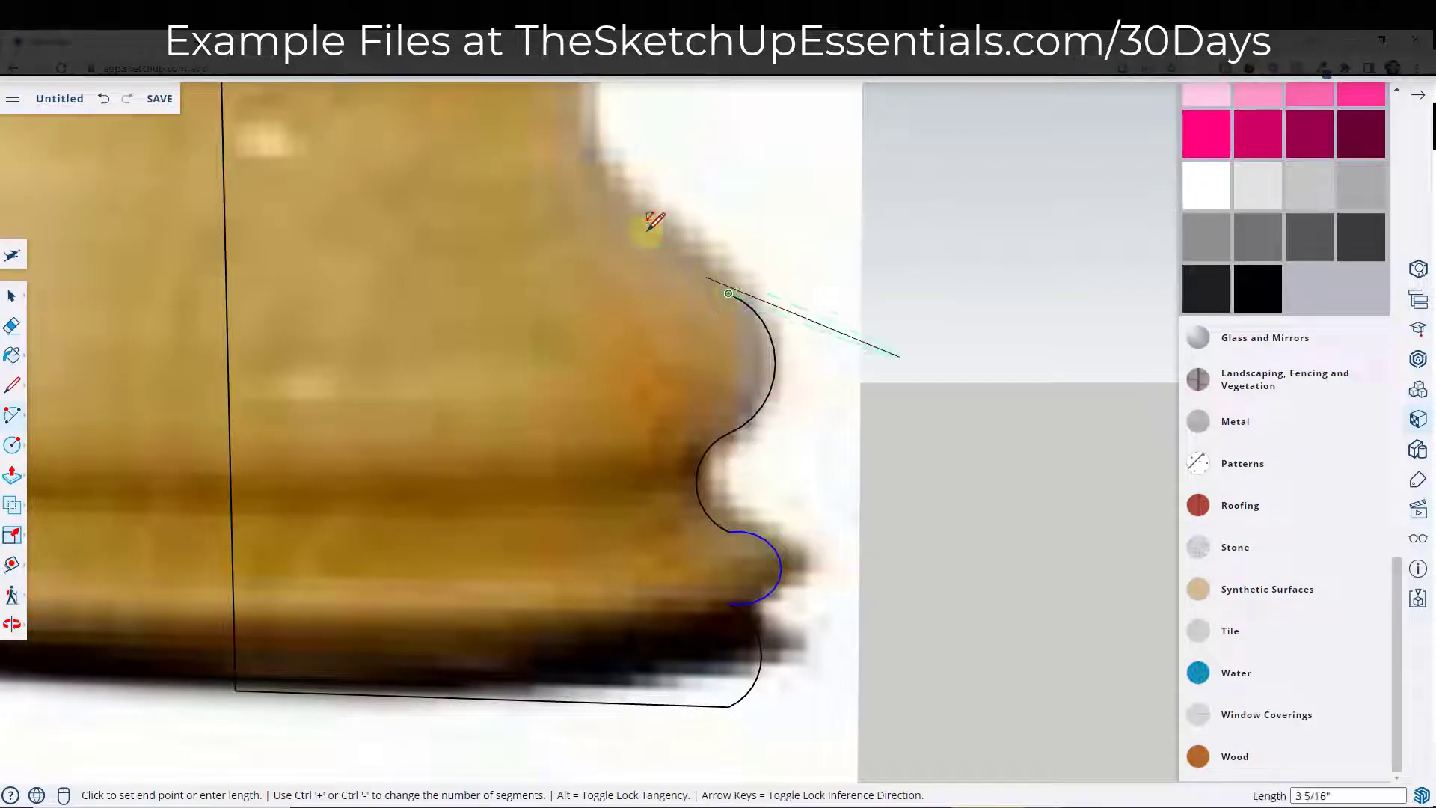
click(594, 146)
scroll(673, 269, down, 4)
scroll(651, 193, up, 6)
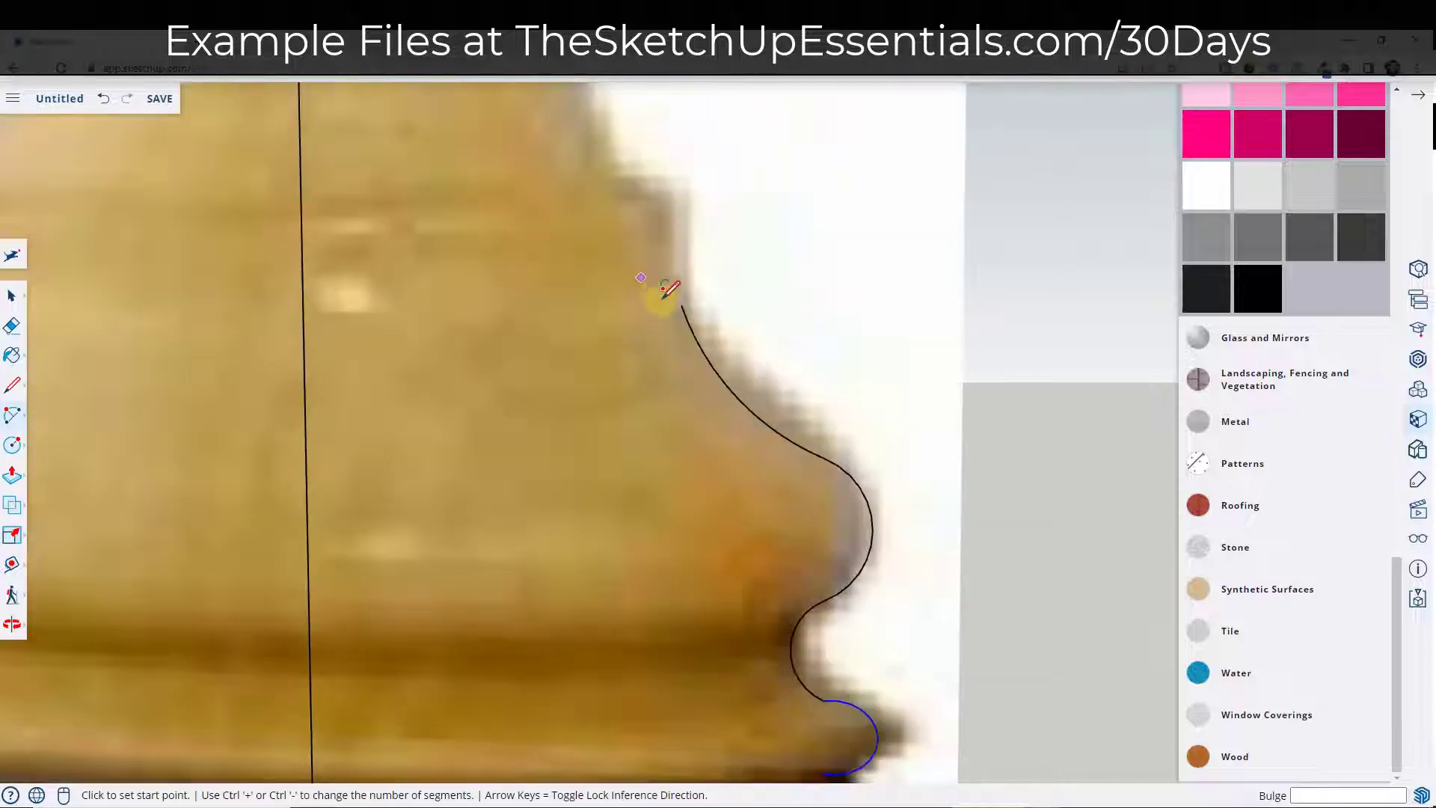
scroll(709, 305, down, 4)
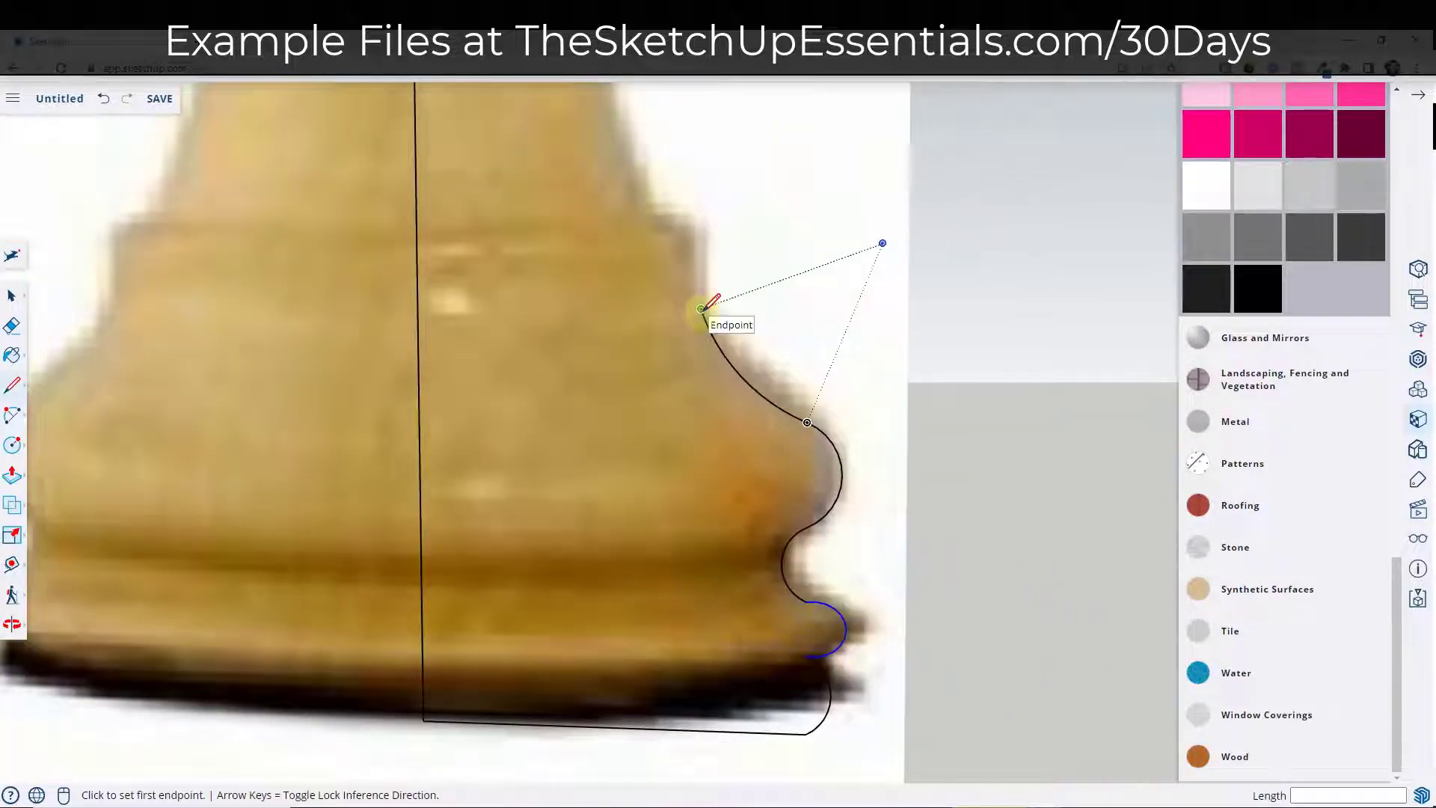
Draw the shoulder step as a vertical line about 1" high and a short horizontal line inward to the stem
click(700, 308)
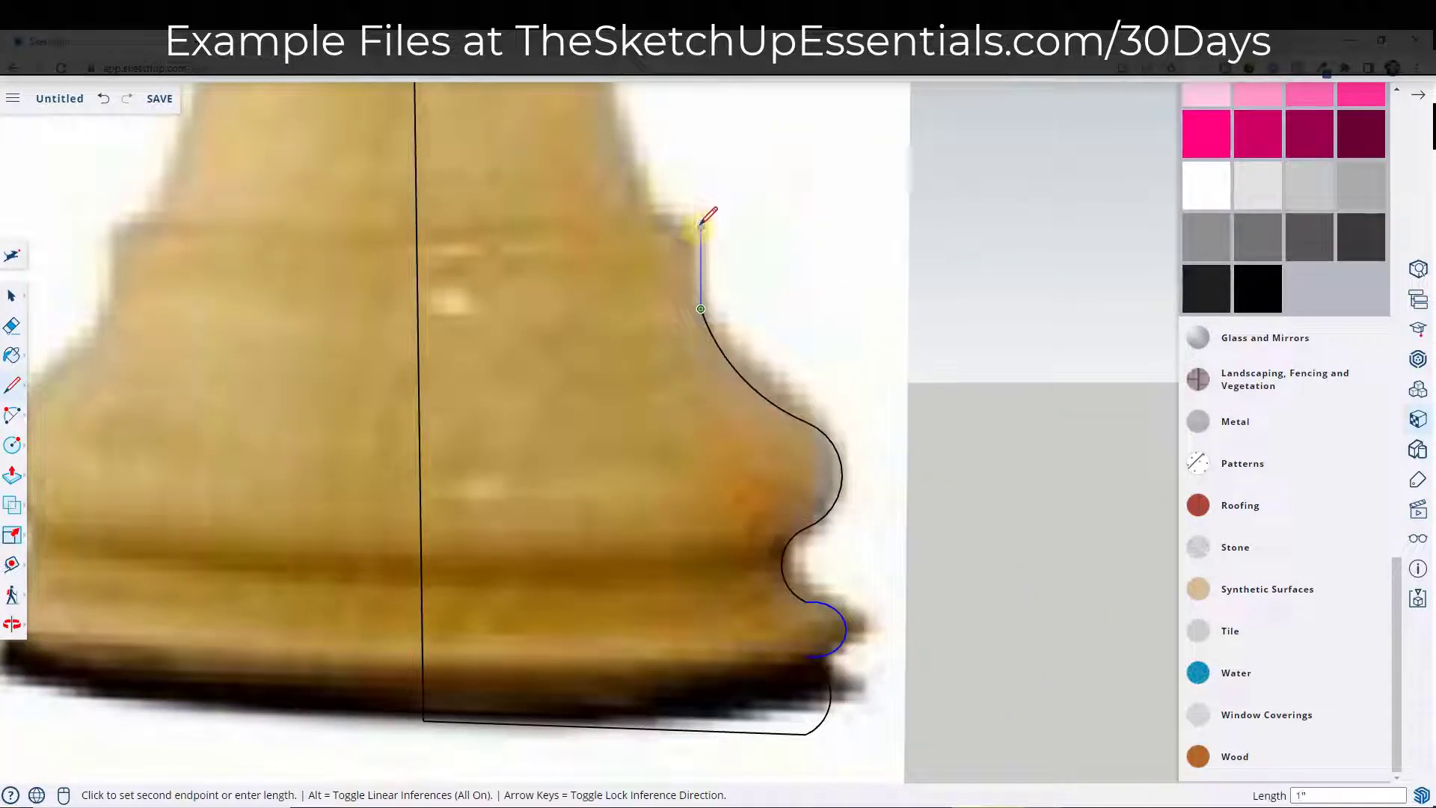
click(700, 223)
click(660, 222)
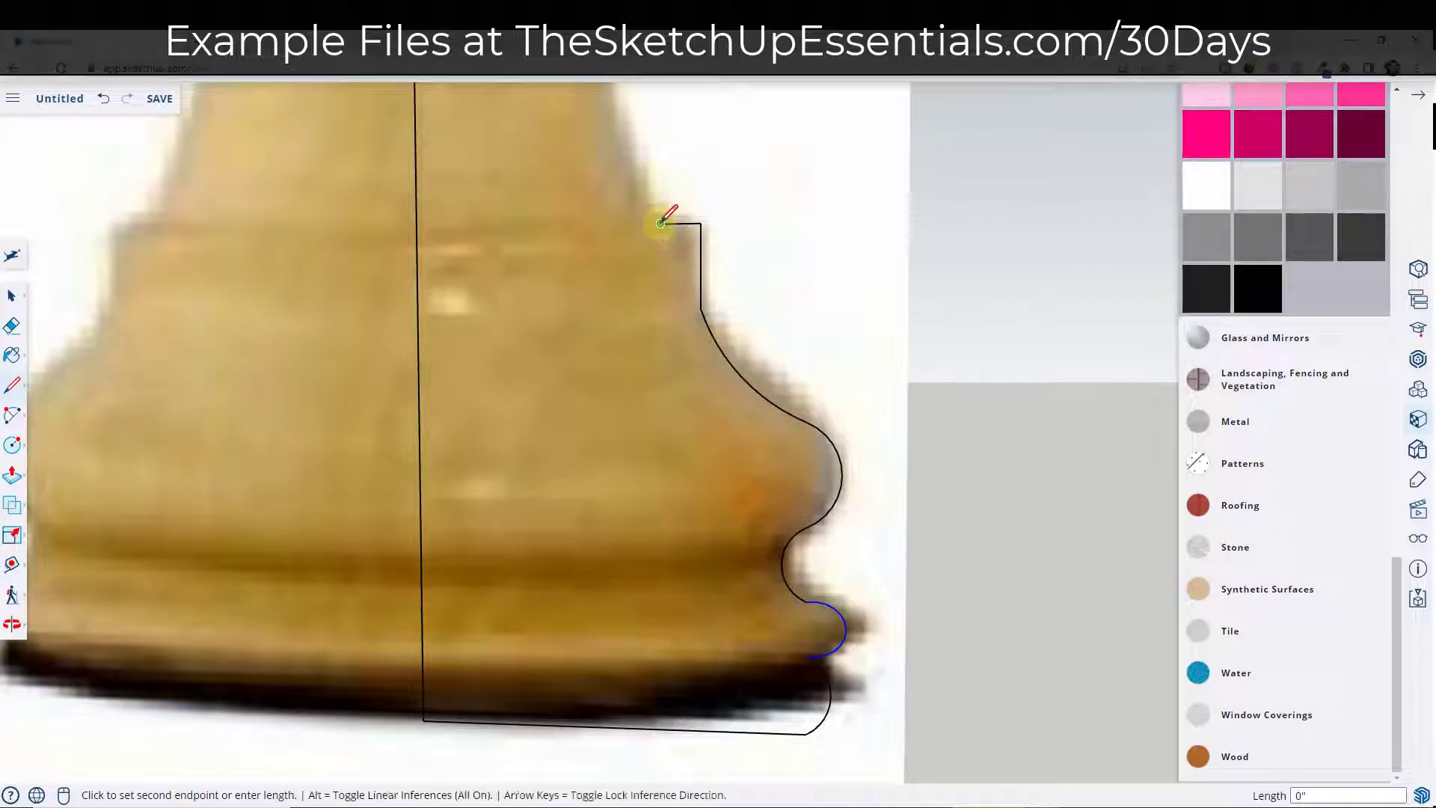
key(space)
scroll(688, 234, up, 4)
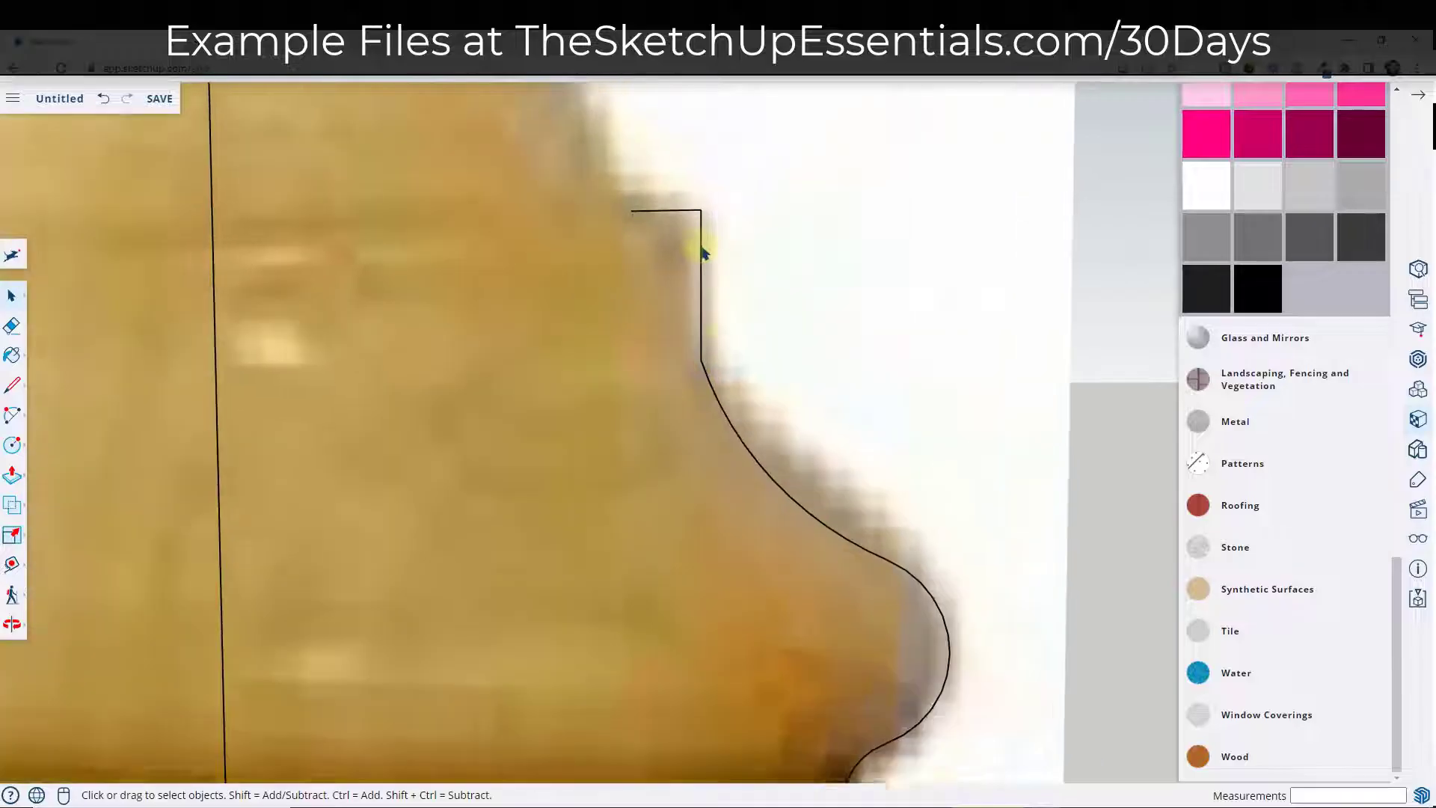
Round the shoulder step's outer corner with a tangent arc spanning about 3/8", trimming away the sharp corner
key(a)
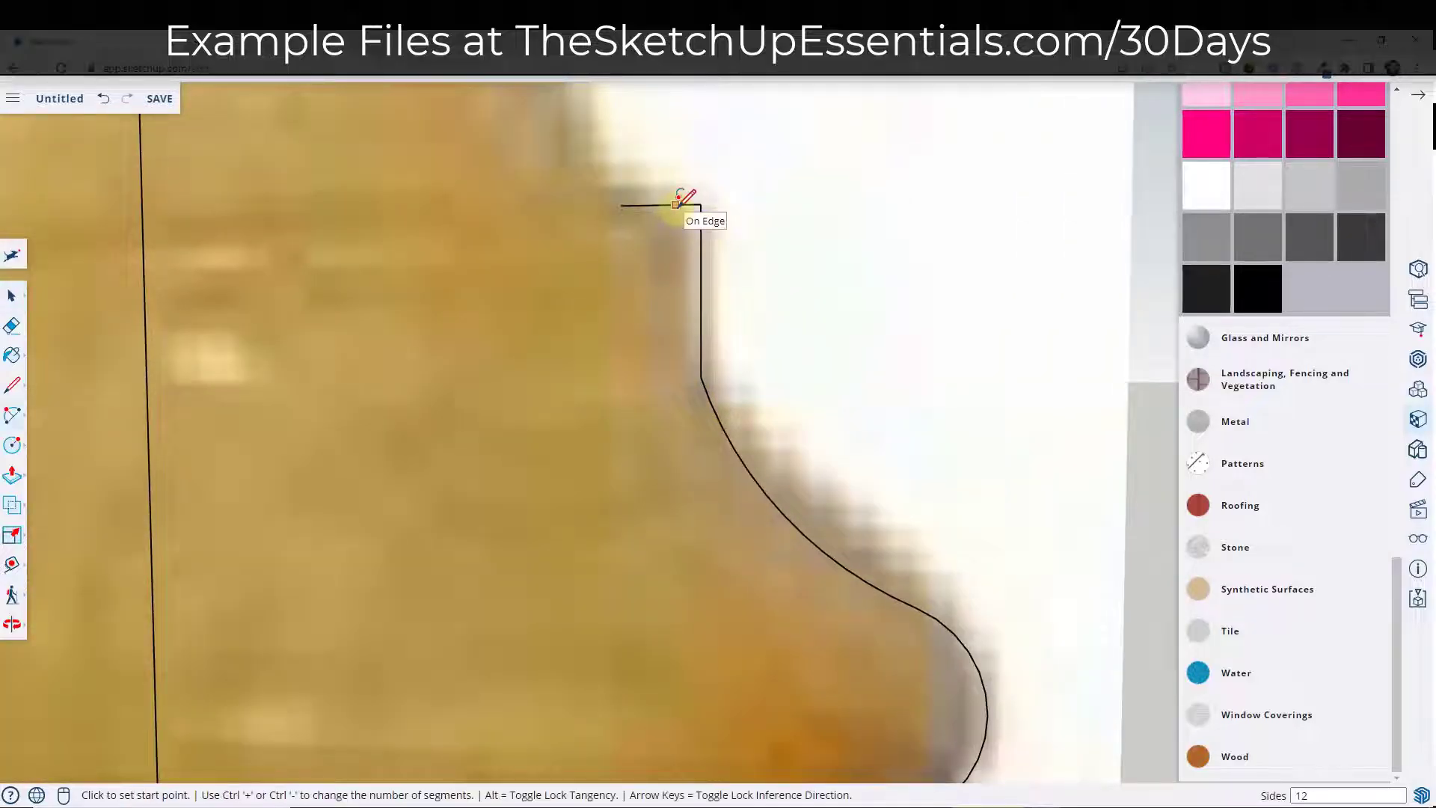
click(659, 205)
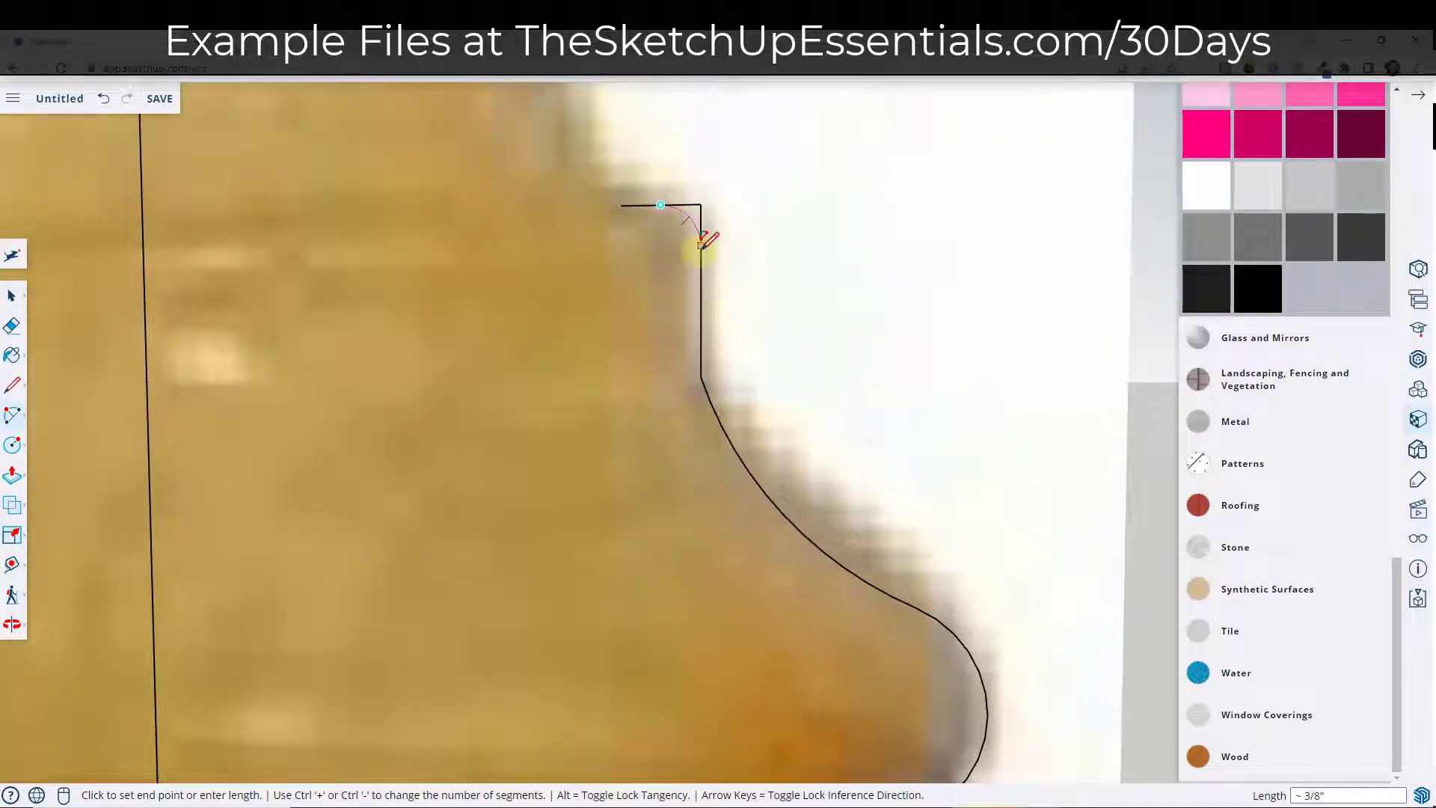
double_click(701, 247)
key(space)
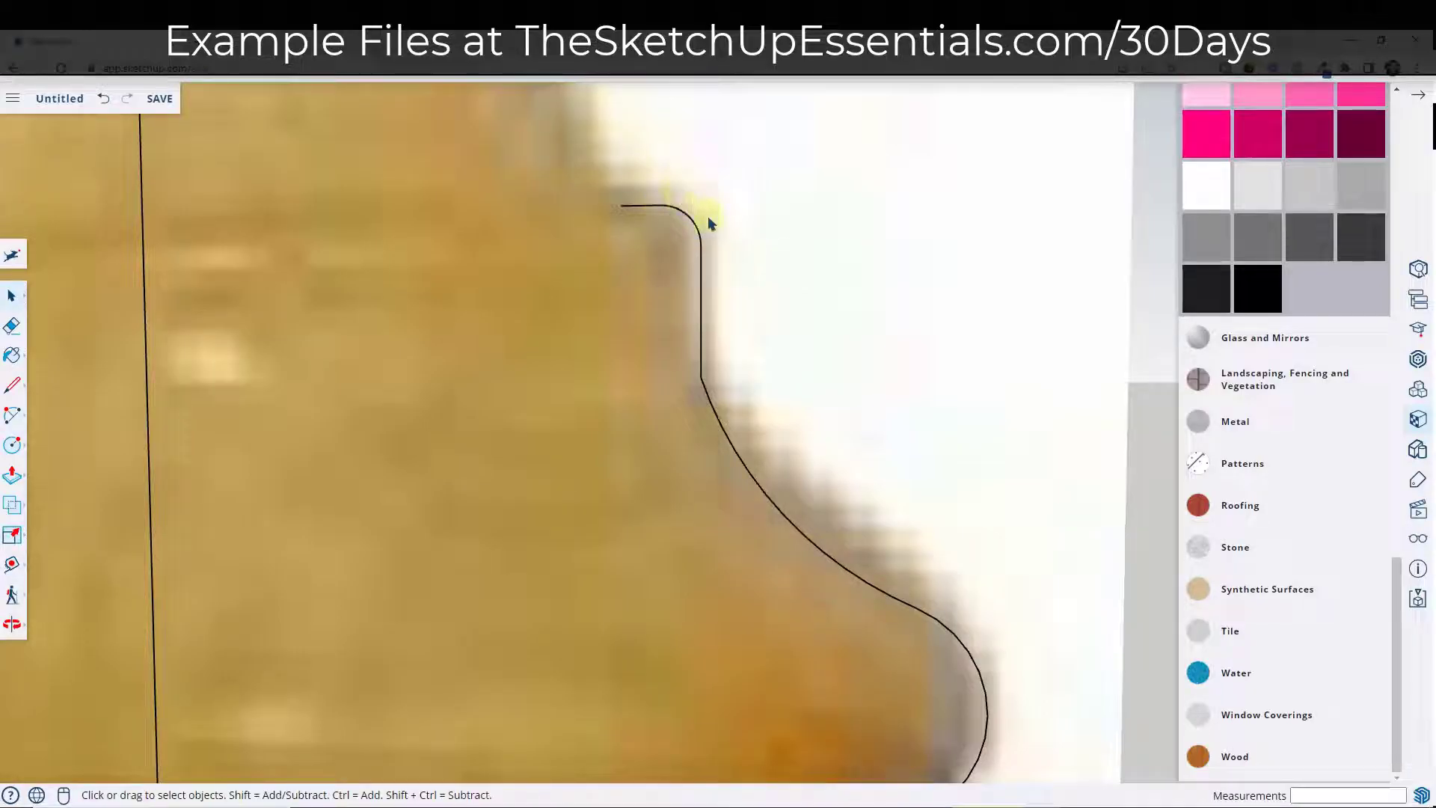
scroll(732, 300, down, 10)
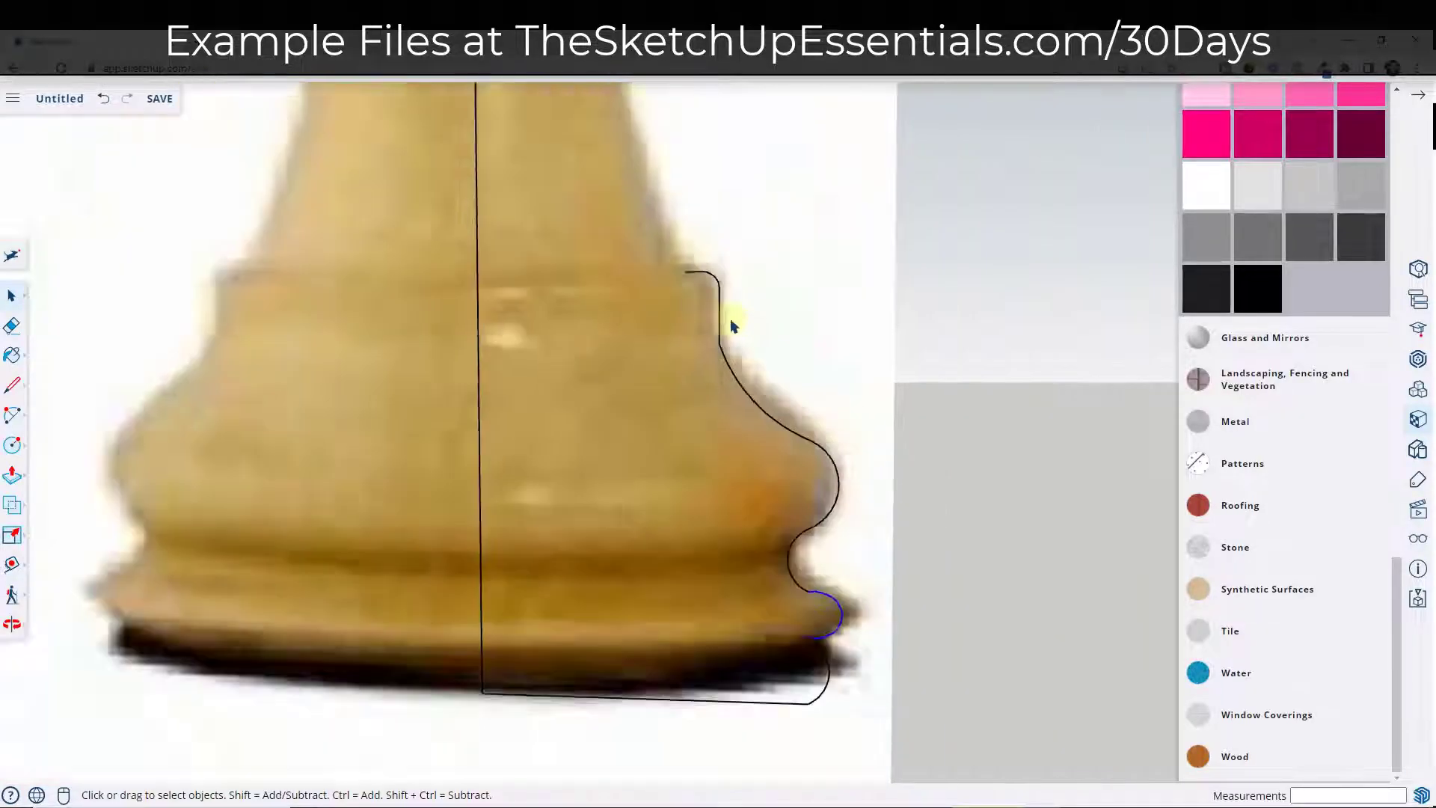
Draw a long concave arc along the king's stem from the shoulder to below the collar, bulging about 7/8"
key(a)
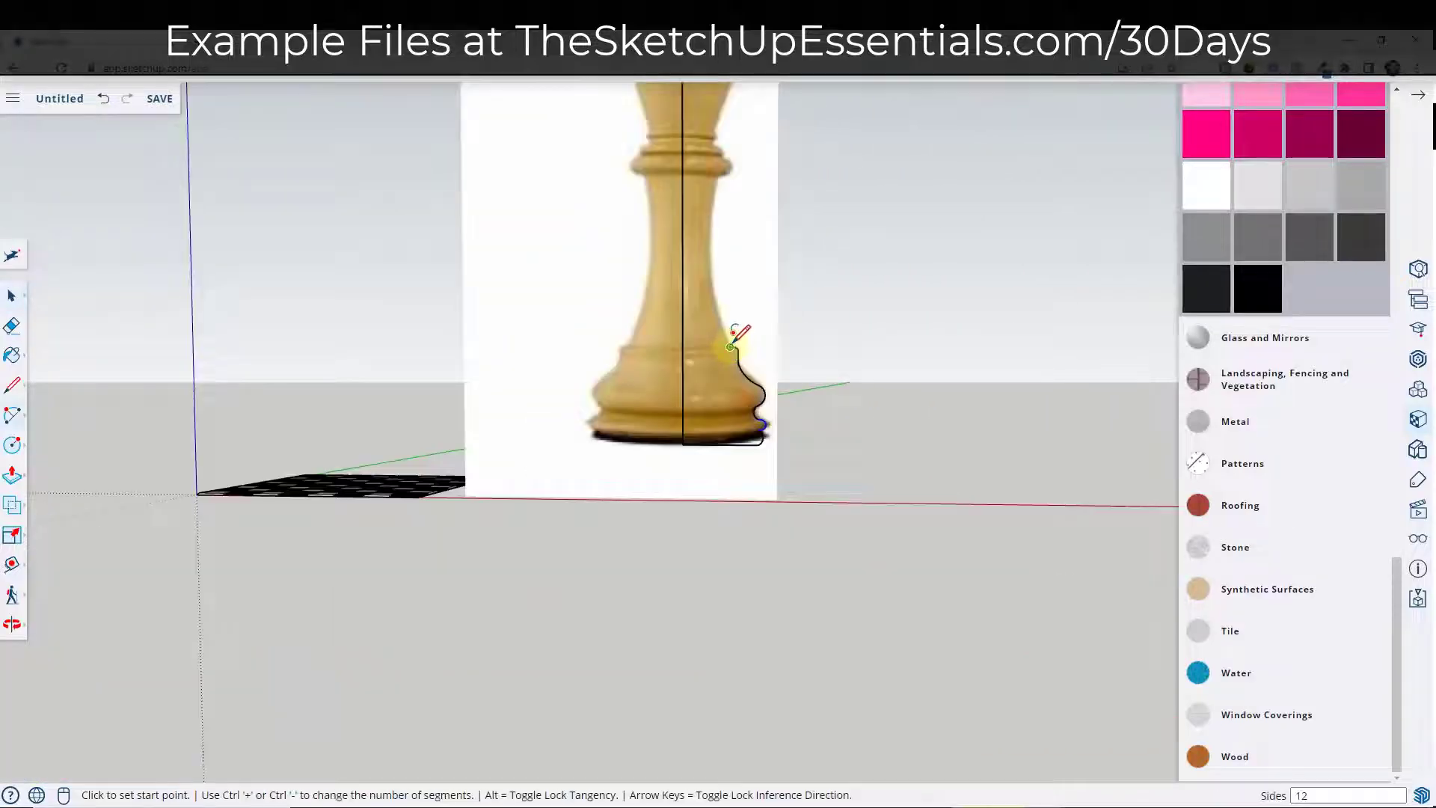
click(730, 346)
scroll(722, 299, up, 4)
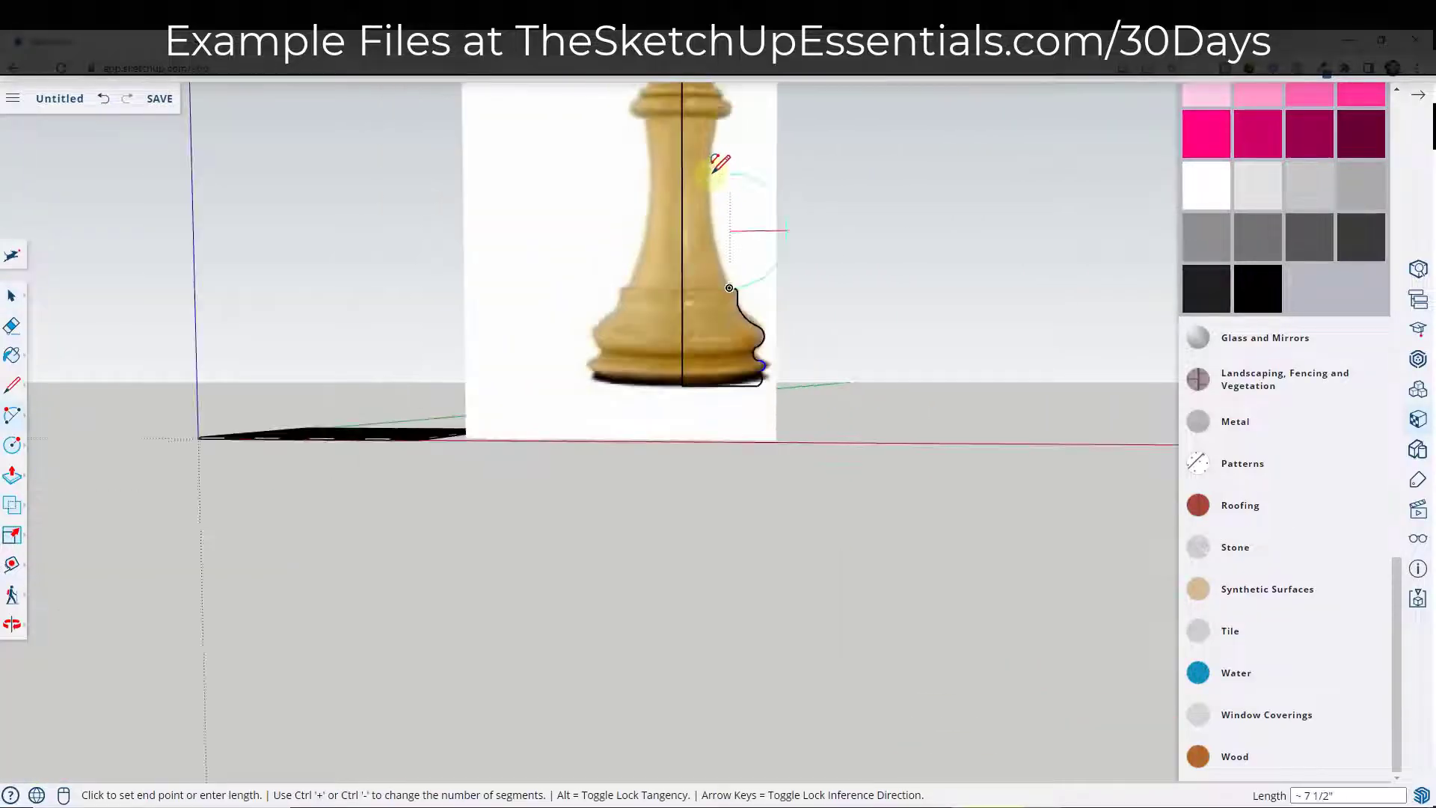
click(716, 123)
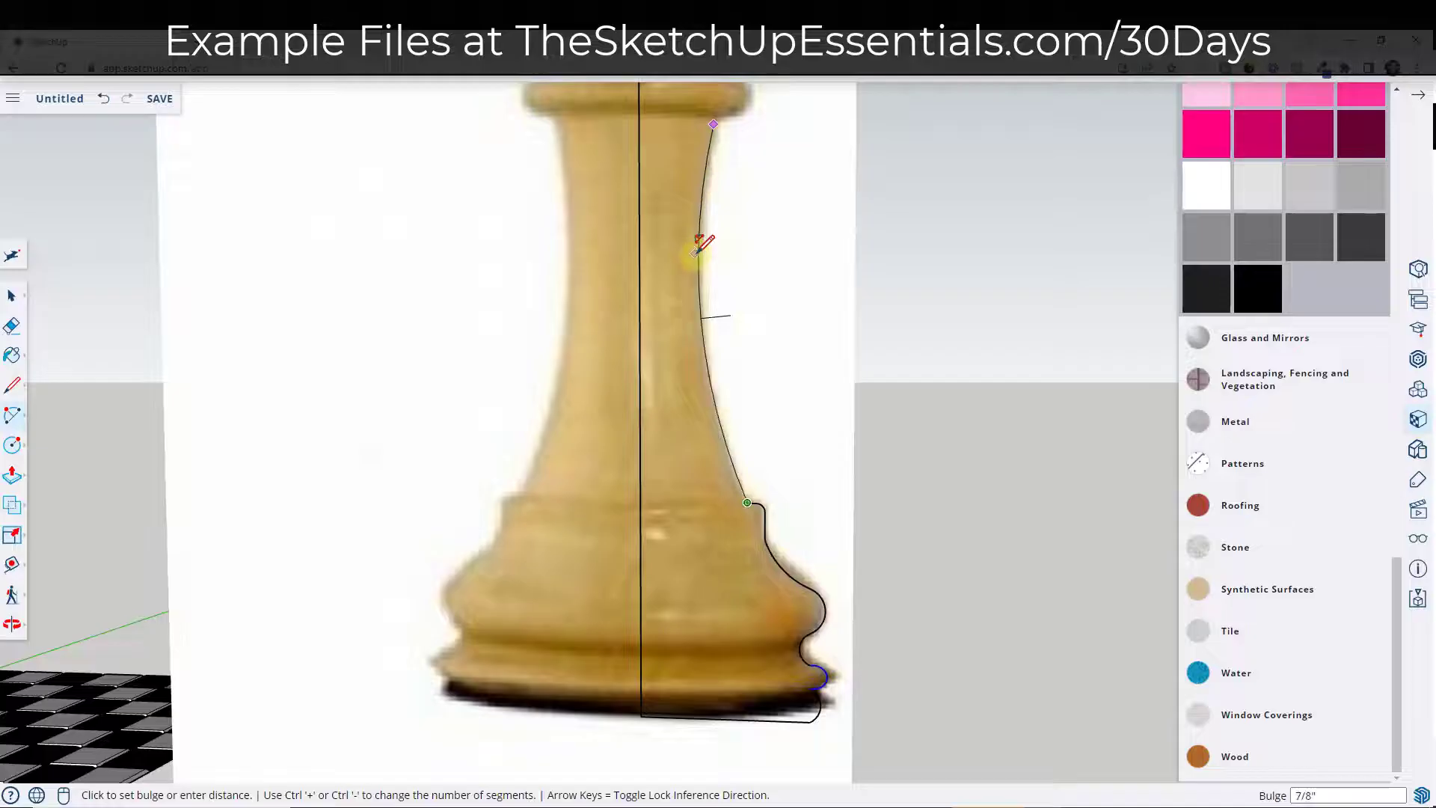
click(698, 282)
key(space)
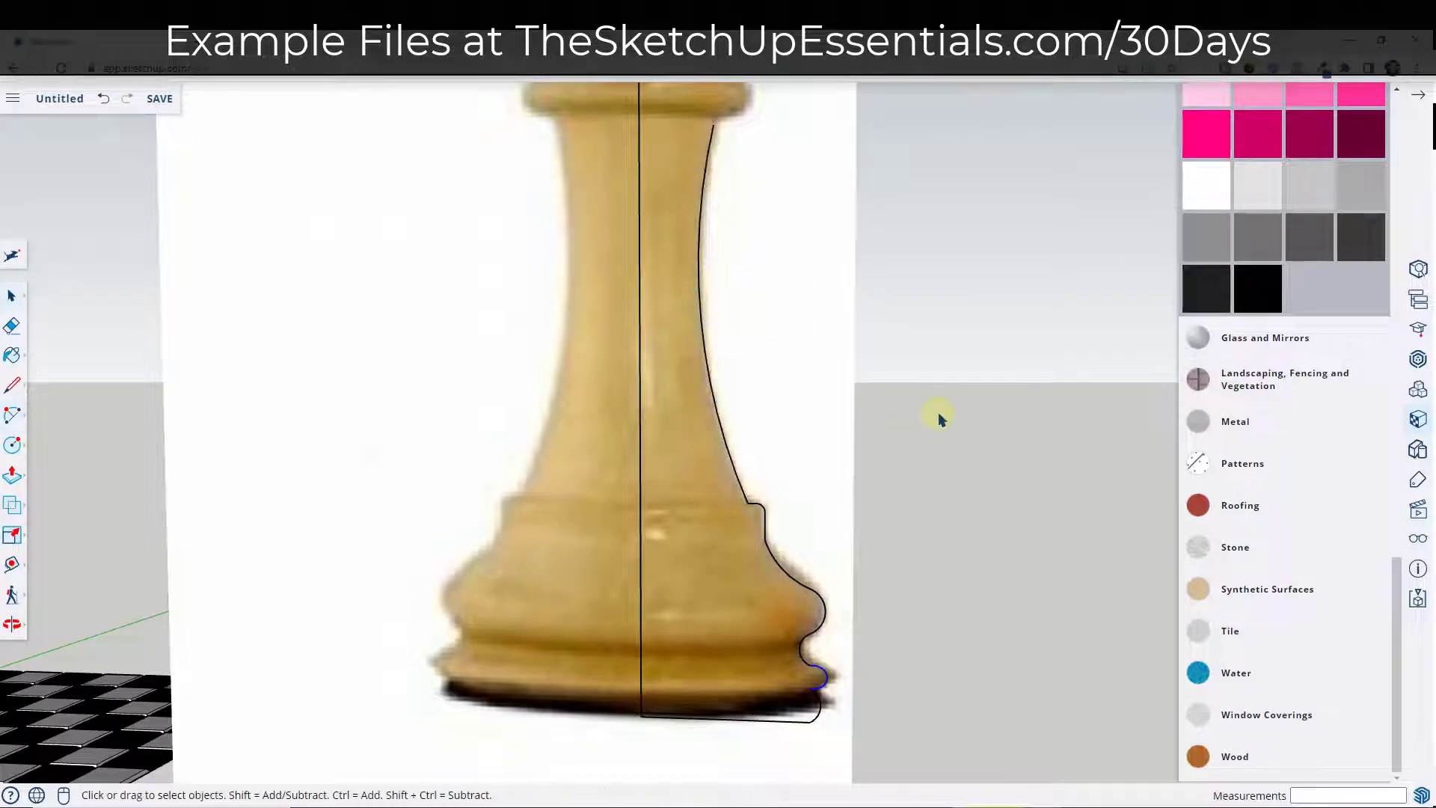
Draw a small tangent arc flaring outward from the stem's upper end to the underside of the collar
middle_drag(940, 419, 769, 214)
scroll(770, 215, up, 5)
middle_drag(763, 403, 550, 527)
scroll(766, 433, up, 5)
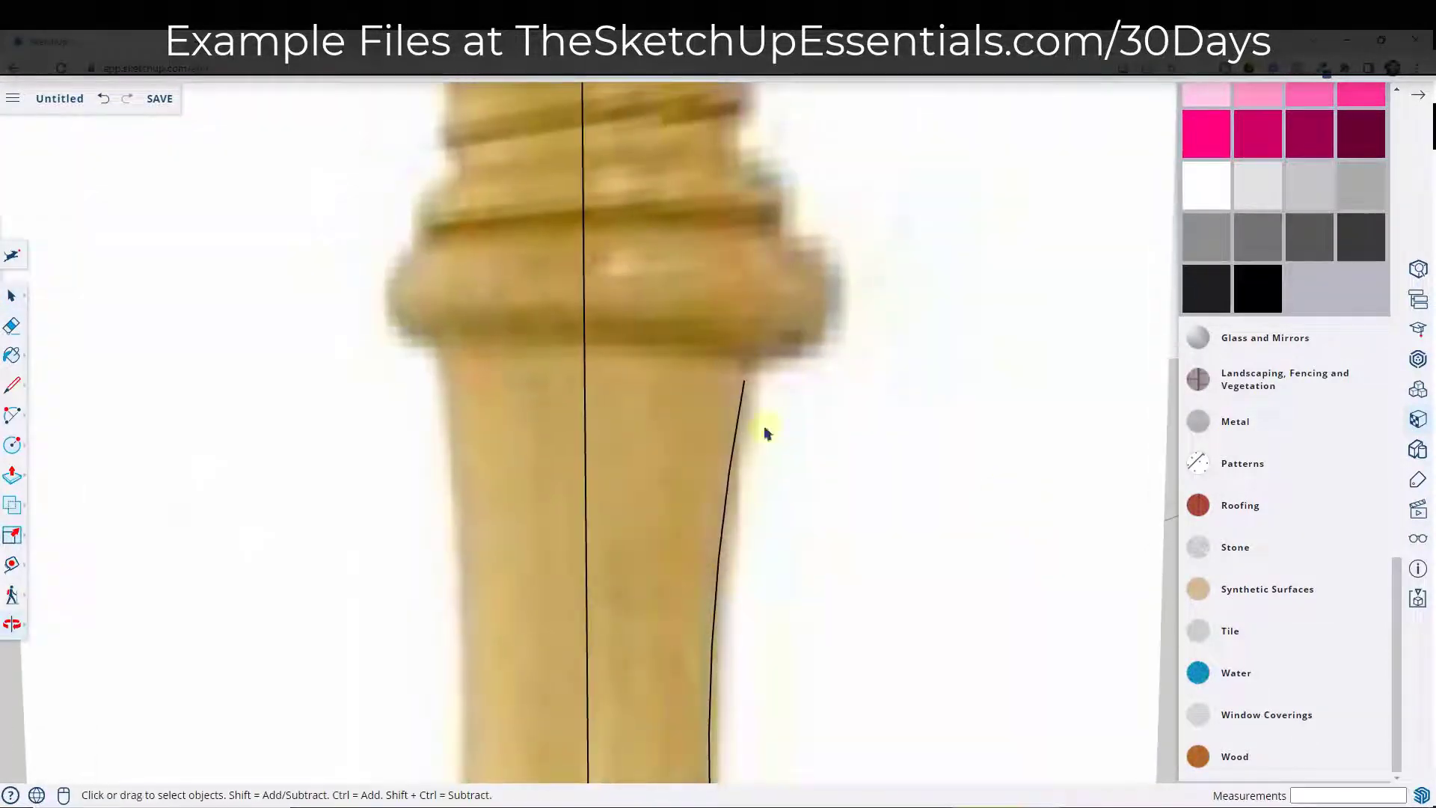
scroll(769, 404, up, 6)
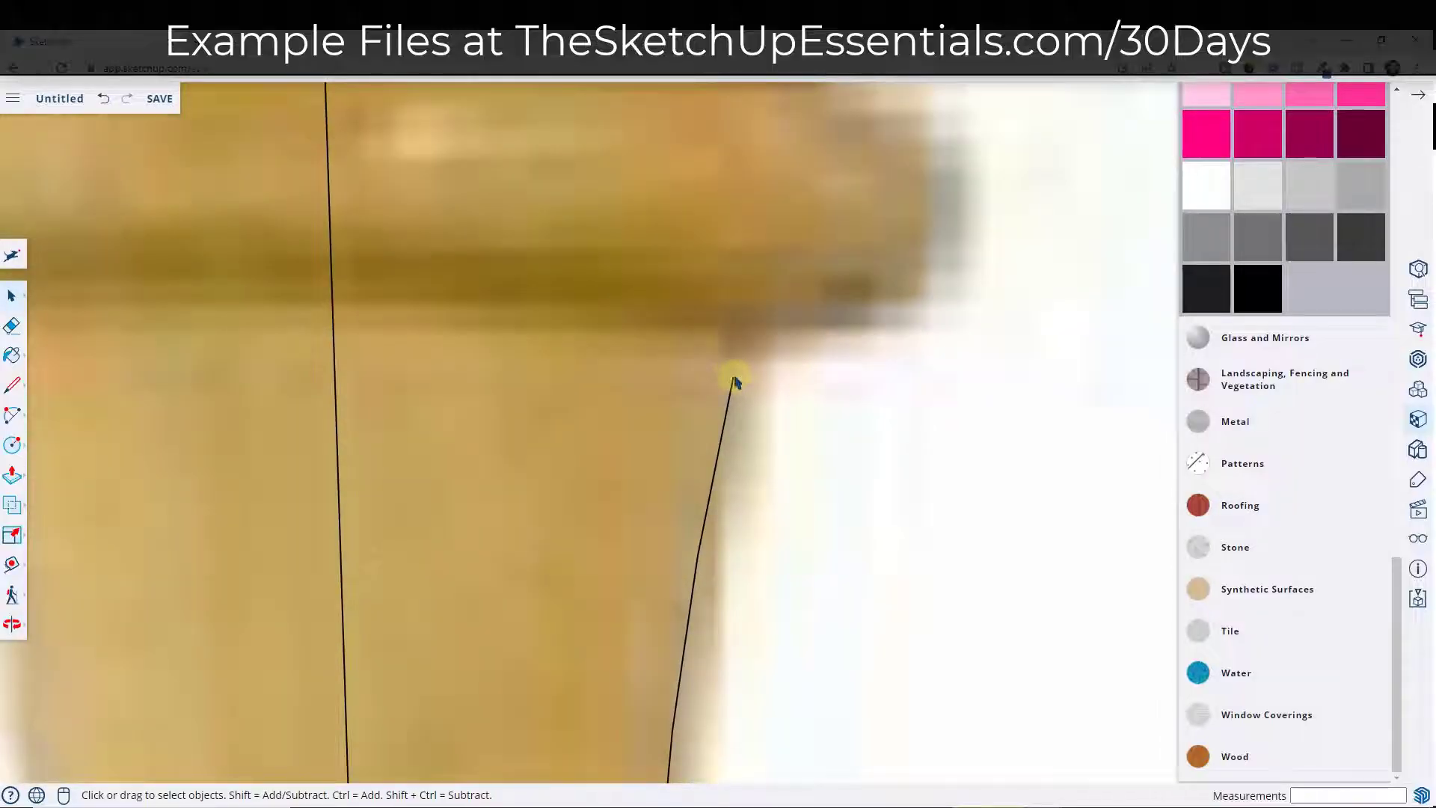
key(a)
click(733, 376)
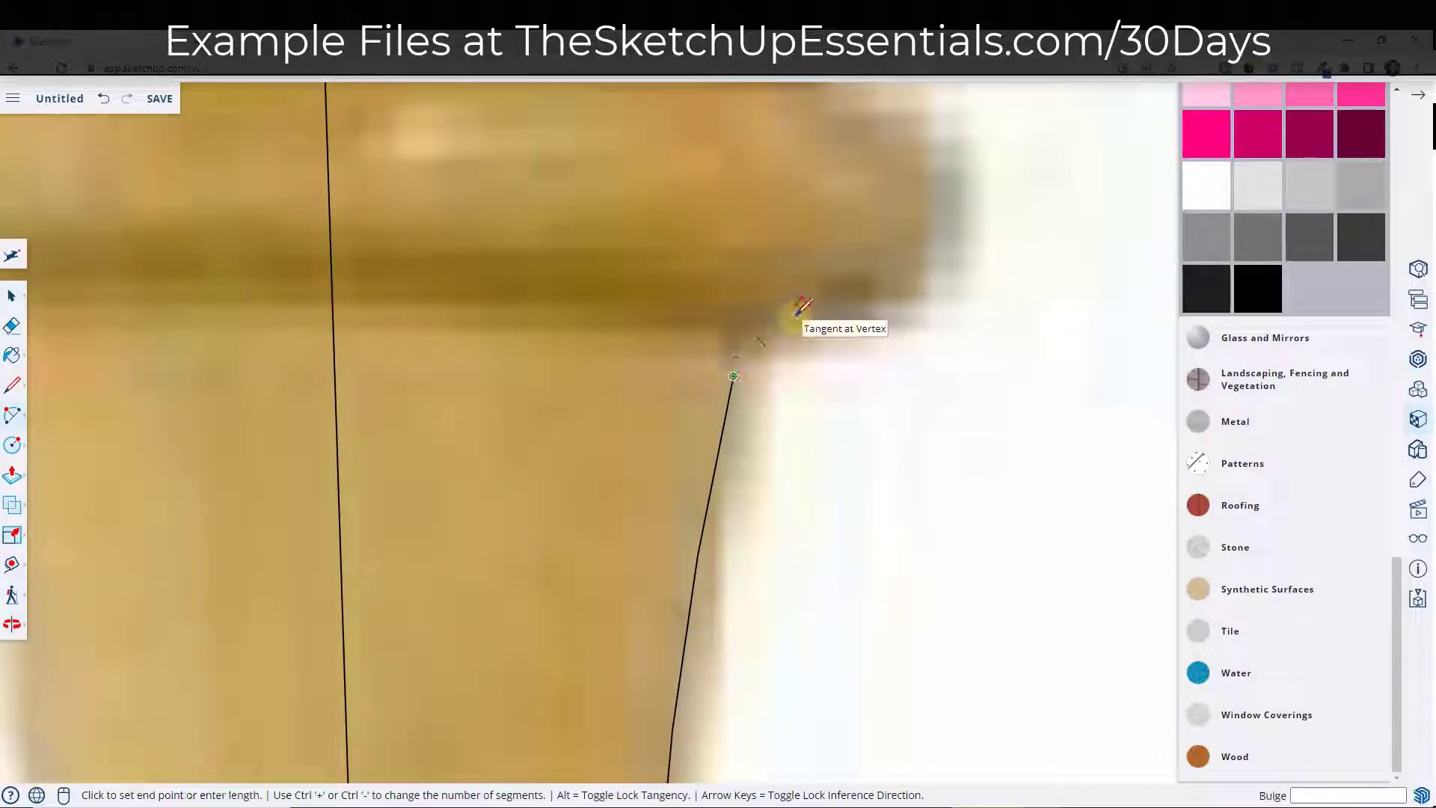
double_click(796, 313)
Draw a tangent outward arc spanning about 1 1/8" around the collar's rounded edge
scroll(797, 312, down, 3)
click(796, 312)
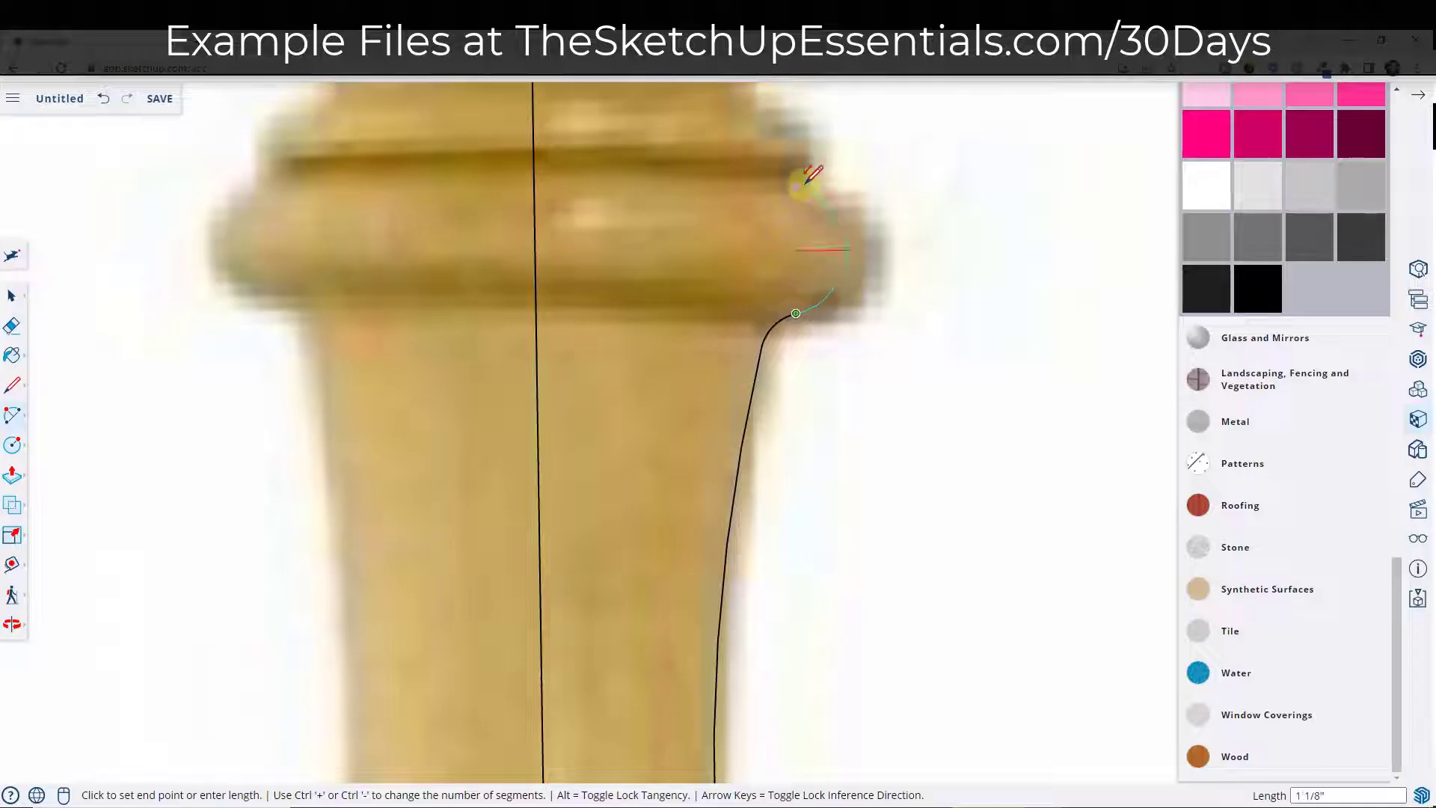
click(806, 178)
Trace the stepped rings above the collar and the flared head with lines and an arc, up to the cross's base
key(l)
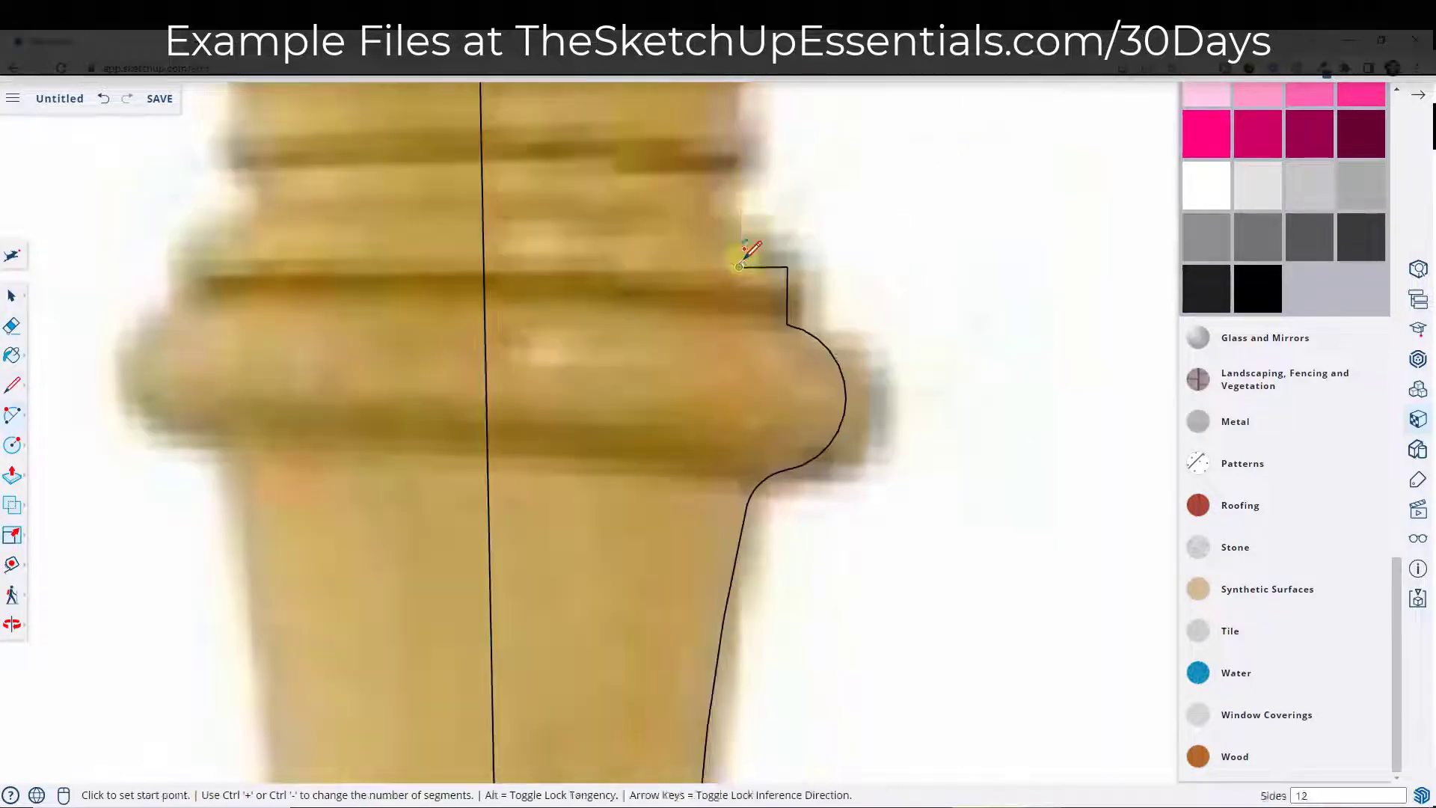
scroll(760, 183, down, 5)
scroll(785, 128, up, 5)
scroll(785, 128, up, 2)
click(952, 404)
click(954, 306)
click(729, 174)
scroll(729, 174, down, 5)
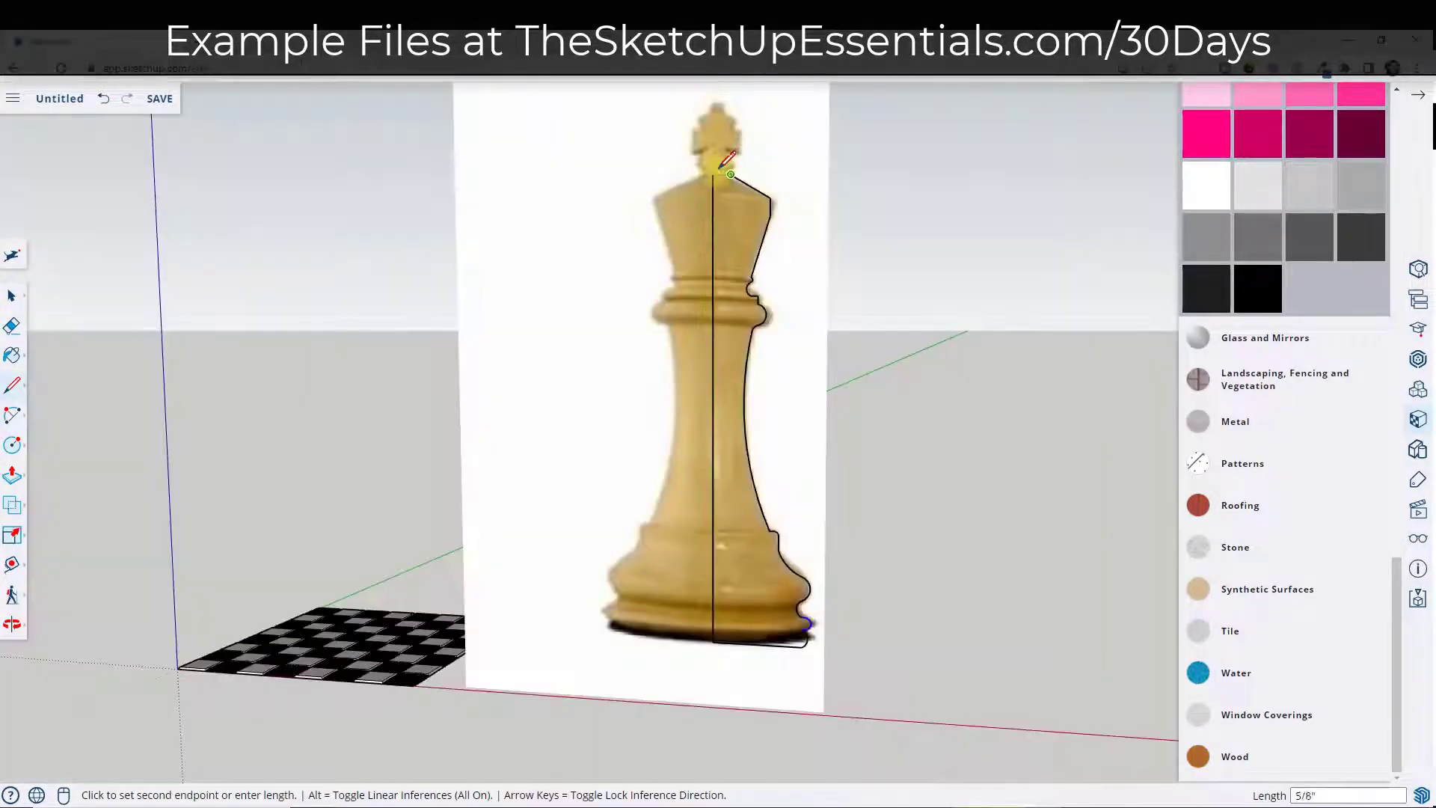
Close the half profile with a short horizontal line from the head's upper end to the centreline
click(713, 172)
scroll(711, 168, up, 6)
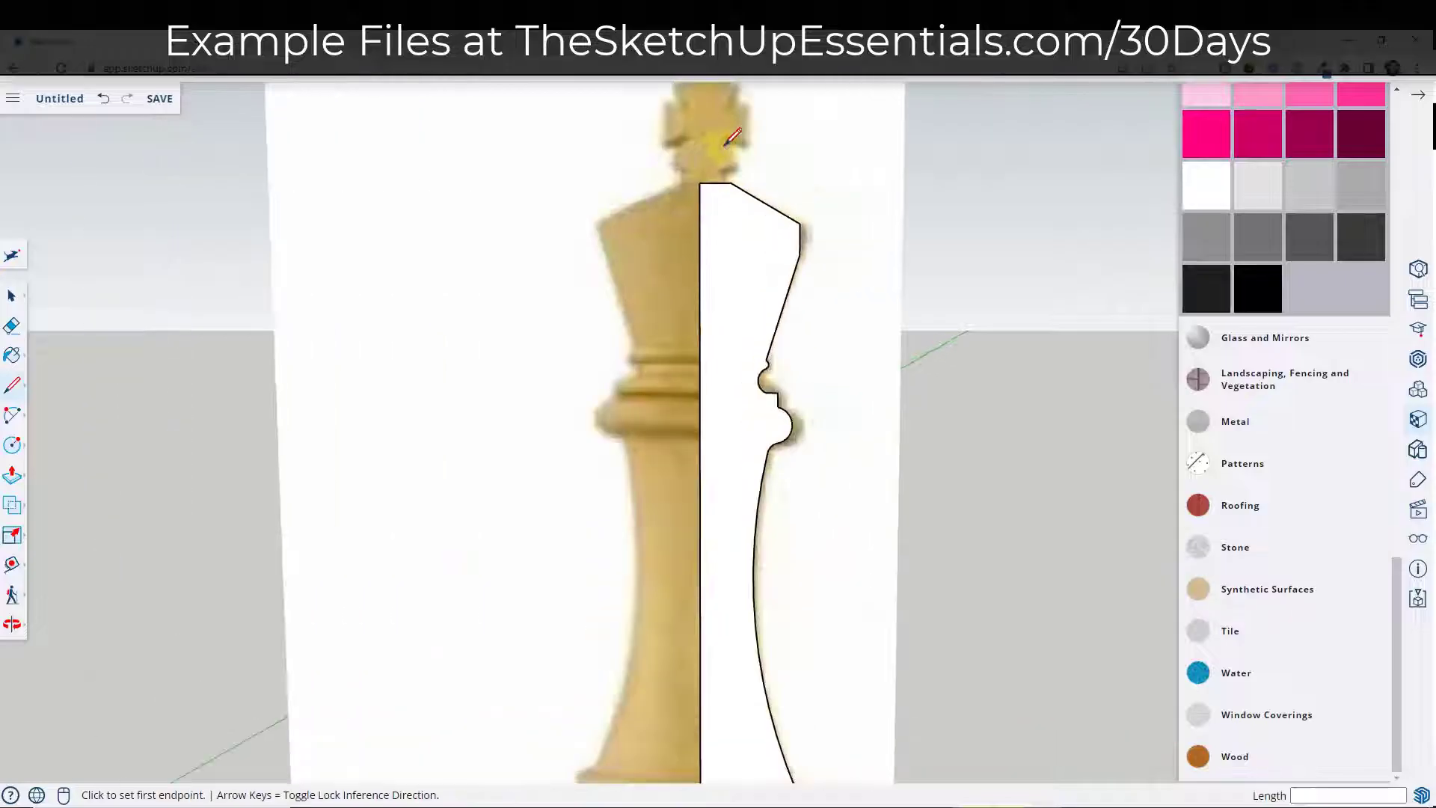
scroll(683, 149, down, 10)
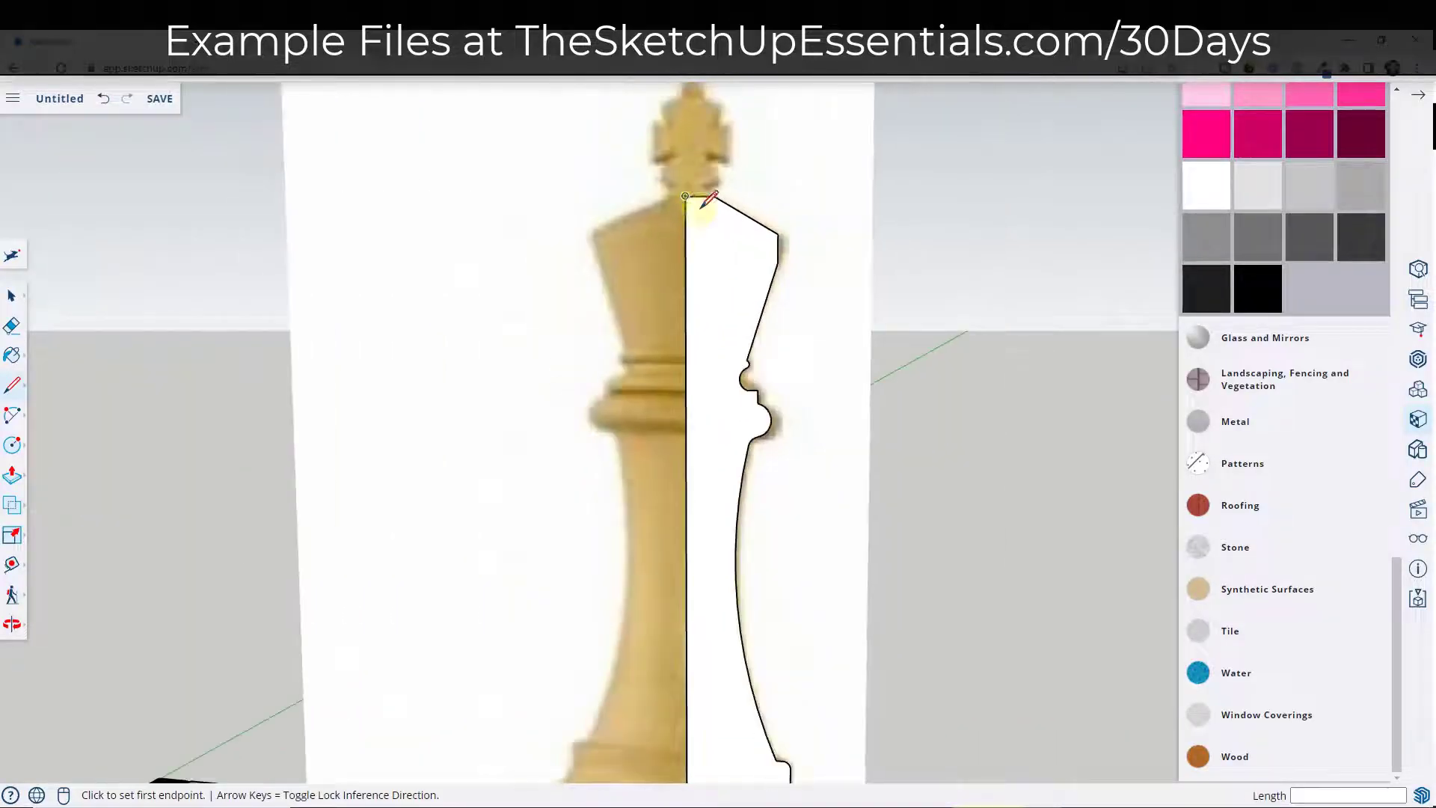
key(space)
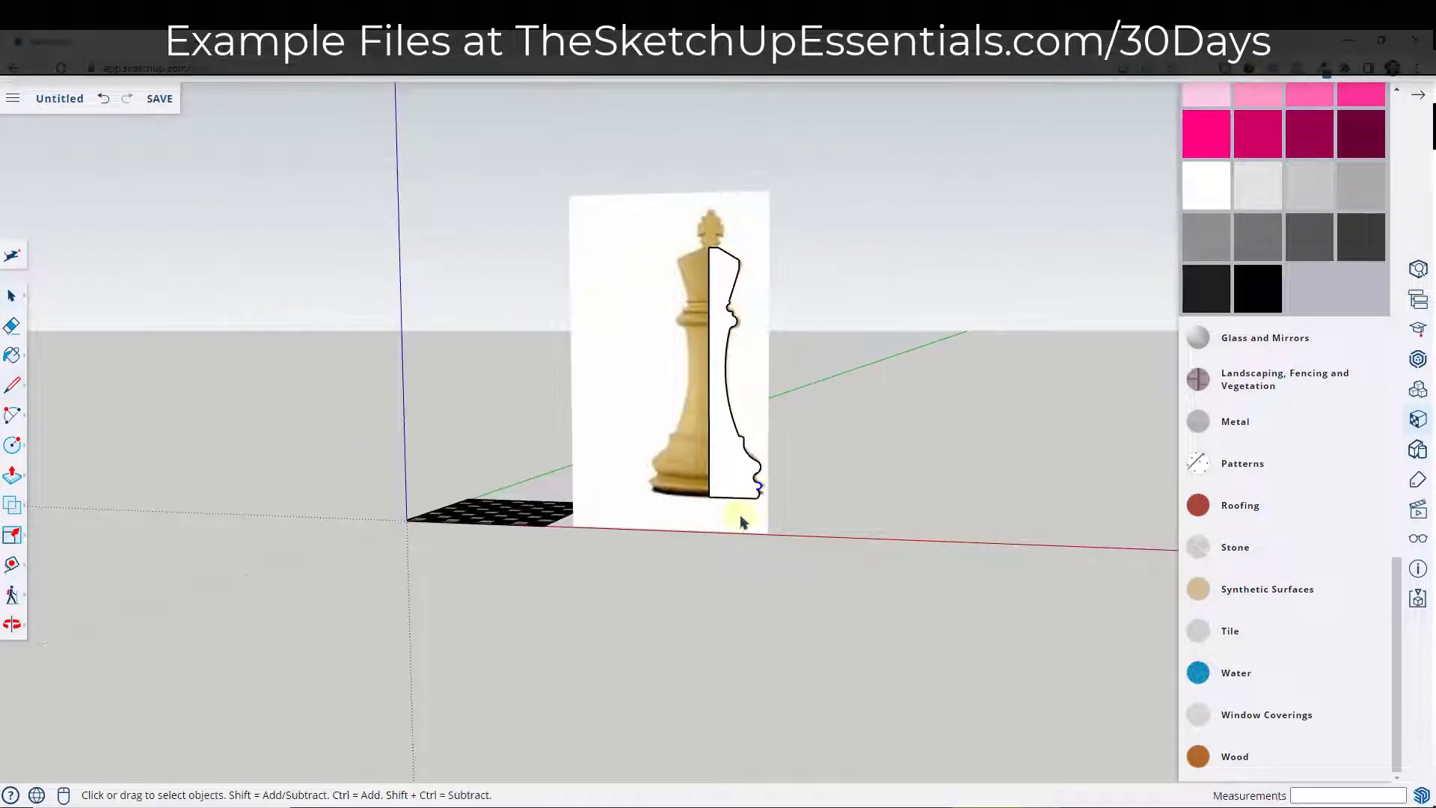
Hide the ChessPiece.JPG reference image, leaving only the traced half-profile face beside the chessboard
scroll(743, 513, up, 4)
mouse_move(732, 460)
middle_down()
mouse_move(397, 474)
mouse_move(733, 459)
middle_up()
scroll(734, 459, down, 3)
scroll(760, 313, up, 2)
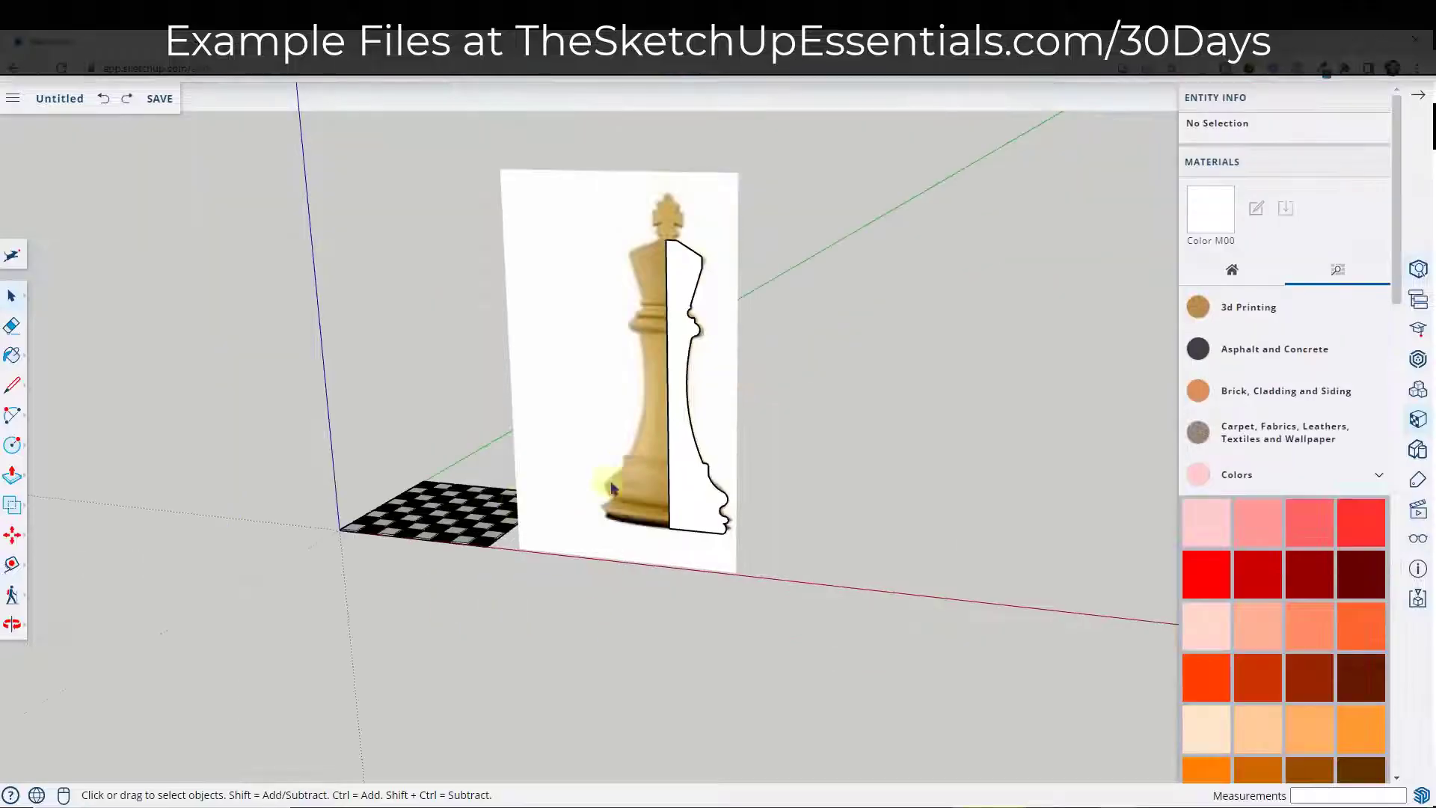
scroll(702, 495, up, 5)
scroll(695, 565, down, 5)
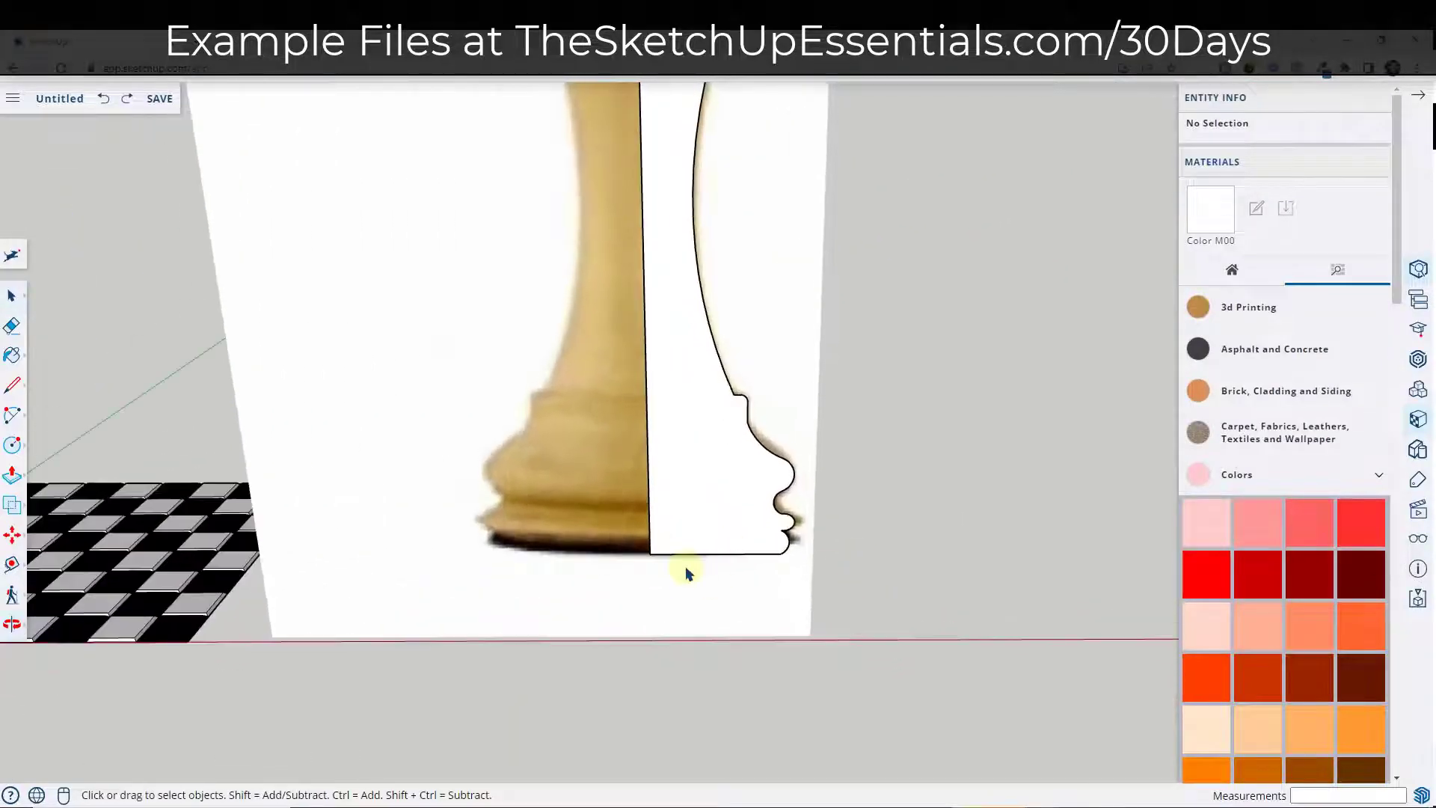
middle_drag(698, 564, 702, 501)
scroll(700, 500, up, 2)
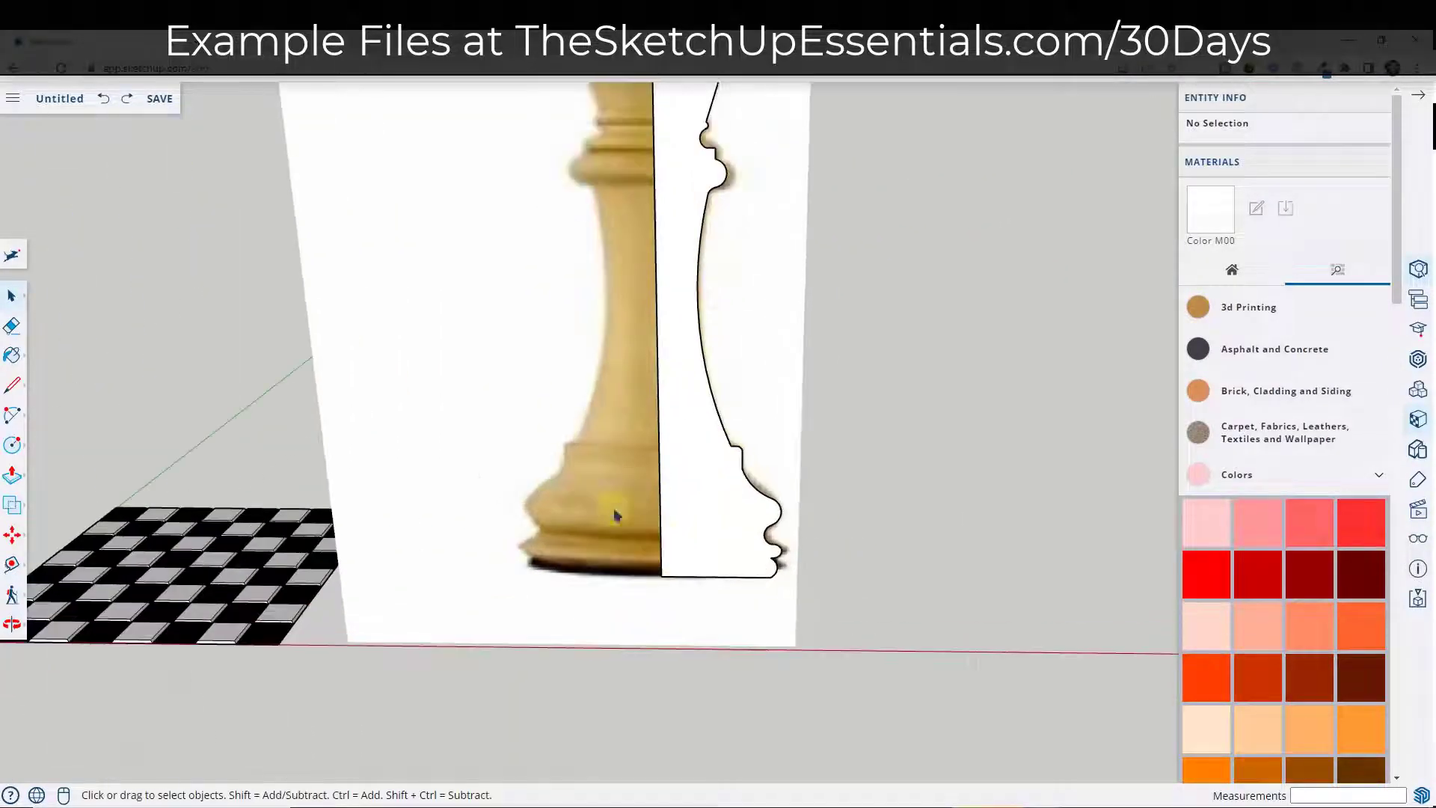
click(560, 434)
scroll(665, 557, down, 2)
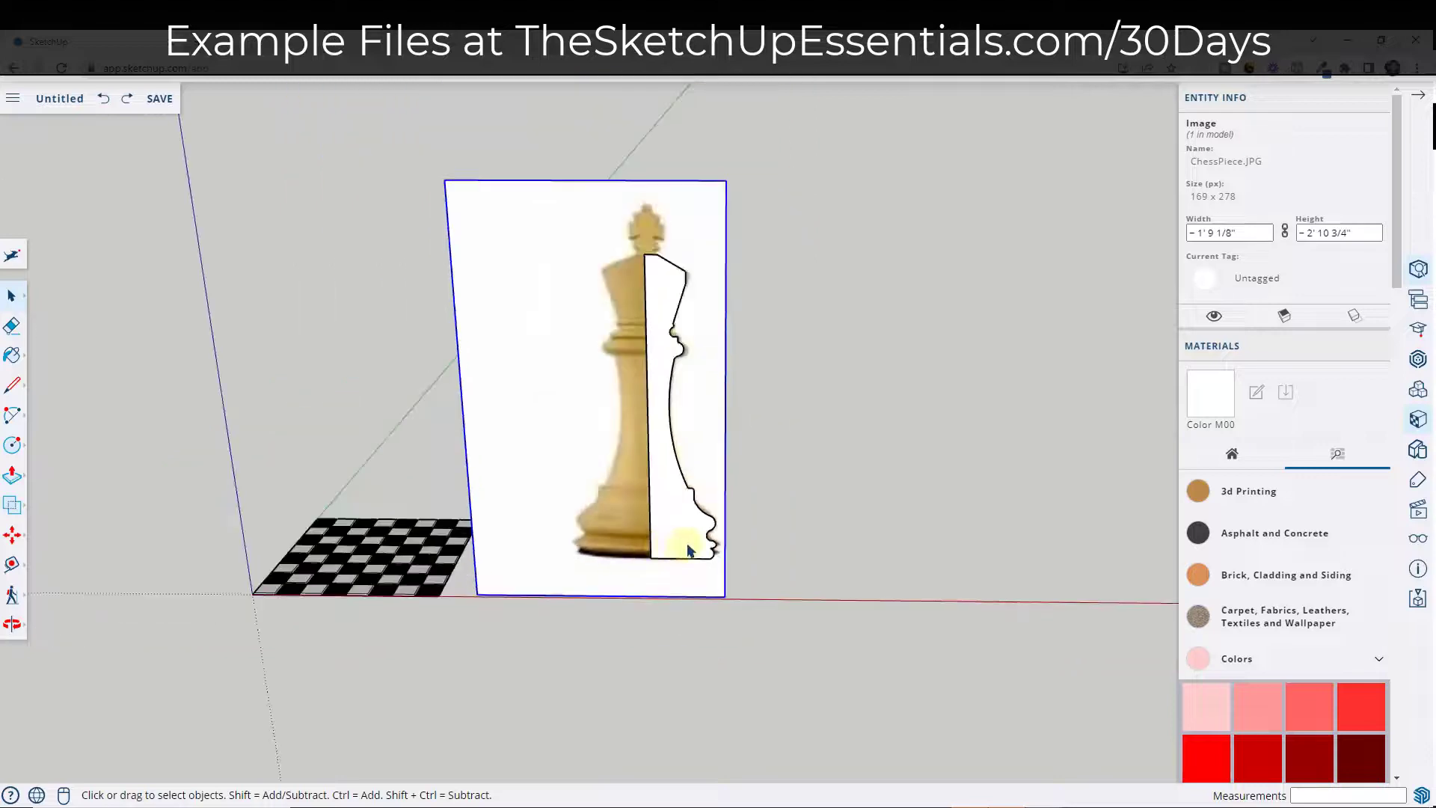
right_click(561, 486)
click(583, 572)
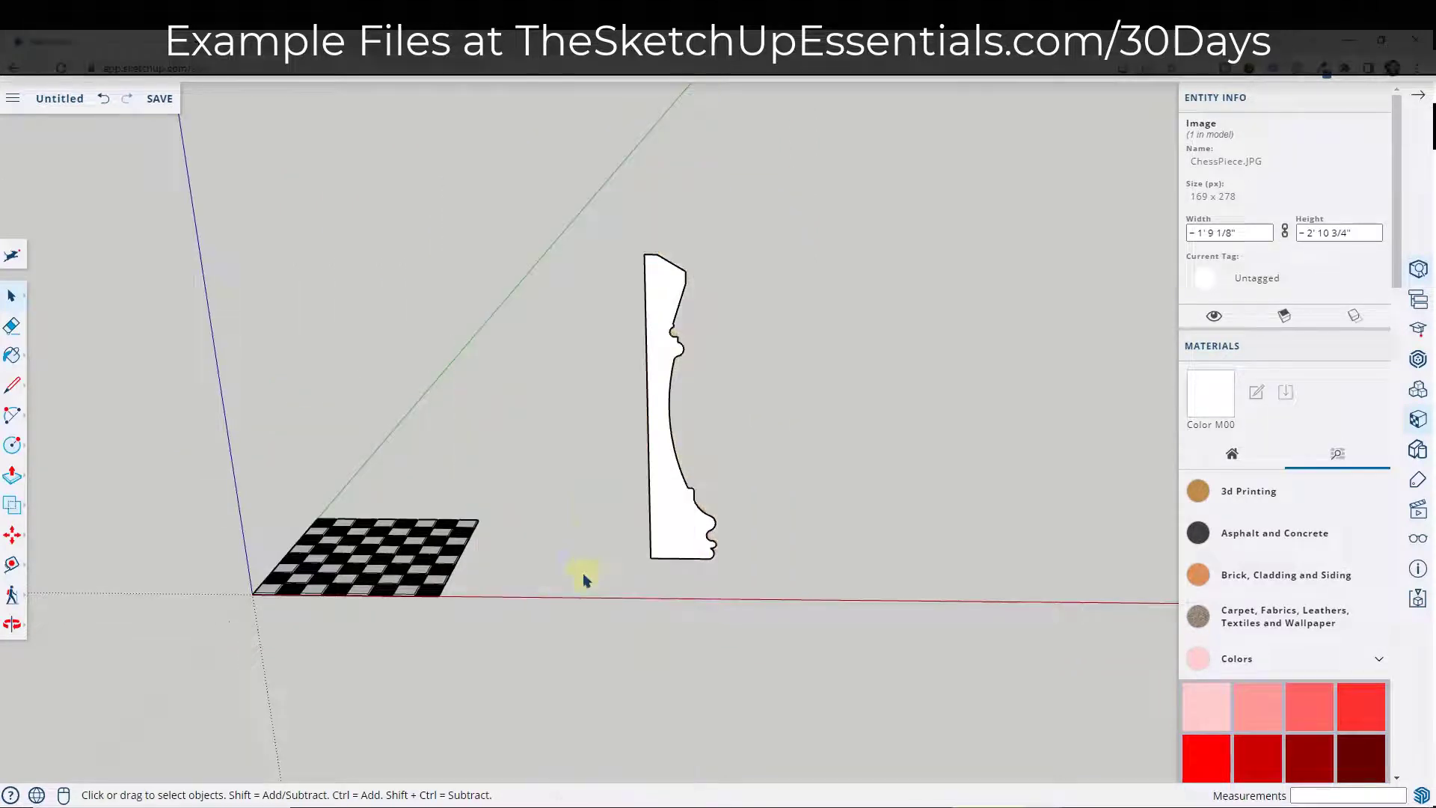
Draw a horizontal 24-segment circle of about 1 7/8" radius centred on the half profile's lower centreline endpoint
middle_drag(599, 494, 799, 455)
scroll(613, 564, up, 4)
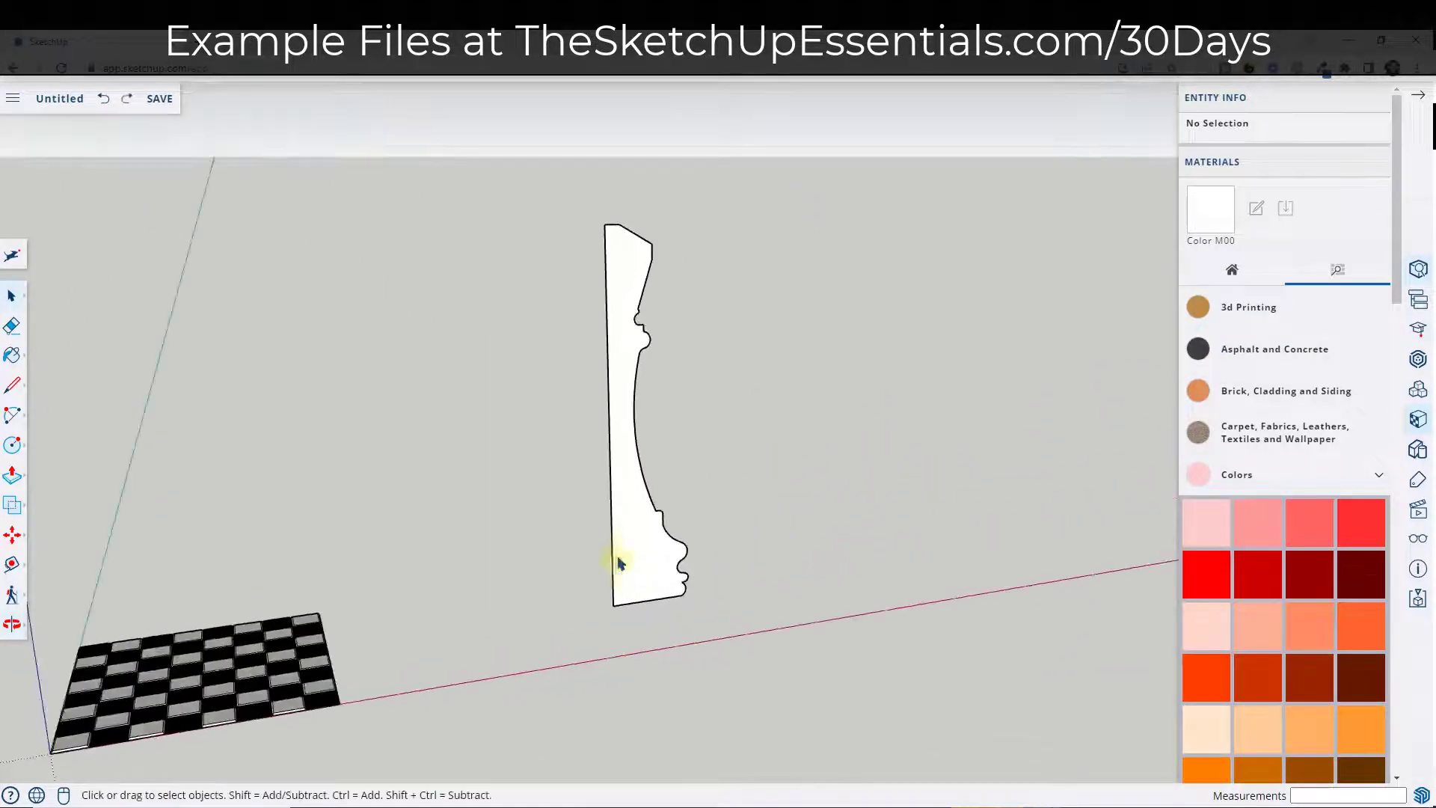
key(c)
click(610, 613)
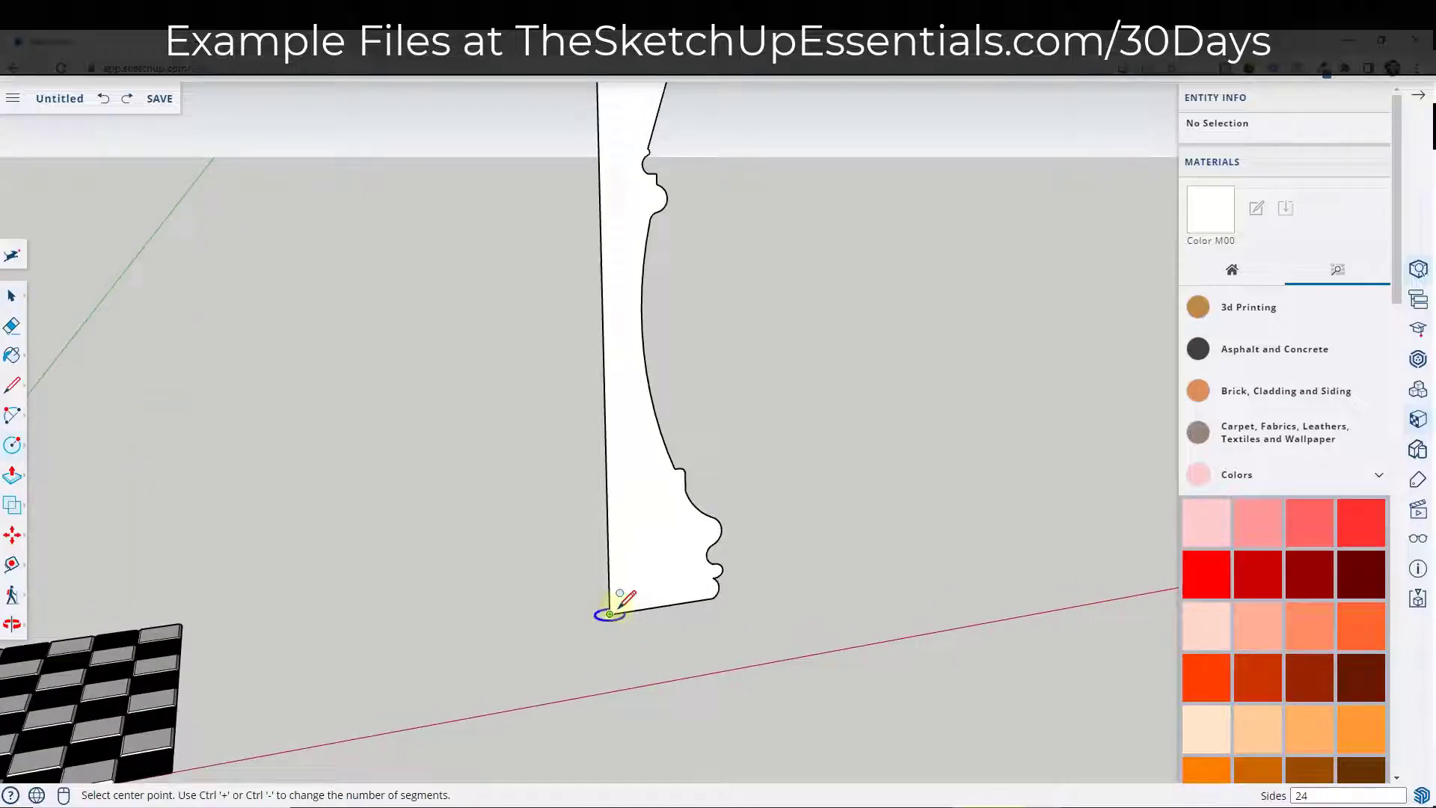
click(610, 613)
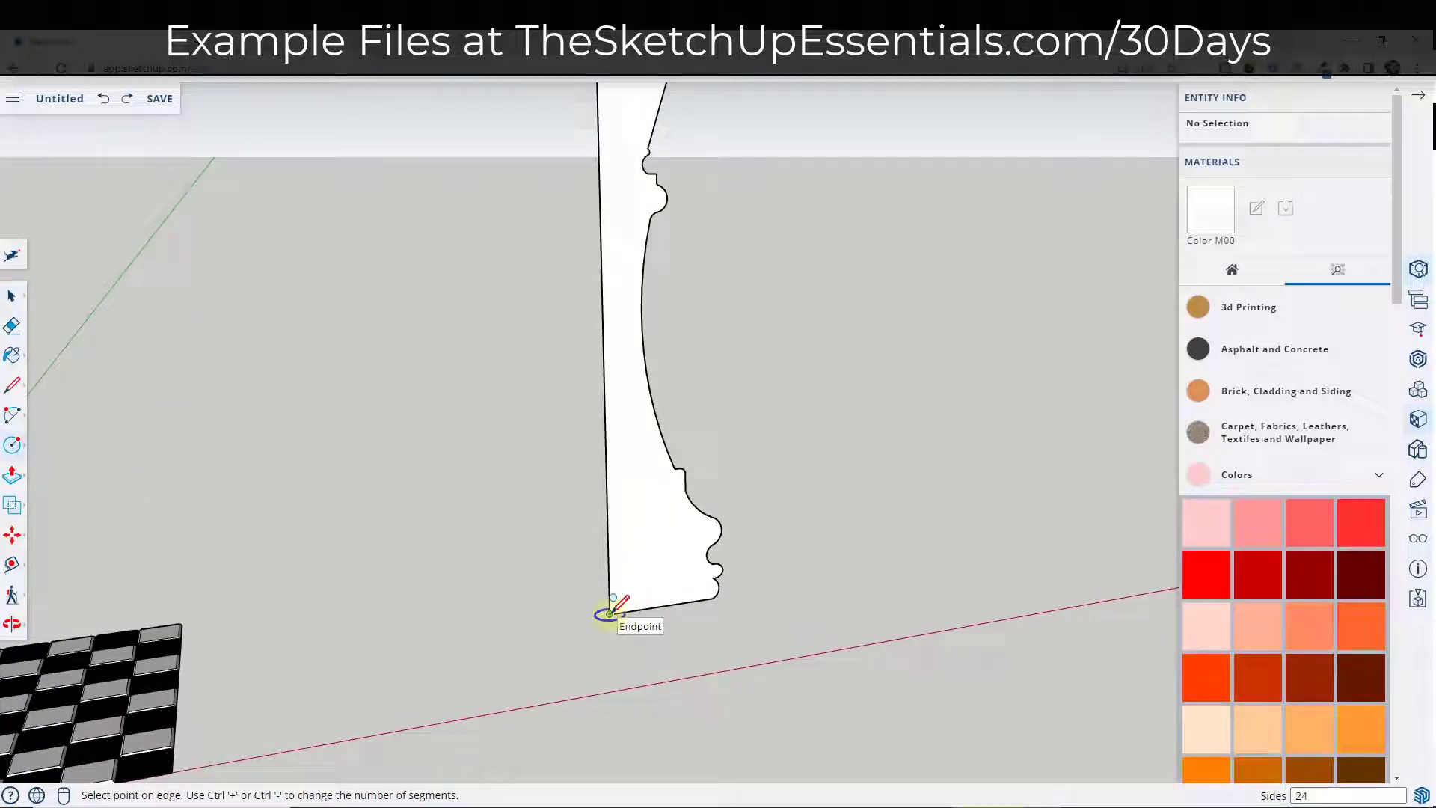
click(652, 607)
key(space)
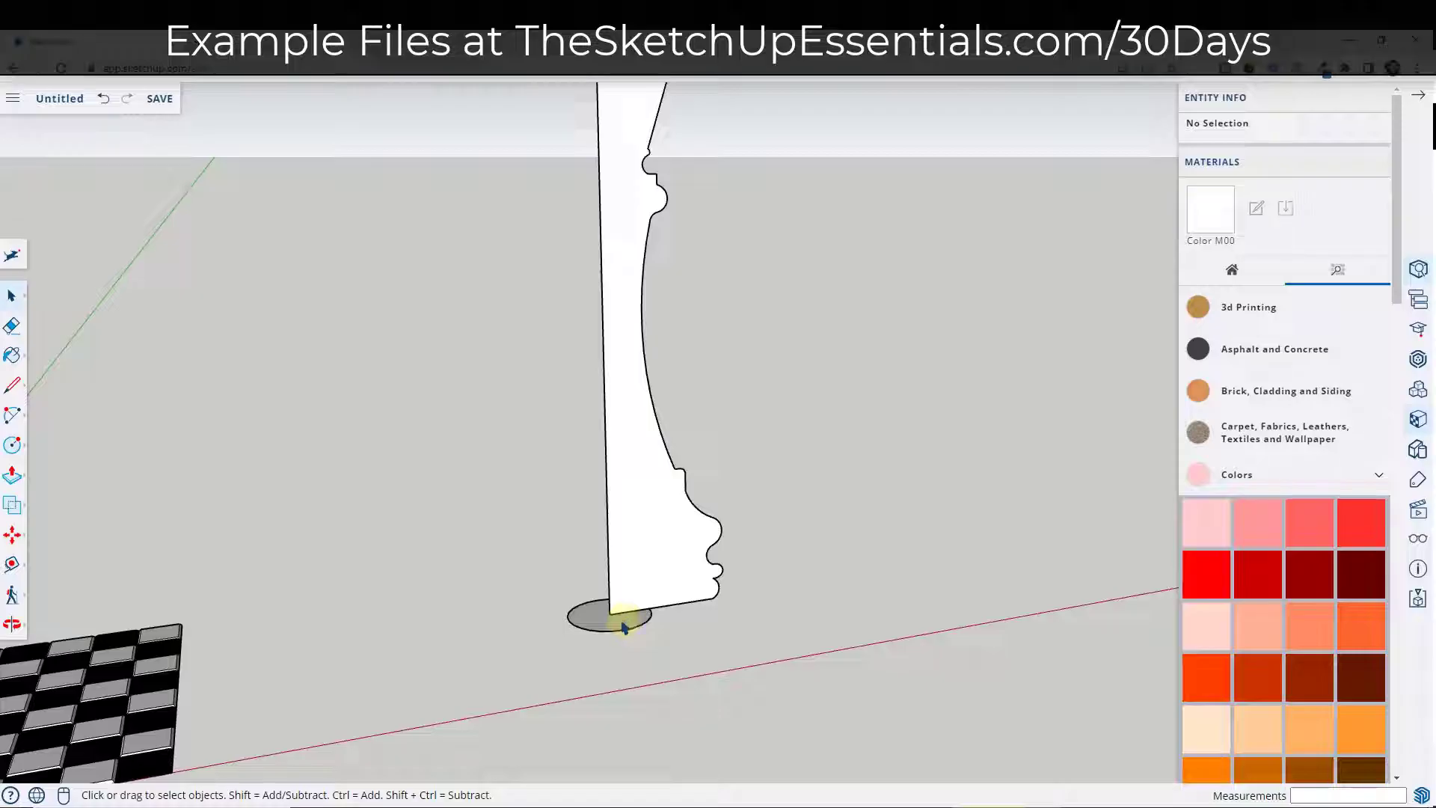
scroll(760, 589, up, 2)
middle_drag(760, 590, 657, 680)
scroll(688, 334, down, 3)
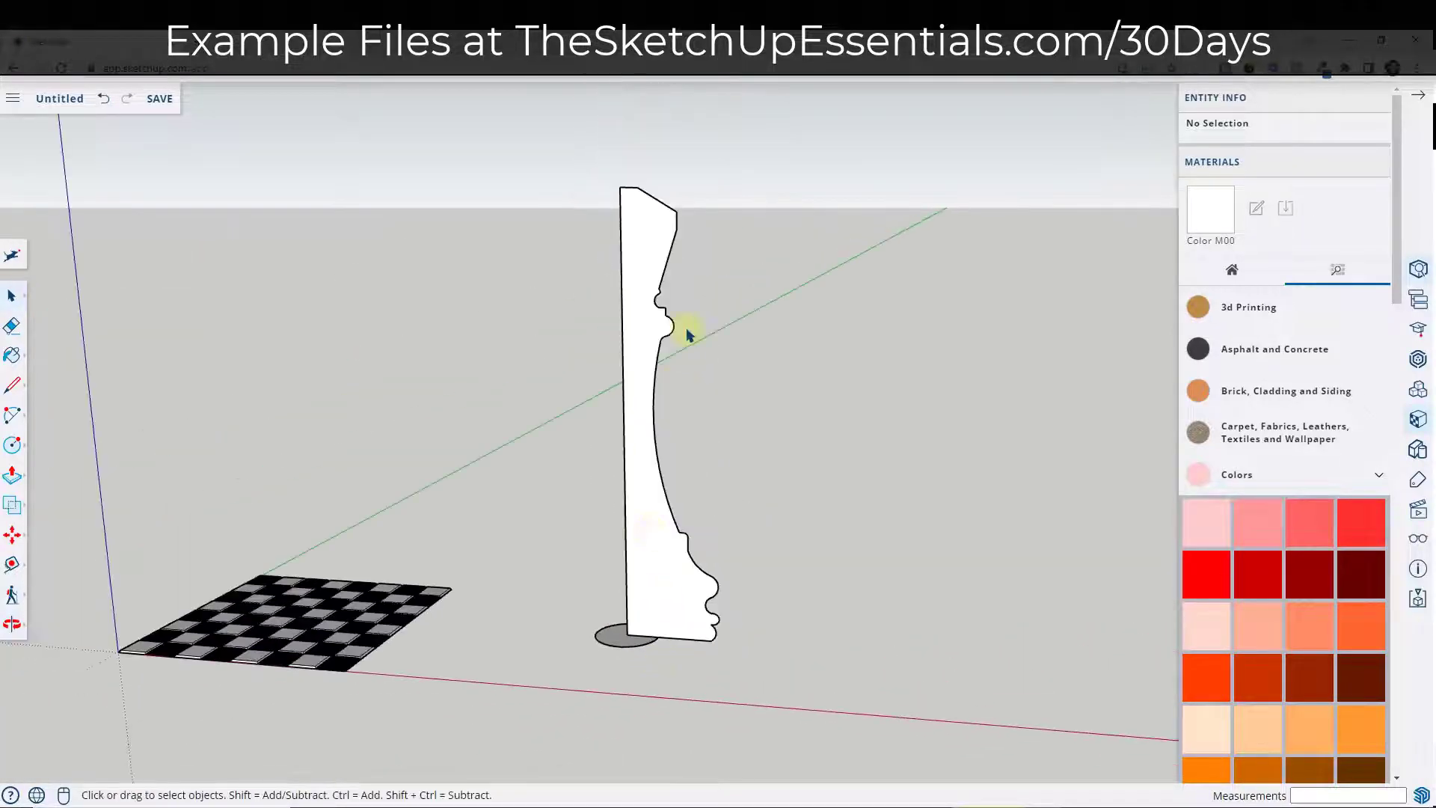
middle_drag(688, 335, 648, 346)
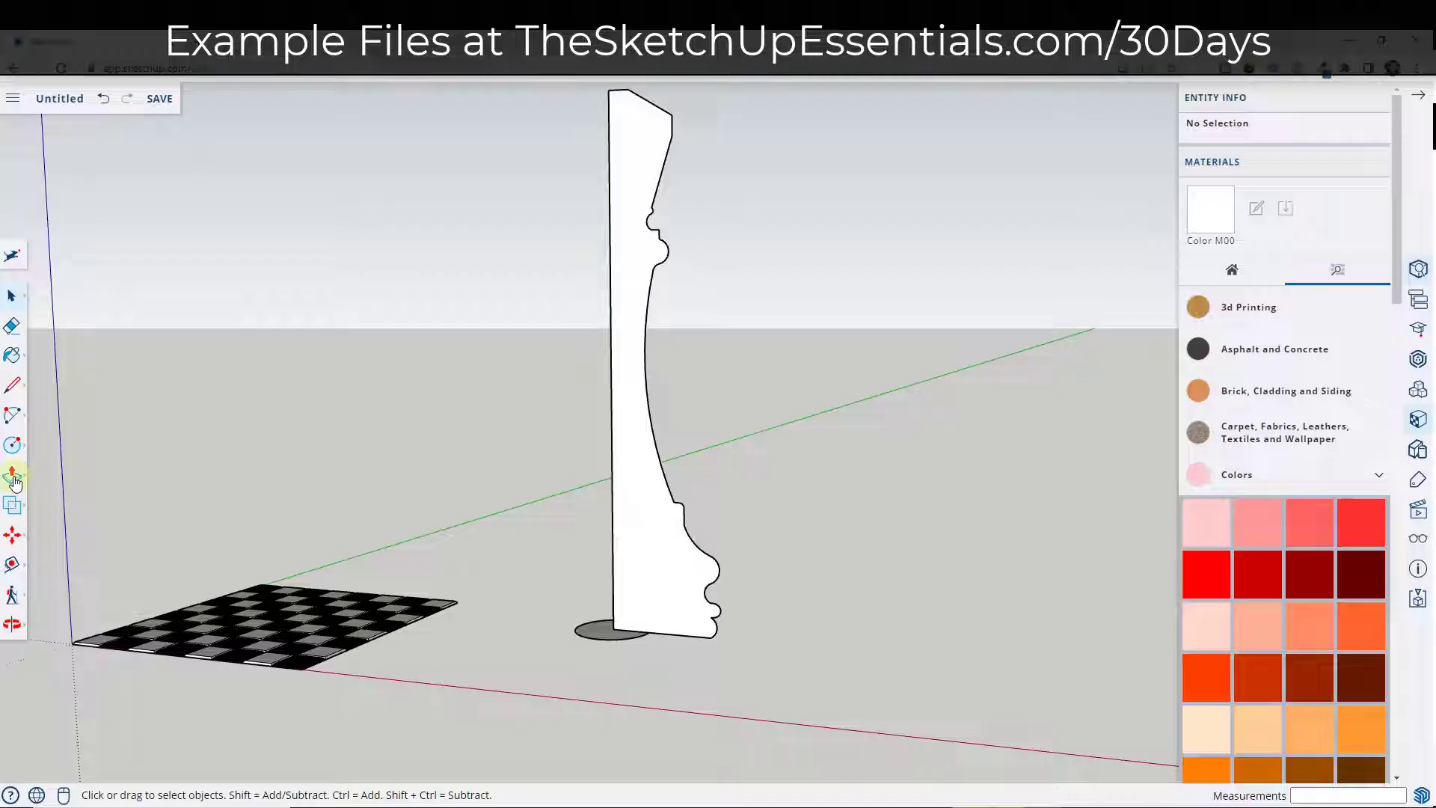
Locate the Follow Me tool, and switch to desktop SketchUp Pro to check the toolbar list for the Large Tool Set
click(15, 483)
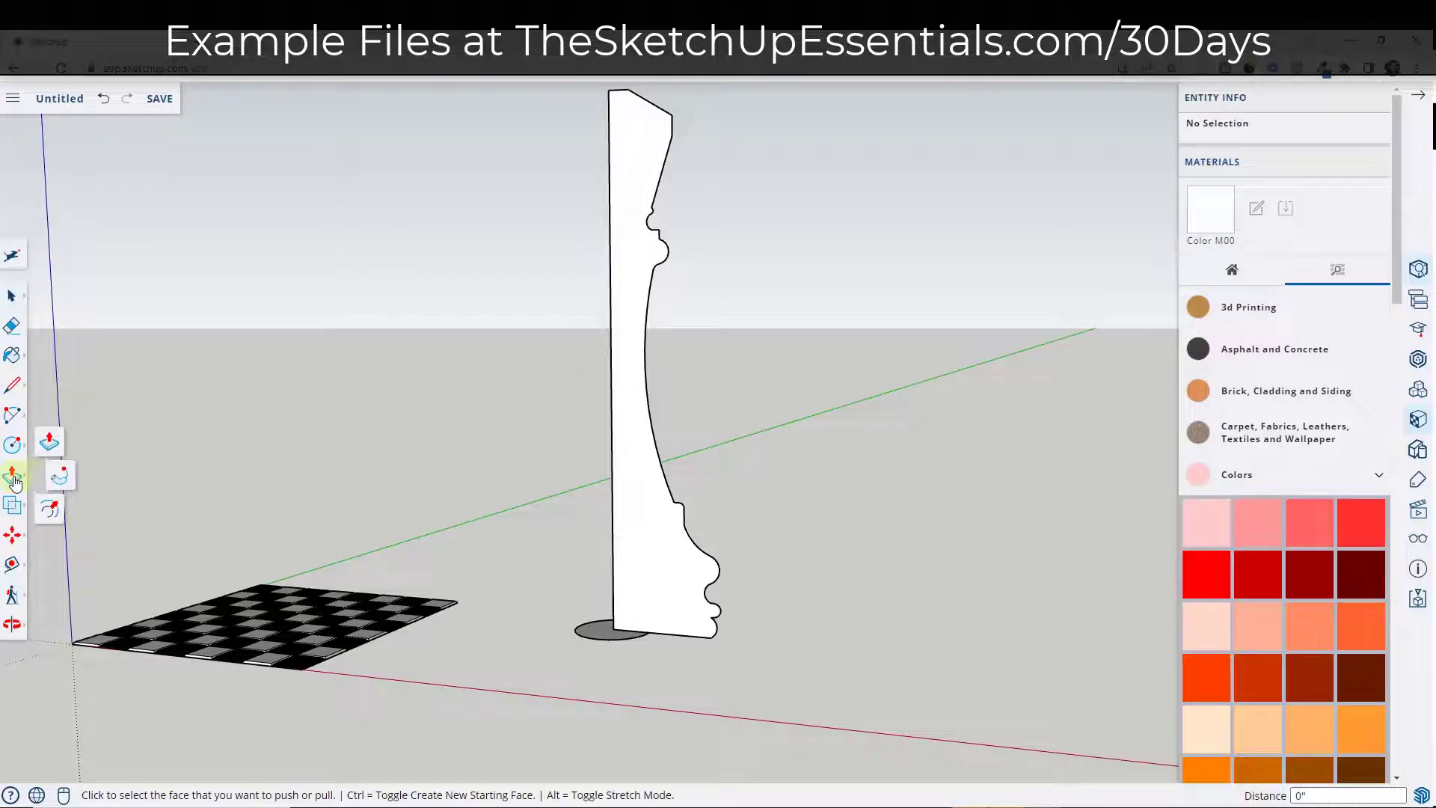
click(60, 482)
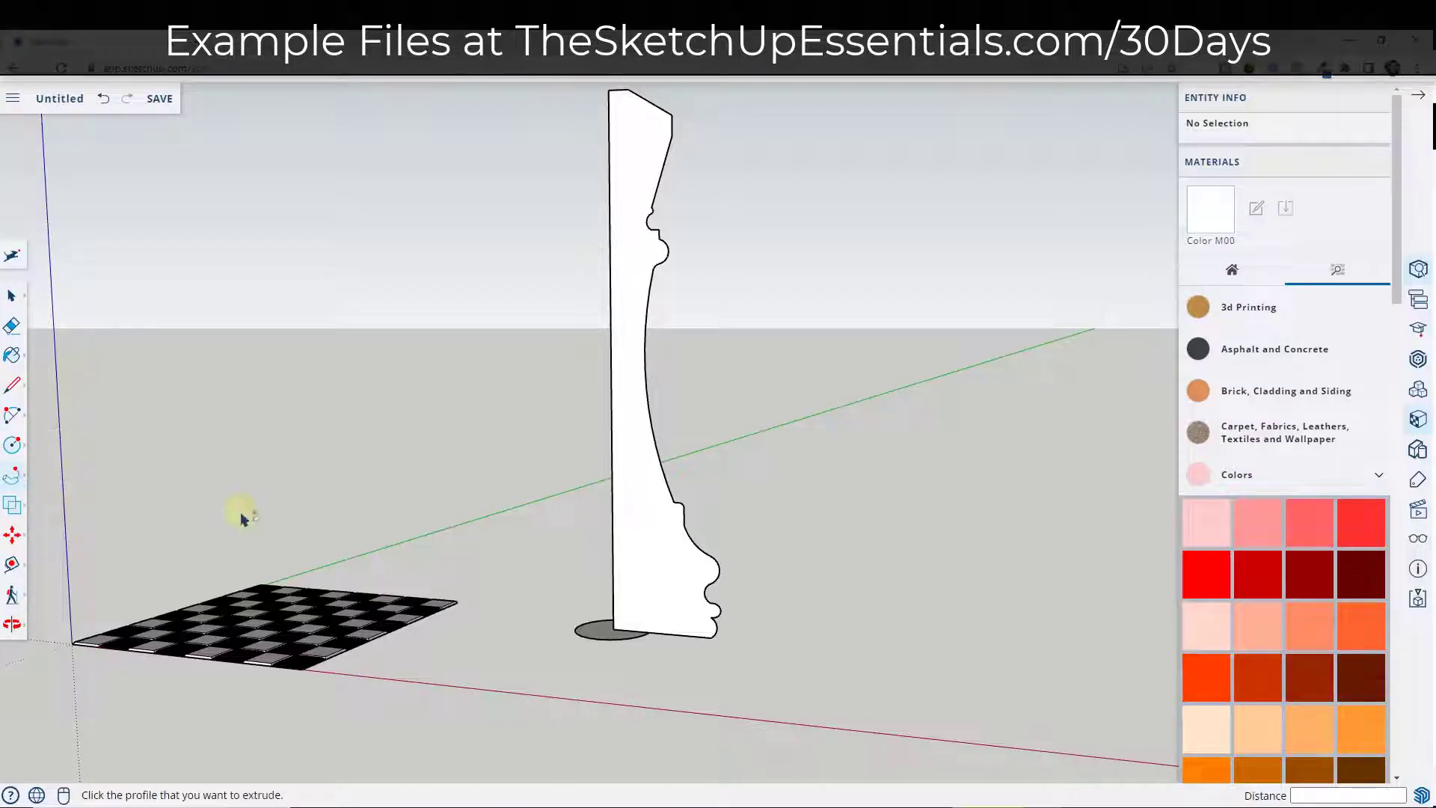
key(space)
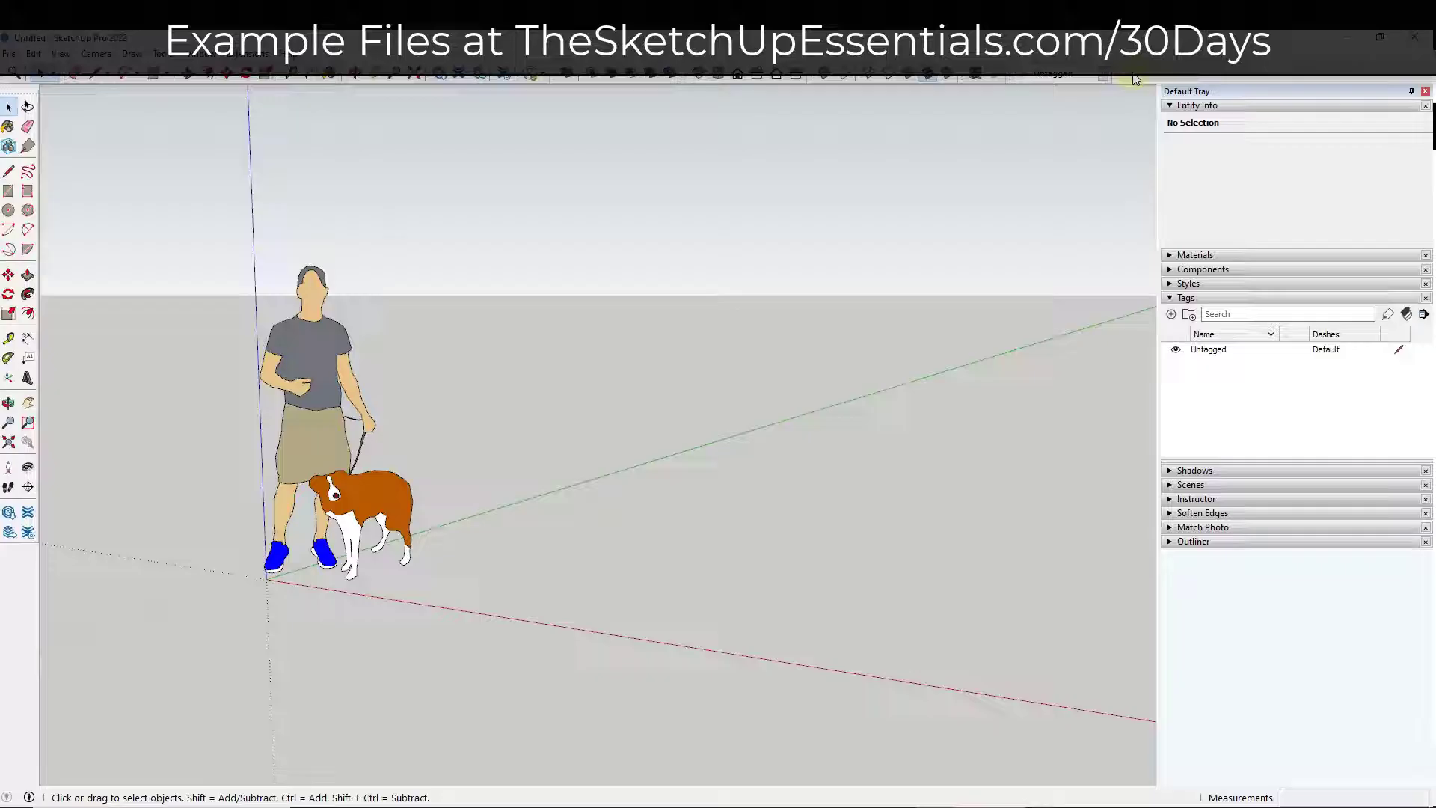
right_click(1134, 80)
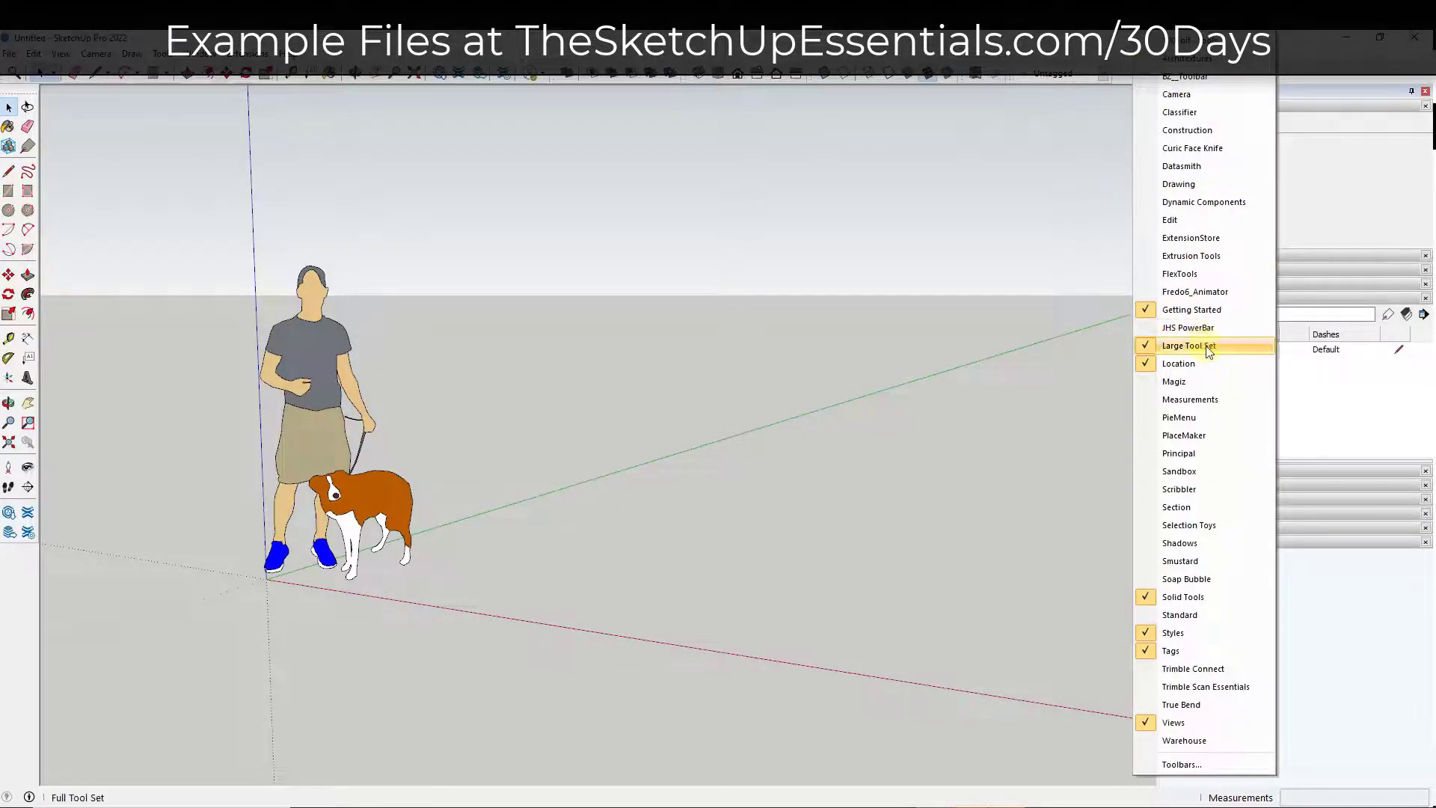
click(738, 414)
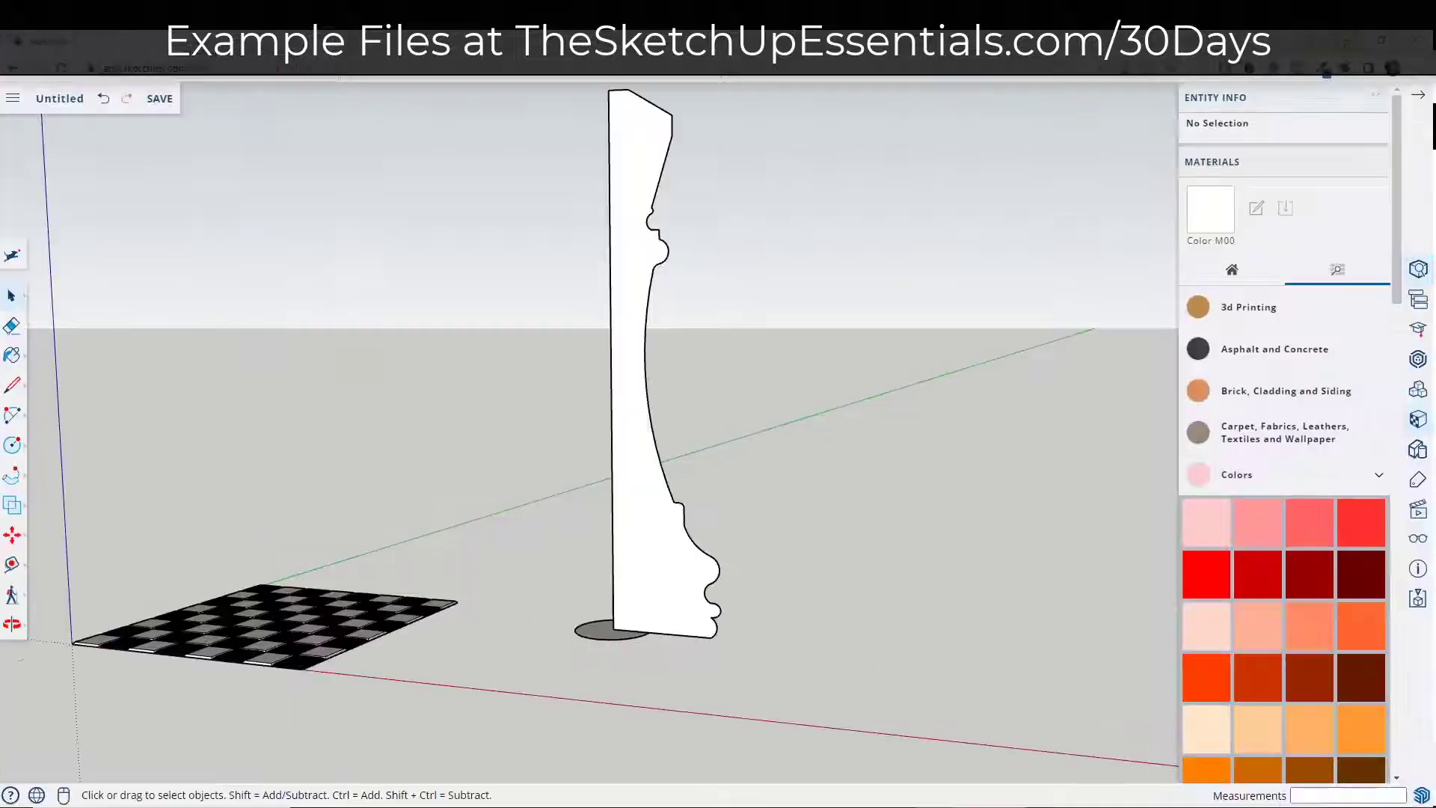
Inspect the circle under the half profile that serves as the Follow Me path
scroll(615, 638, up, 5)
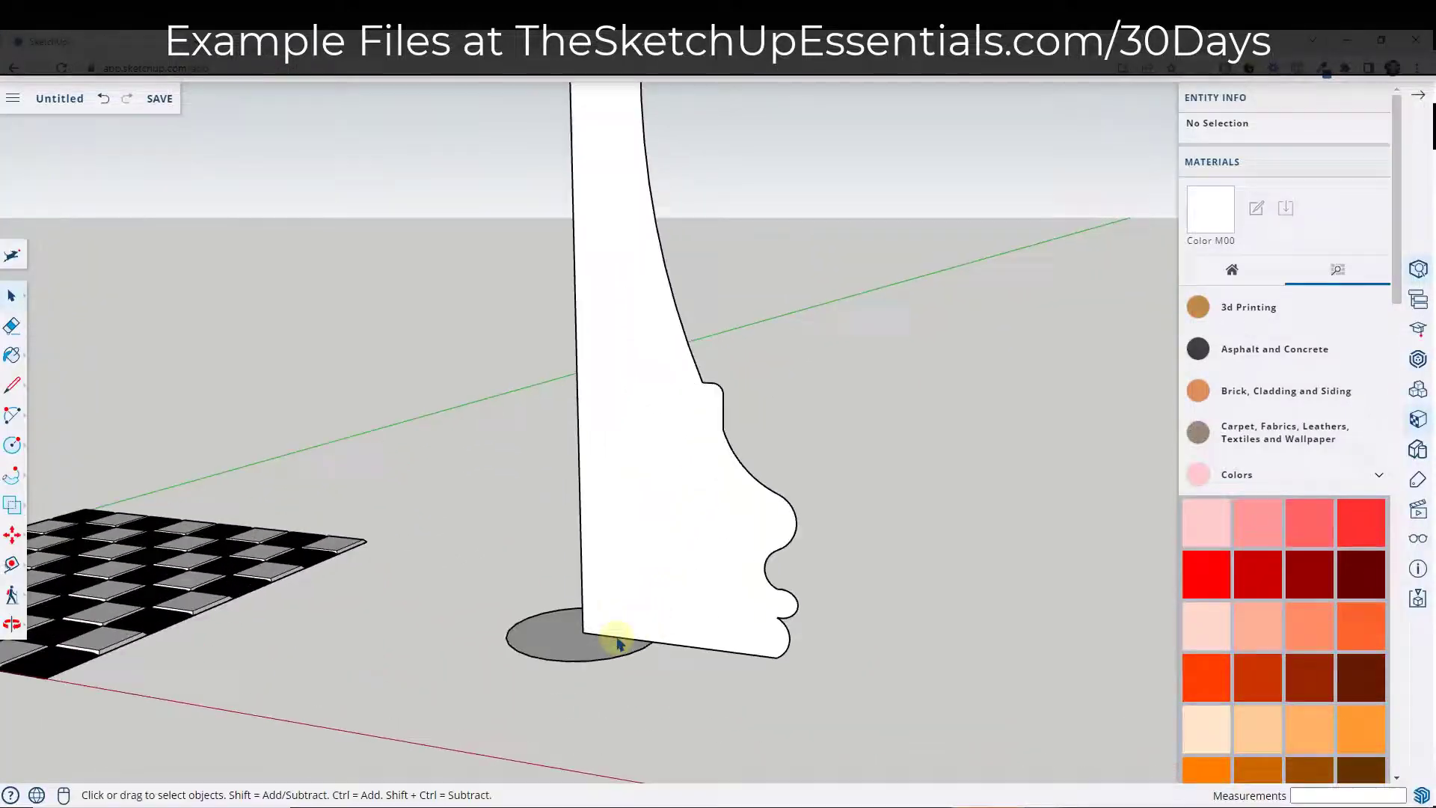
click(593, 672)
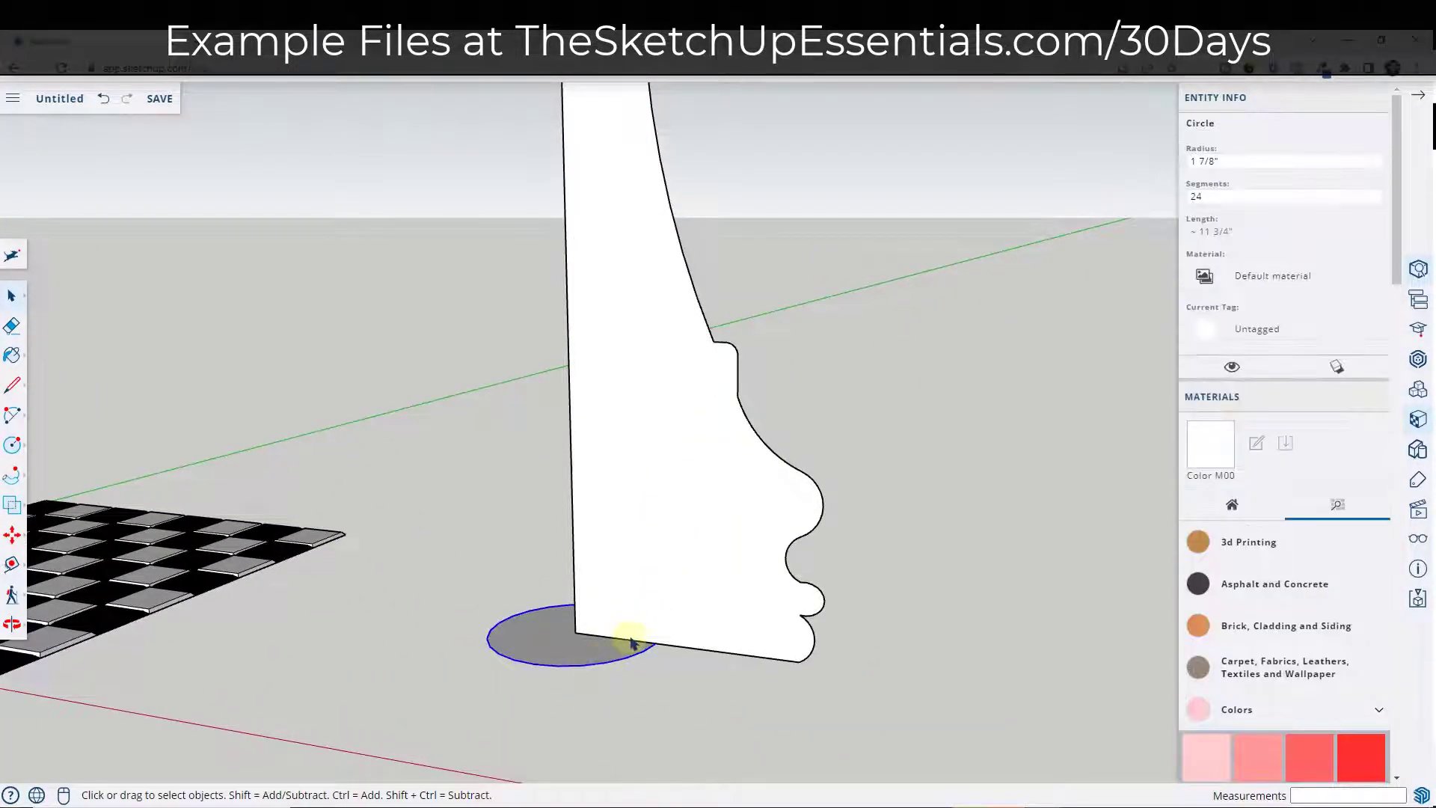
scroll(650, 598, down, 5)
click(683, 459)
middle_drag(683, 458, 675, 531)
scroll(675, 531, down, 2)
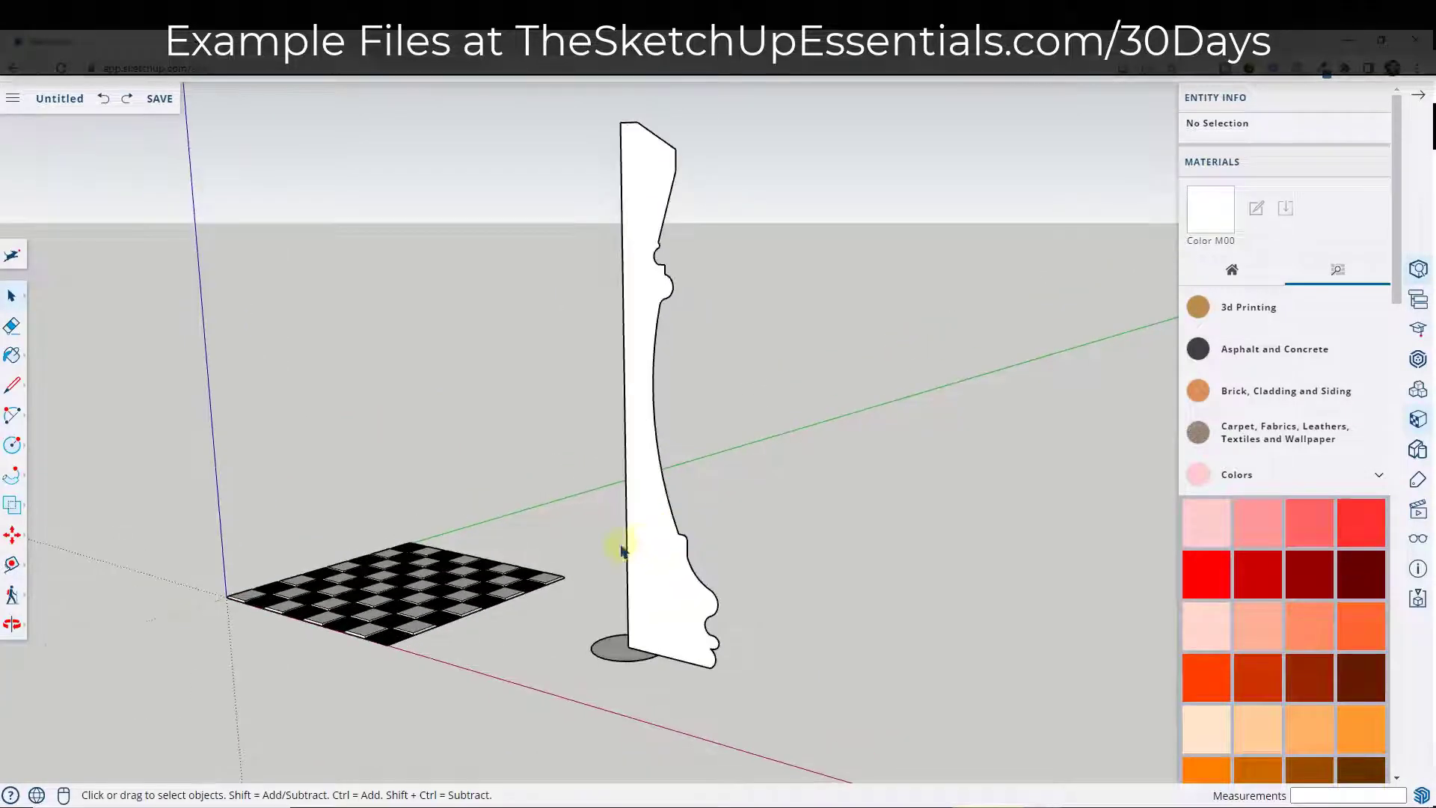
Sweep the half-profile face fully around the small base circle with Follow Me to form the king's body
click(15, 478)
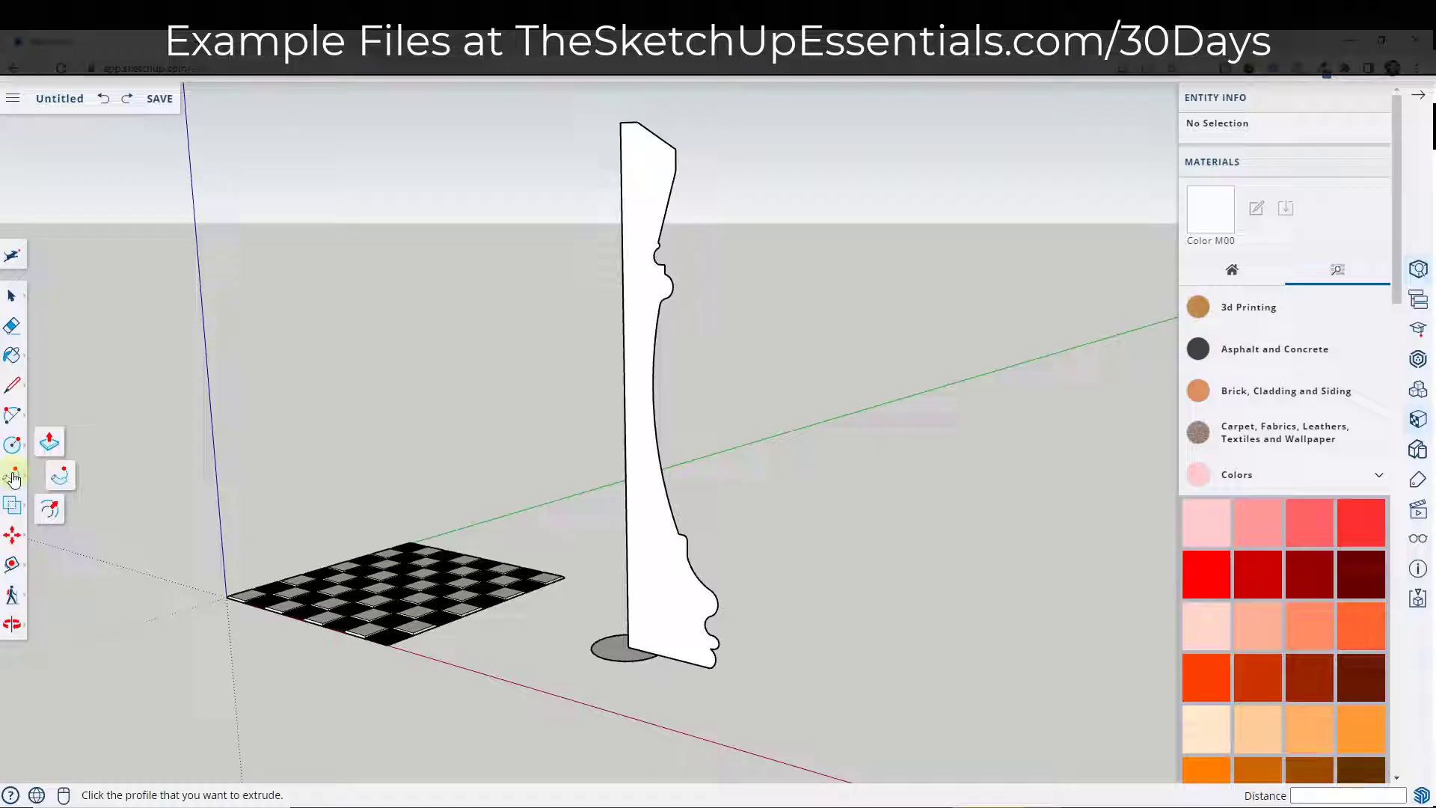
click(57, 479)
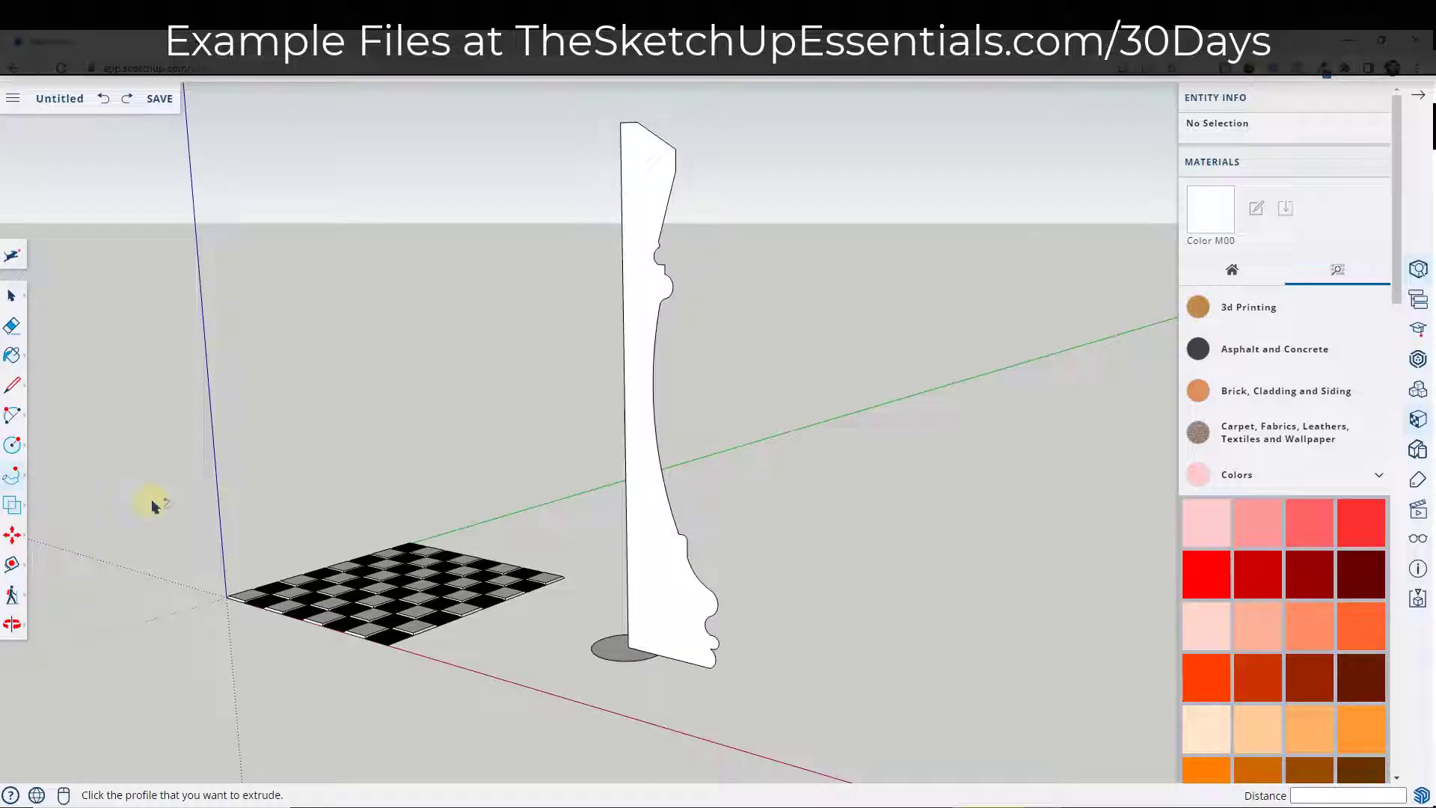
click(683, 608)
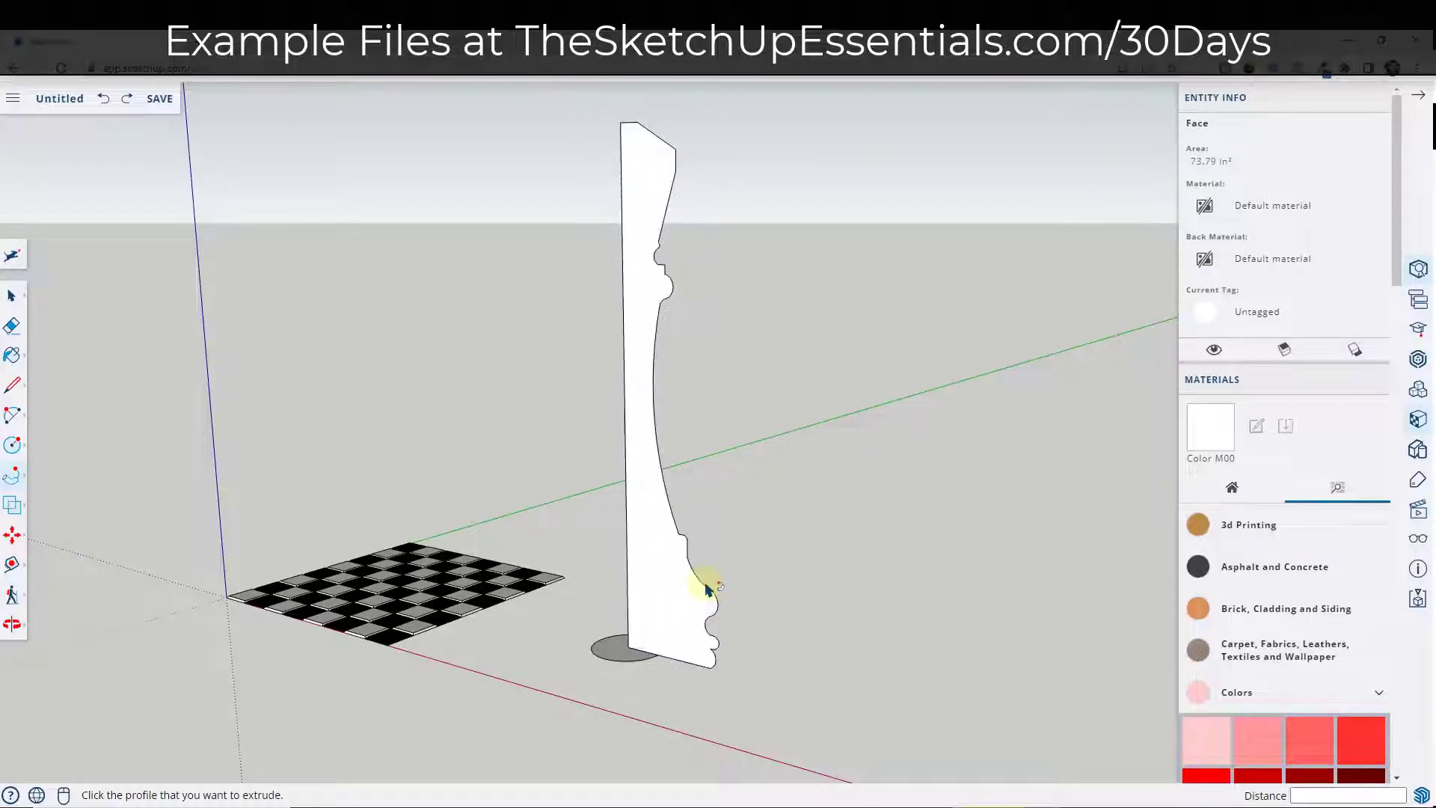
click(683, 587)
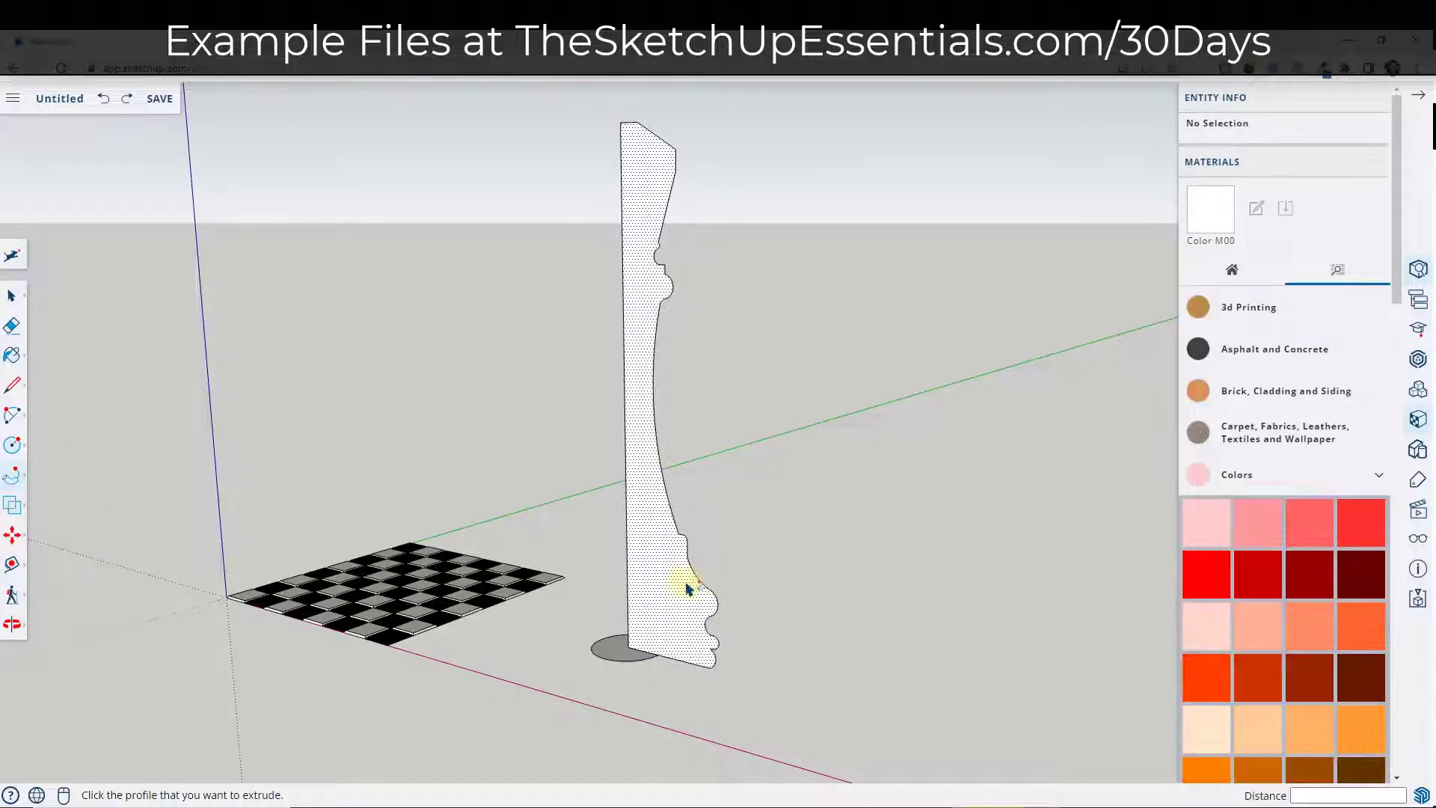
click(639, 426)
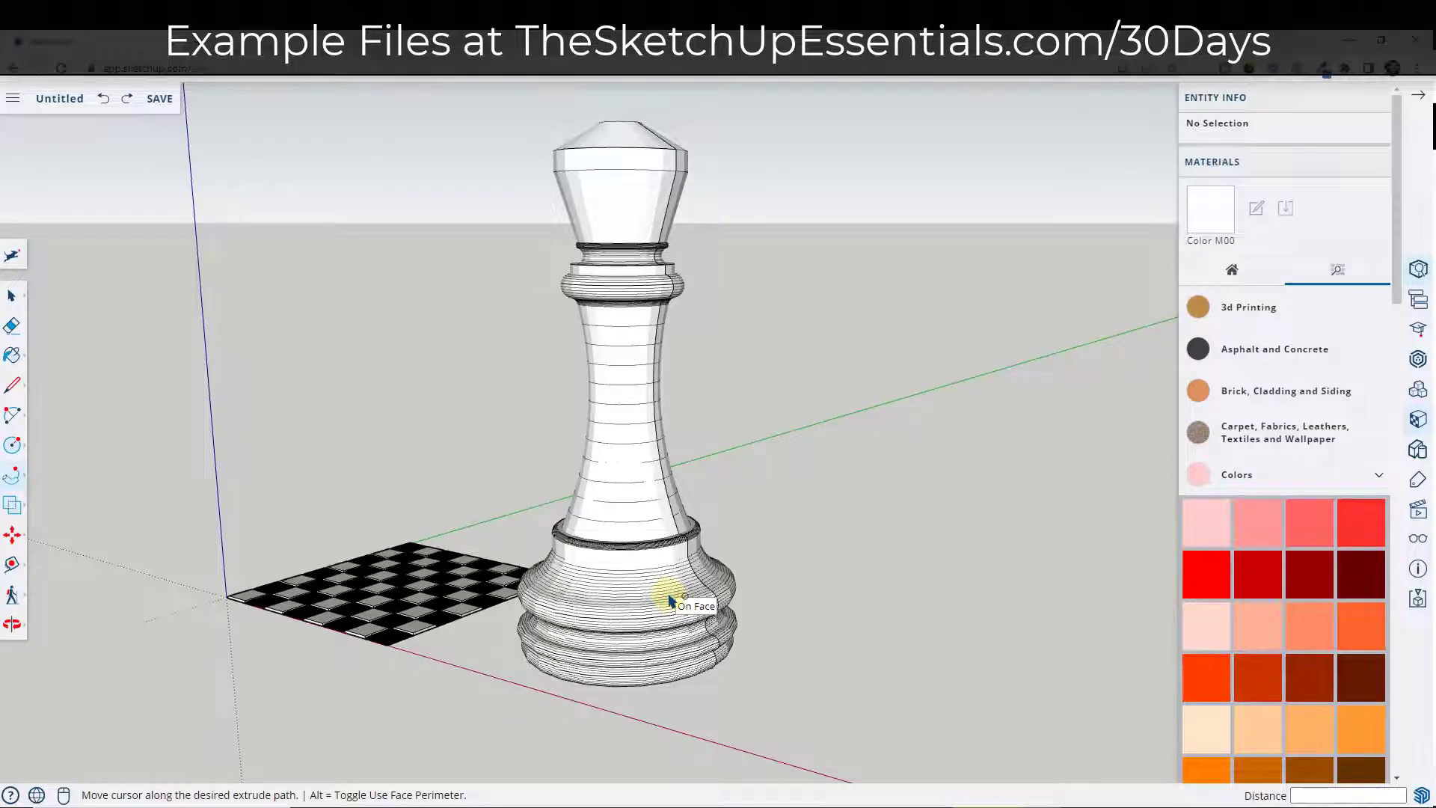
click(671, 601)
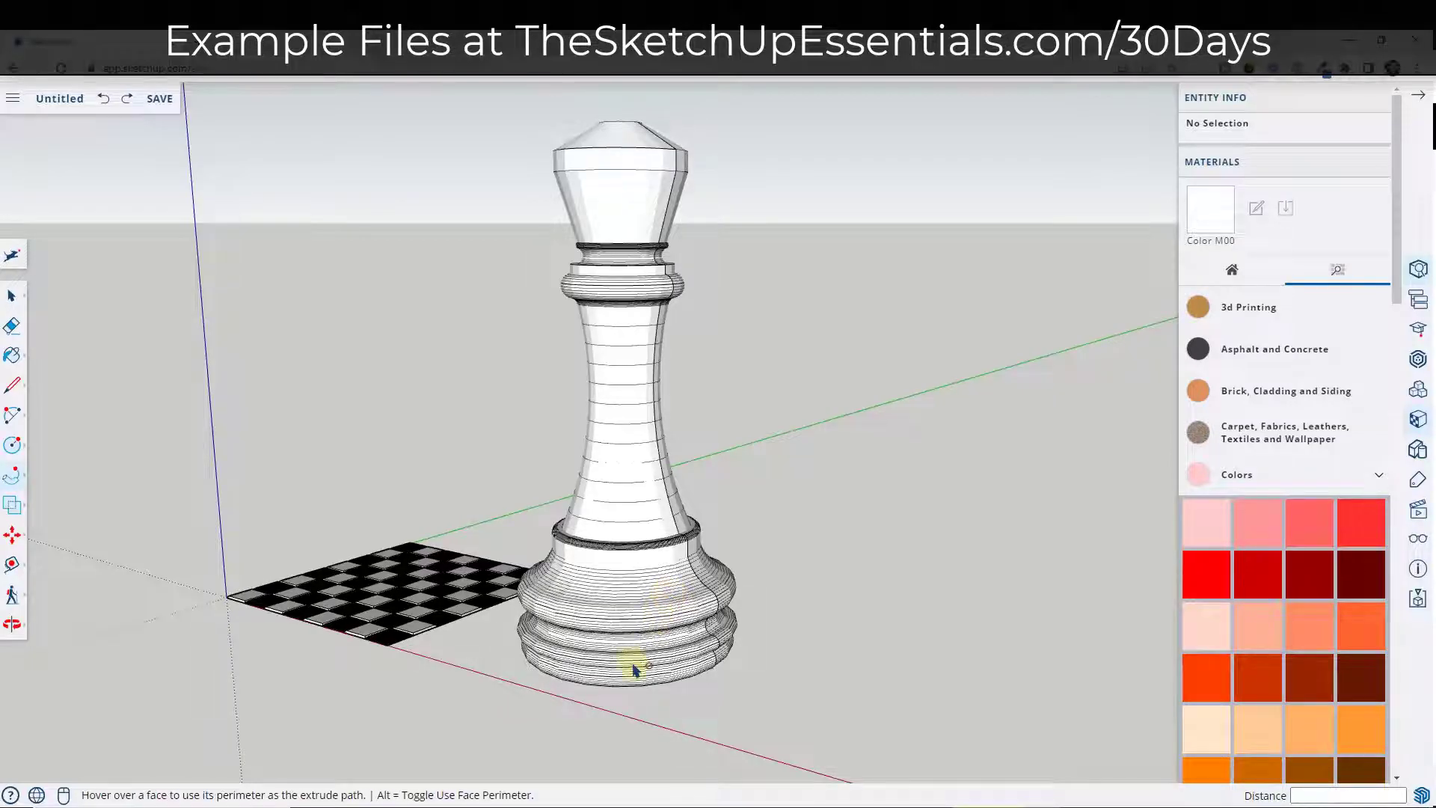
key(ctrl+z)
middle_drag(633, 670, 627, 587)
scroll(628, 664, up, 5)
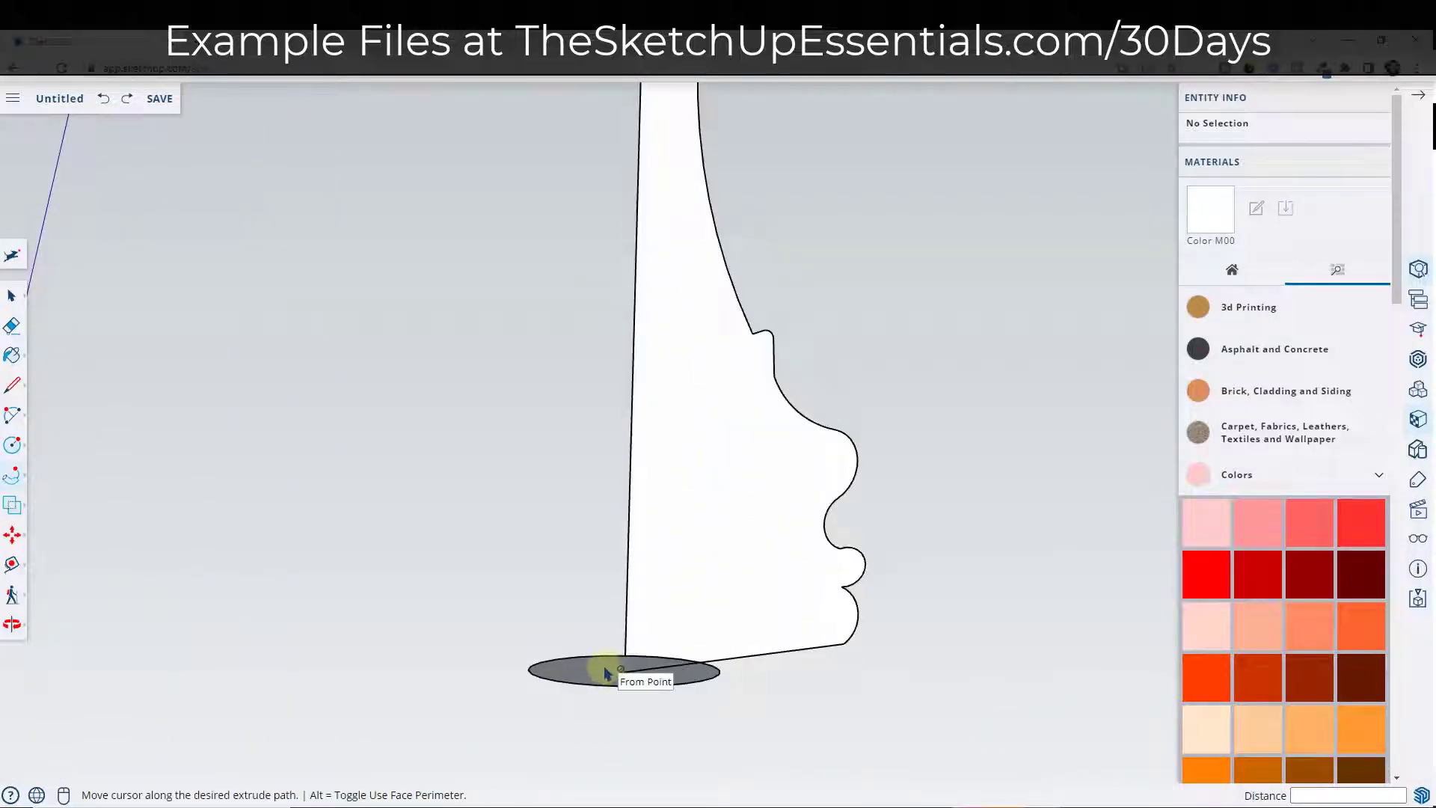
click(610, 659)
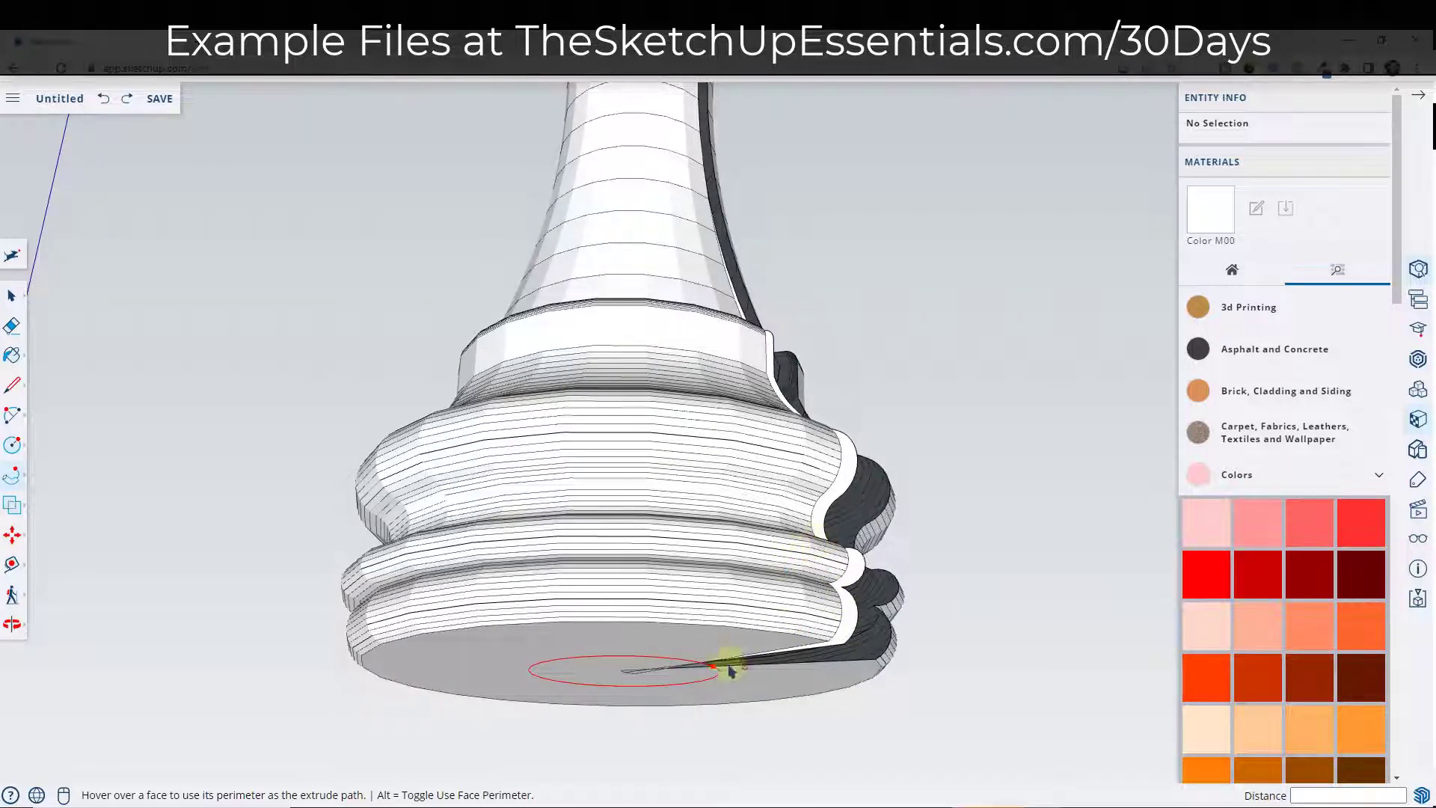
middle_drag(731, 669, 618, 590)
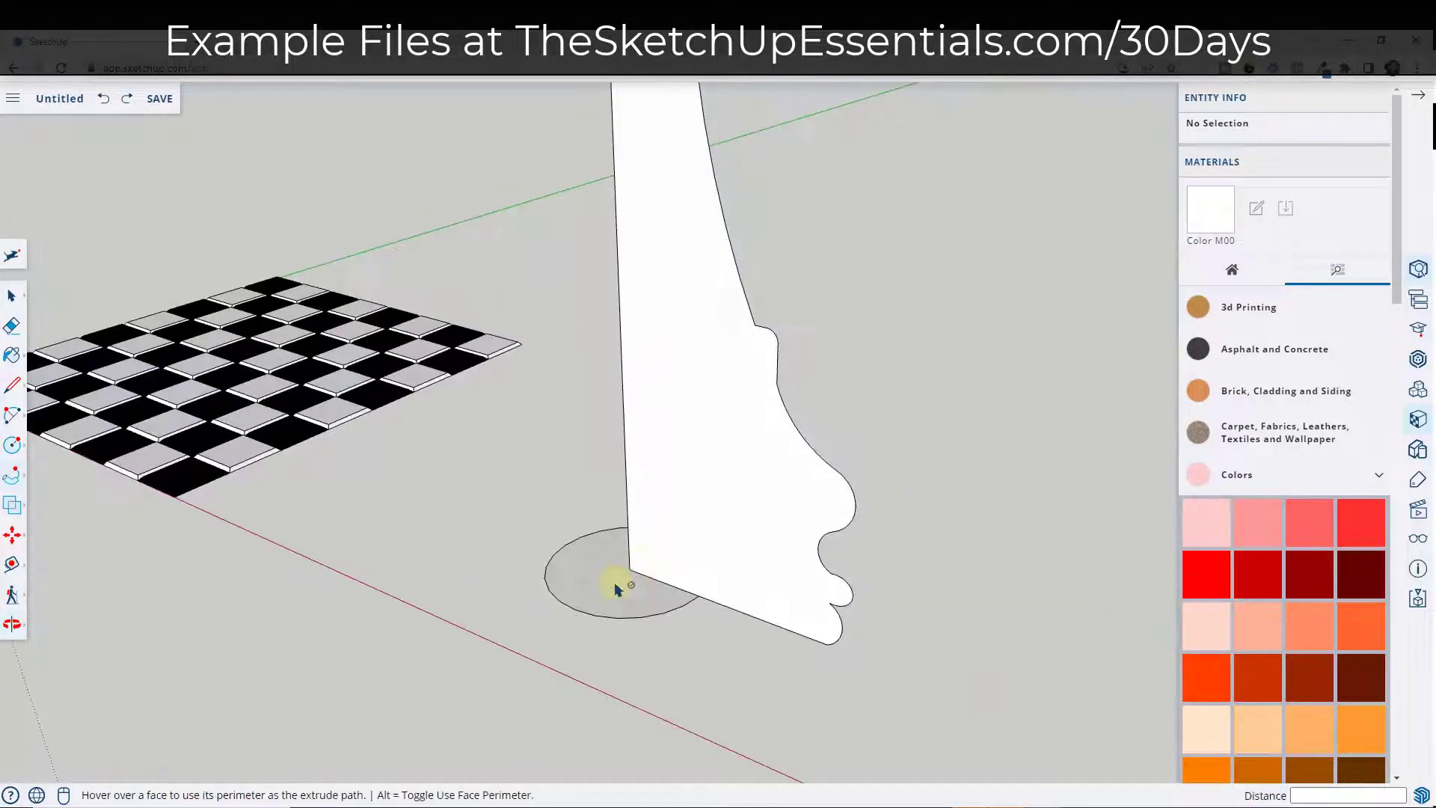
click(609, 565)
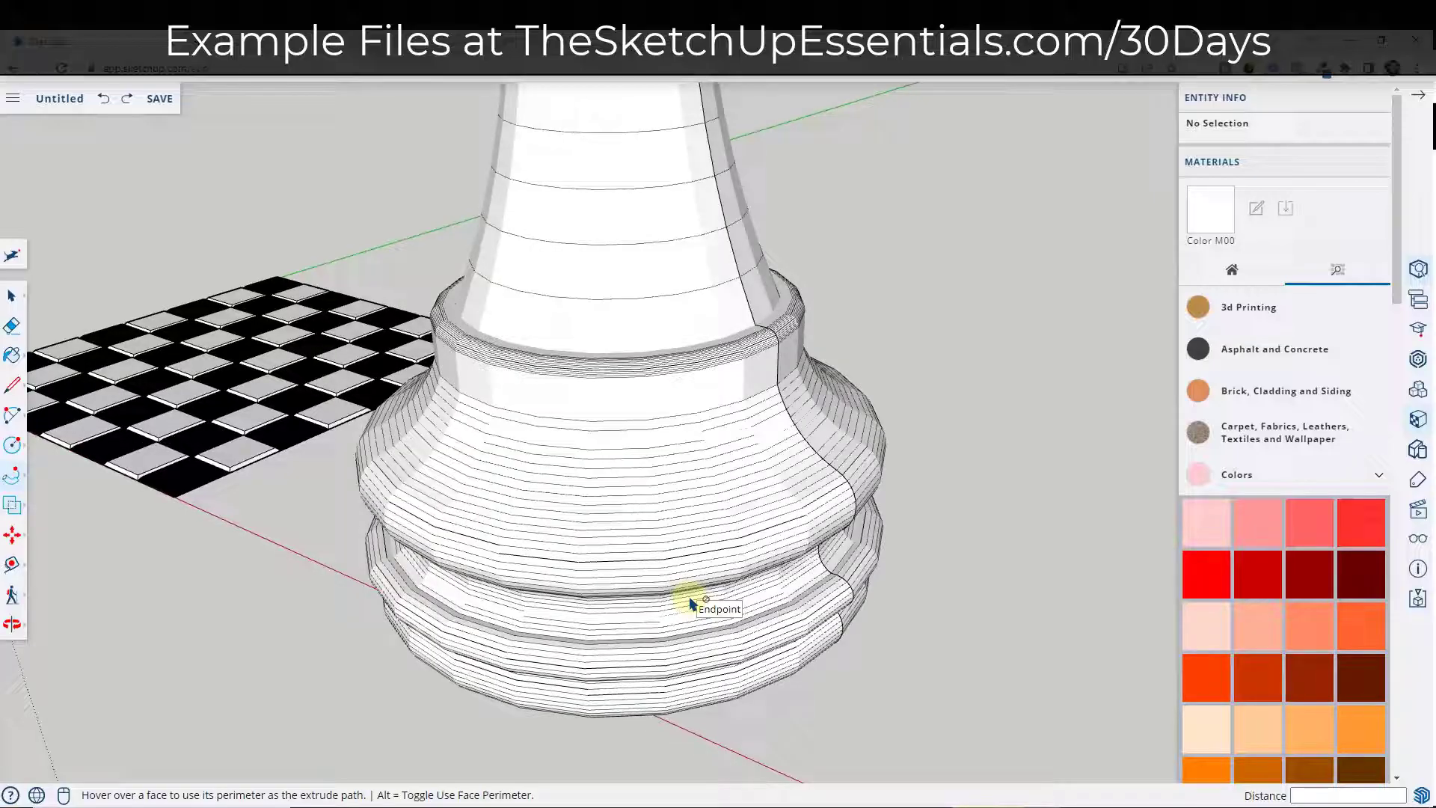
scroll(690, 600, down, 6)
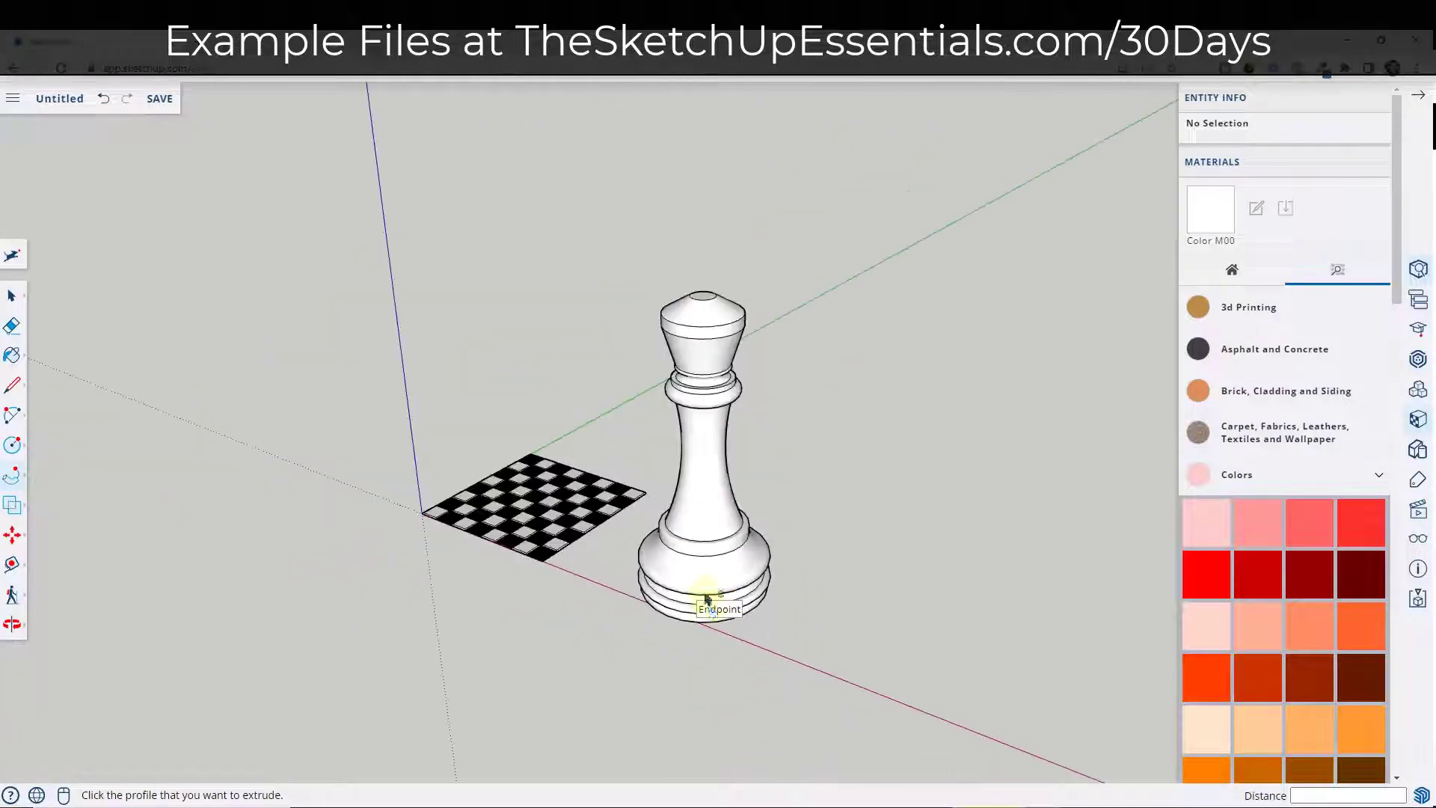
Draw a line across the rim of the king's open underside to cap the base with faces
middle_drag(705, 596, 693, 195)
key(space)
scroll(743, 561, up, 5)
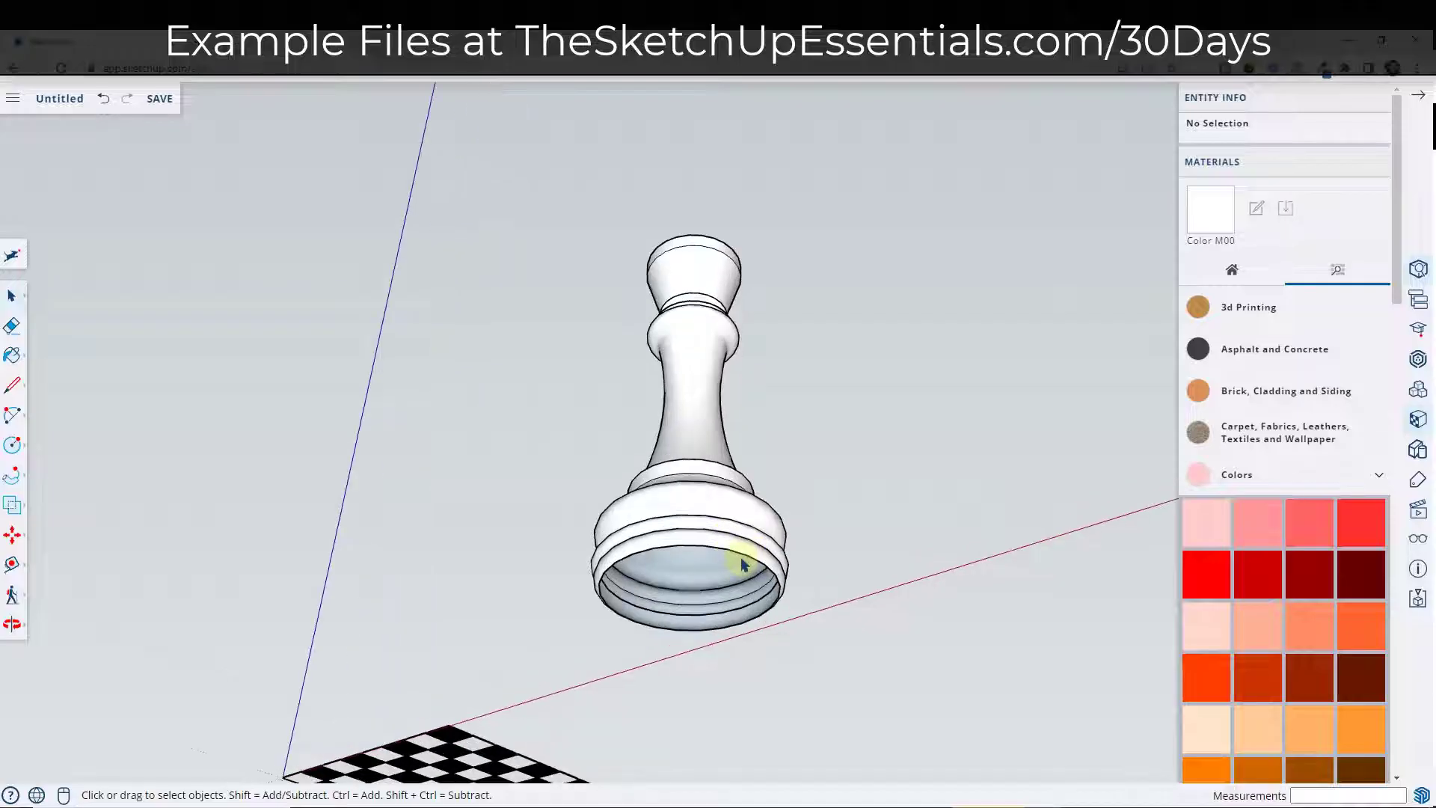
key(l)
scroll(560, 576, up, 3)
scroll(523, 577, up, 1)
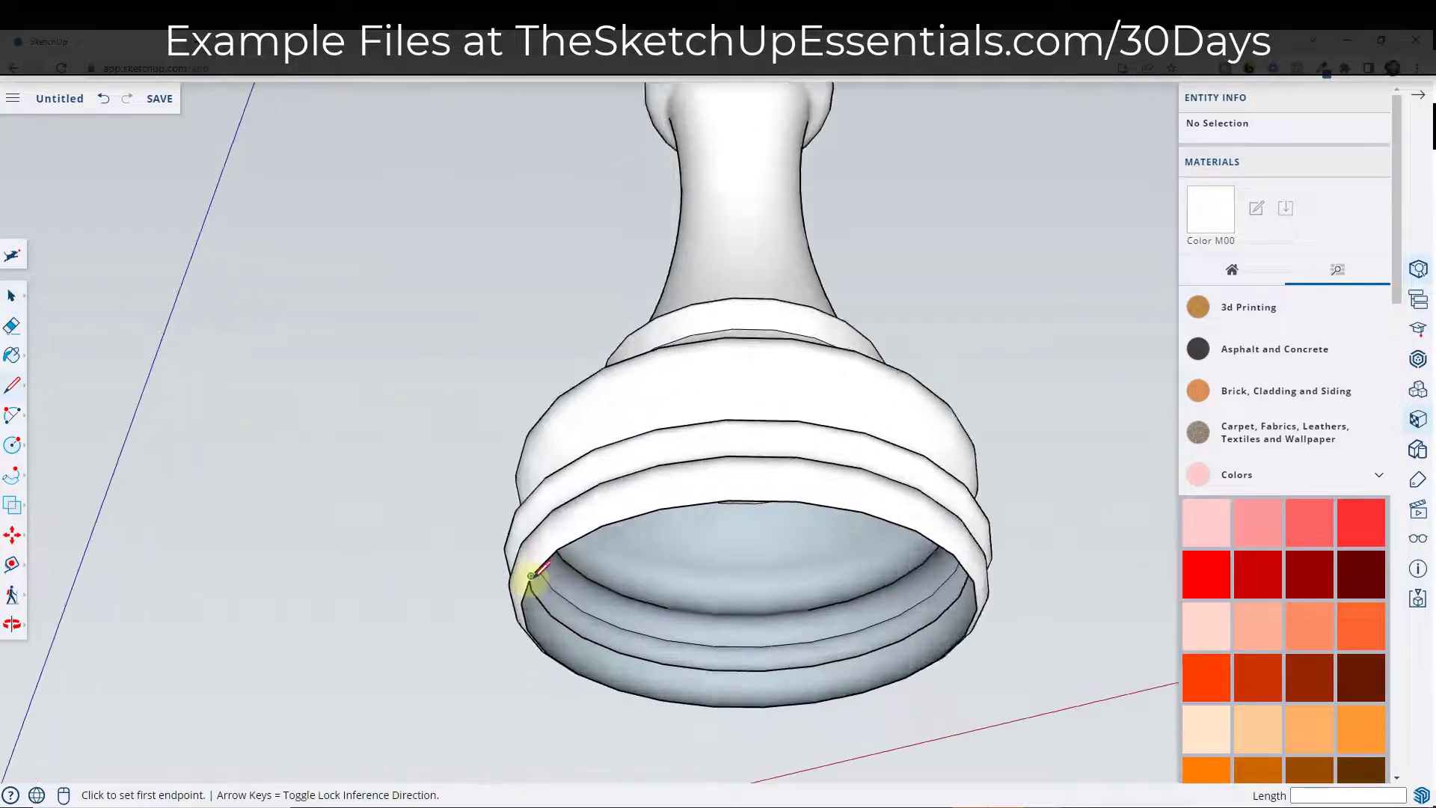
click(531, 576)
click(964, 635)
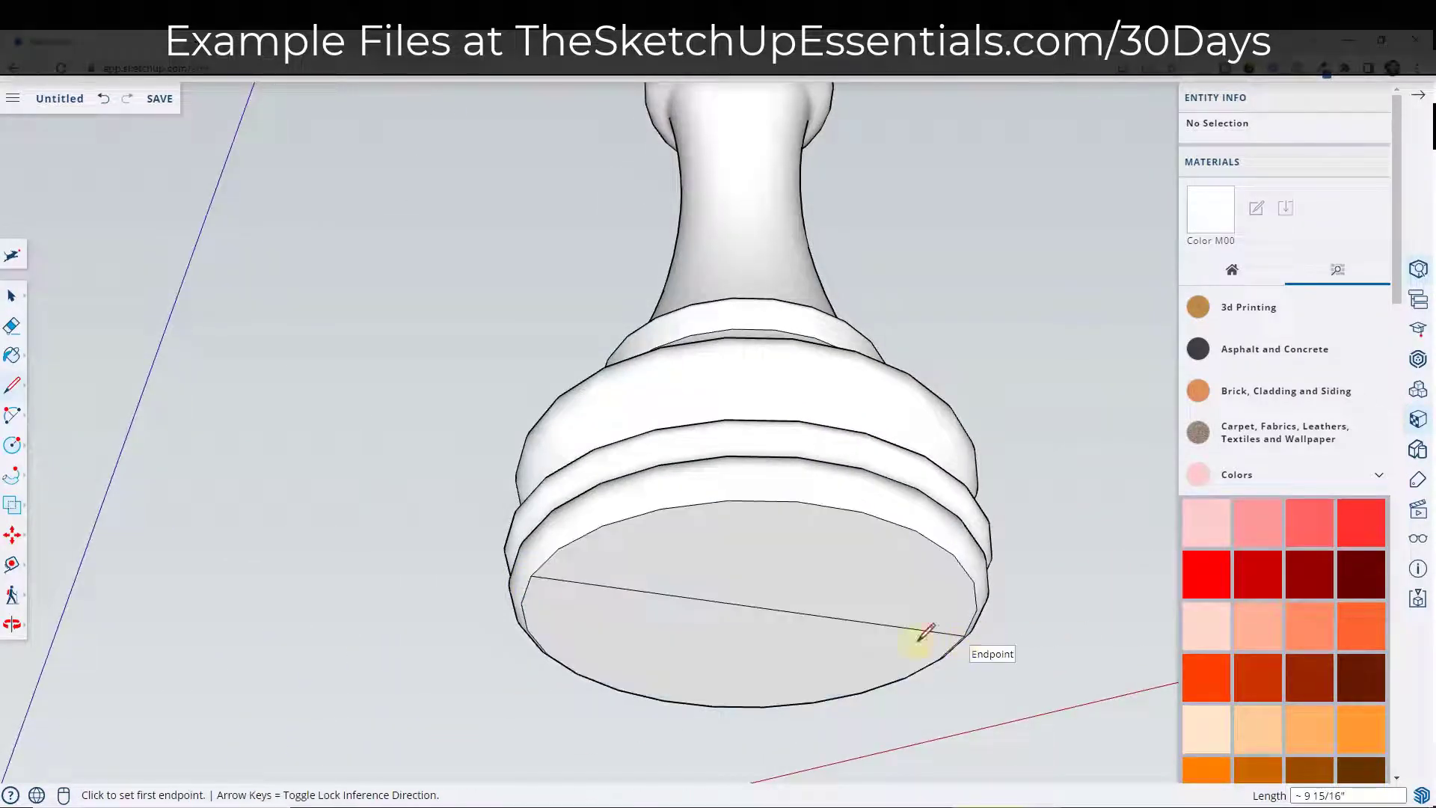
Erase the line dividing the king's underside to merge the base into one face
key(e)
click(833, 615)
scroll(785, 353, down, 10)
mouse_move(785, 352)
middle_down()
mouse_move(833, 721)
mouse_move(785, 417)
mouse_move(789, 299)
middle_up()
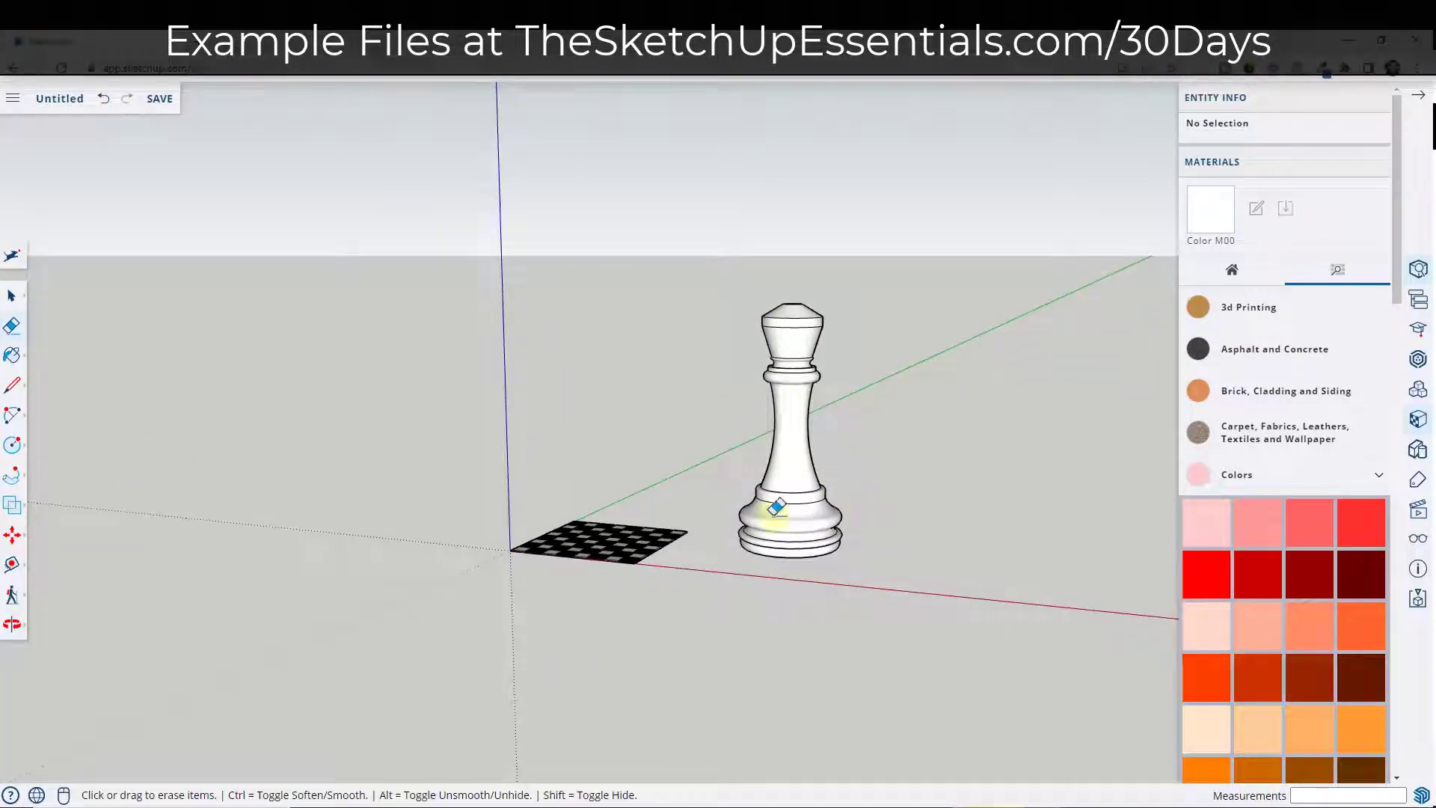
Unhide all hidden objects to bring back the chess piece reference image behind the king's head
key(space)
scroll(817, 282, up, 10)
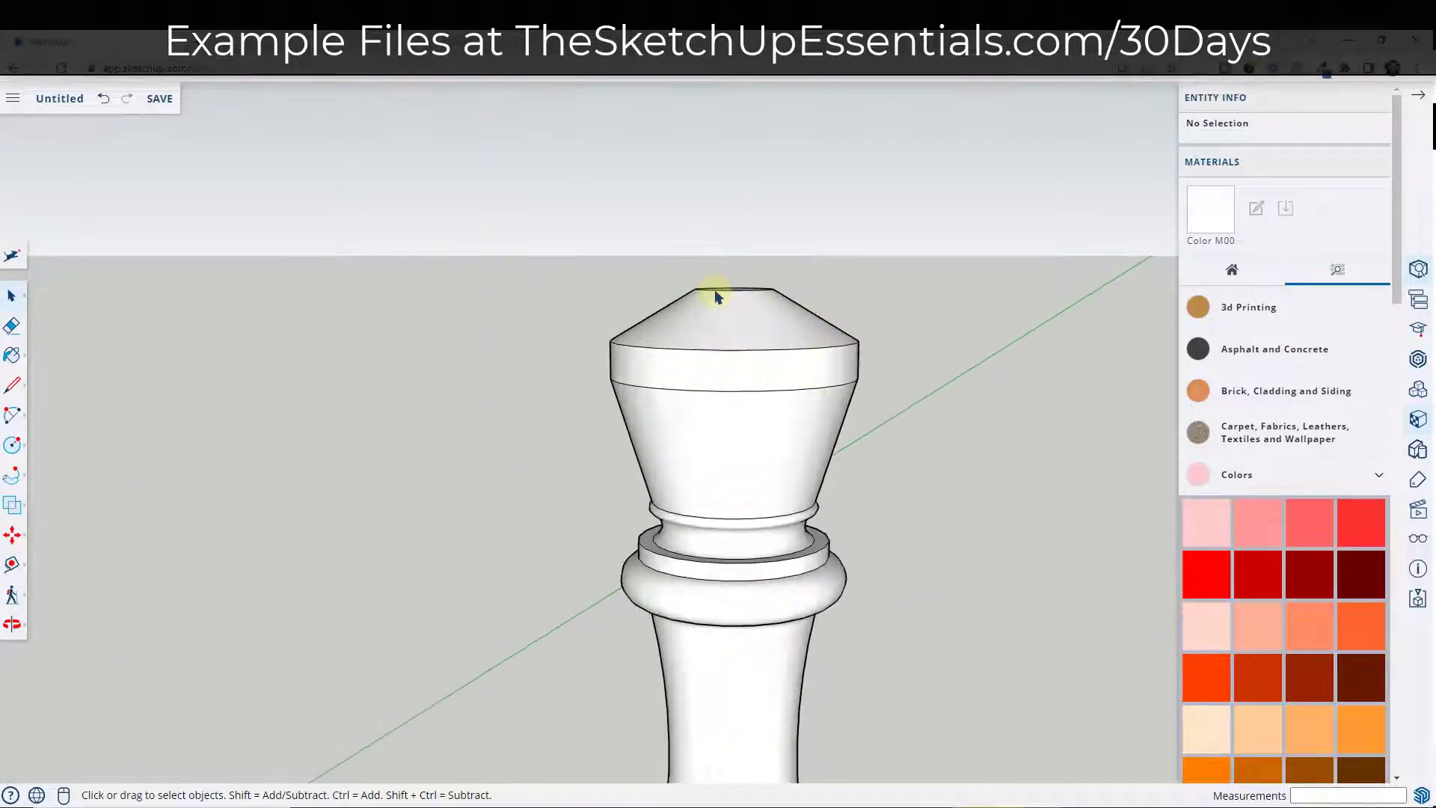
mouse_move(715, 297)
middle_down()
mouse_move(759, 355)
mouse_move(733, 310)
middle_up()
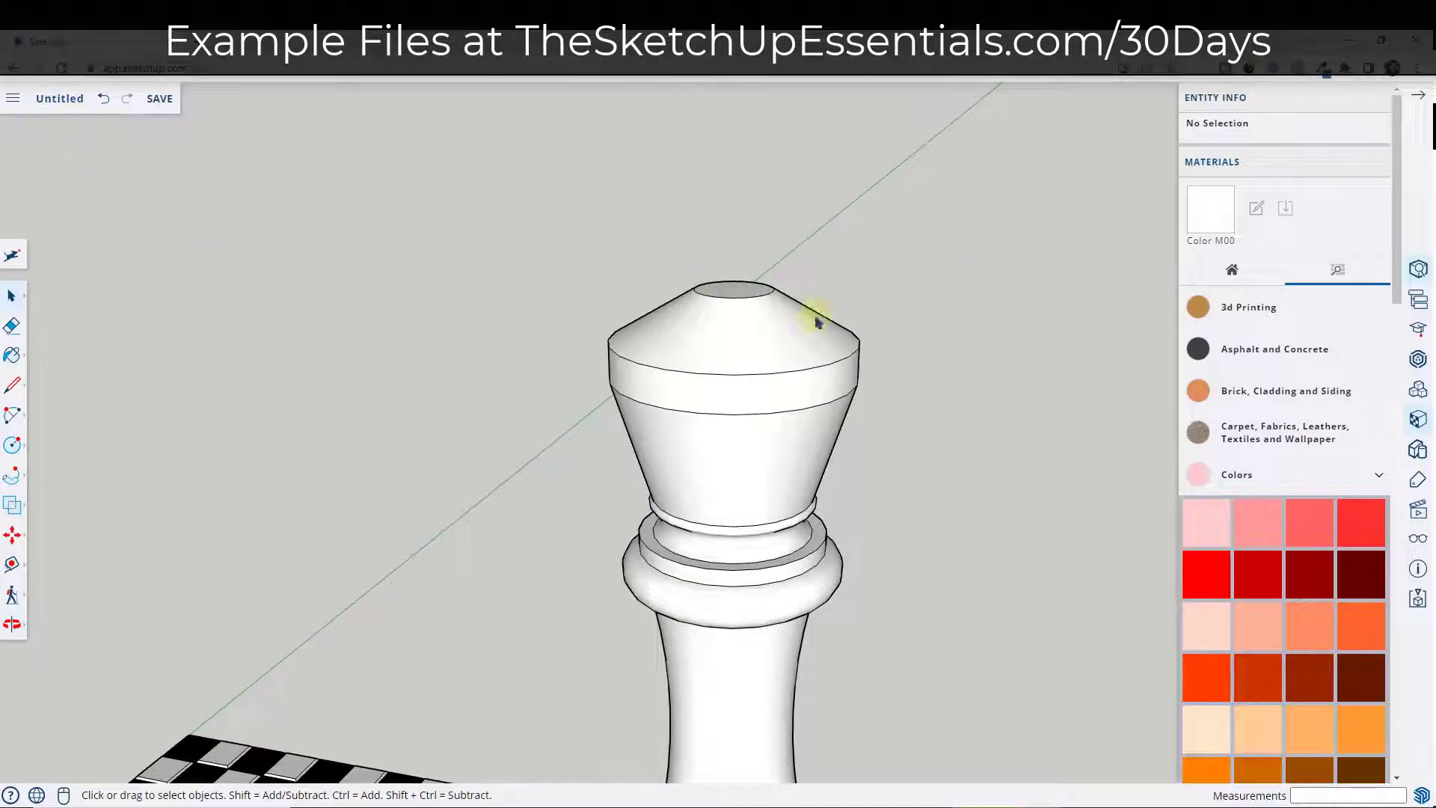
click(1418, 516)
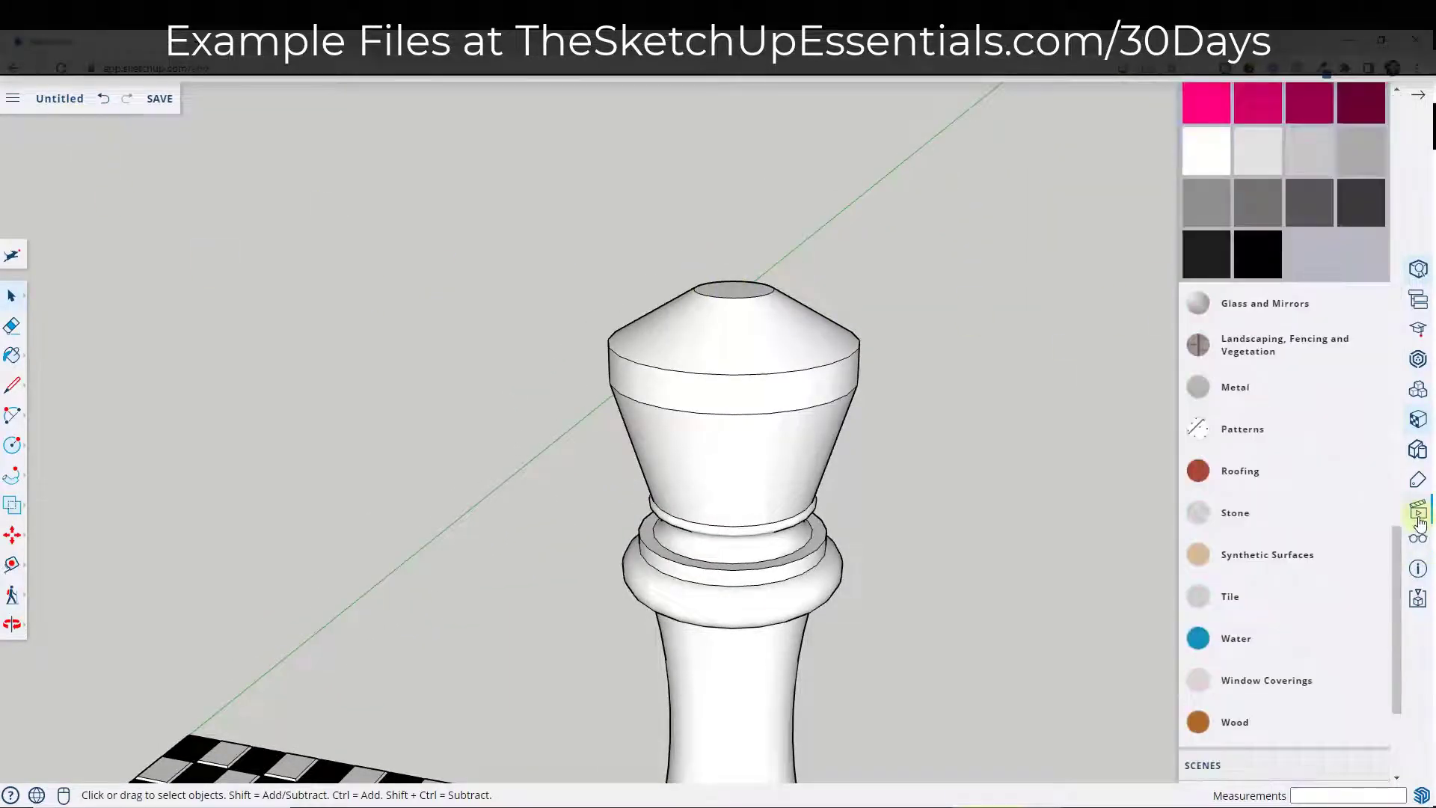
click(1416, 542)
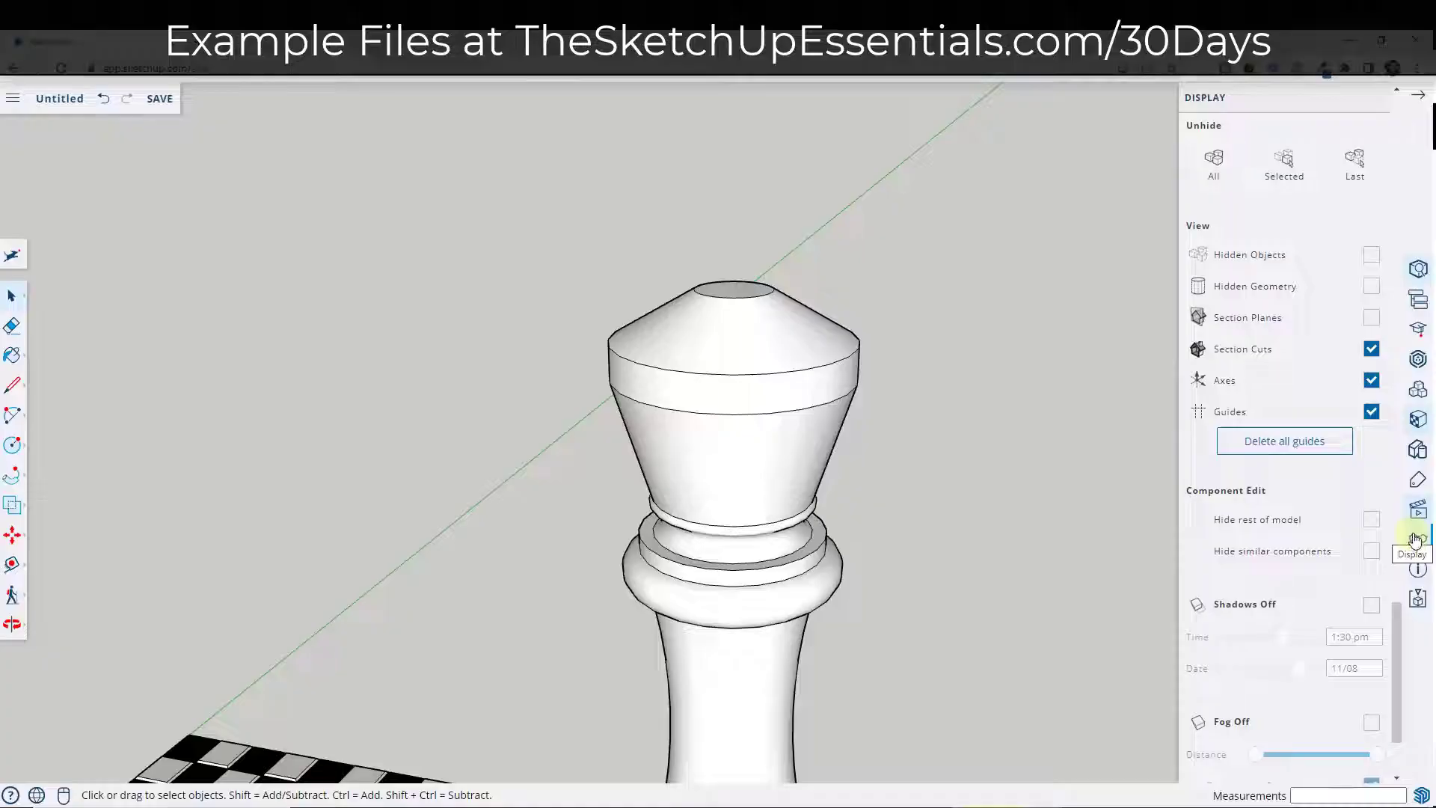
click(1216, 160)
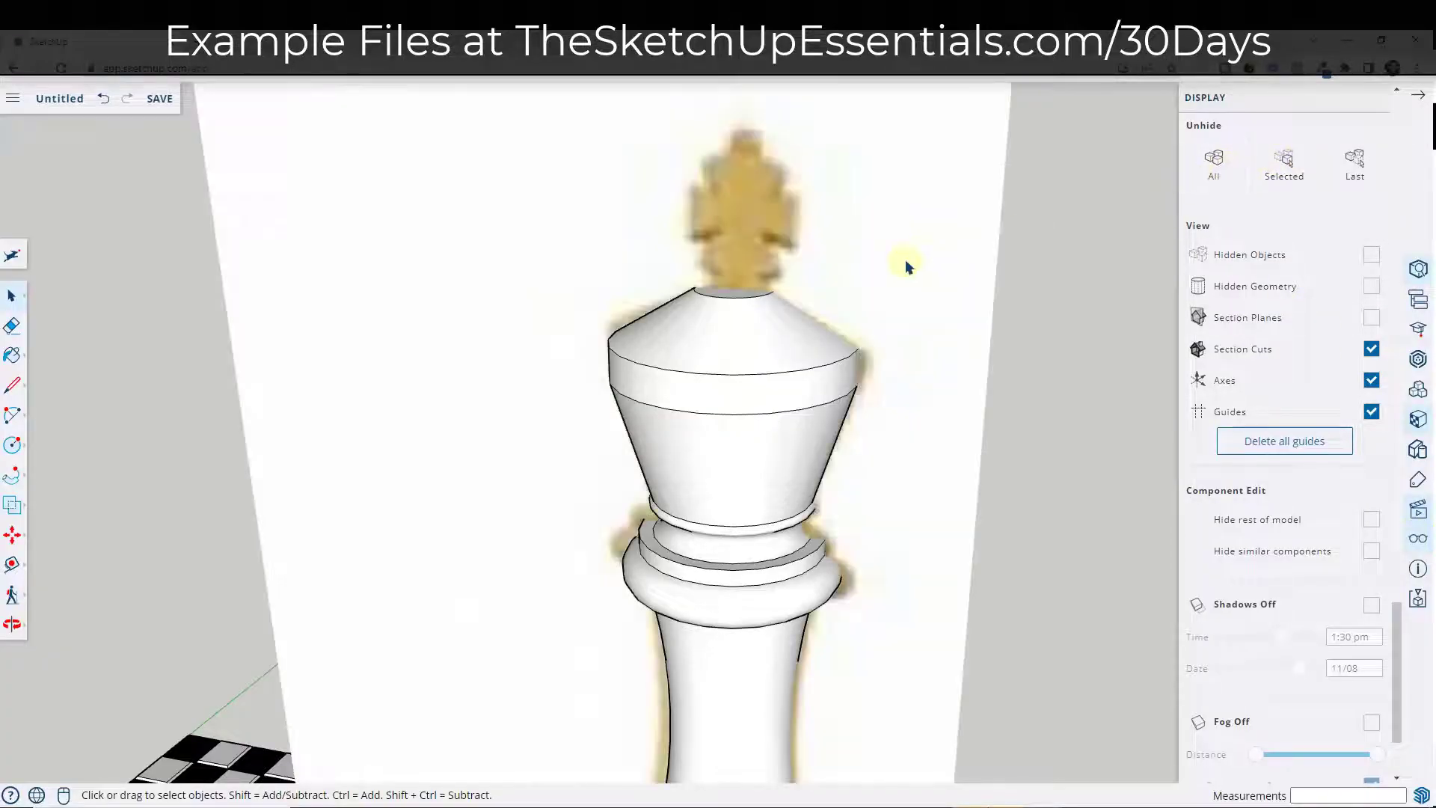
scroll(826, 439, down, 3)
scroll(778, 310, up, 6)
middle_drag(807, 320, 807, 320)
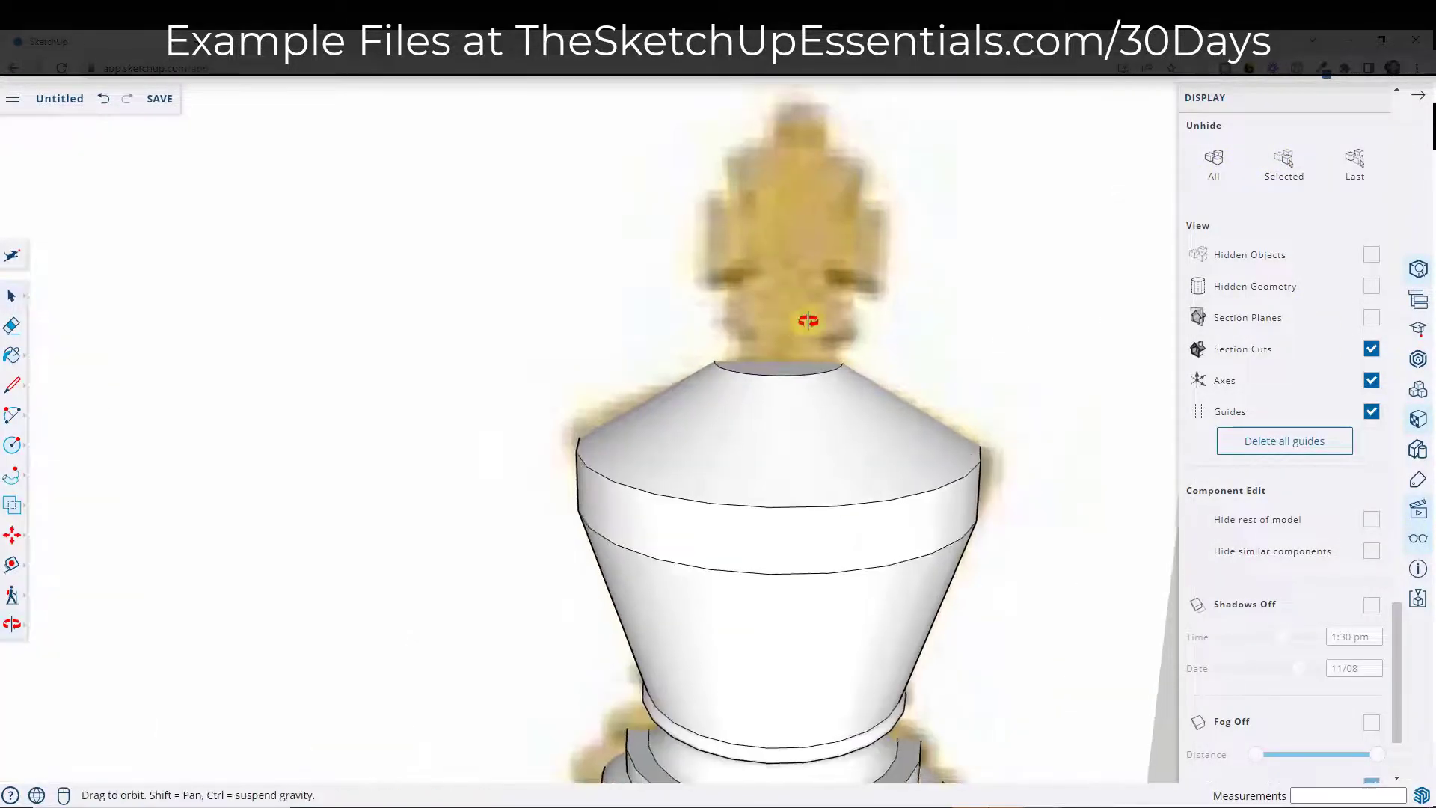
Draw a line from the middle of the king's top rim to the cross's outer edge and up along its stem
key(l)
scroll(794, 359, up, 5)
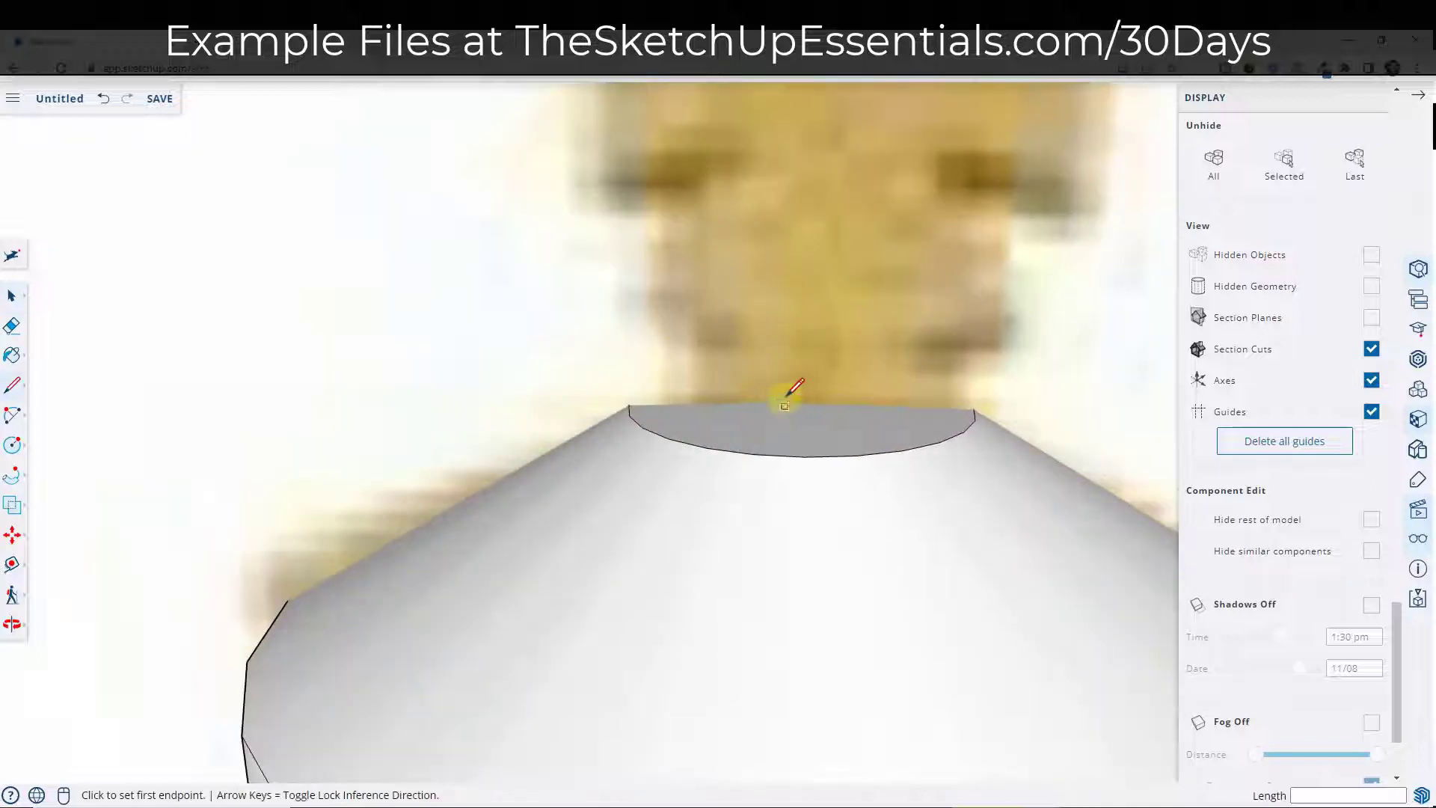
click(799, 402)
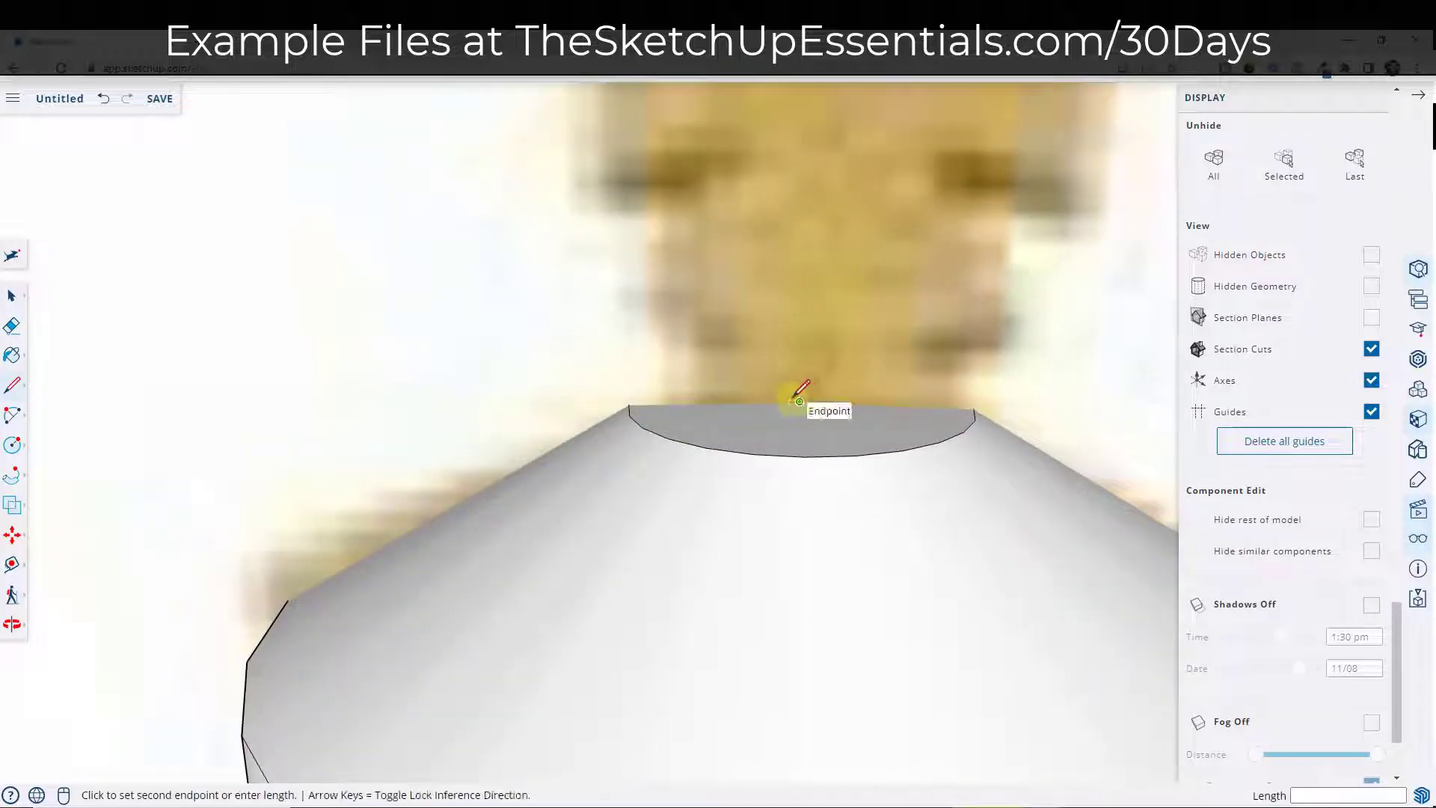
click(680, 402)
scroll(680, 400, down, 3)
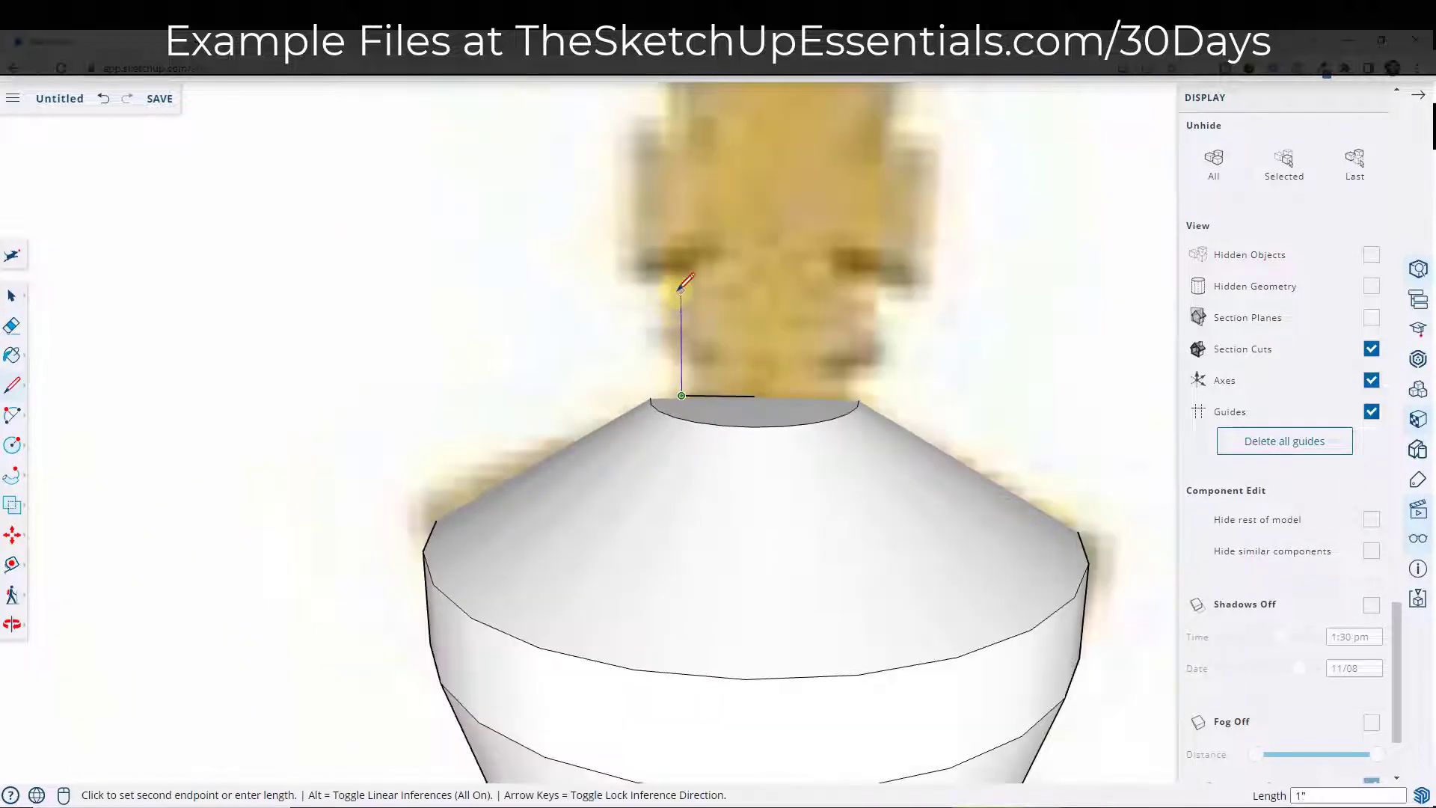
click(681, 276)
scroll(680, 277, up, 2)
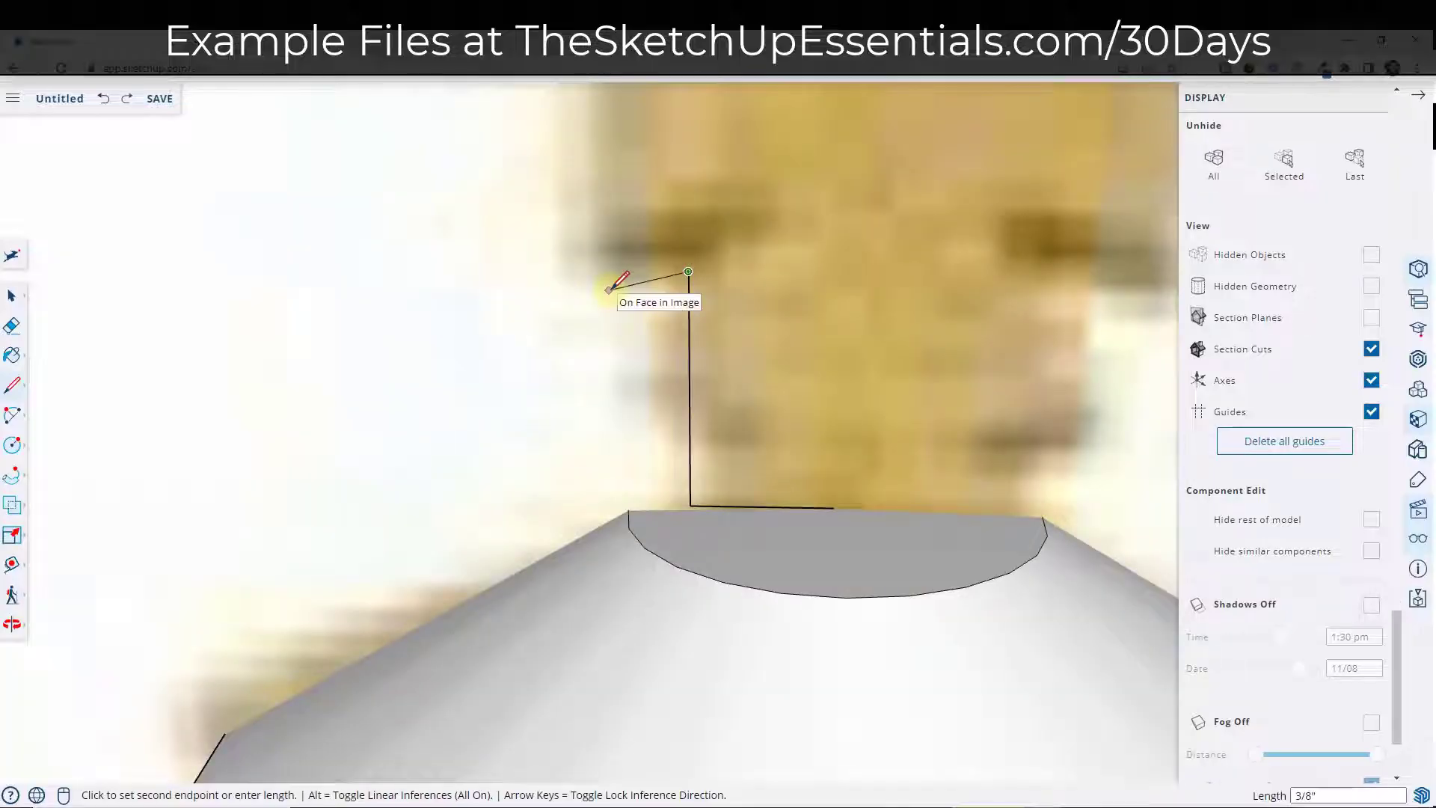
Trace the protruding arm and flared upper end of the cross's half outline, ending on its centre line
scroll(613, 285, down, 2)
click(610, 289)
scroll(610, 289, down, 2)
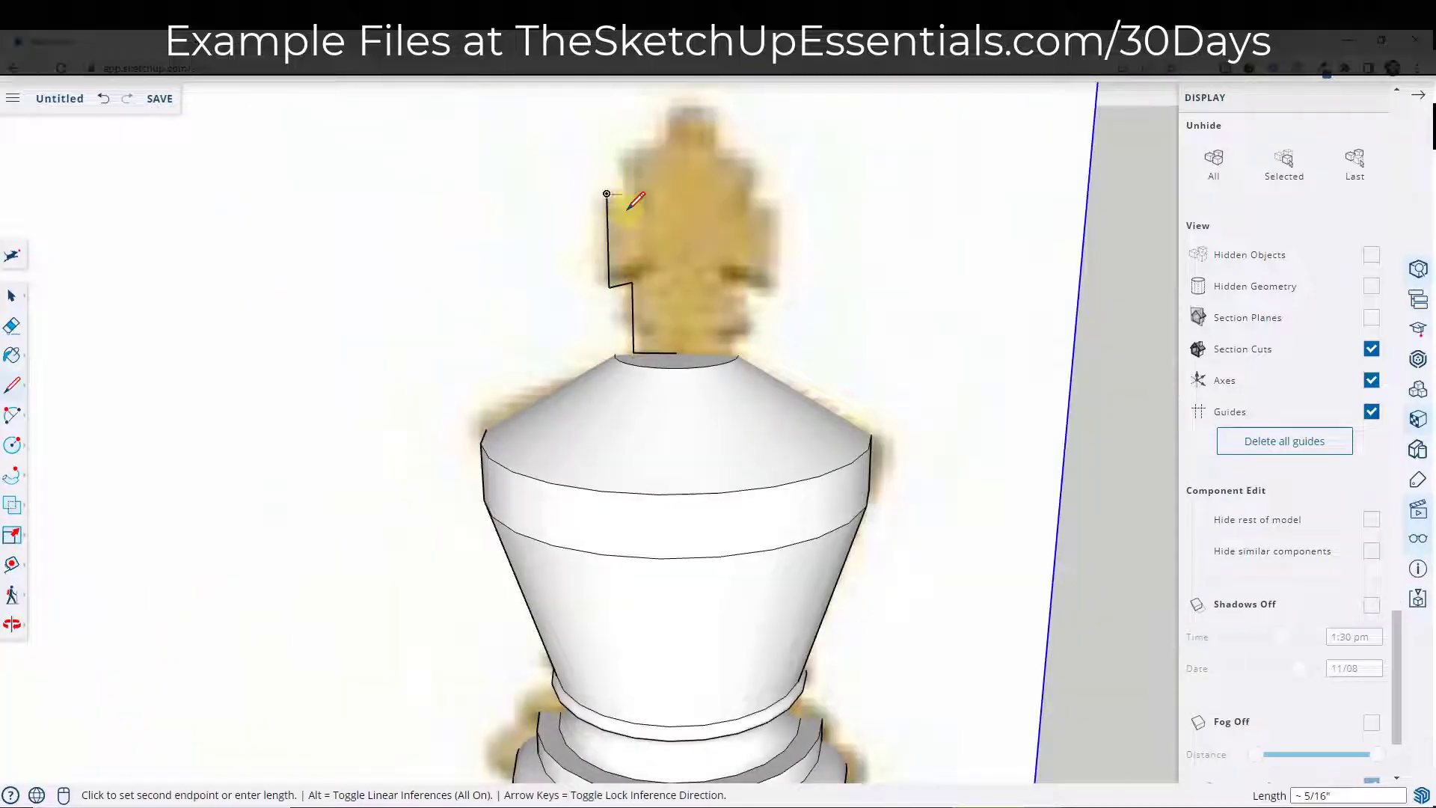
click(632, 196)
scroll(637, 196, up, 2)
click(598, 236)
click(679, 469)
key(space)
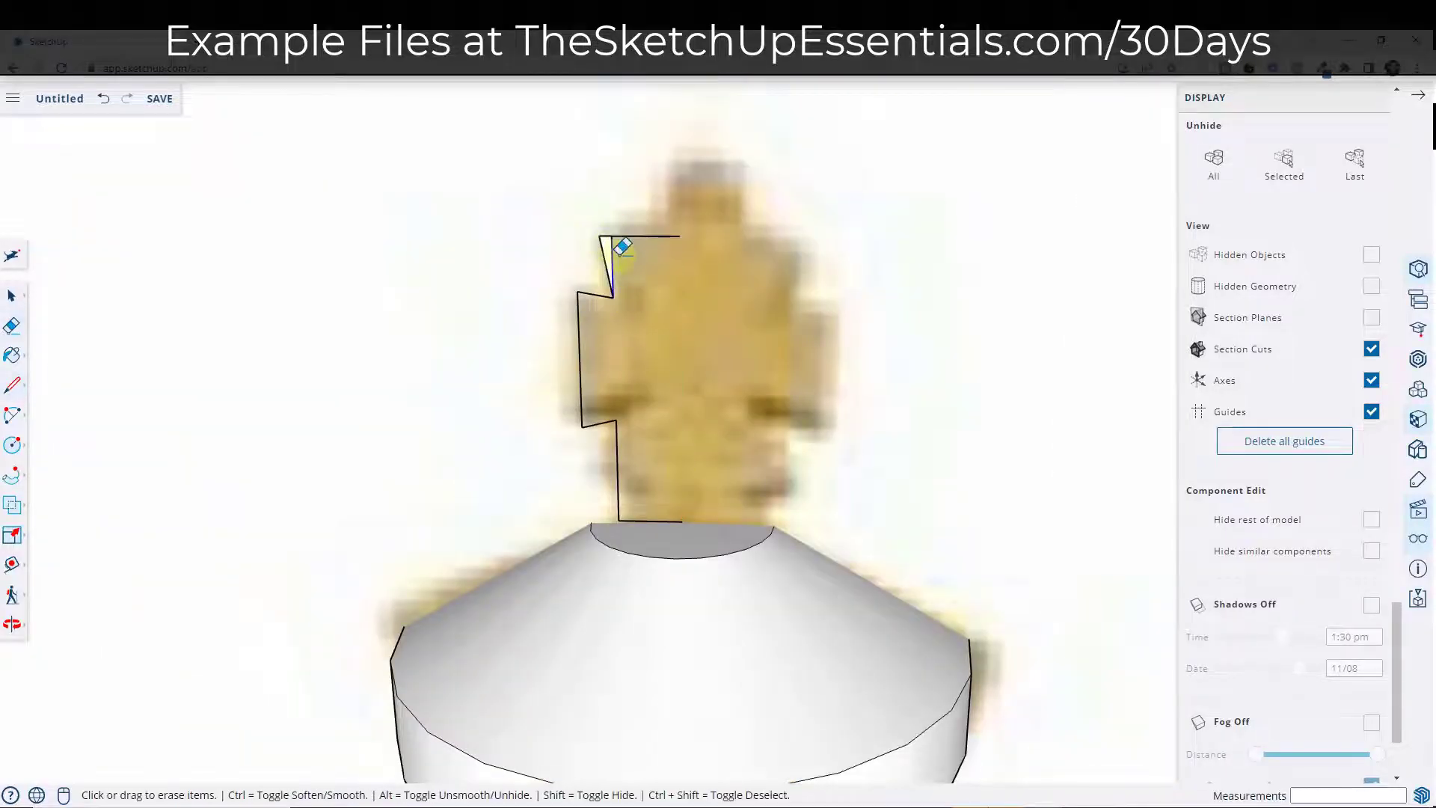
Copy the traced half outline of the cross about 8 5/8" along the red axis, beside the reference image
drag(506, 190, 726, 493)
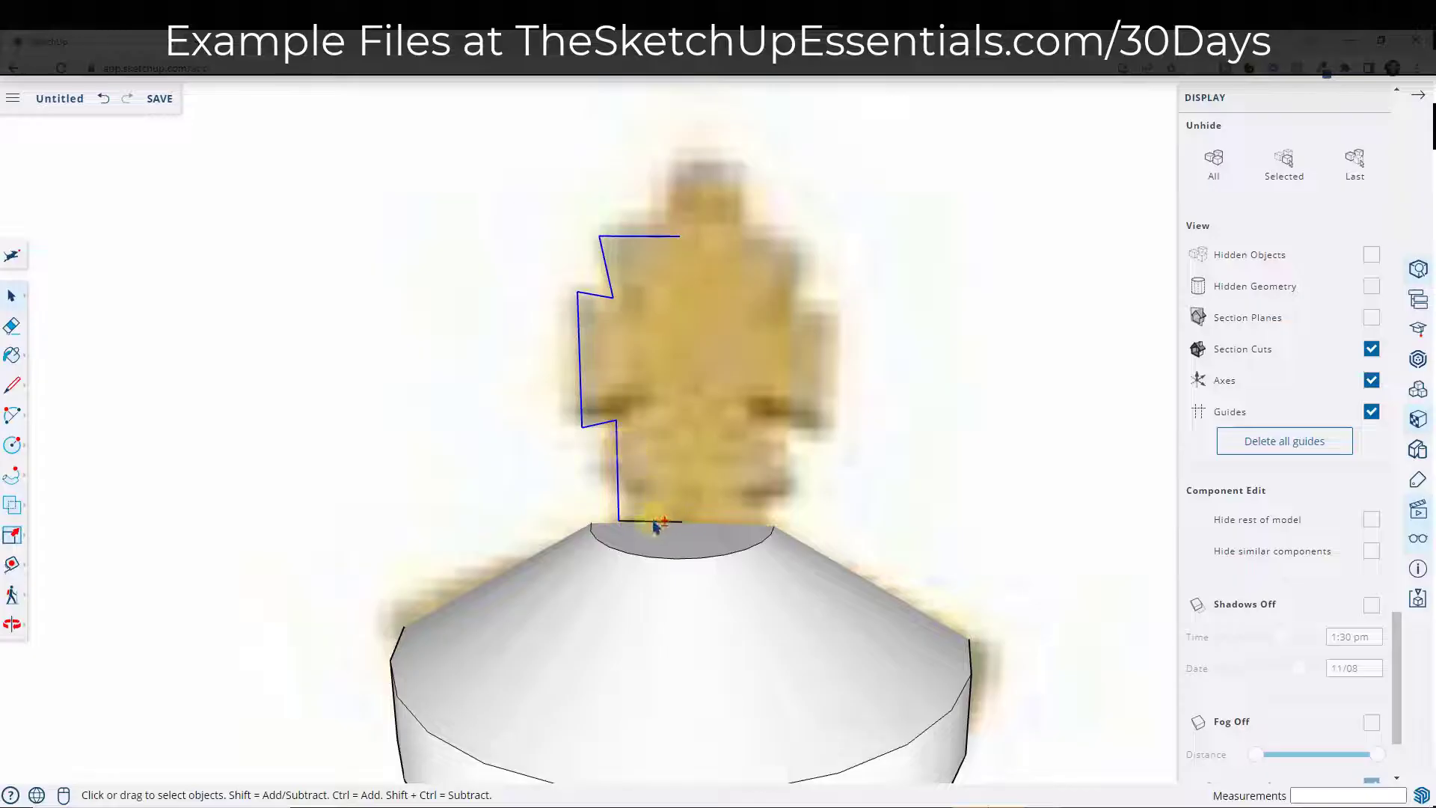
scroll(653, 525, down, 2)
key(m)
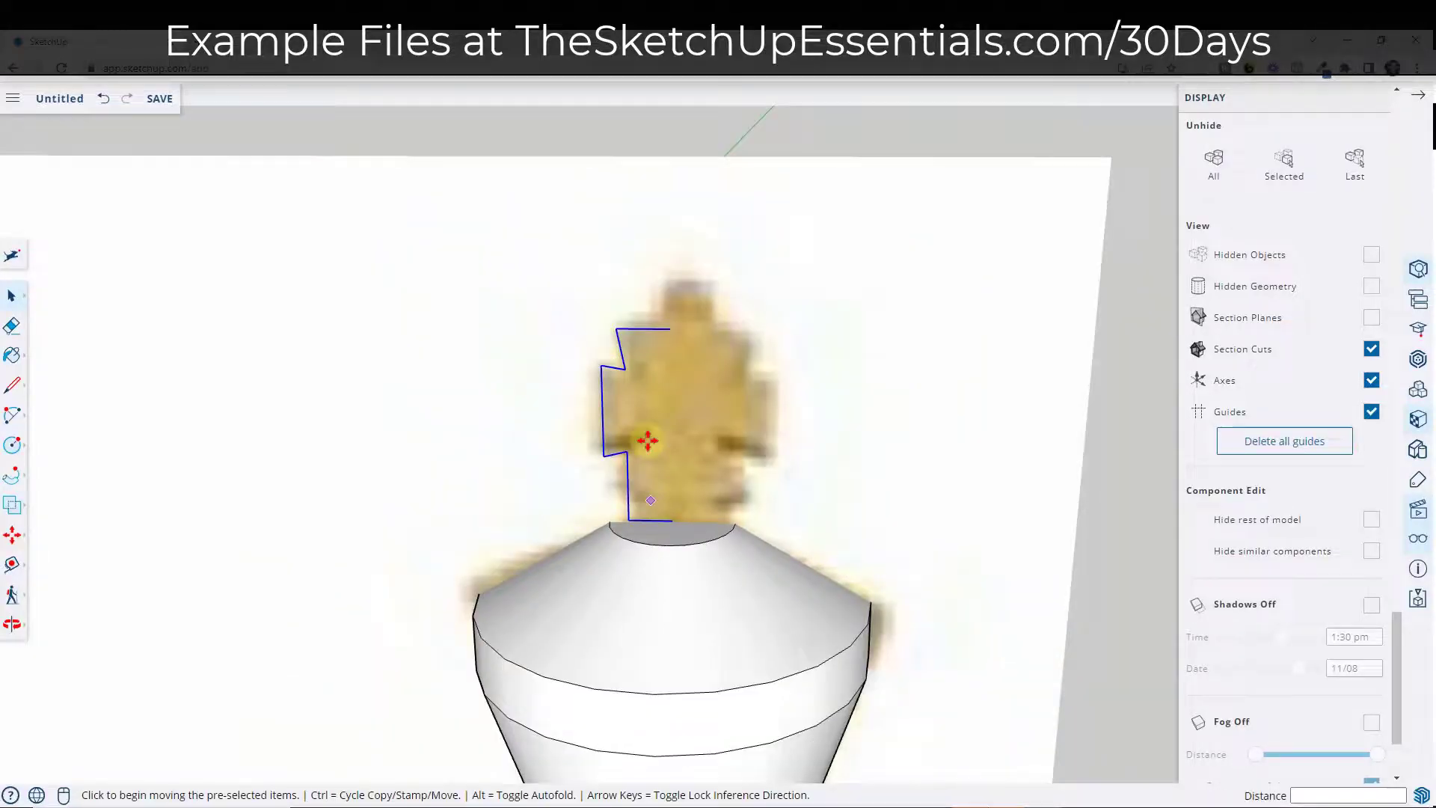
click(674, 327)
key(ctrl)
scroll(826, 317, down, 3)
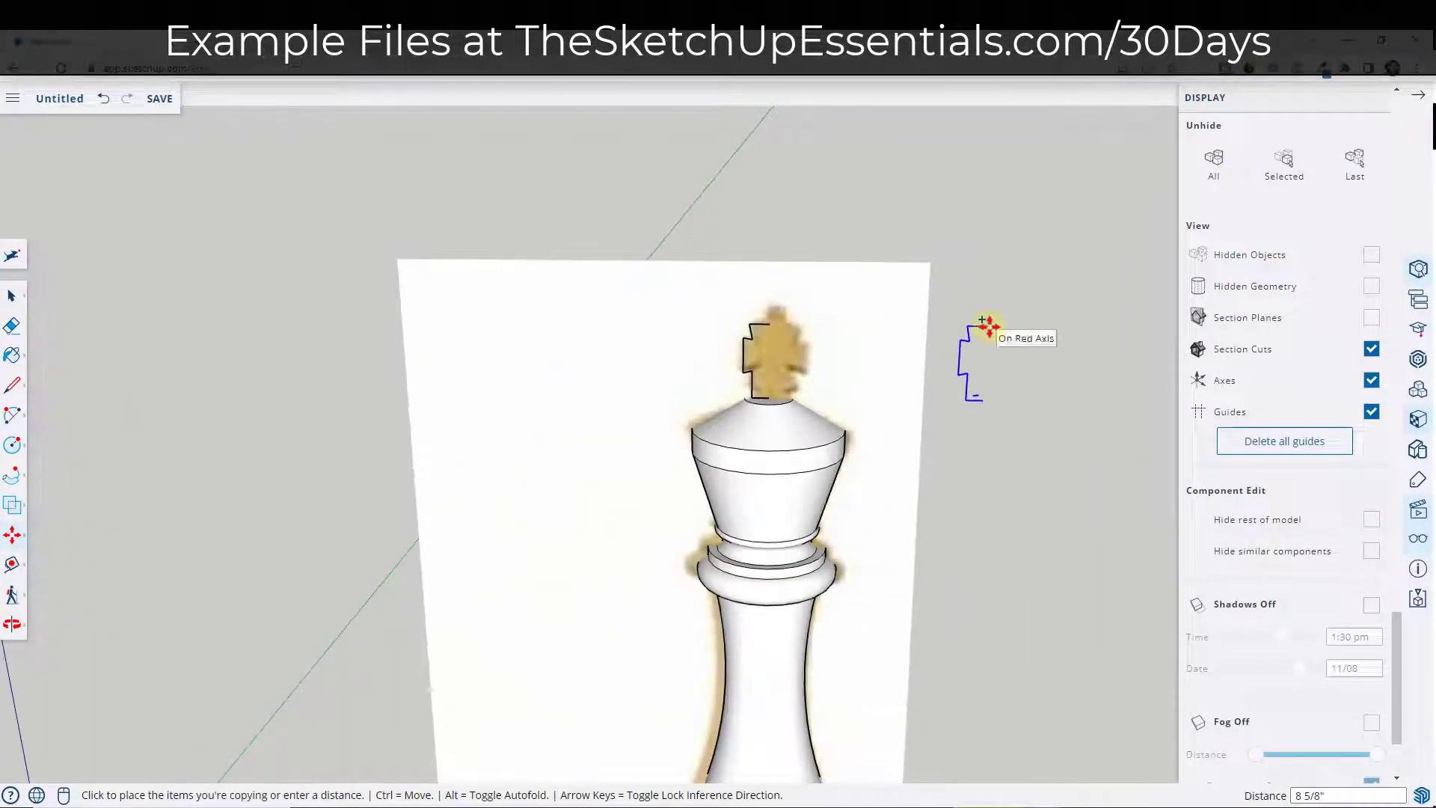
click(987, 326)
Mirror the copied half outline along the red axis with Scale and erase the stray short edge
key(s)
scroll(1005, 365, up, 3)
scroll(957, 364, up, 2)
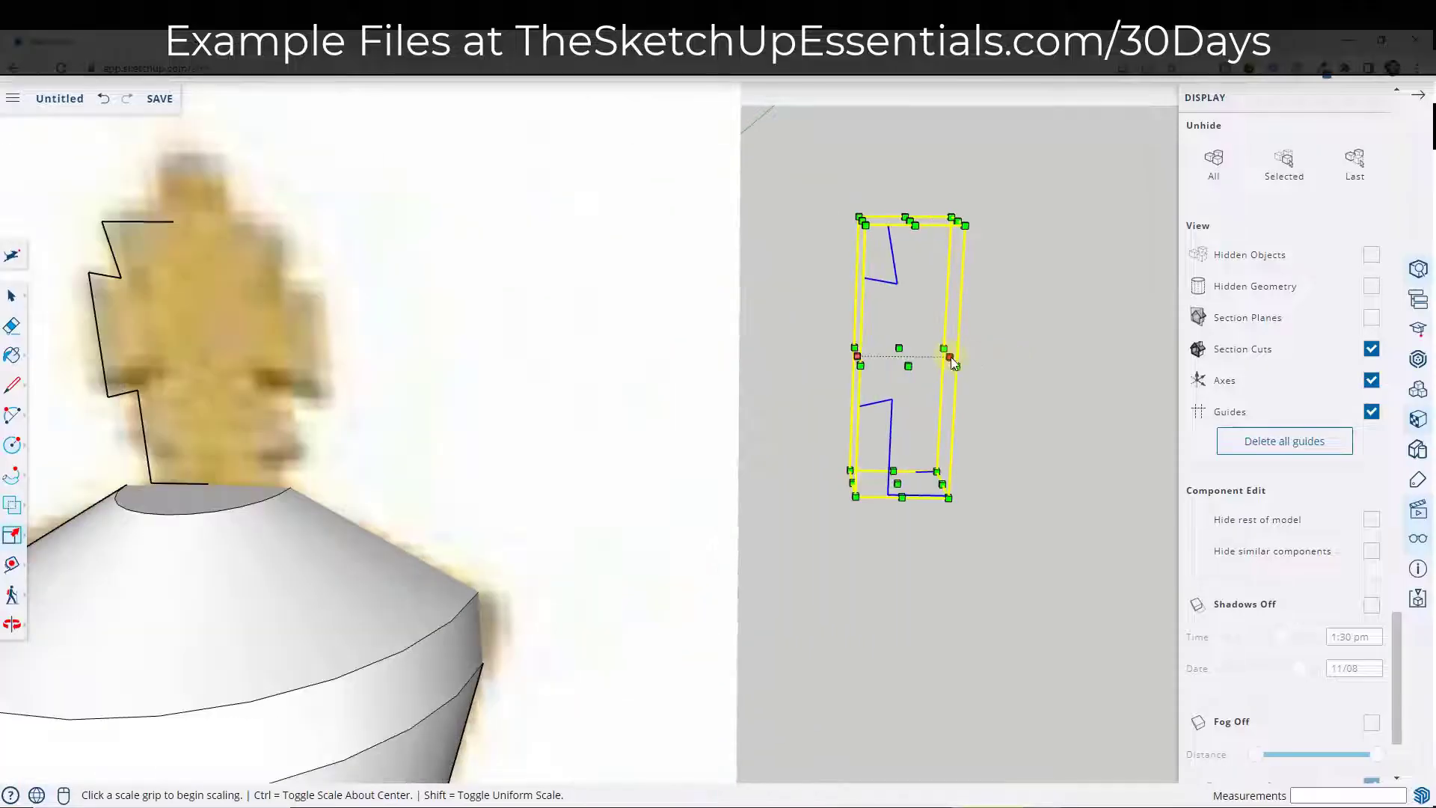
click(948, 355)
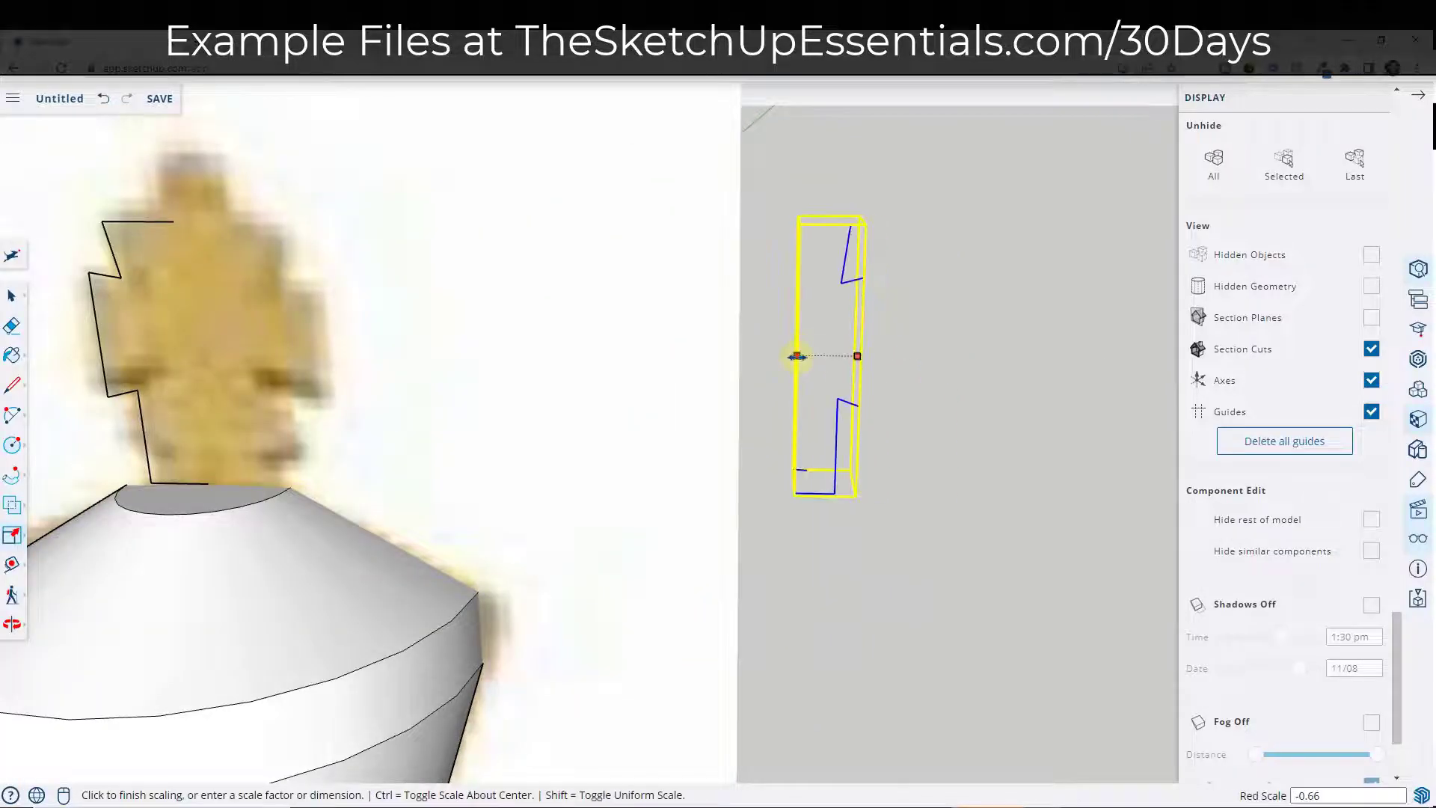
click(767, 356)
key(space)
click(752, 359)
key(e)
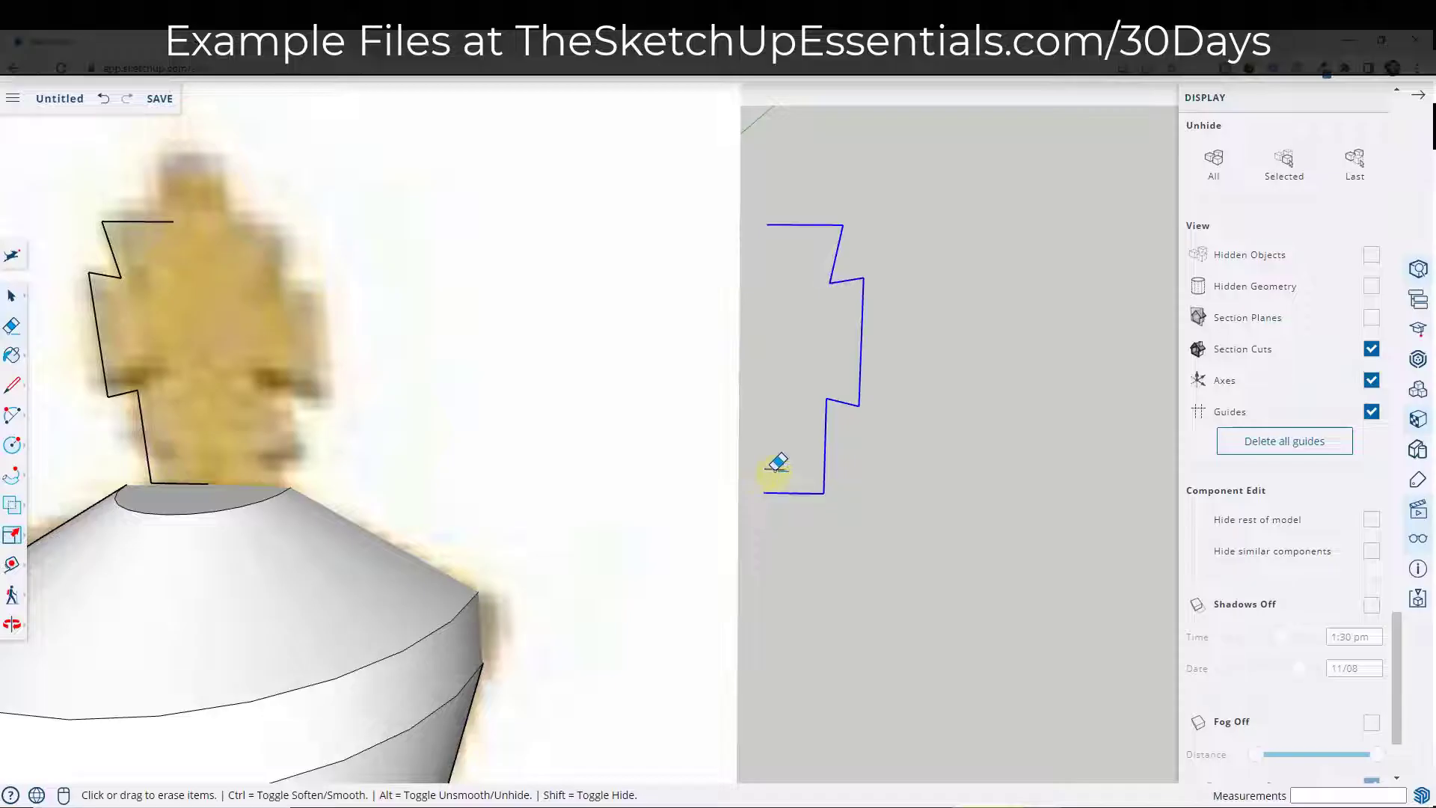
Move the mirrored half outline so its upper centre endpoint meets the original half's endpoint
key(space)
drag(688, 185, 938, 550)
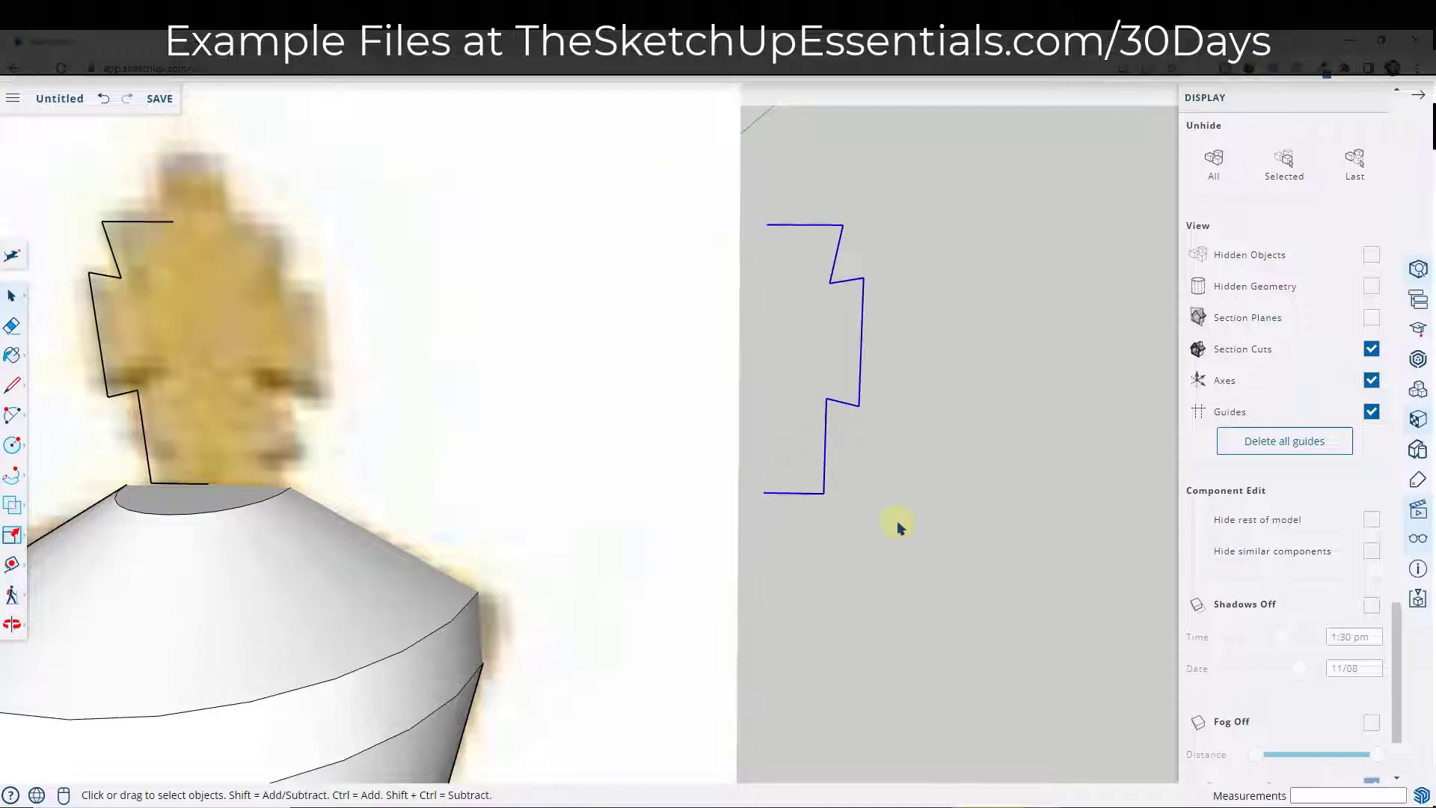
key(m)
click(767, 225)
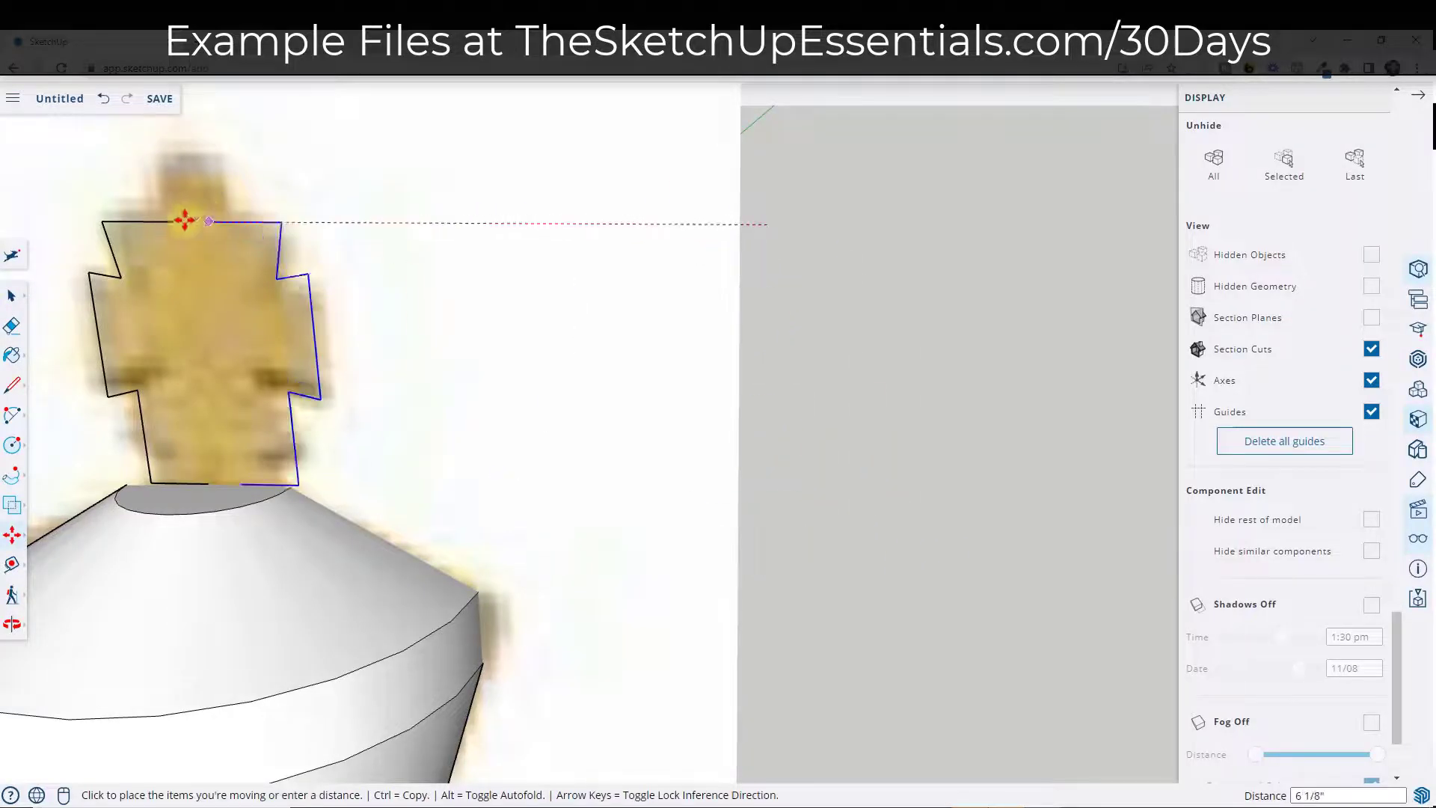
click(176, 222)
key(space)
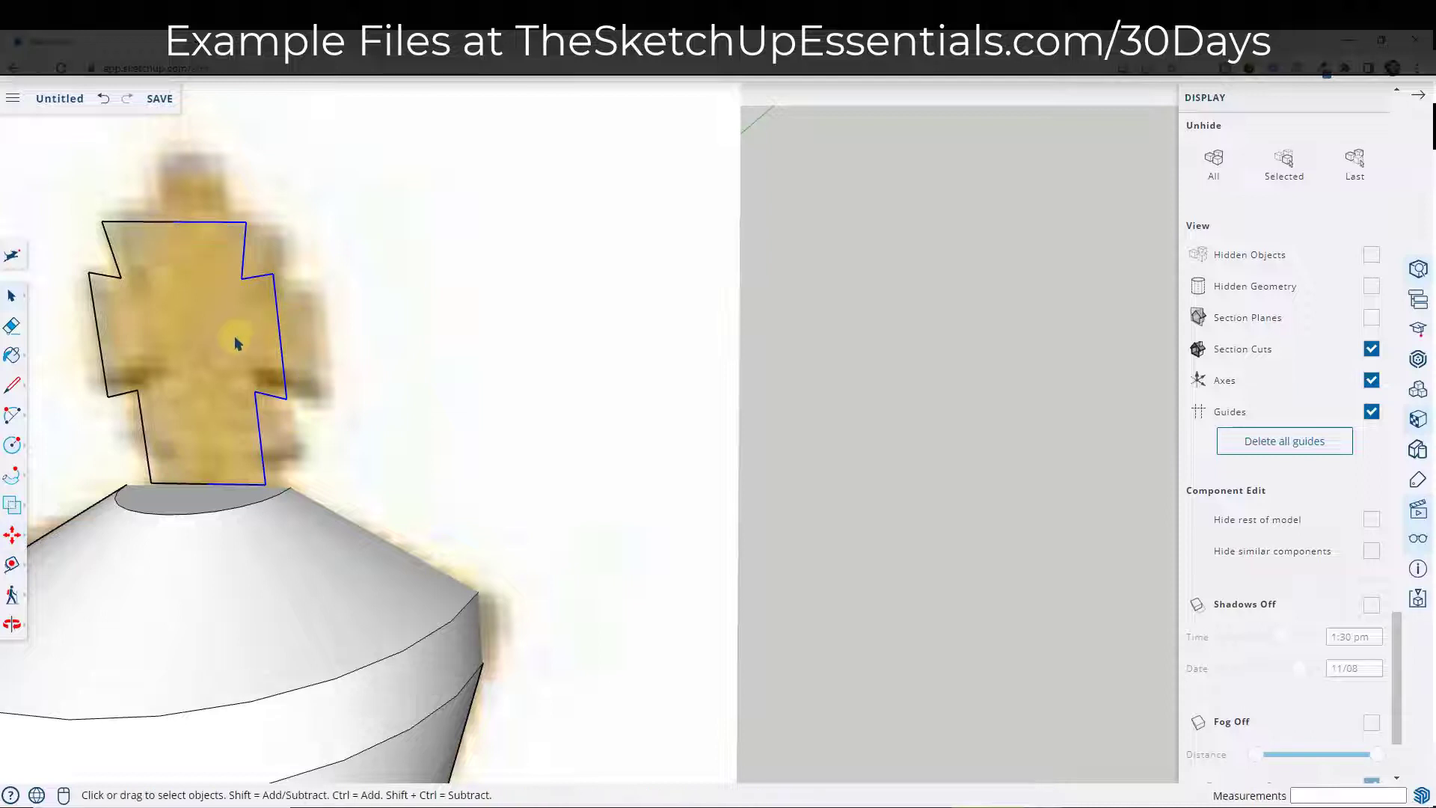
Retrace a short edge of the cross's mirrored arm to fill the closed outline with a face
key(l)
scroll(236, 321, up, 2)
click(244, 259)
click(291, 253)
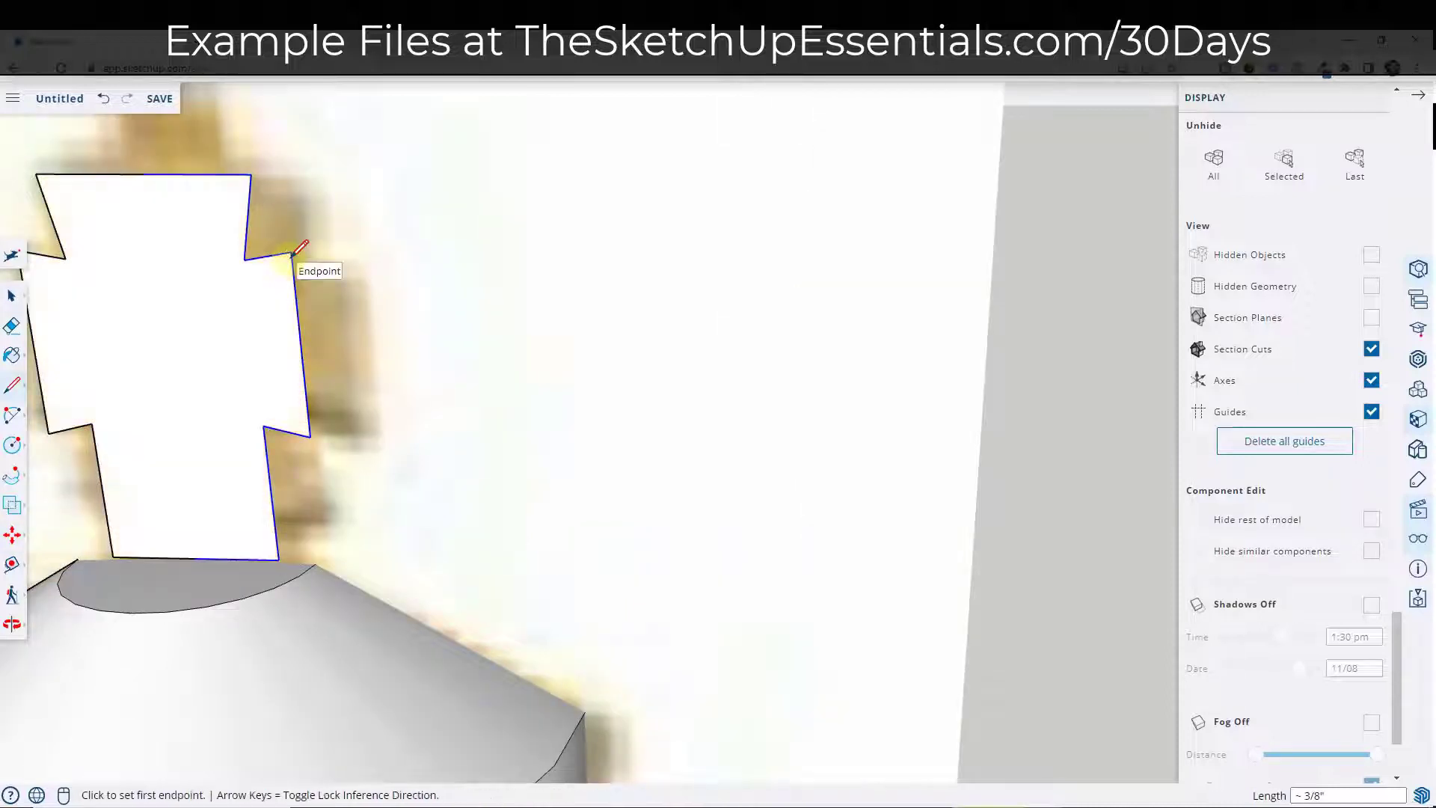
key(space)
Hide the chess piece reference image behind the king
scroll(590, 411, down, 3)
mouse_move(589, 411)
middle_down()
mouse_move(663, 432)
mouse_move(577, 359)
mouse_move(593, 359)
mouse_move(586, 376)
middle_up()
scroll(663, 432, down, 3)
right_click(587, 375)
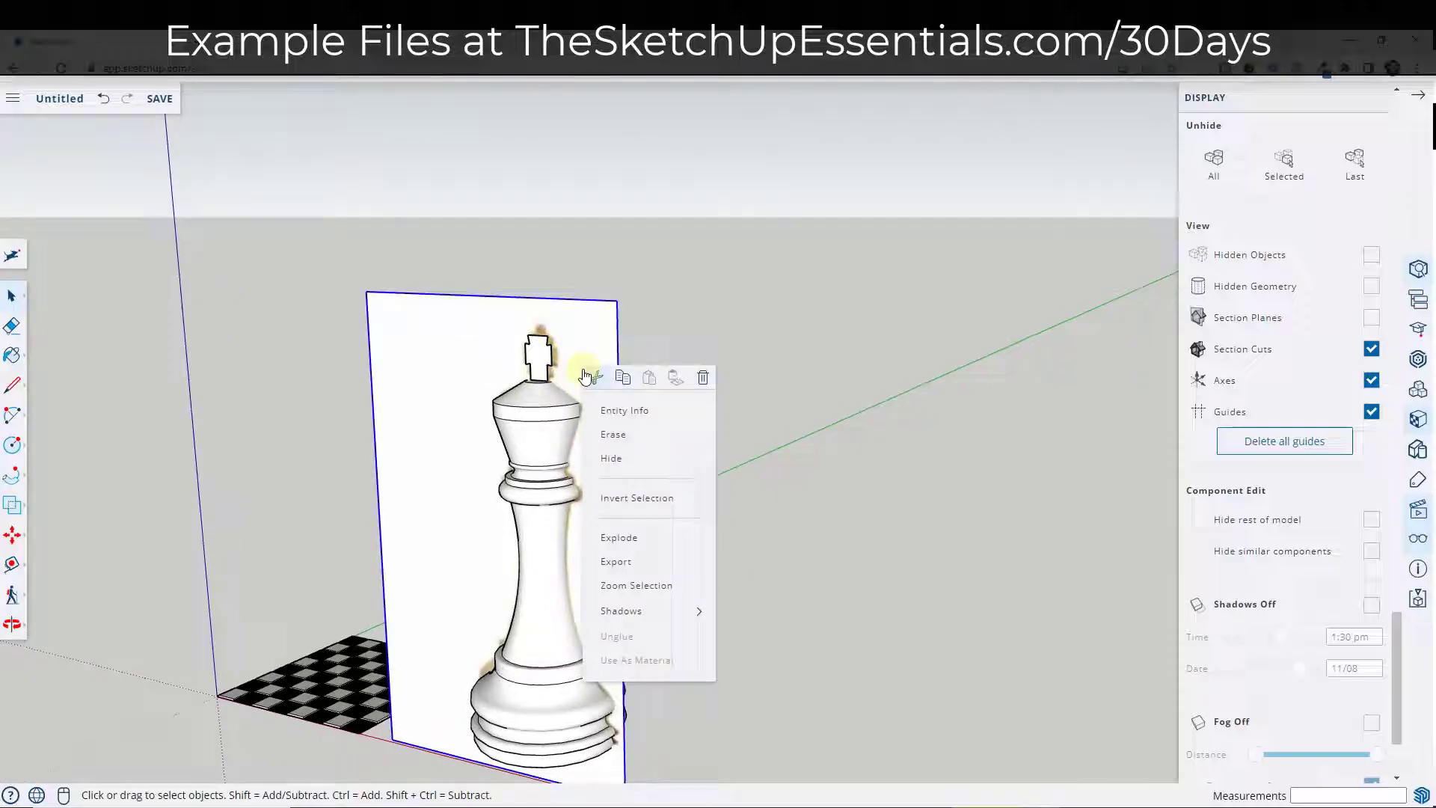
click(626, 458)
Push/Pull the cross face outward on both the front and back to give it thickness
scroll(569, 370, up, 5)
key(p)
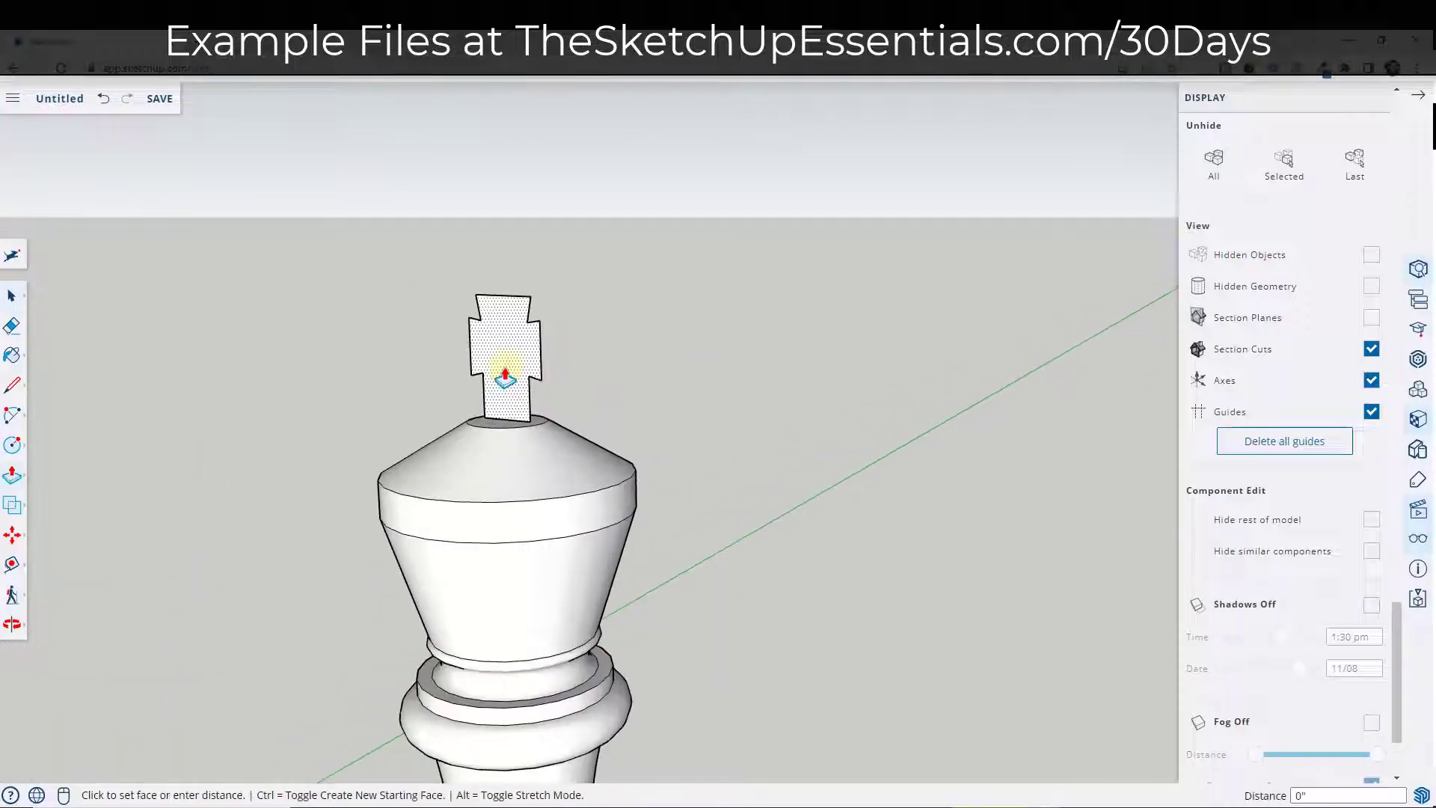
click(497, 368)
middle_drag(731, 384, 129, 378)
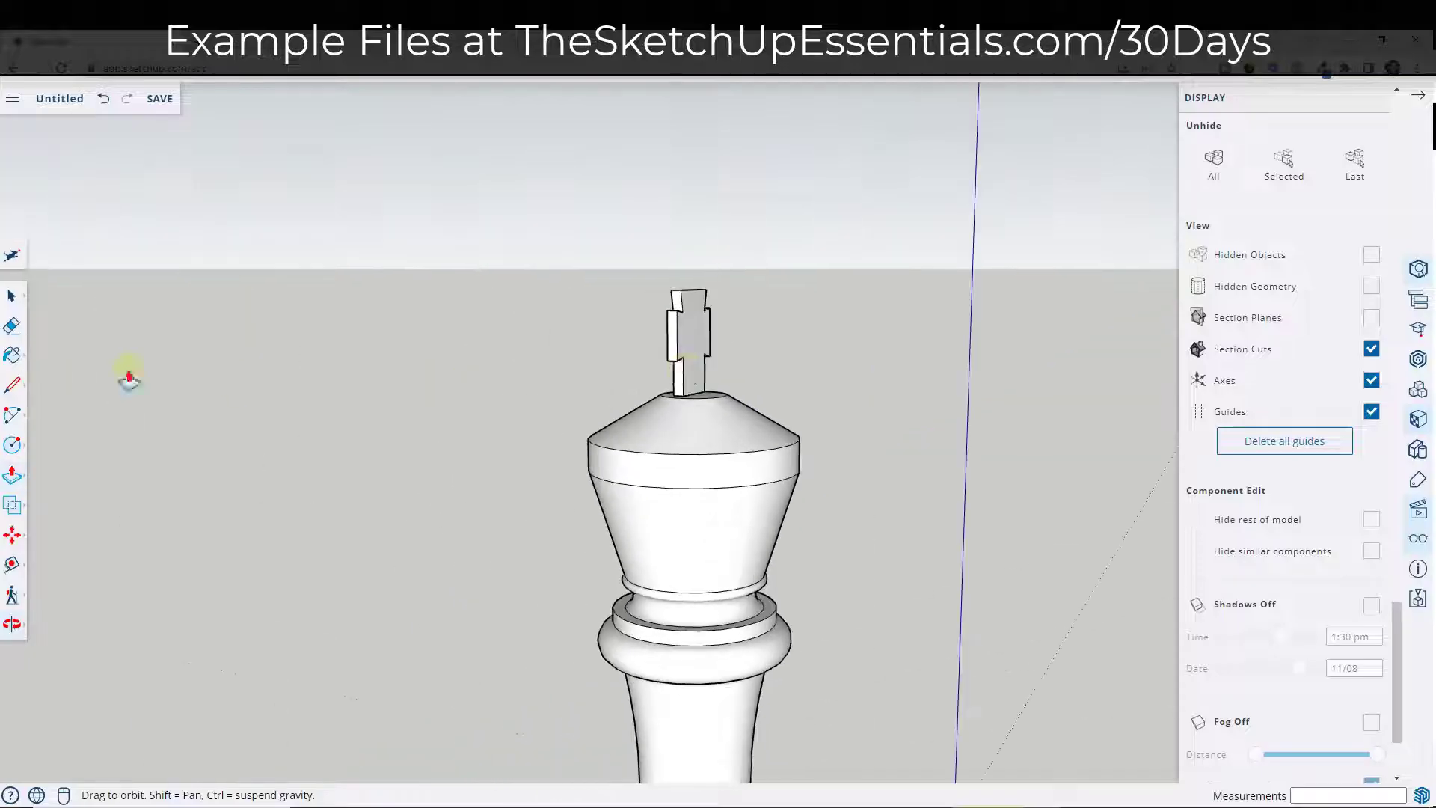
key(p)
click(688, 329)
click(777, 333)
key(space)
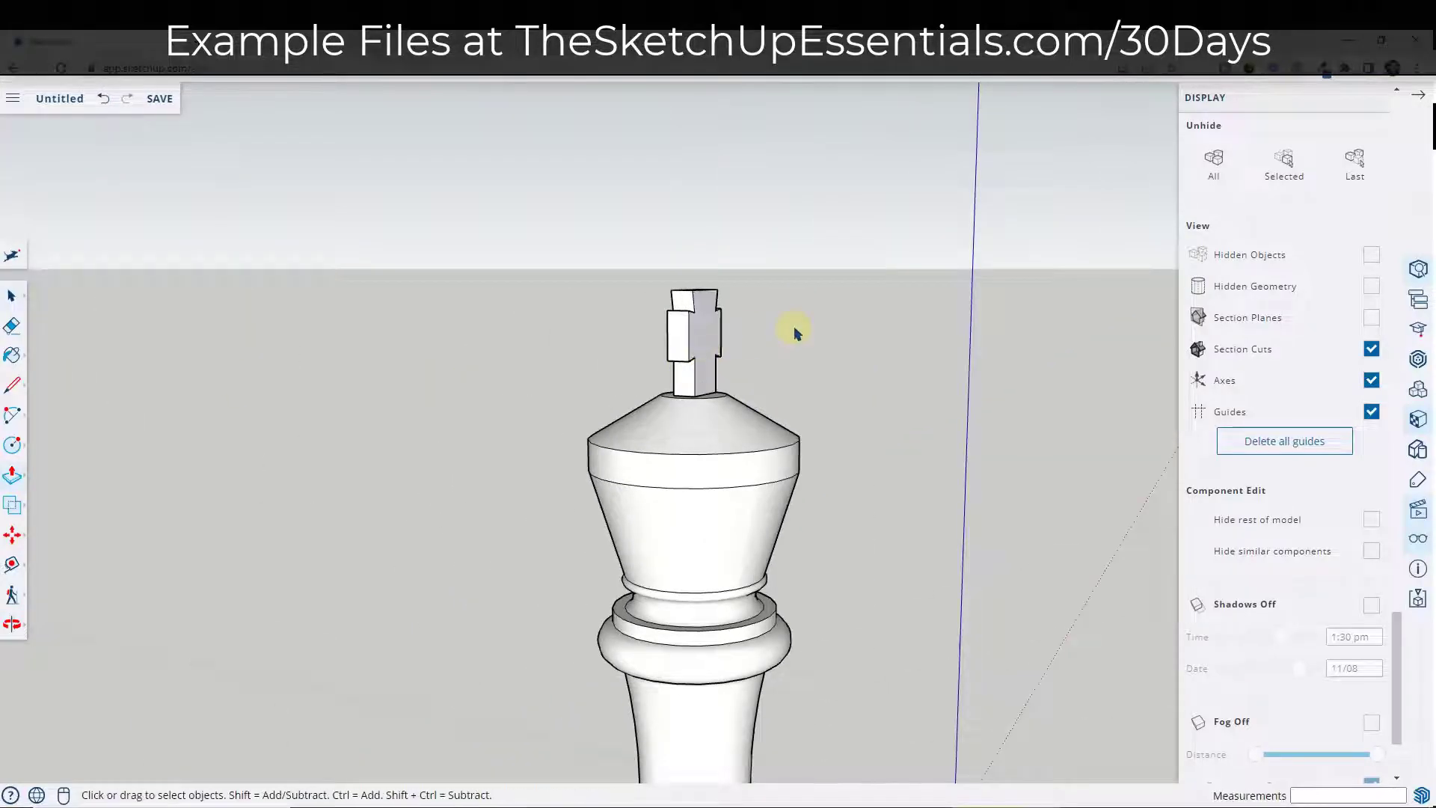
Select the whole king and scale it uniformly by a factor of 0.1
scroll(666, 420, down, 5)
middle_drag(667, 419, 723, 428)
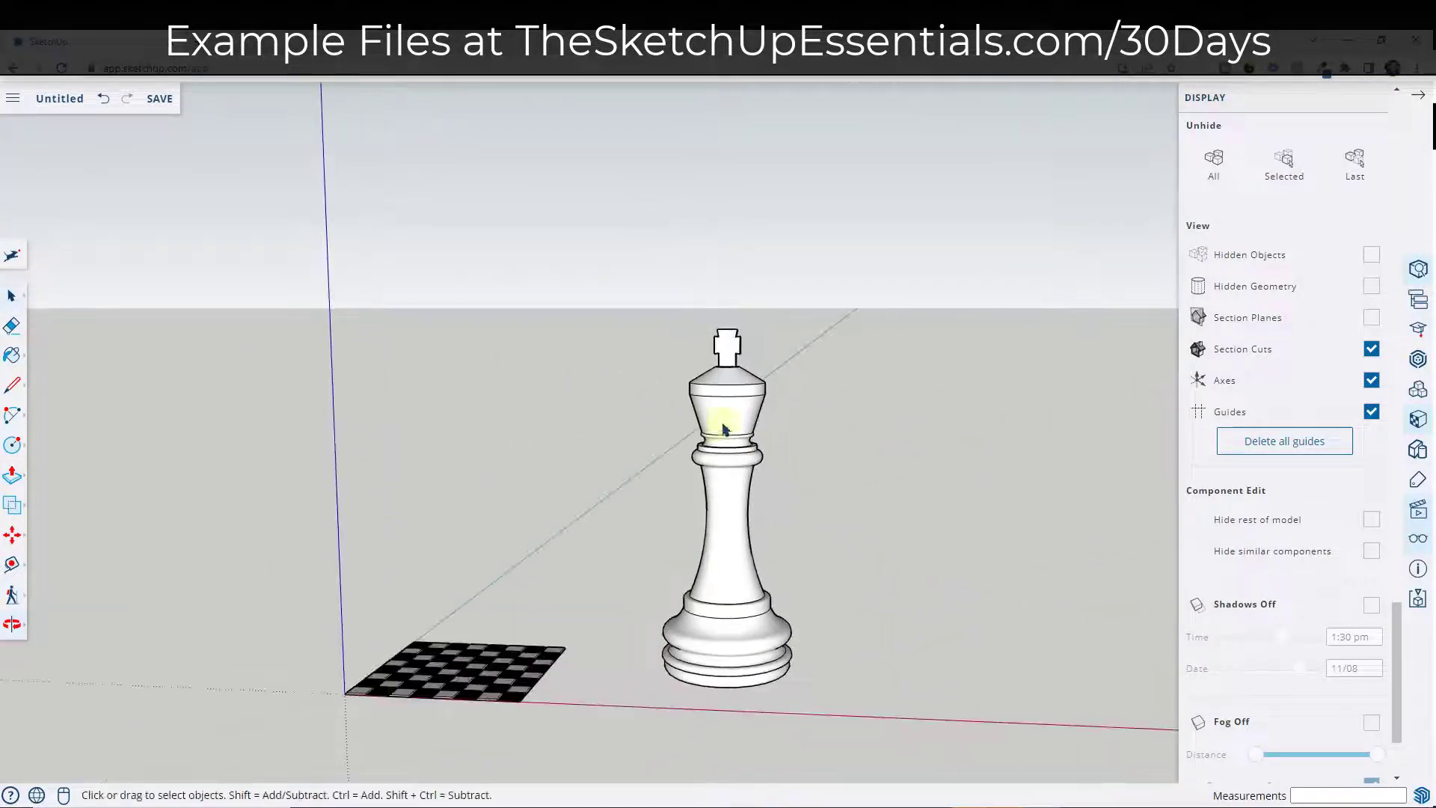
scroll(729, 448, down, 3)
drag(592, 234, 801, 655)
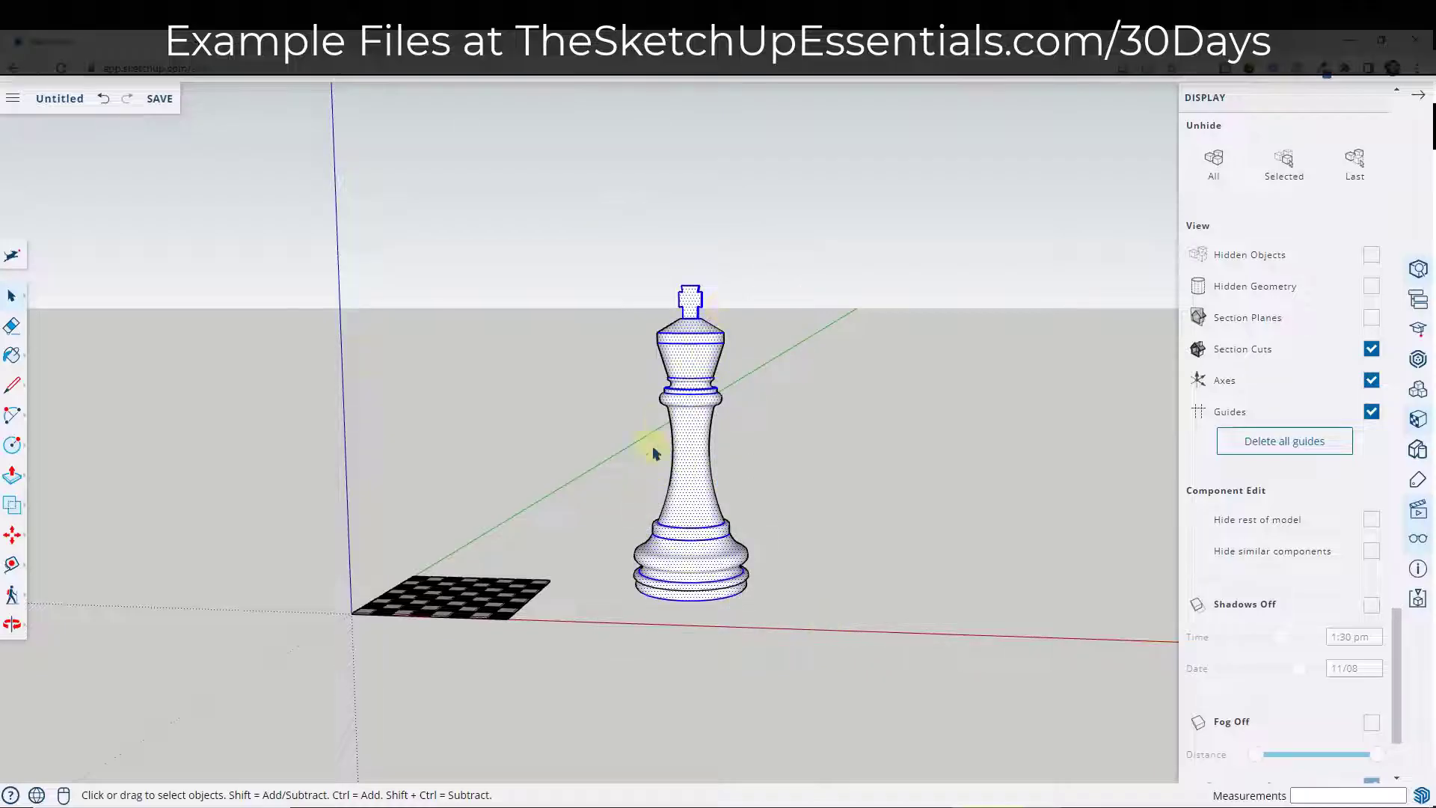
key(s)
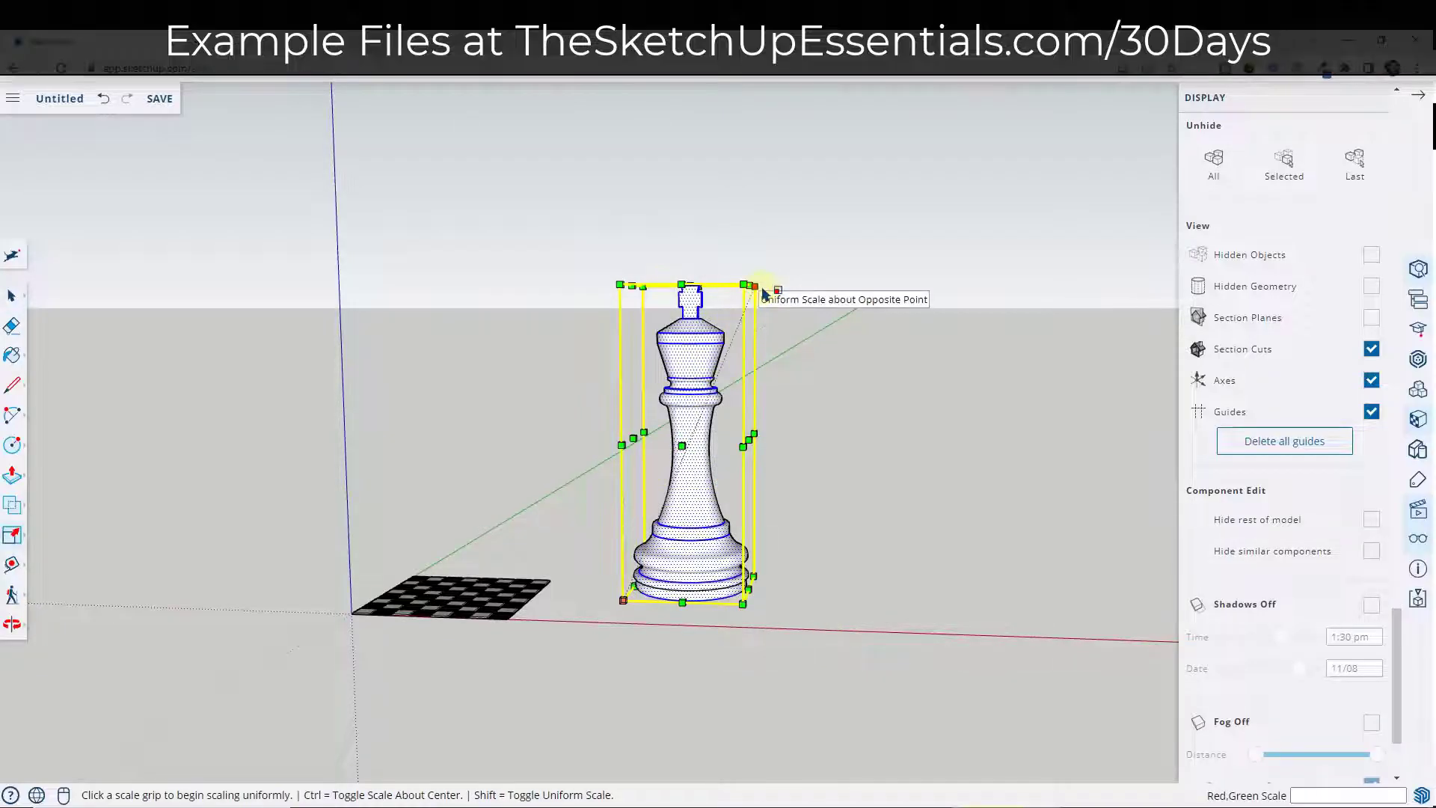
click(756, 287)
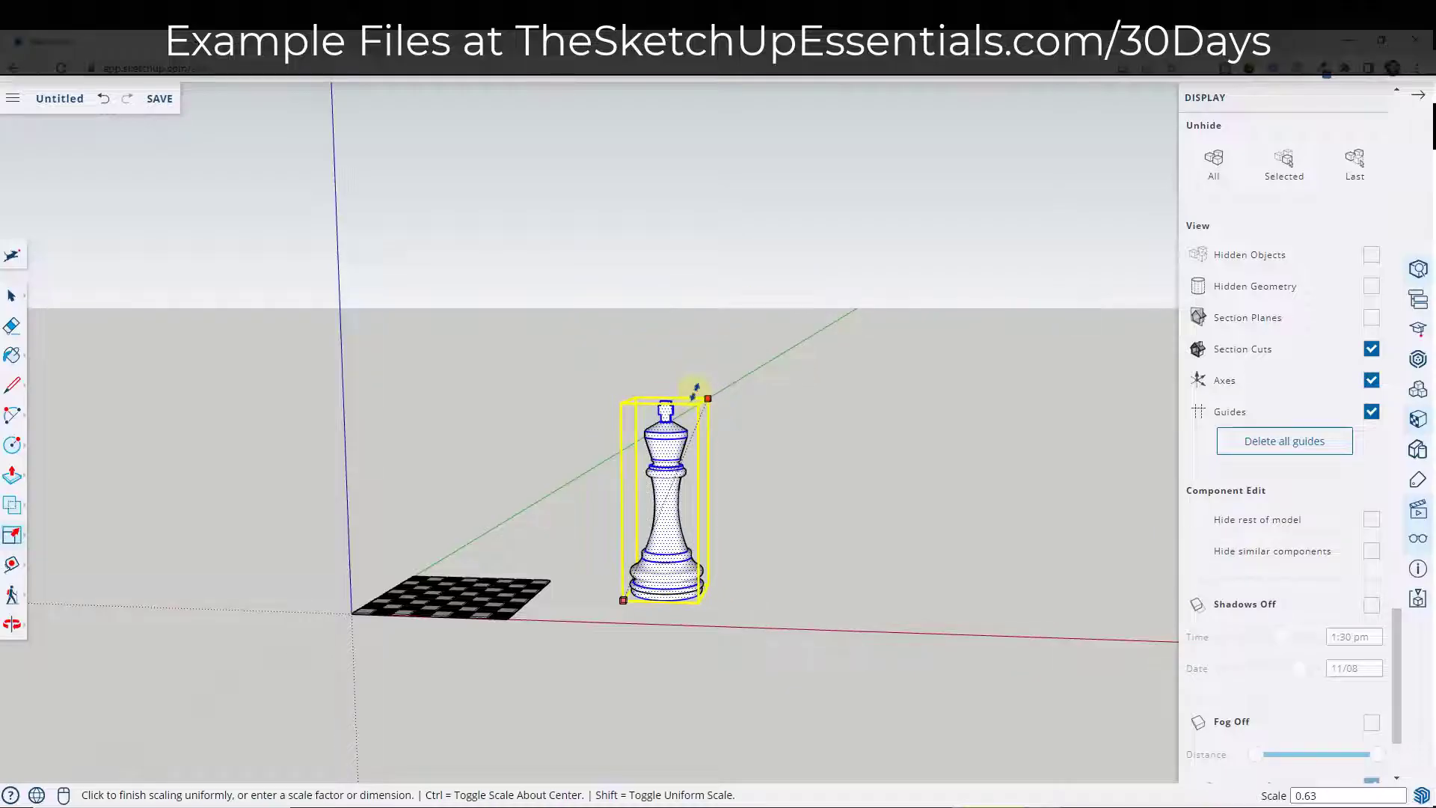
text(.1)
key(Return)
scroll(608, 603, up, 8)
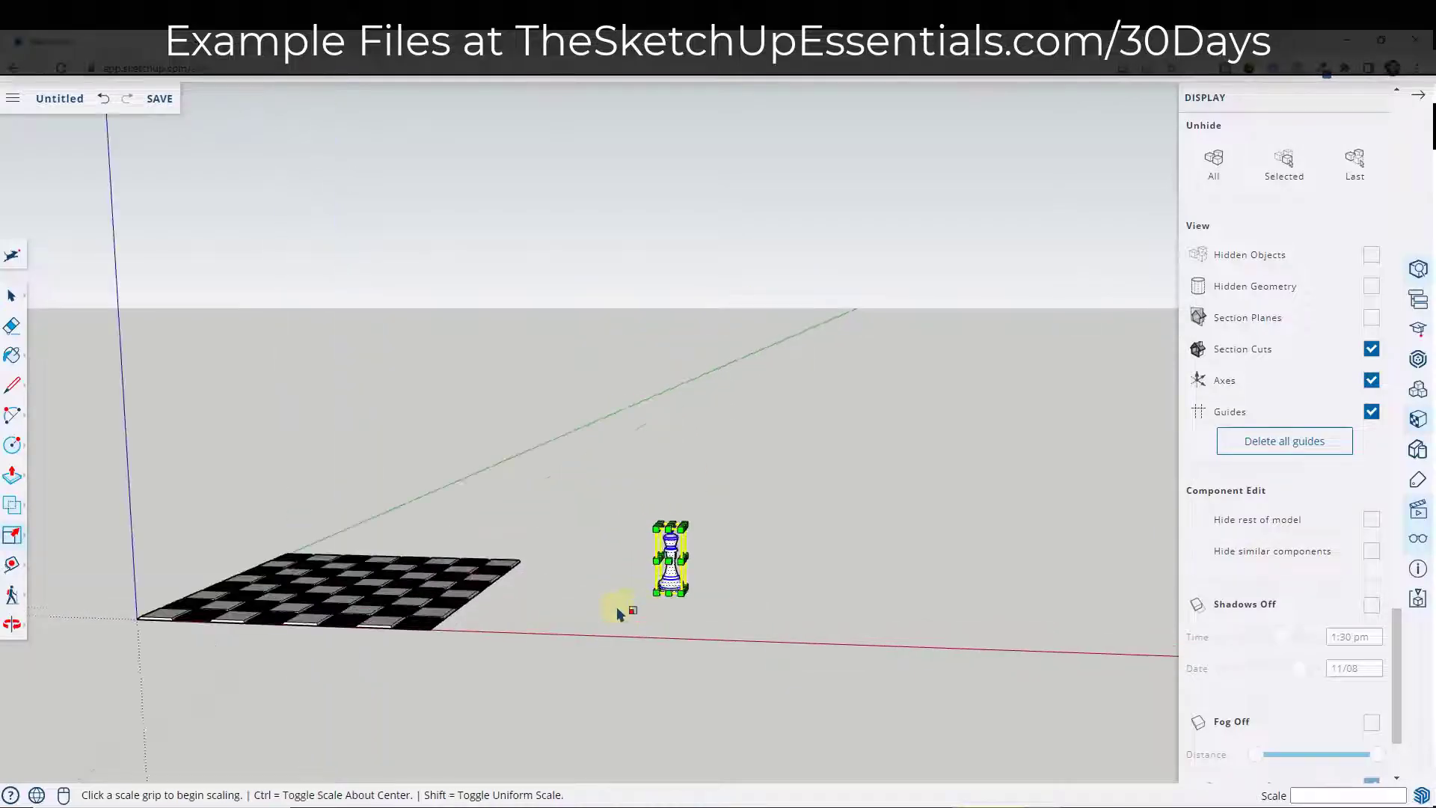
Make the selected king geometry into a single group
middle_drag(644, 580, 731, 551)
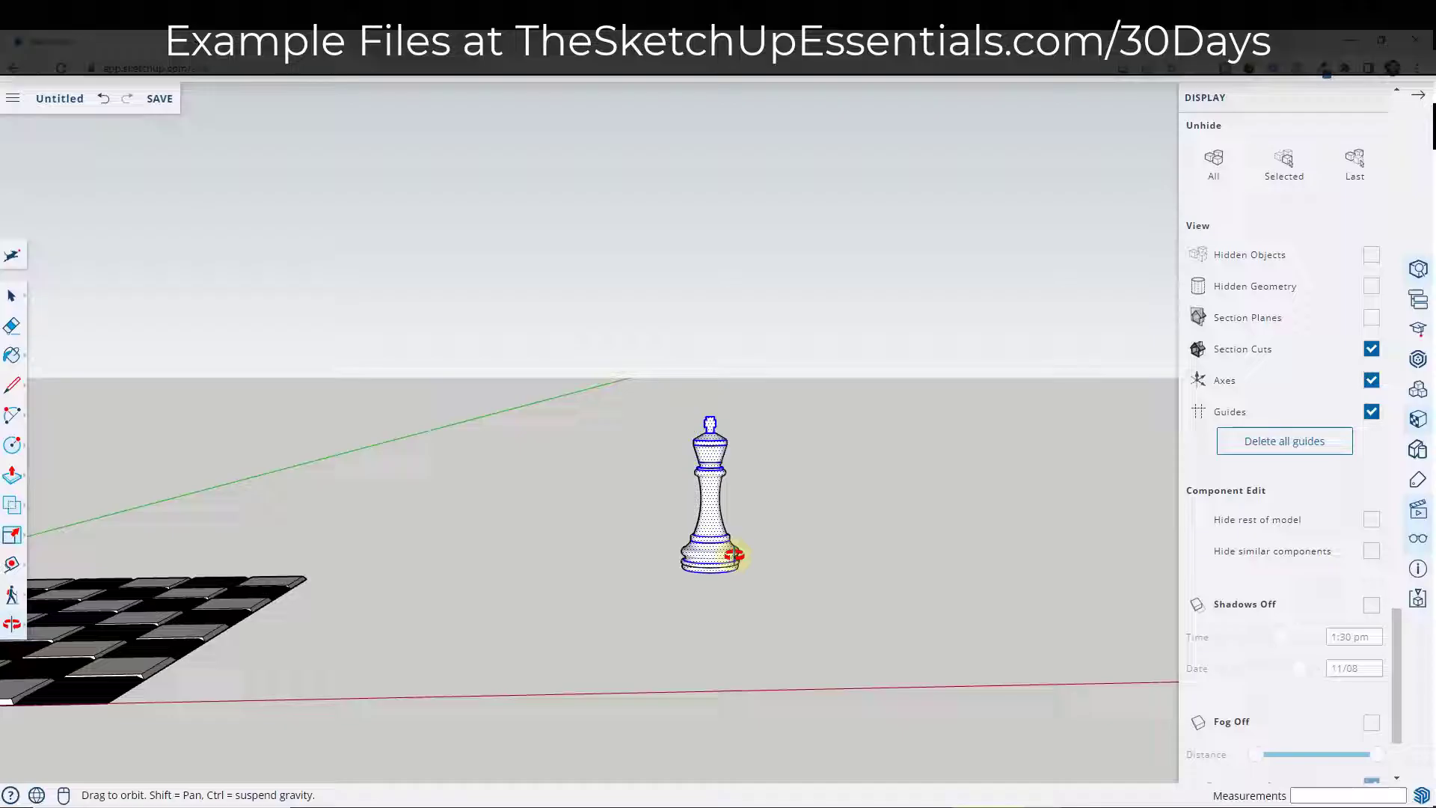
right_click(706, 508)
click(770, 582)
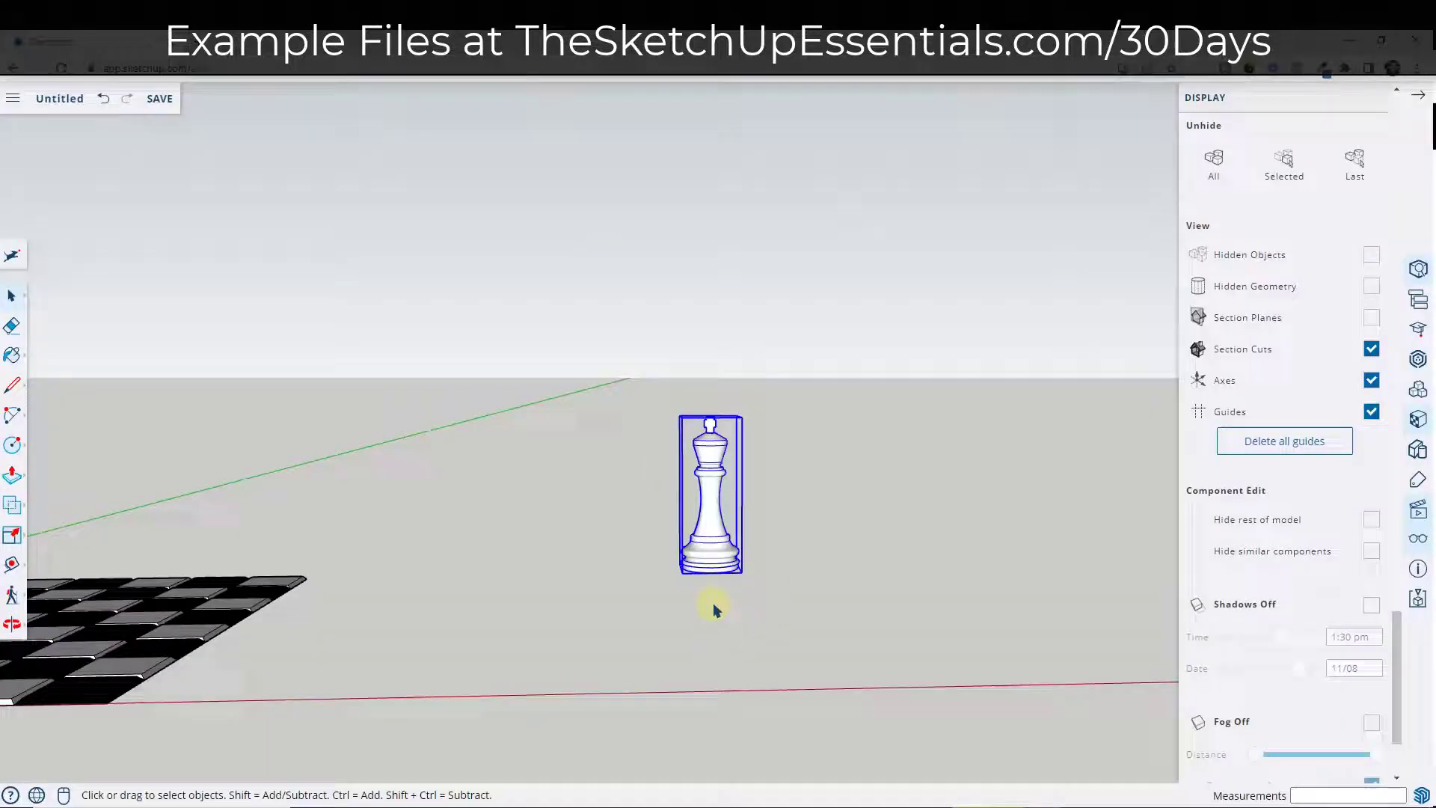
Inside the king's group, draw a line from the edge of the underside to its centre
scroll(673, 590, down, 3)
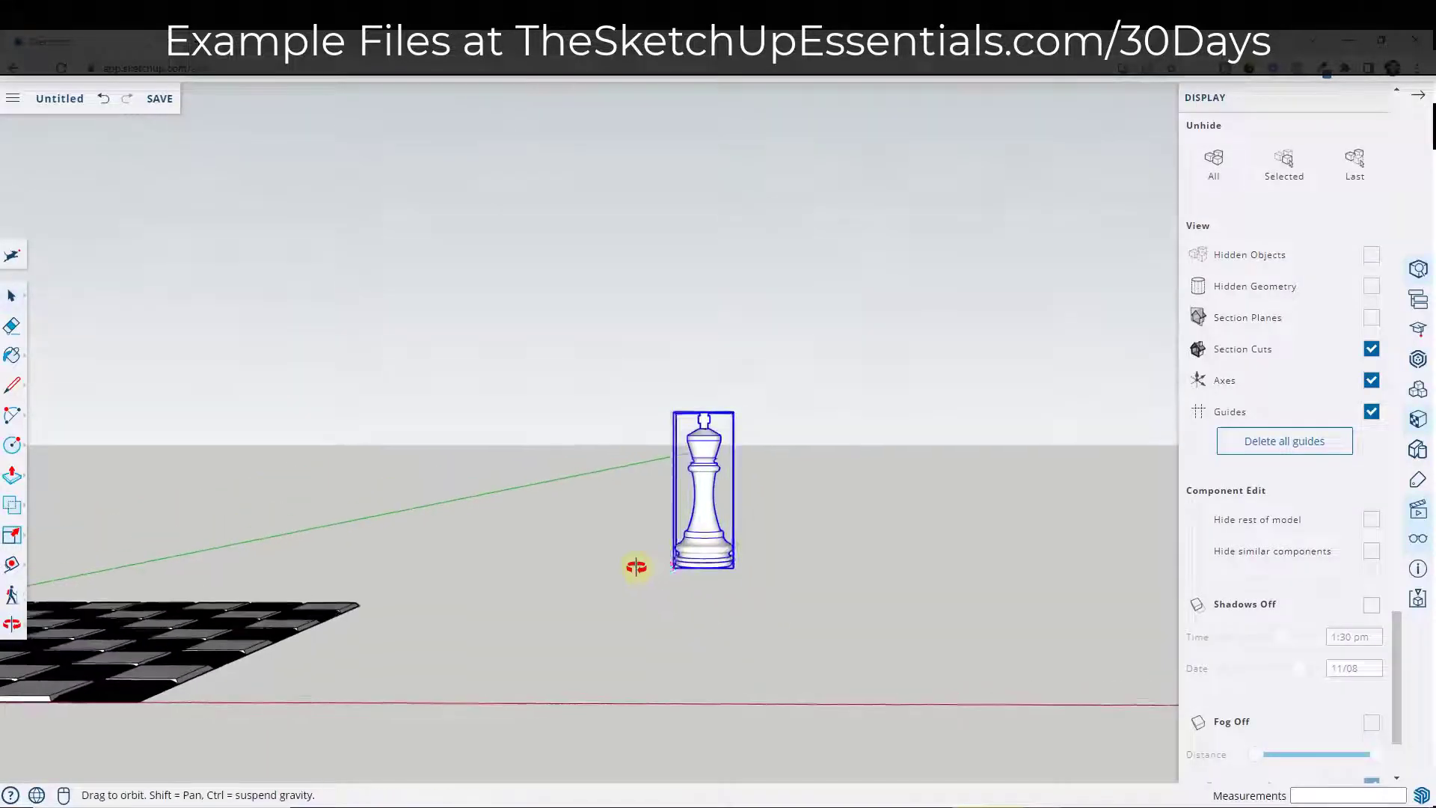
middle_drag(635, 567, 755, 275)
double_click(855, 513)
scroll(875, 449, up, 1)
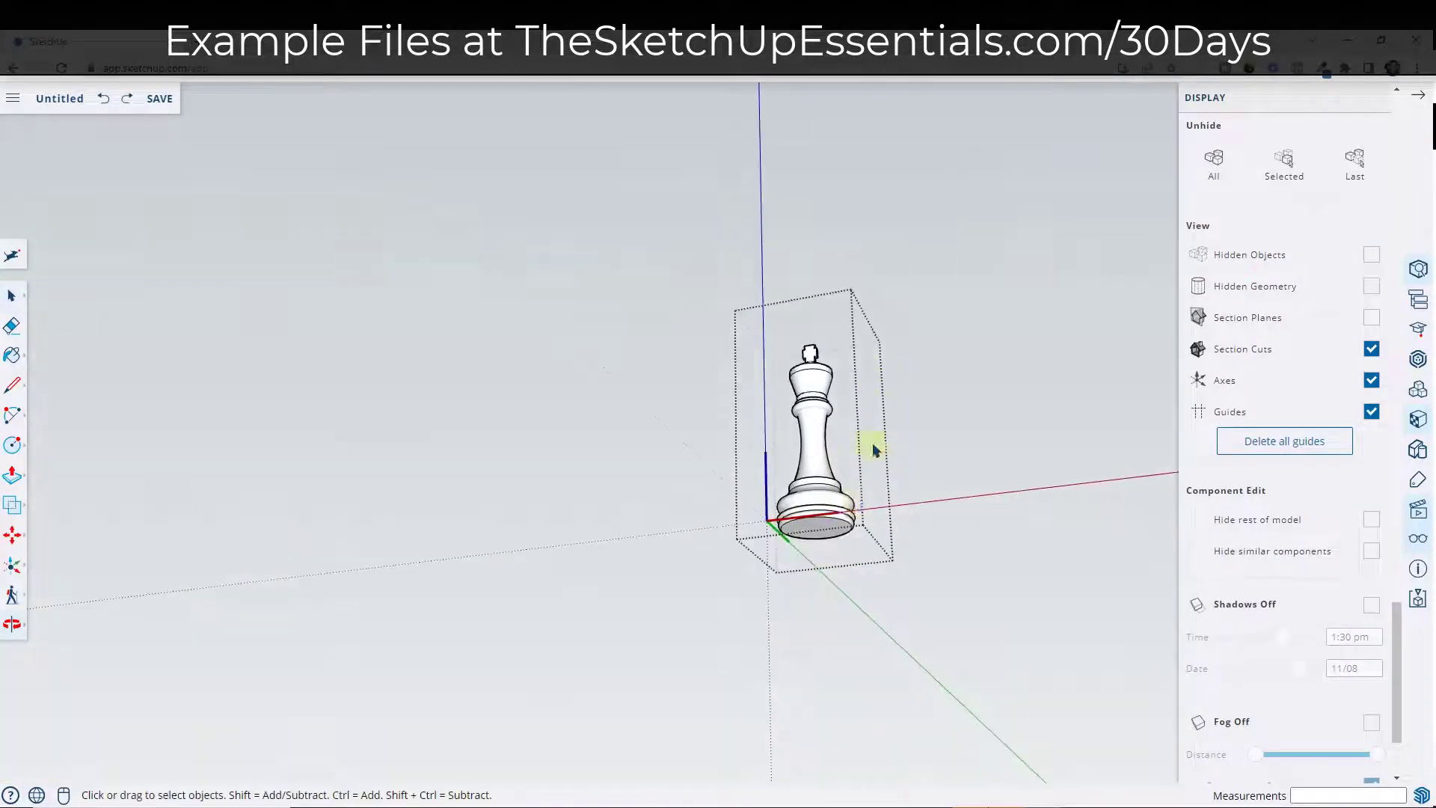
scroll(875, 448, up, 2)
key(l)
click(716, 226)
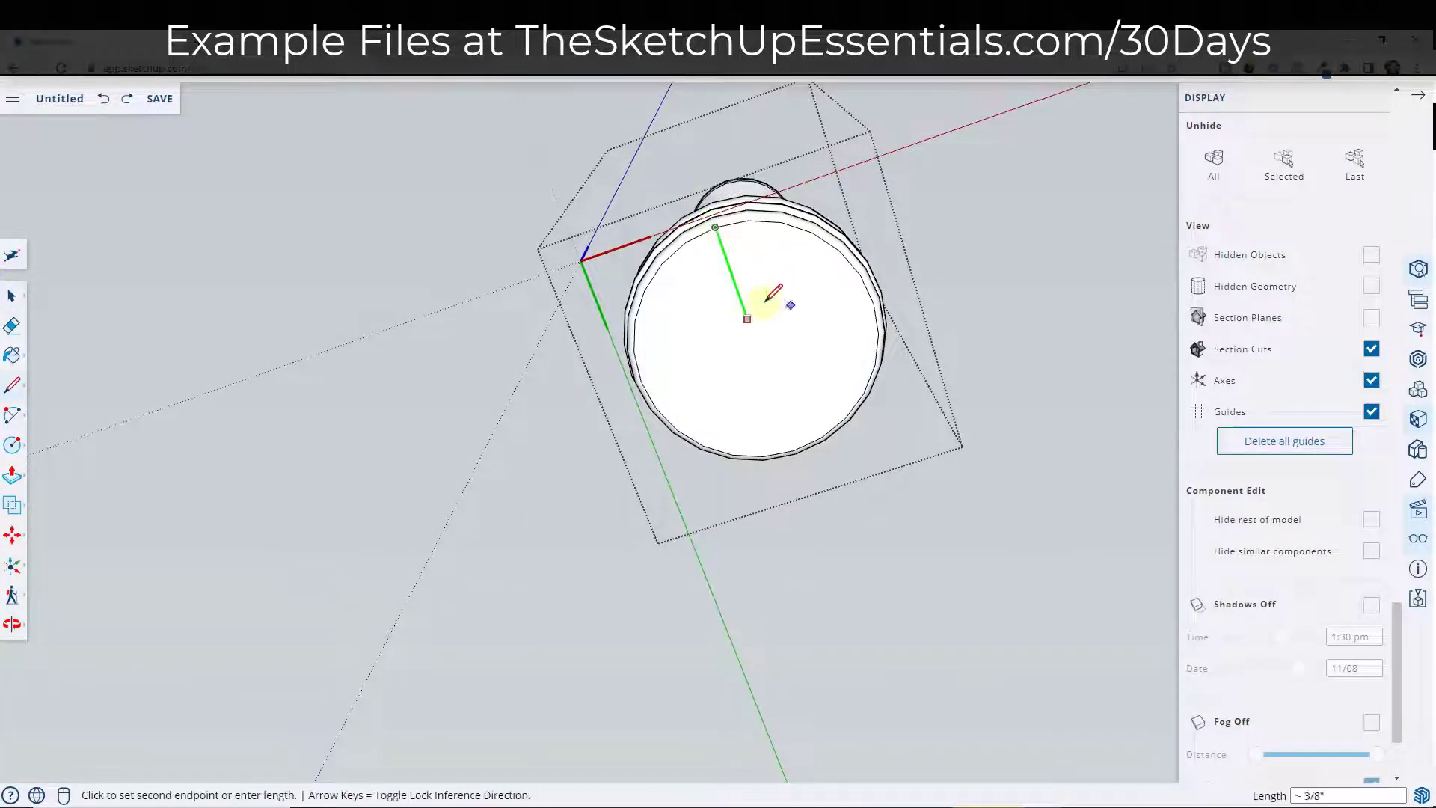
click(755, 342)
key(space)
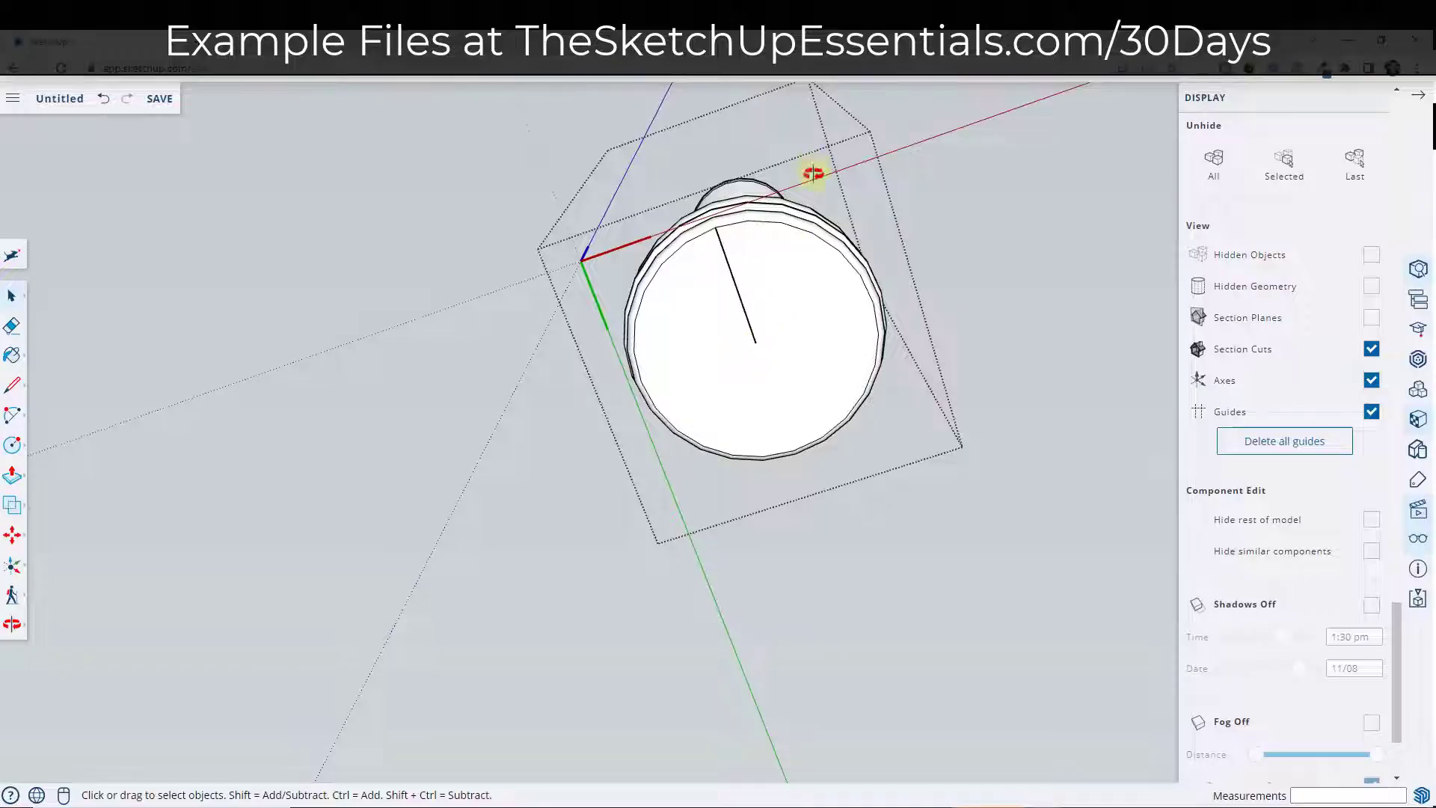
Move the king by the centre point of its base onto a light square in the chessboard's front row
middle_drag(813, 174, 910, 305)
scroll(910, 304, down, 5)
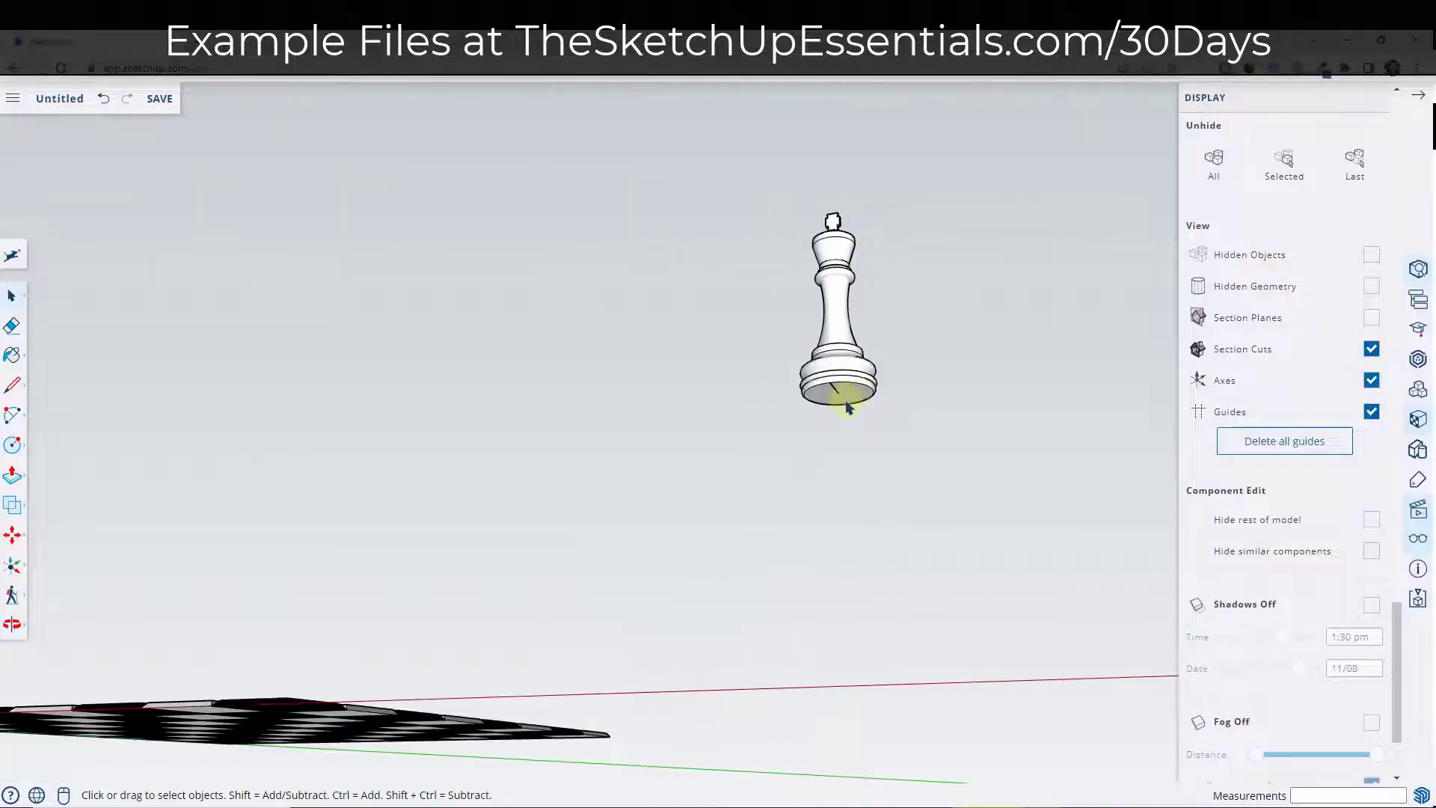
key(m)
click(833, 391)
scroll(833, 391, down, 5)
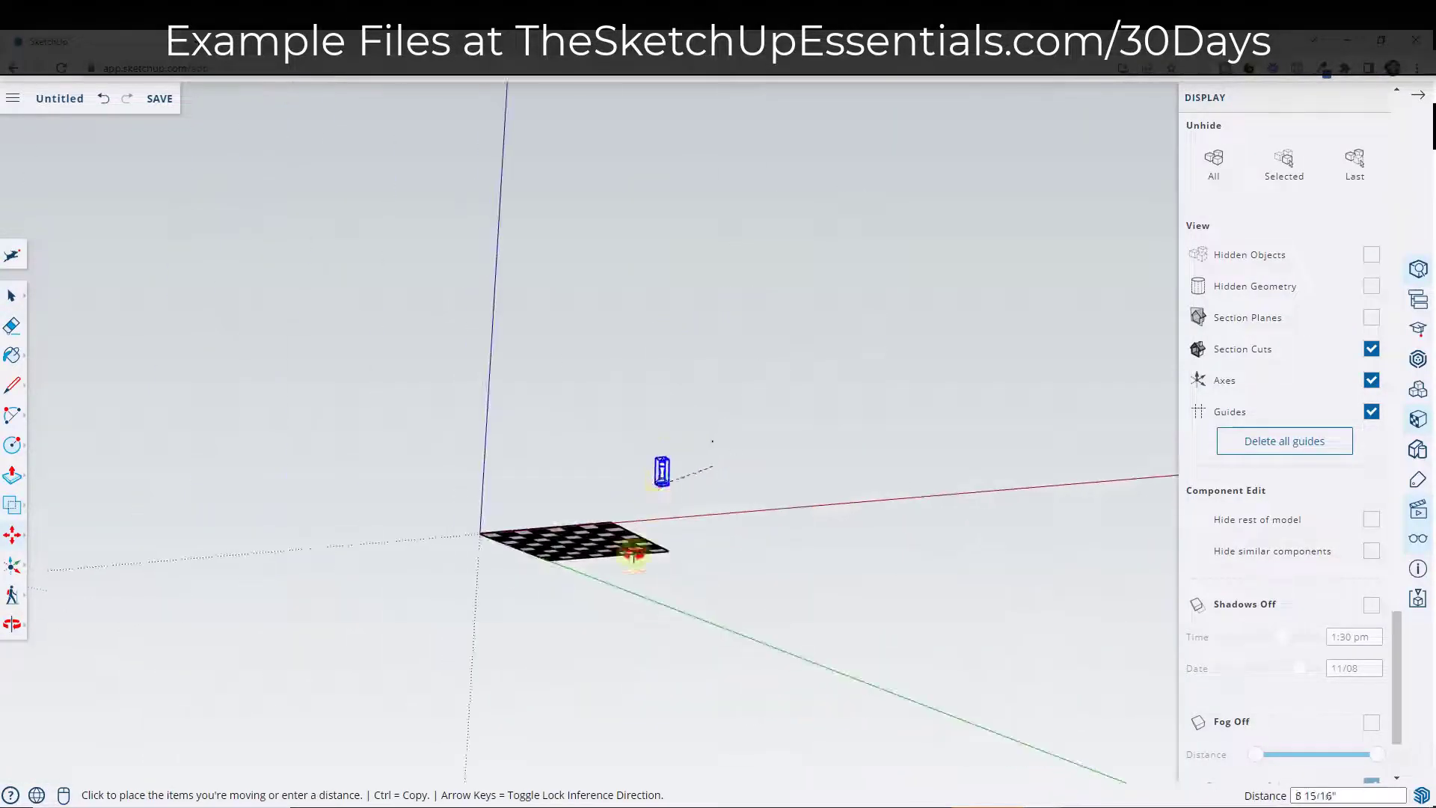
middle_drag(634, 554, 593, 458)
scroll(593, 458, up, 8)
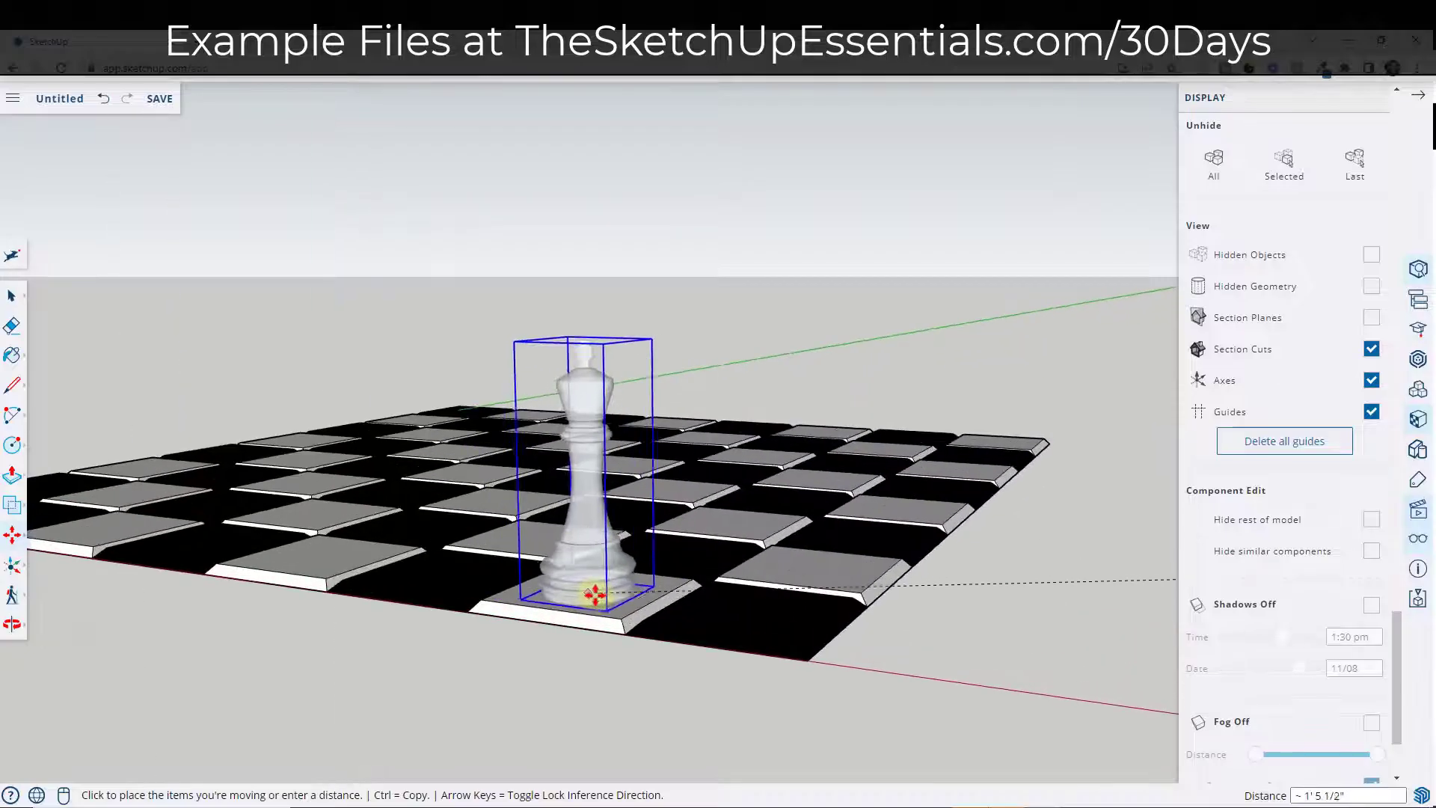
click(596, 591)
Move the king 4" along the chessboard's front row and set it down on the neighbouring light square
middle_drag(641, 557, 624, 613)
click(627, 612)
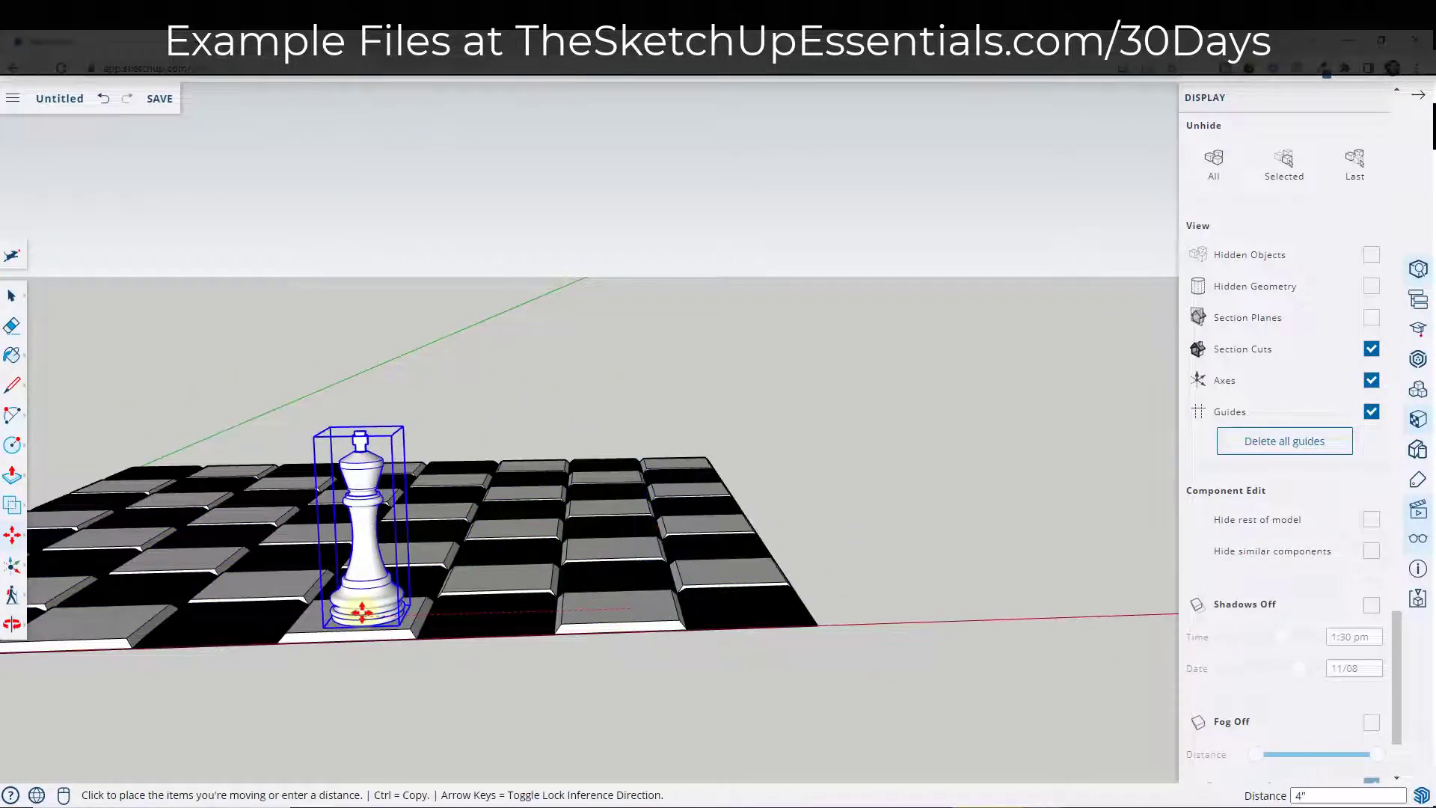
click(353, 621)
key(space)
middle_drag(683, 551, 454, 561)
scroll(586, 503, up, 5)
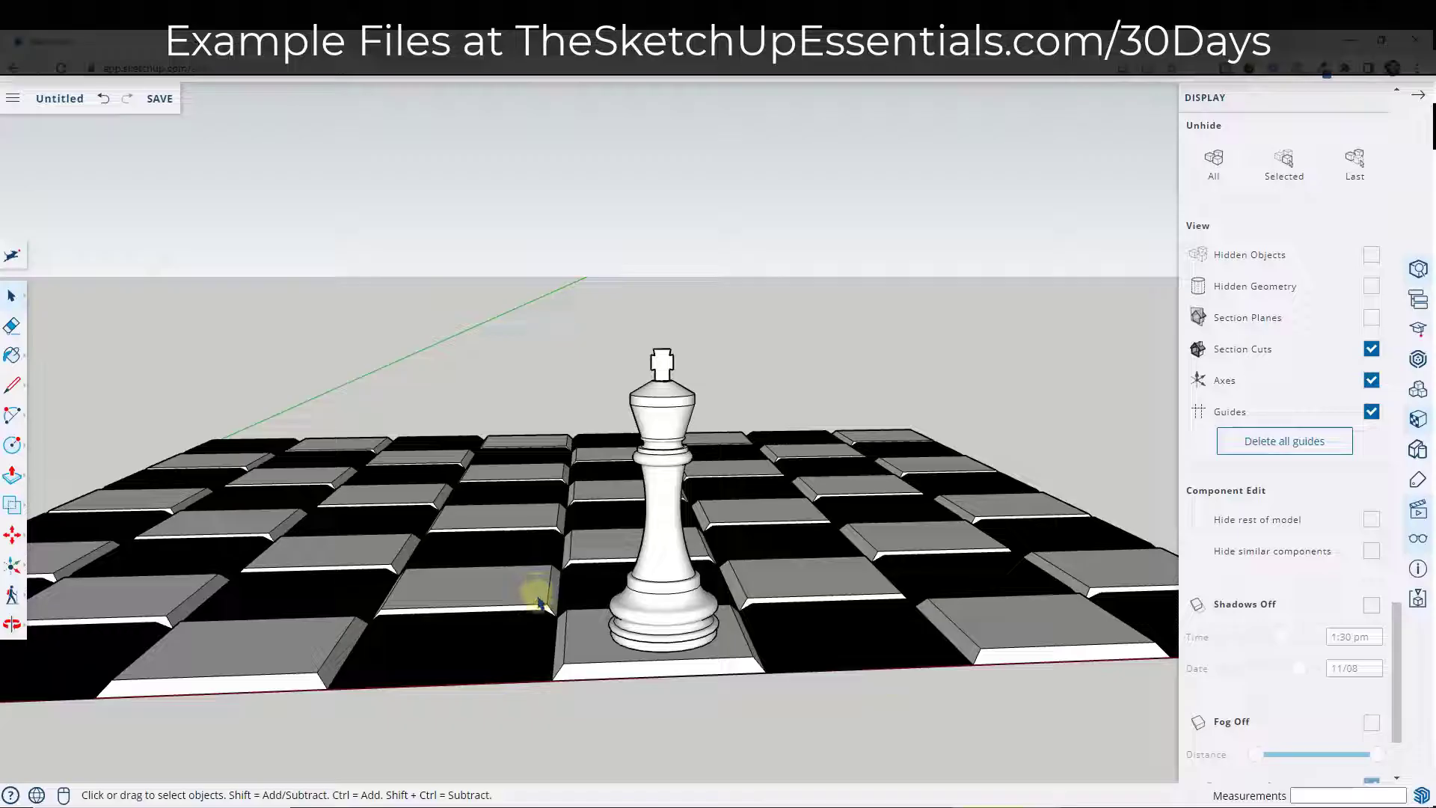
scroll(401, 551, down, 3)
scroll(849, 513, up, 3)
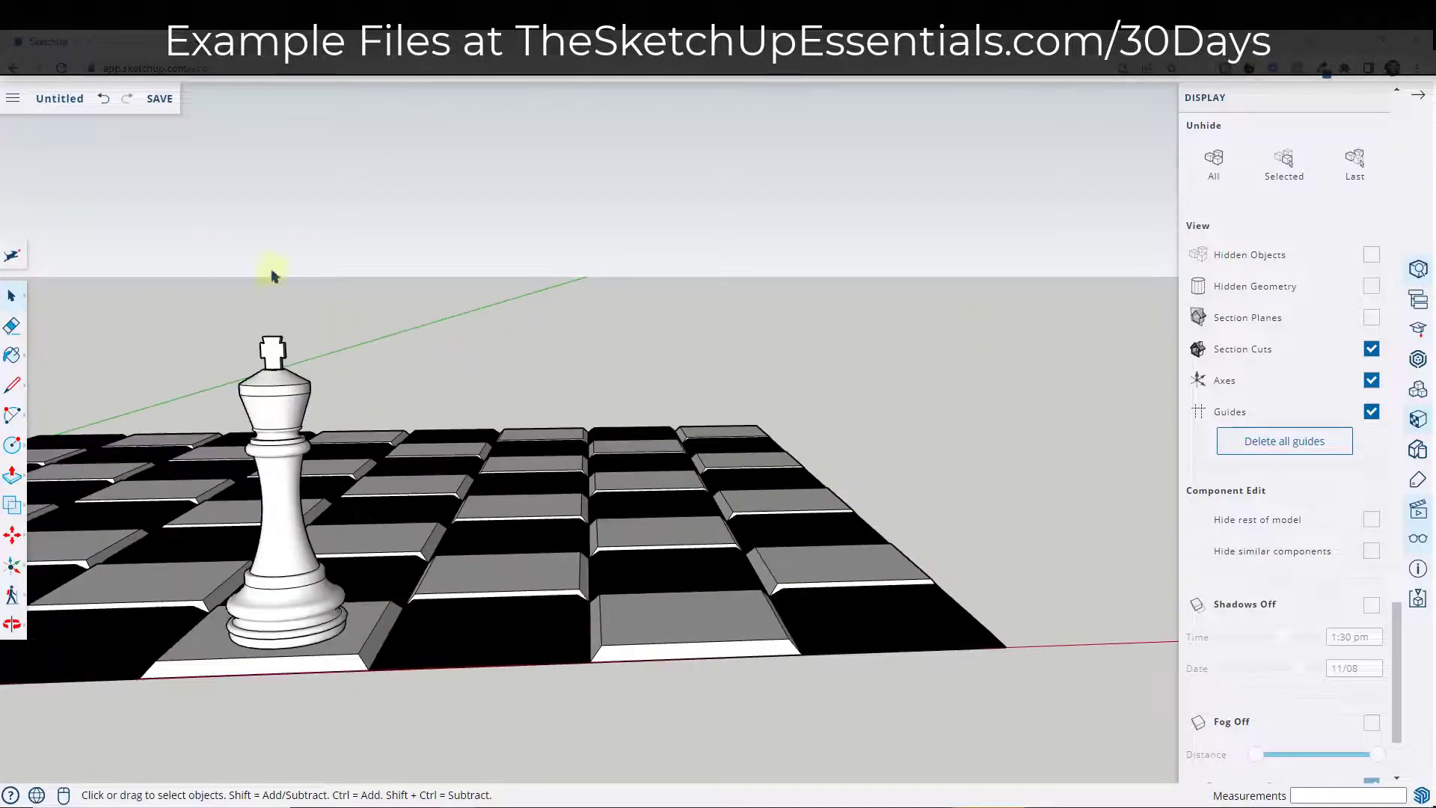
Import the rook reference image from the device and place it flat on the front row's last light square, about 1 3/4" wide
click(12, 98)
click(49, 260)
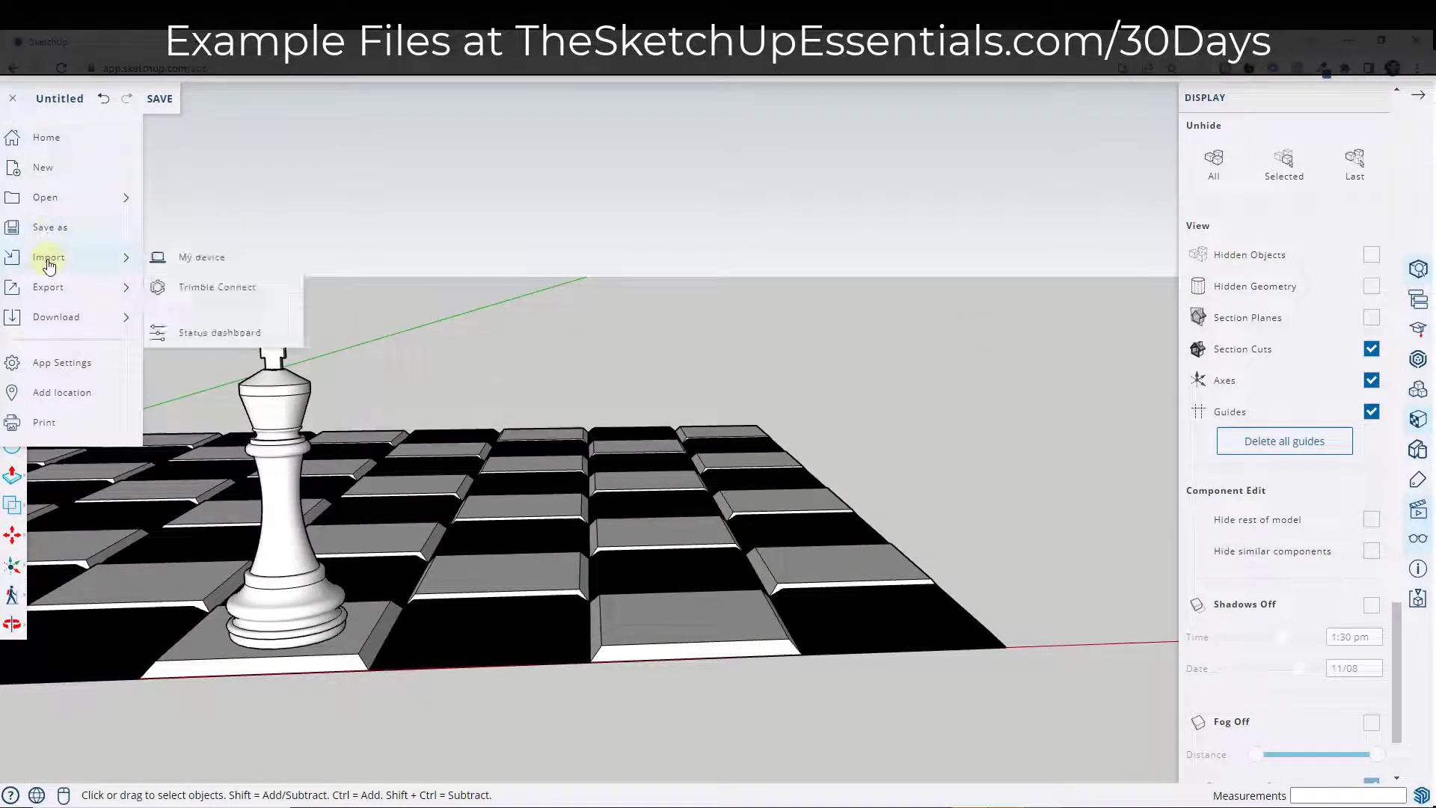
click(222, 260)
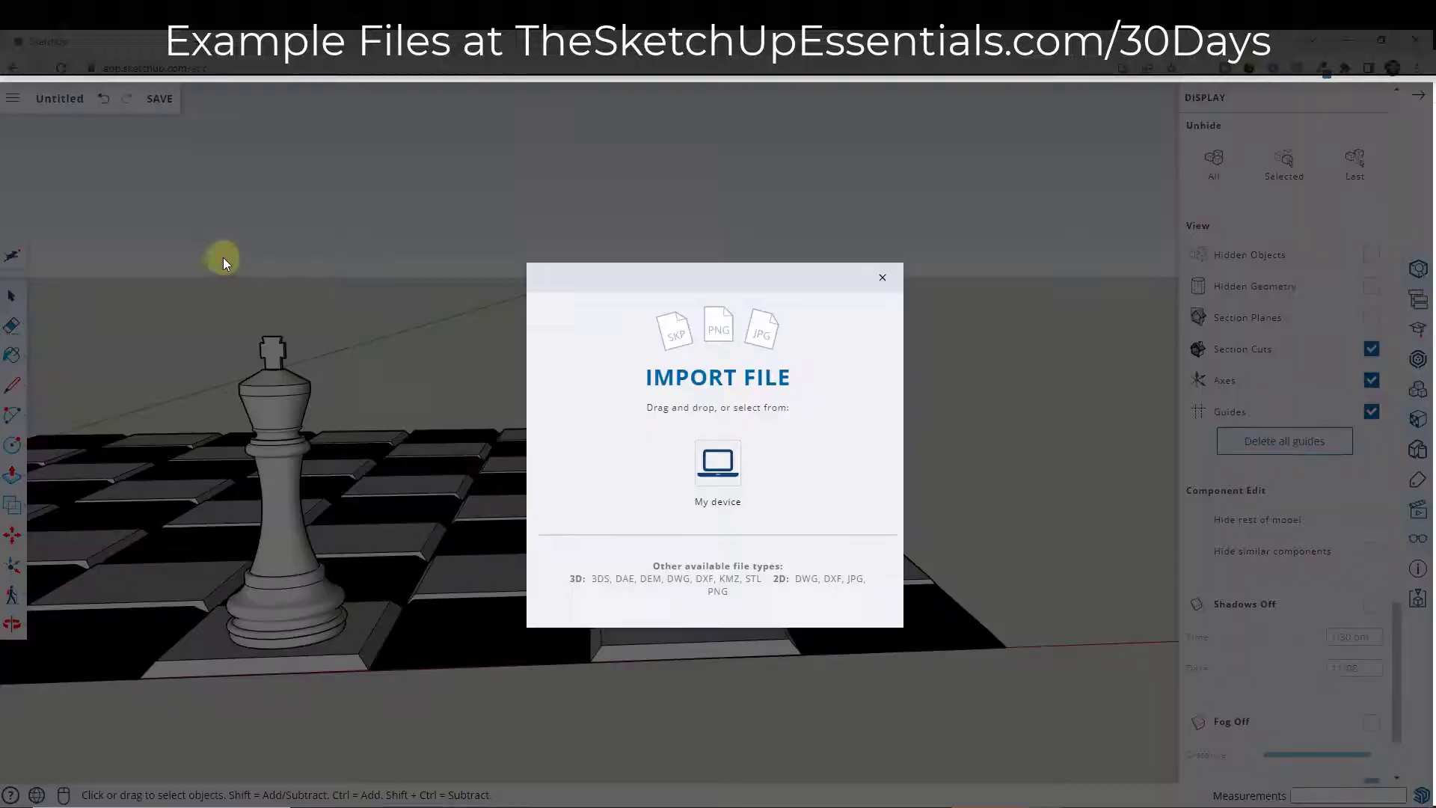
click(716, 465)
double_click(263, 157)
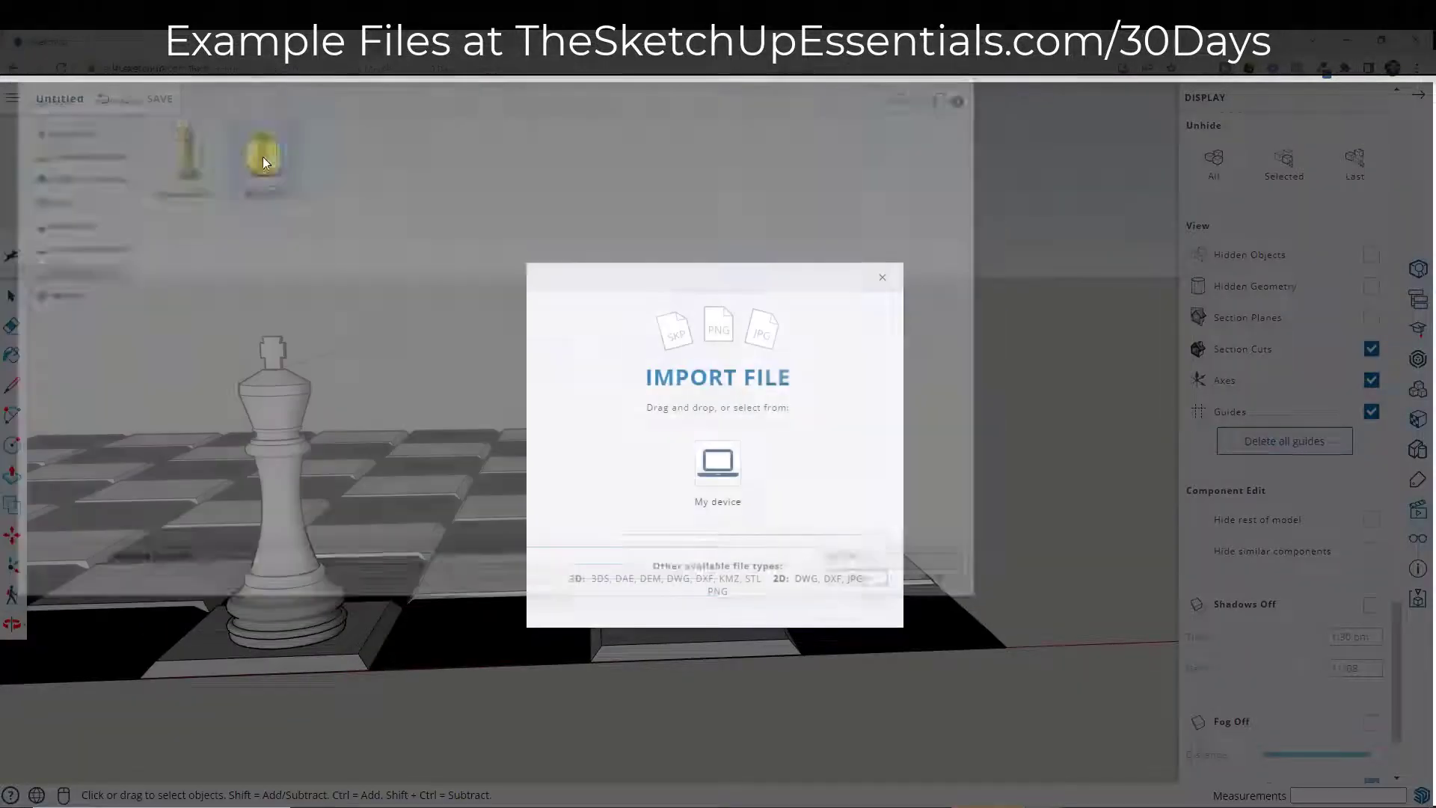
click(641, 576)
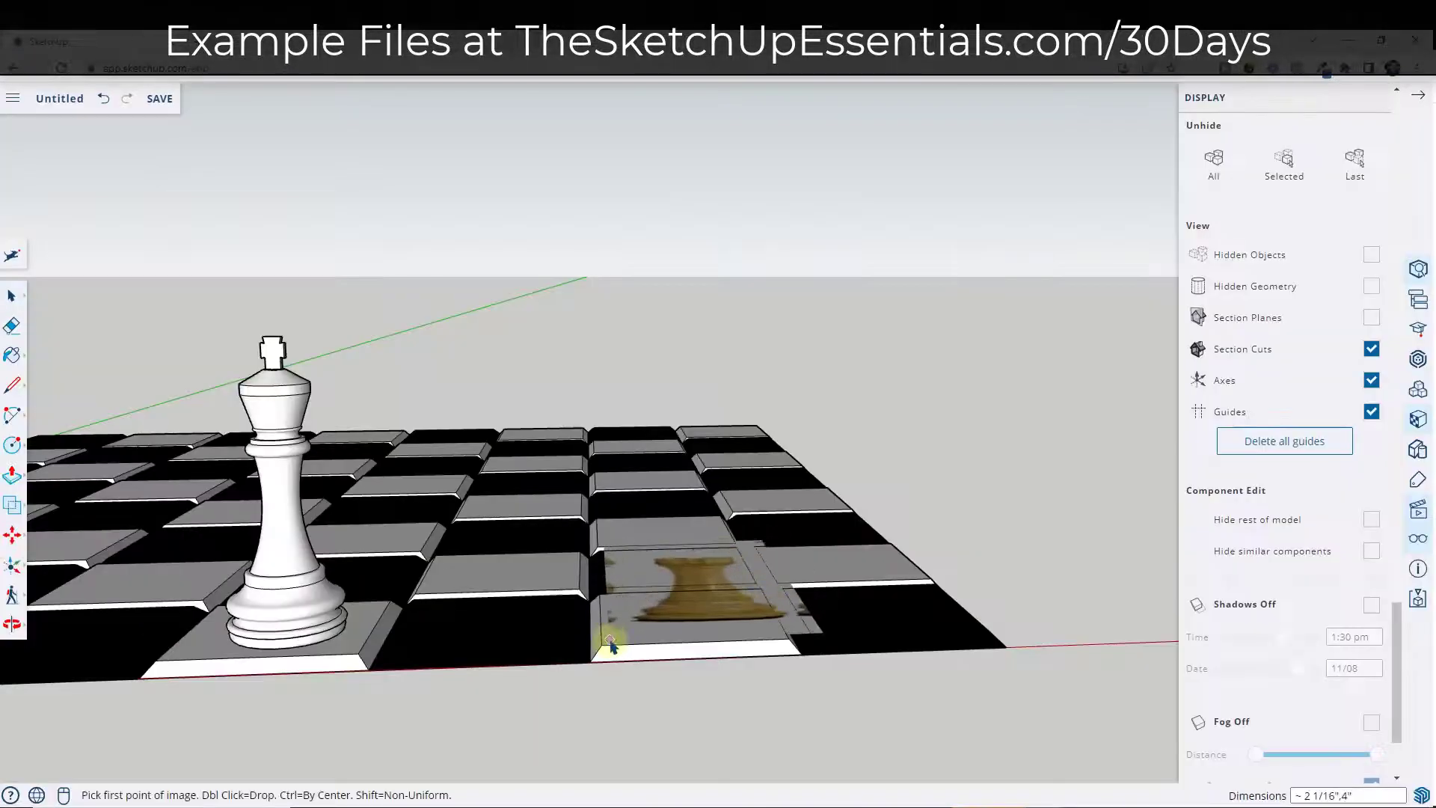
click(601, 645)
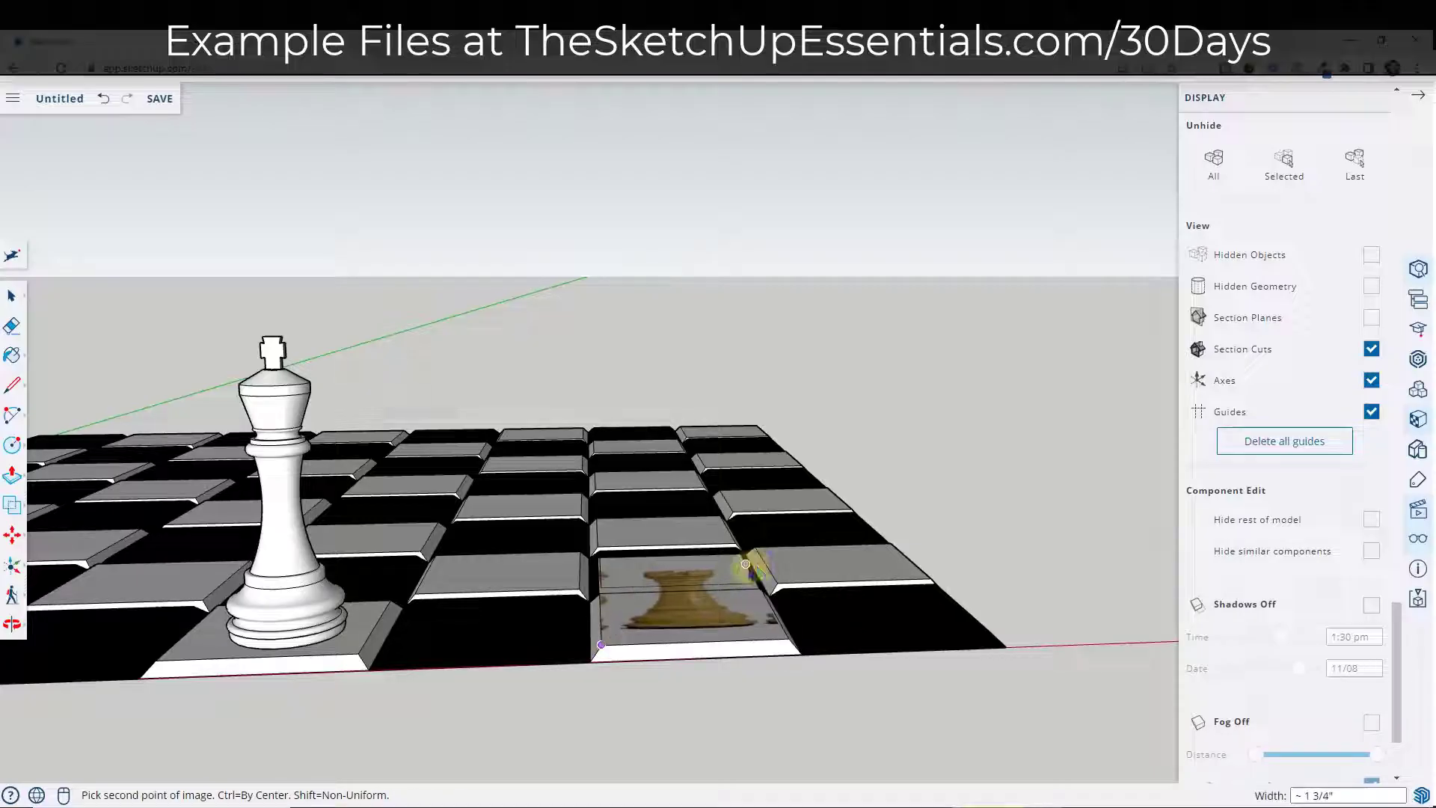
click(746, 566)
Rotate the rook image 90 degrees about its front edge so that it stands upright
middle_drag(746, 565, 561, 618)
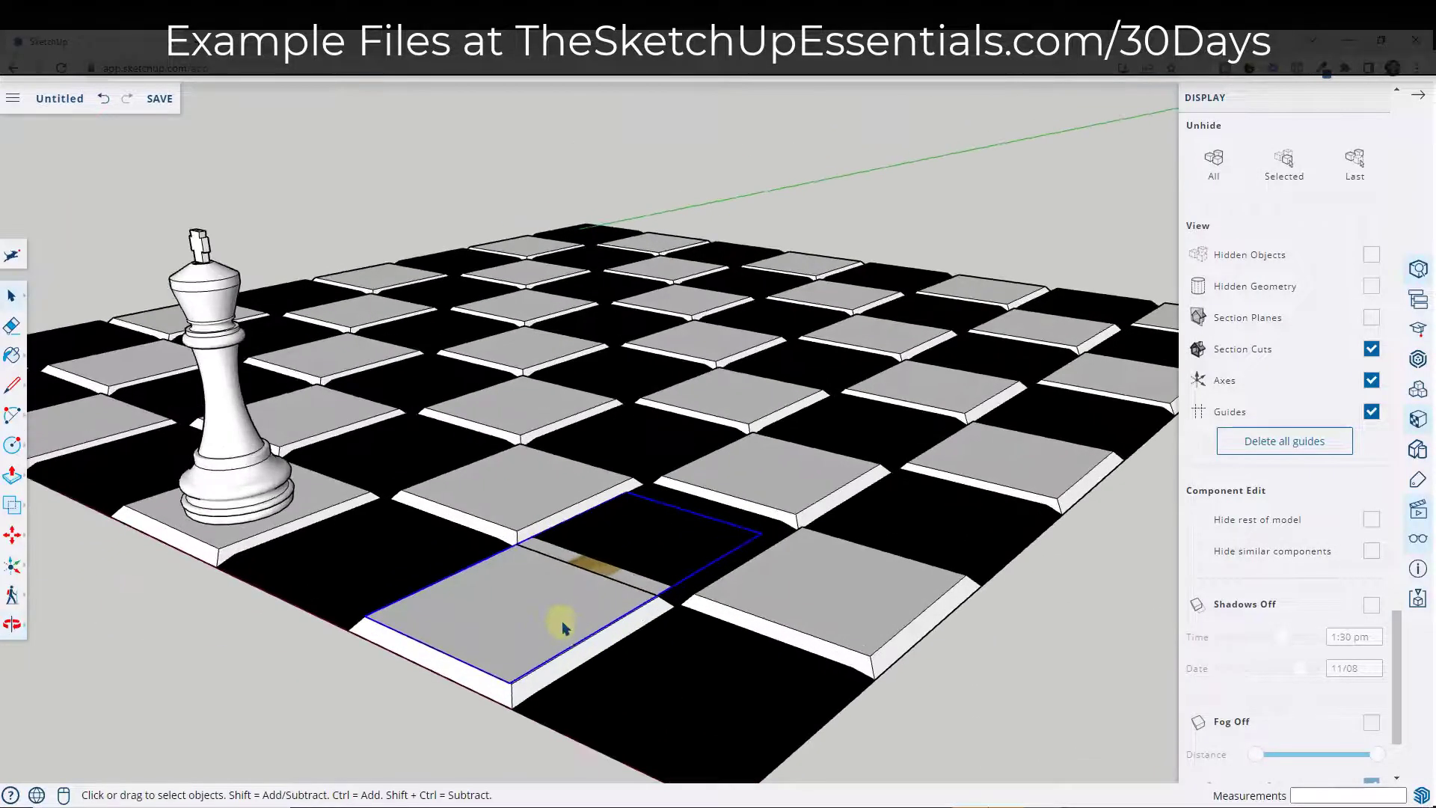
key(q)
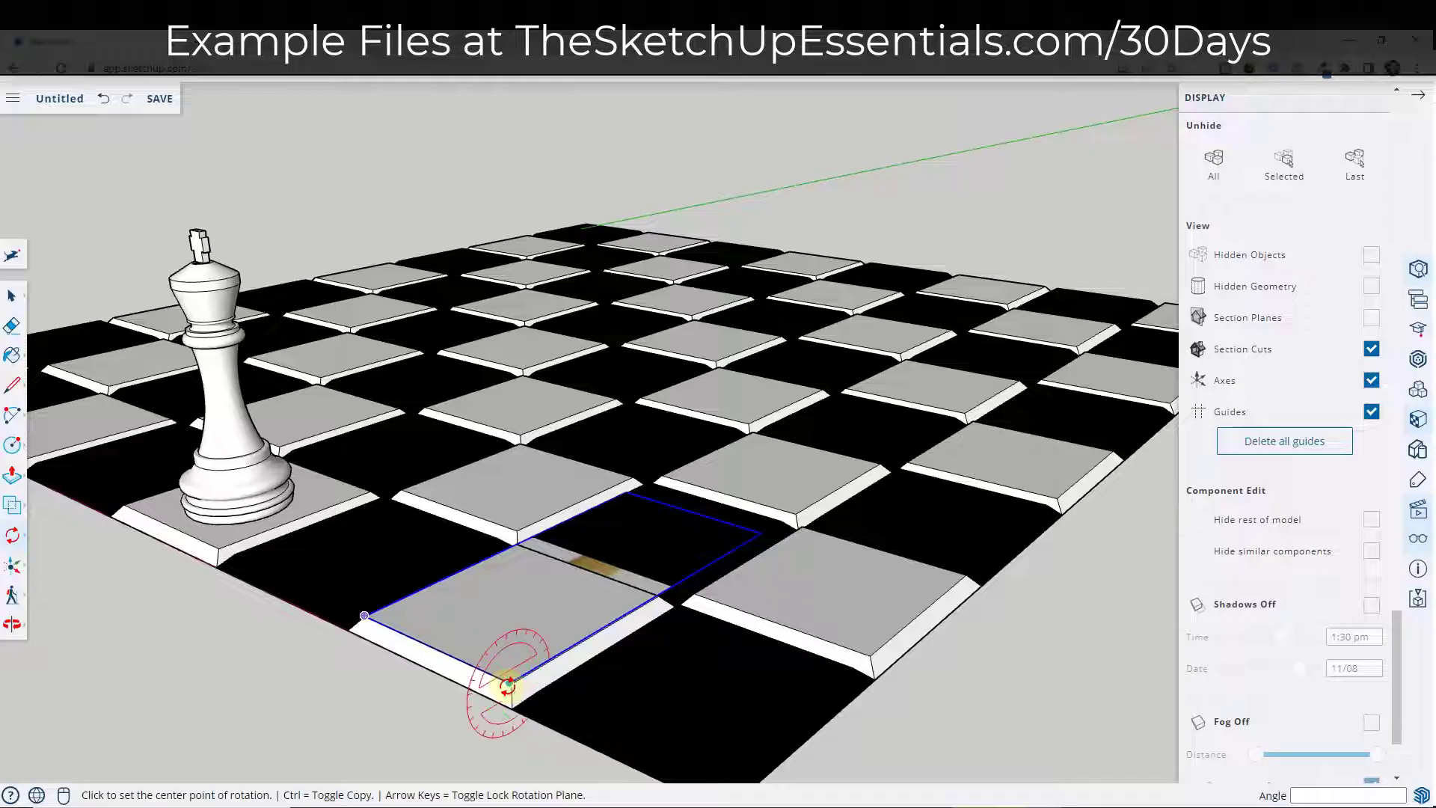
click(510, 683)
click(731, 551)
text(90)
key(Return)
key(space)
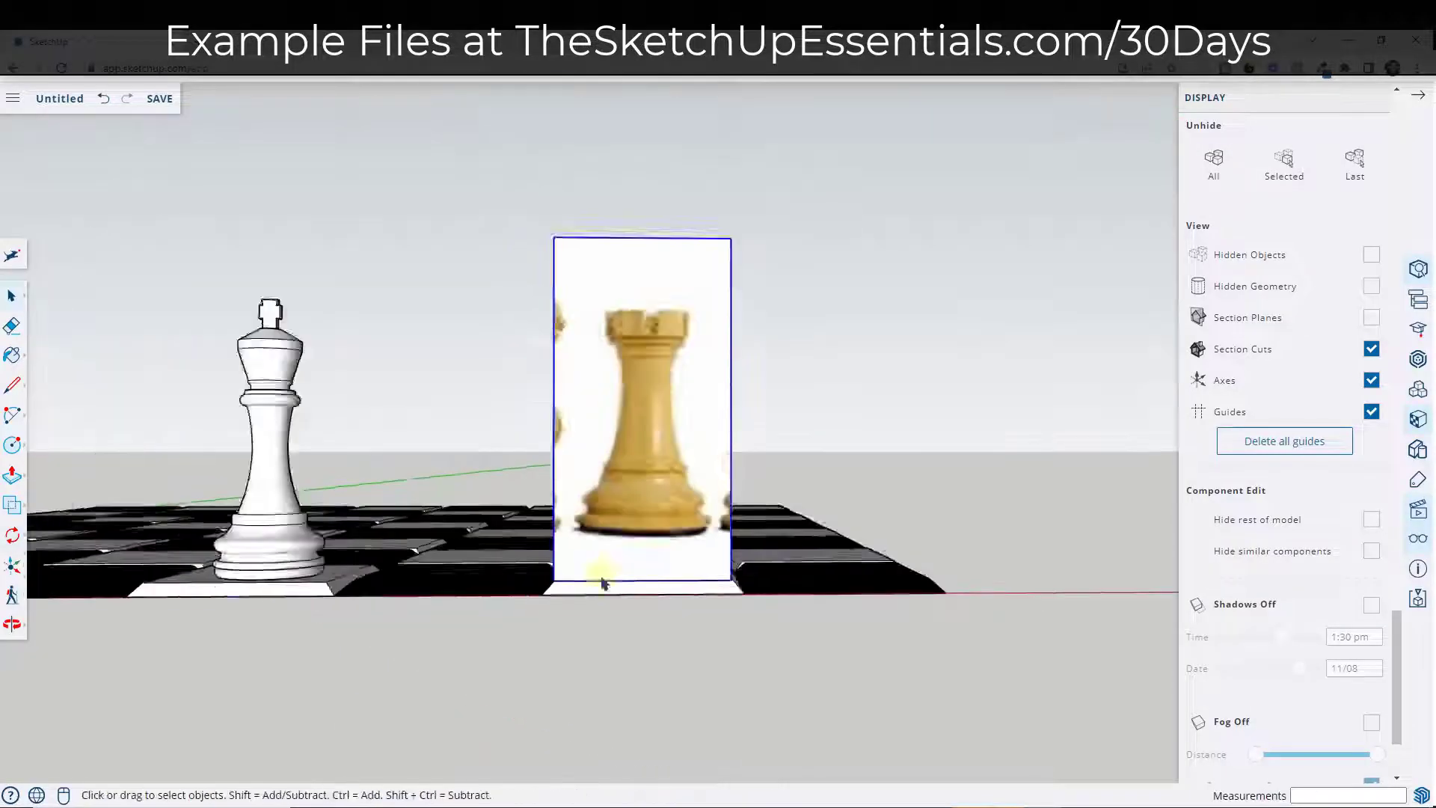
Move the rook image about 6 5/8" along the red axis to clear the chessboard
scroll(625, 465, up, 3)
key(s)
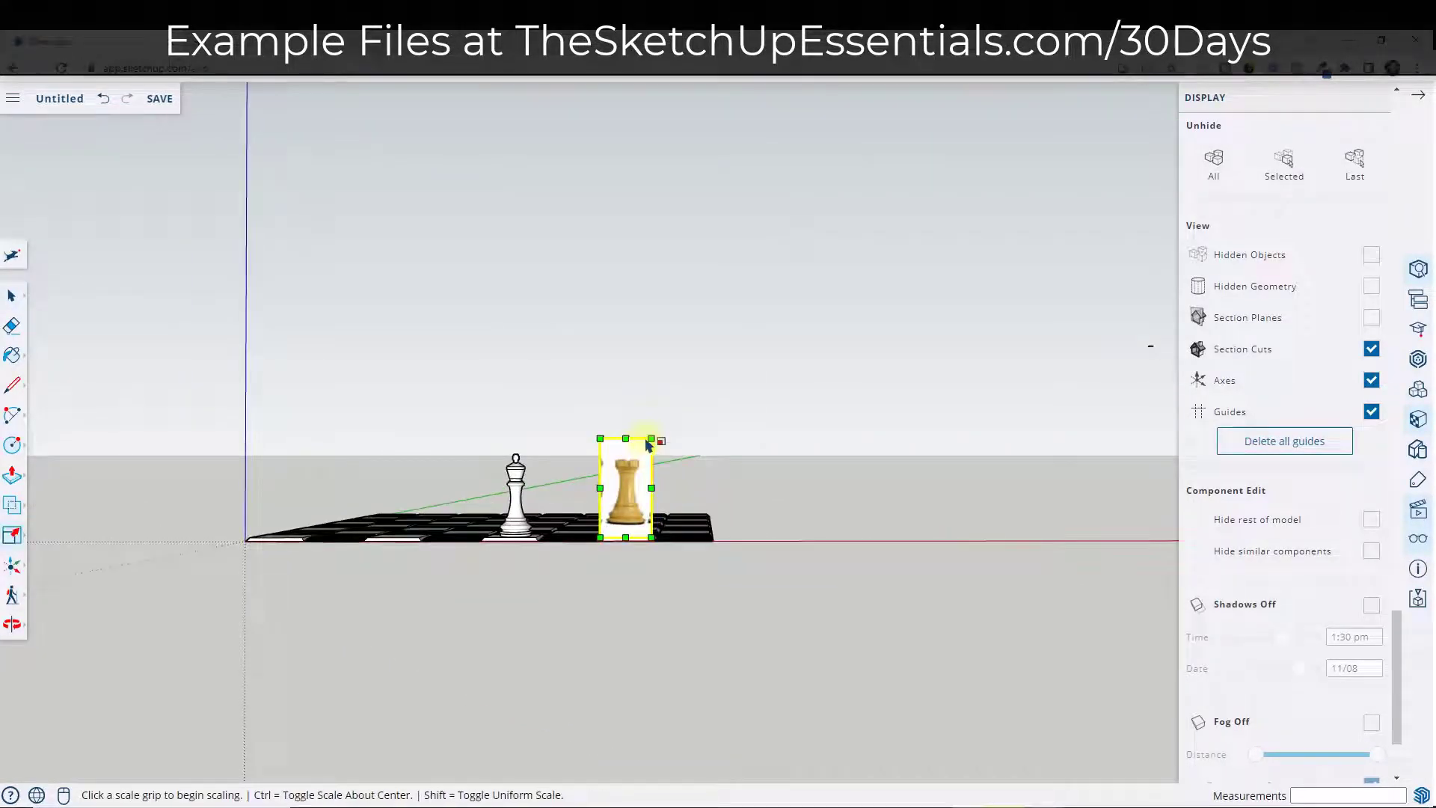
key(space)
key(m)
click(625, 485)
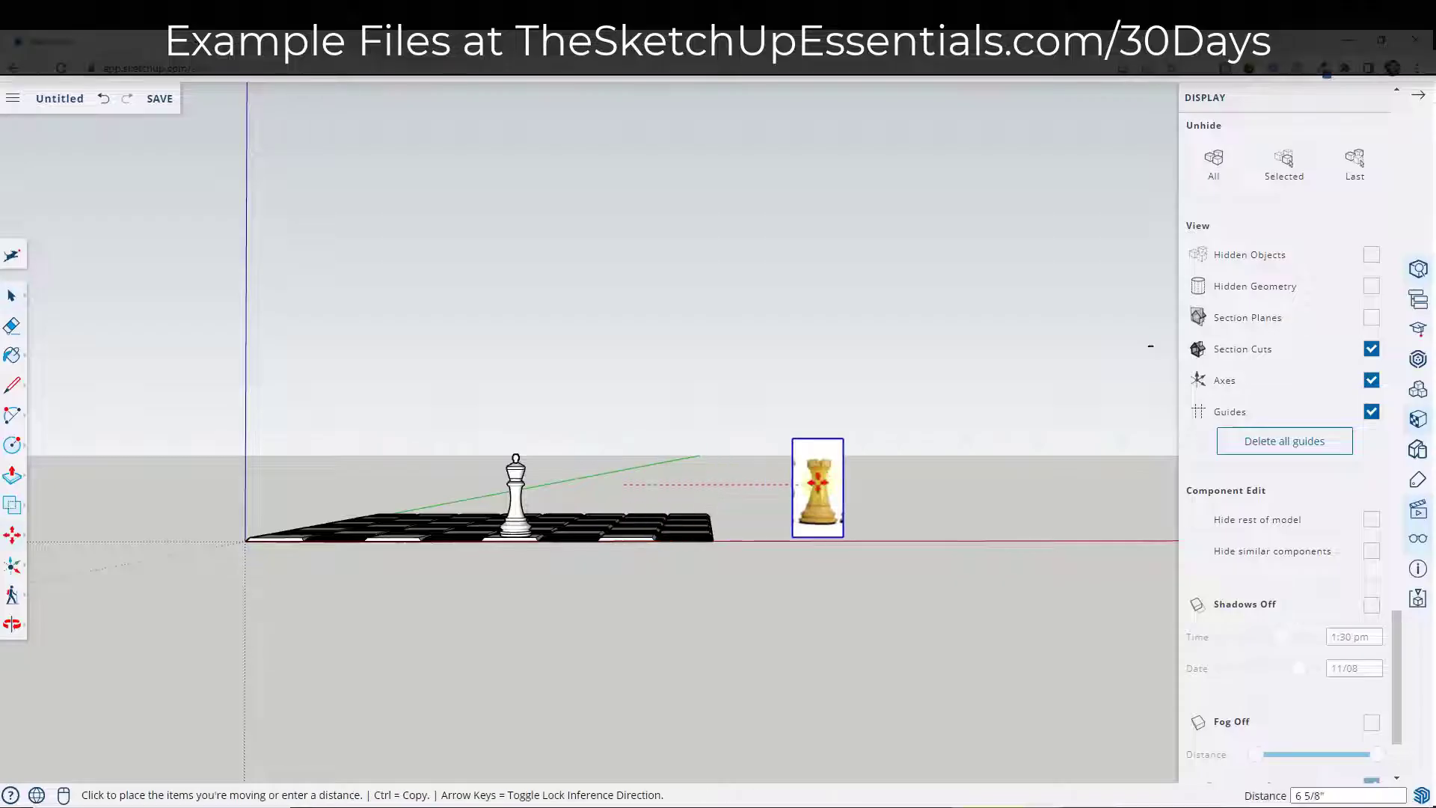
click(817, 484)
key(space)
Scale the rook image up uniformly from its upper outer corner until it is much larger than the king
key(s)
click(843, 439)
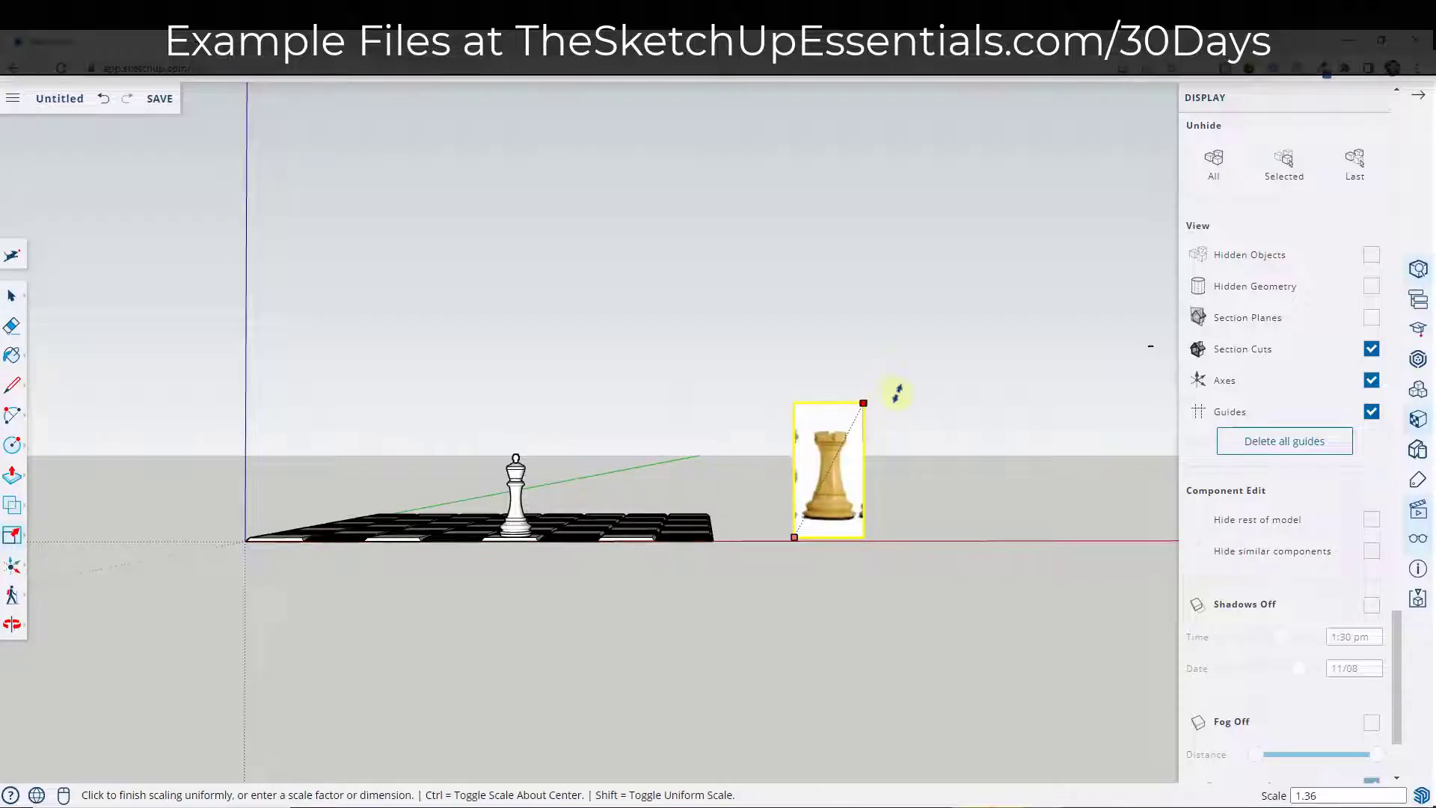
click(897, 394)
key(shift+z)
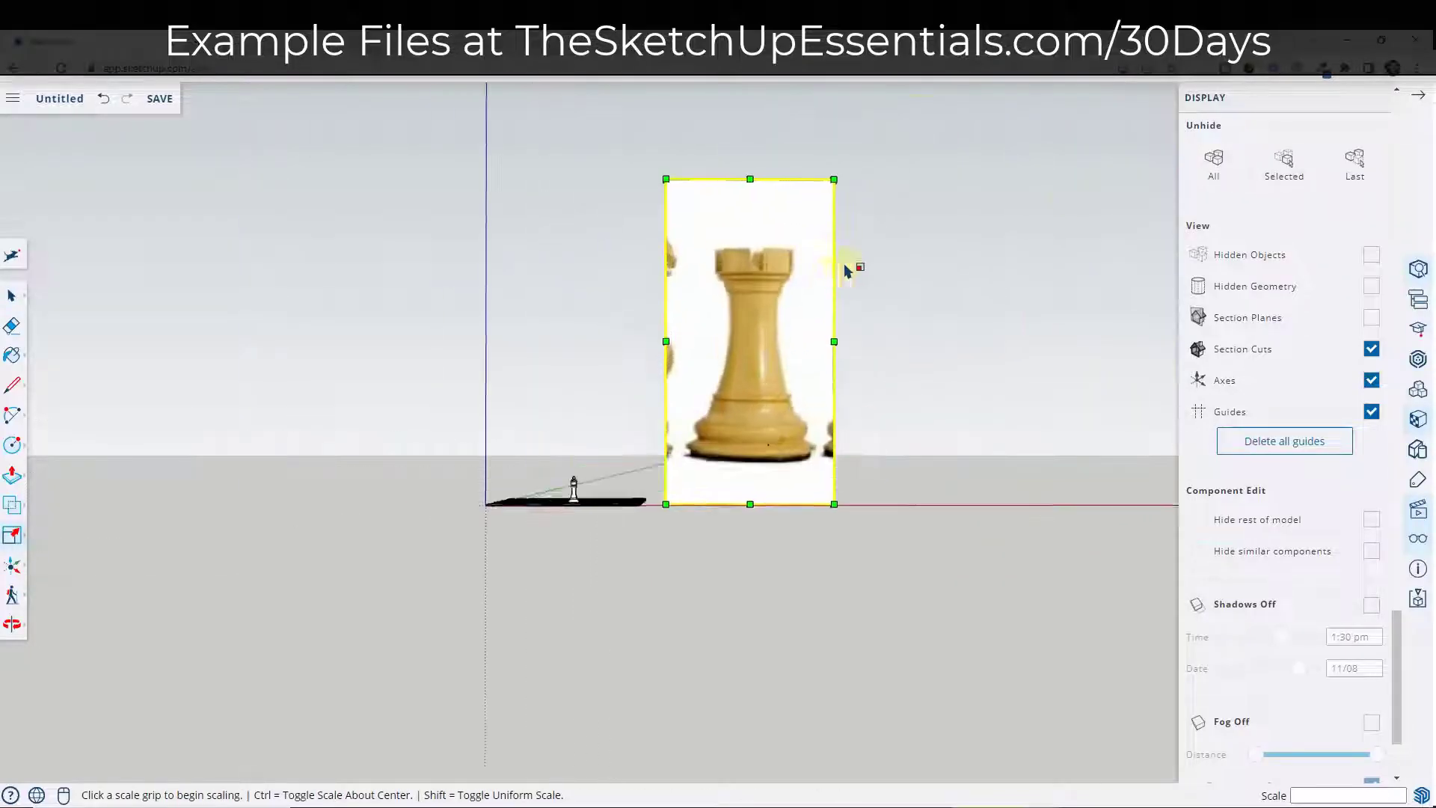
key(space)
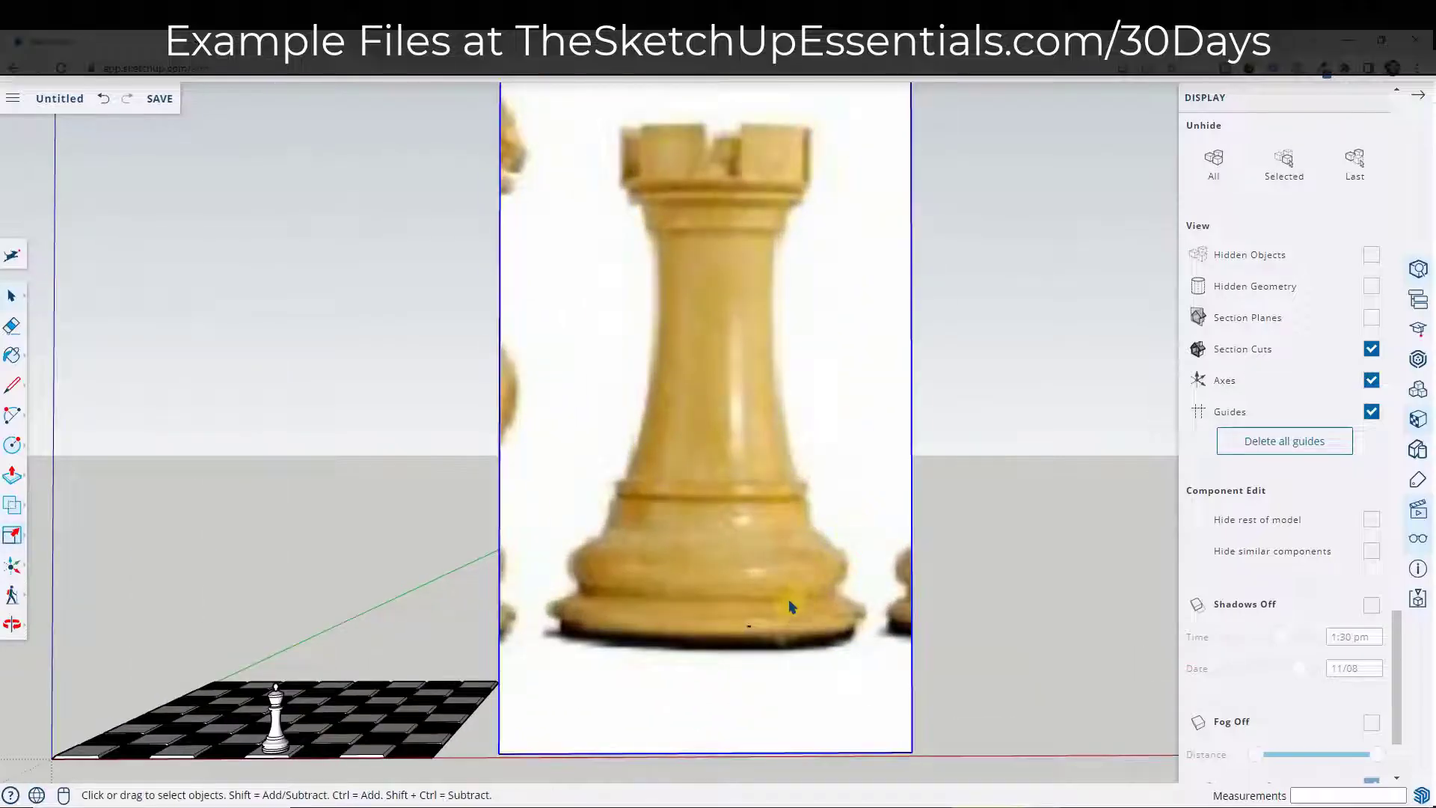
Draw a vertical centre line on the rook image from the battlement notch down to the underside of the base
key(l)
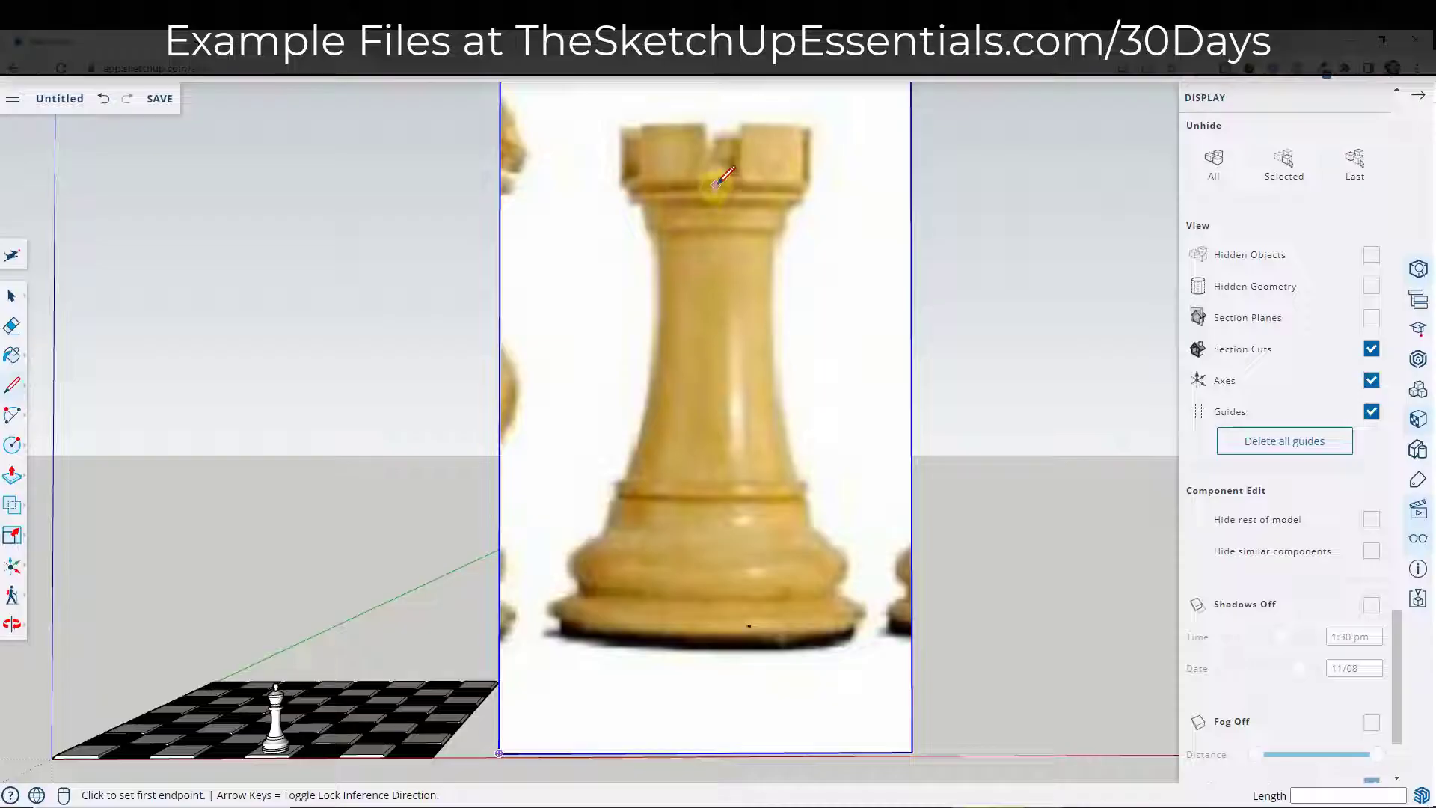
click(716, 185)
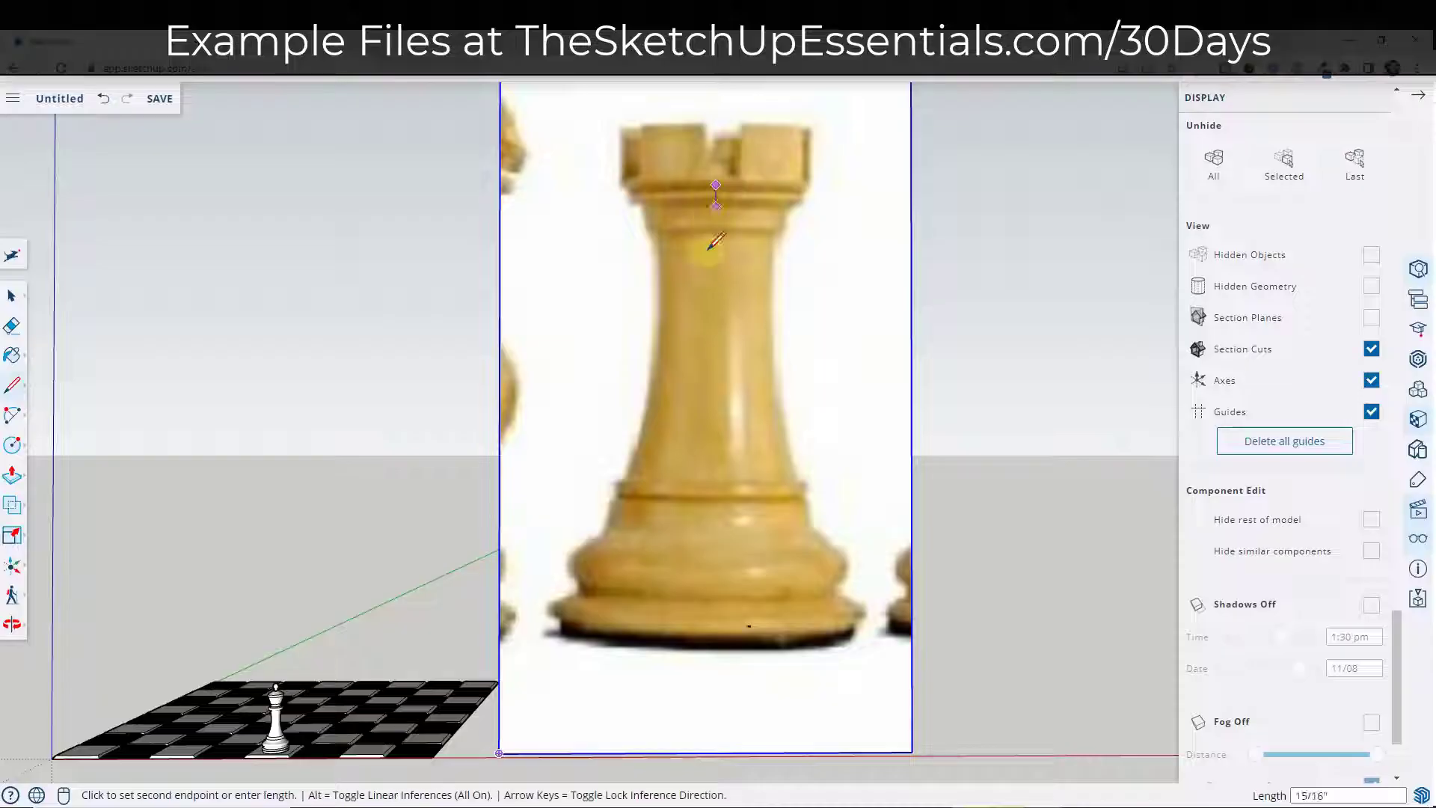
click(715, 645)
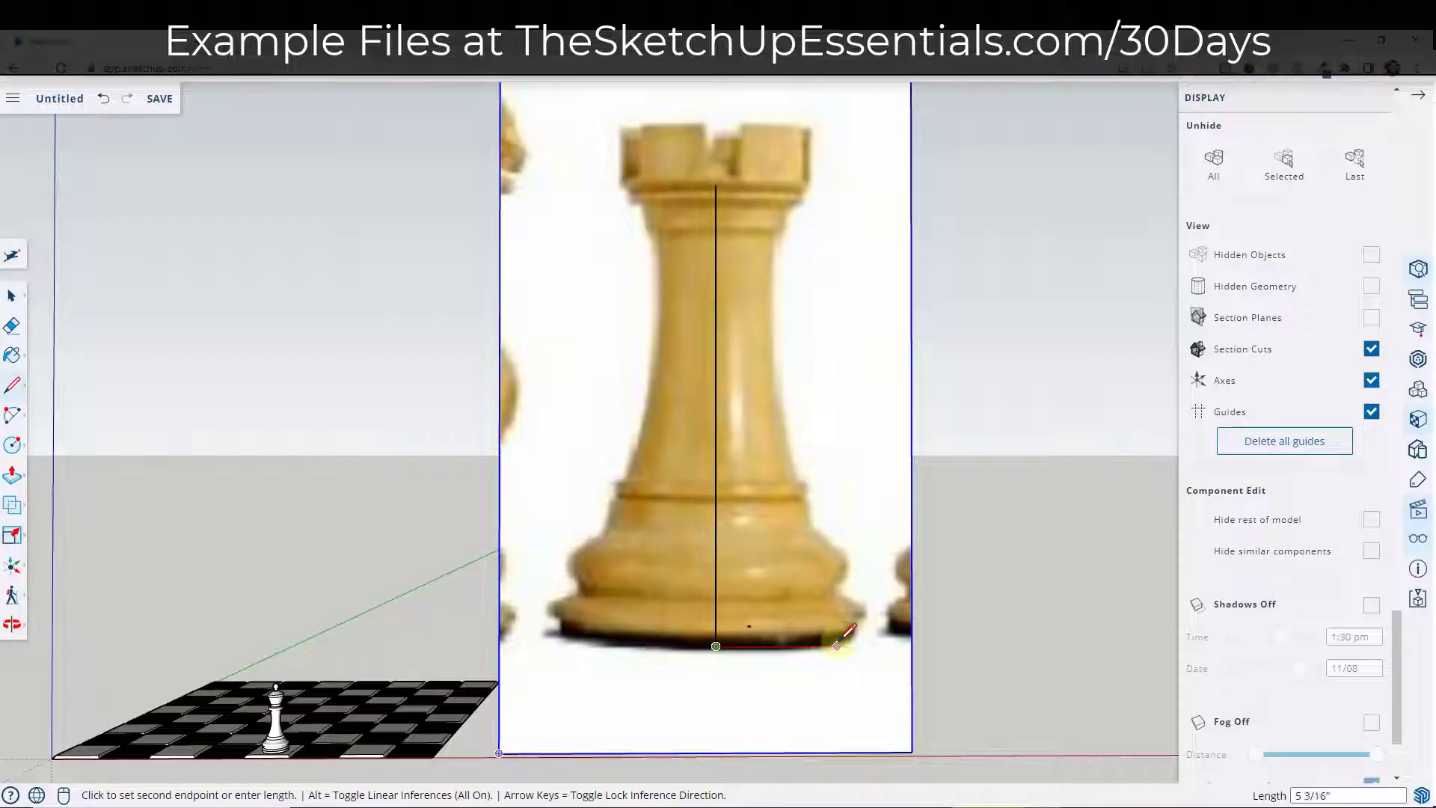
Trace half of the rook's outline with lines and arcs from the base's centre up to the top outer corner
scroll(836, 645, up, 3)
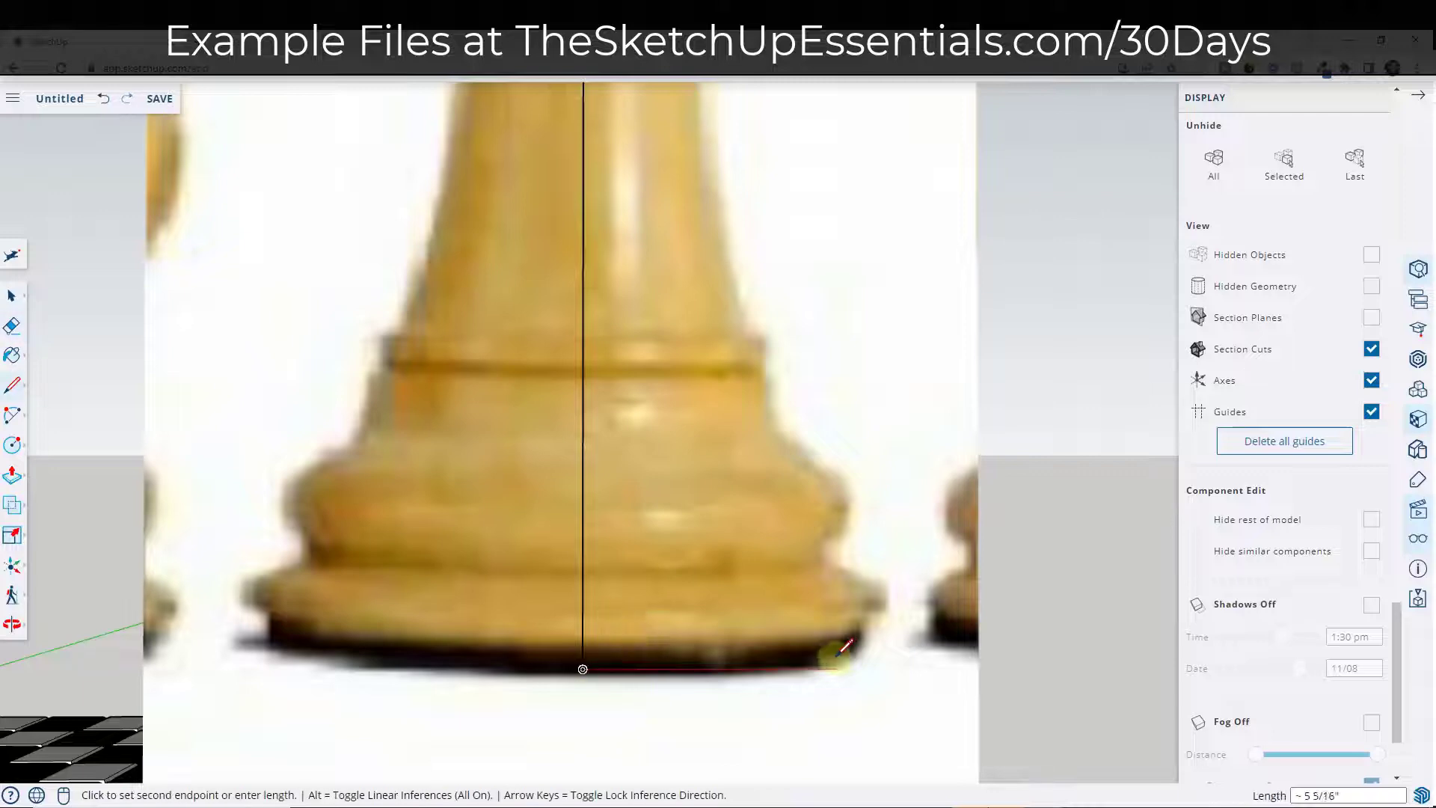
click(841, 649)
key(a)
click(832, 667)
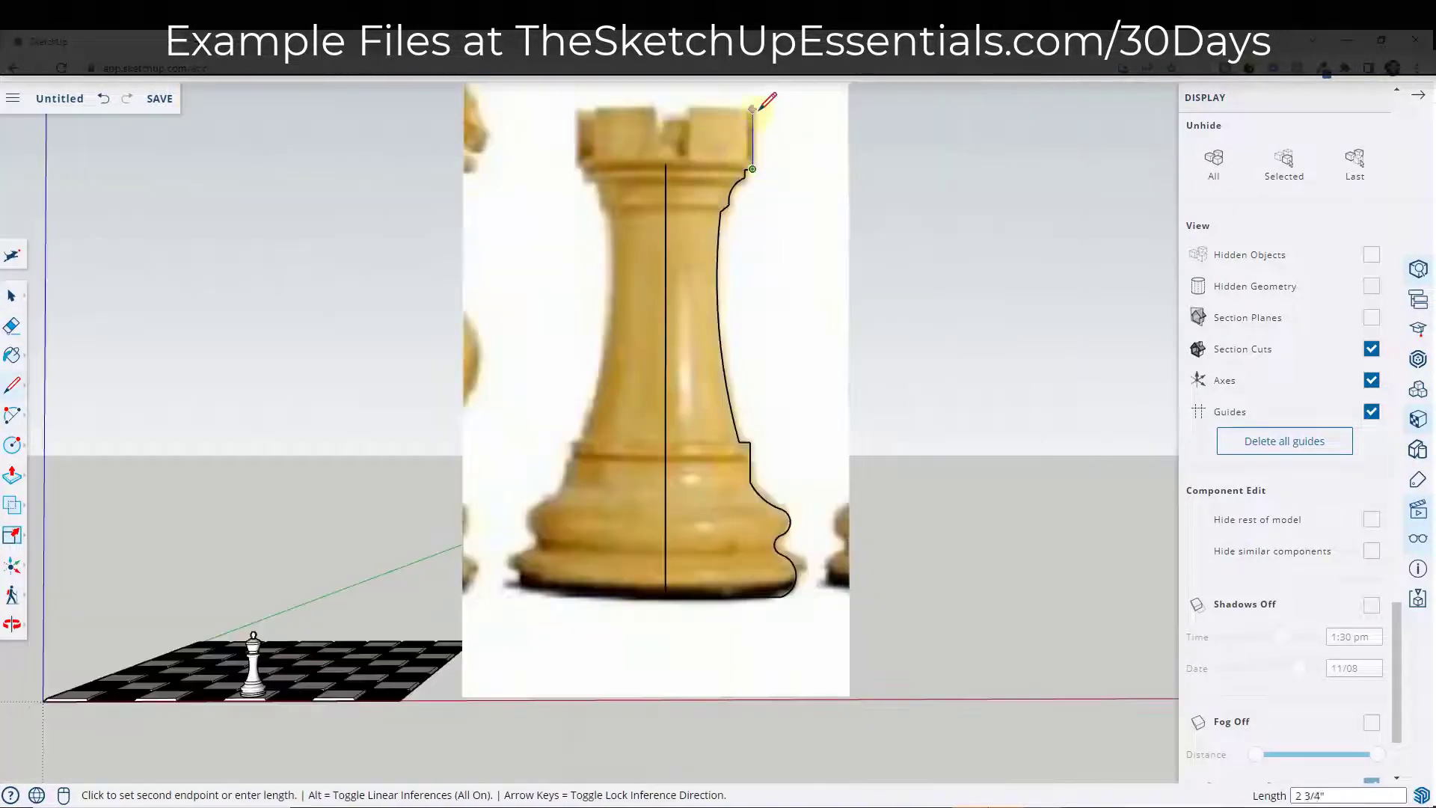
click(752, 109)
key(space)
scroll(640, 393, down, 2)
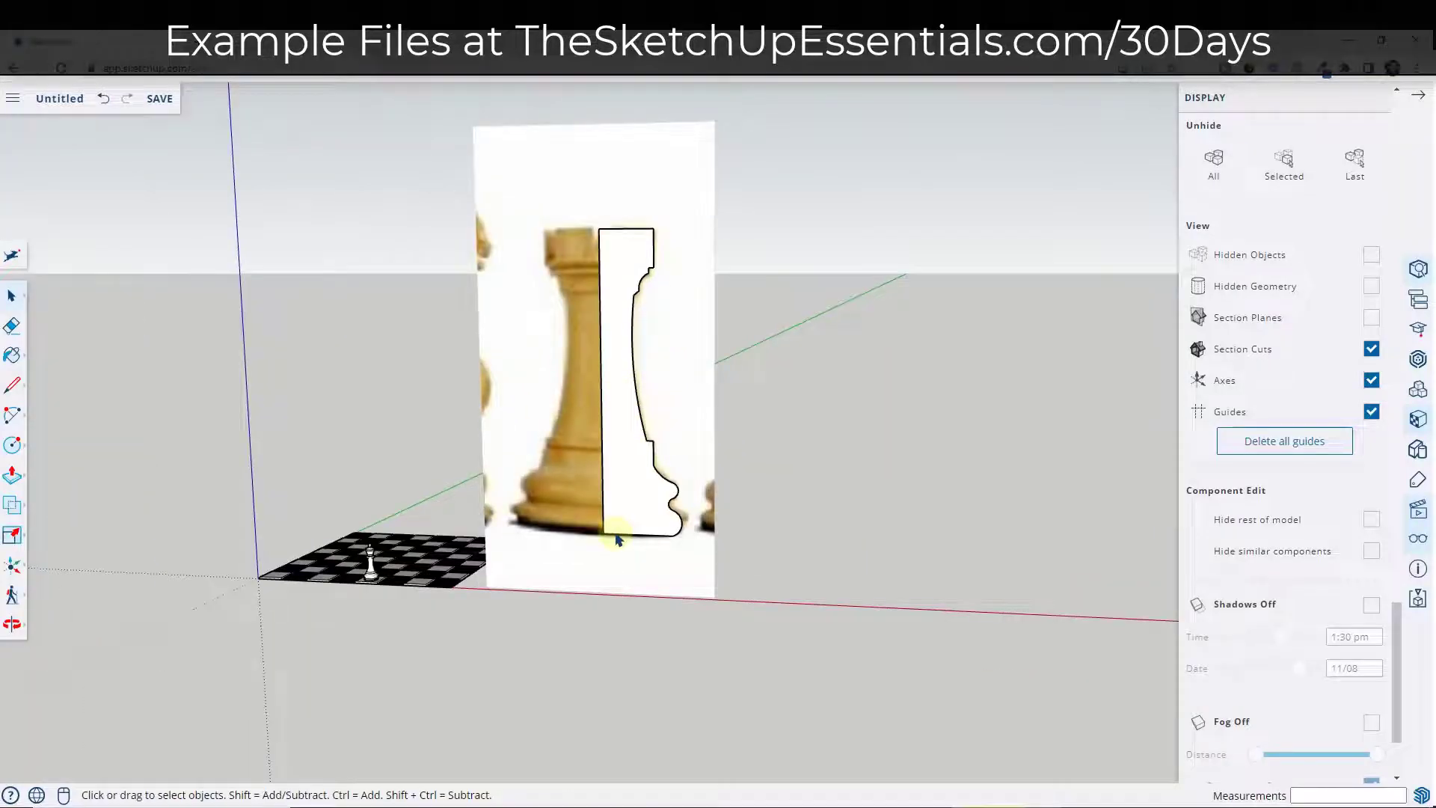
Outline the rook's top recess: start 13/16" in from the outer corner, go down about 1 3/4" and across to the centre line
middle_drag(577, 217, 584, 293)
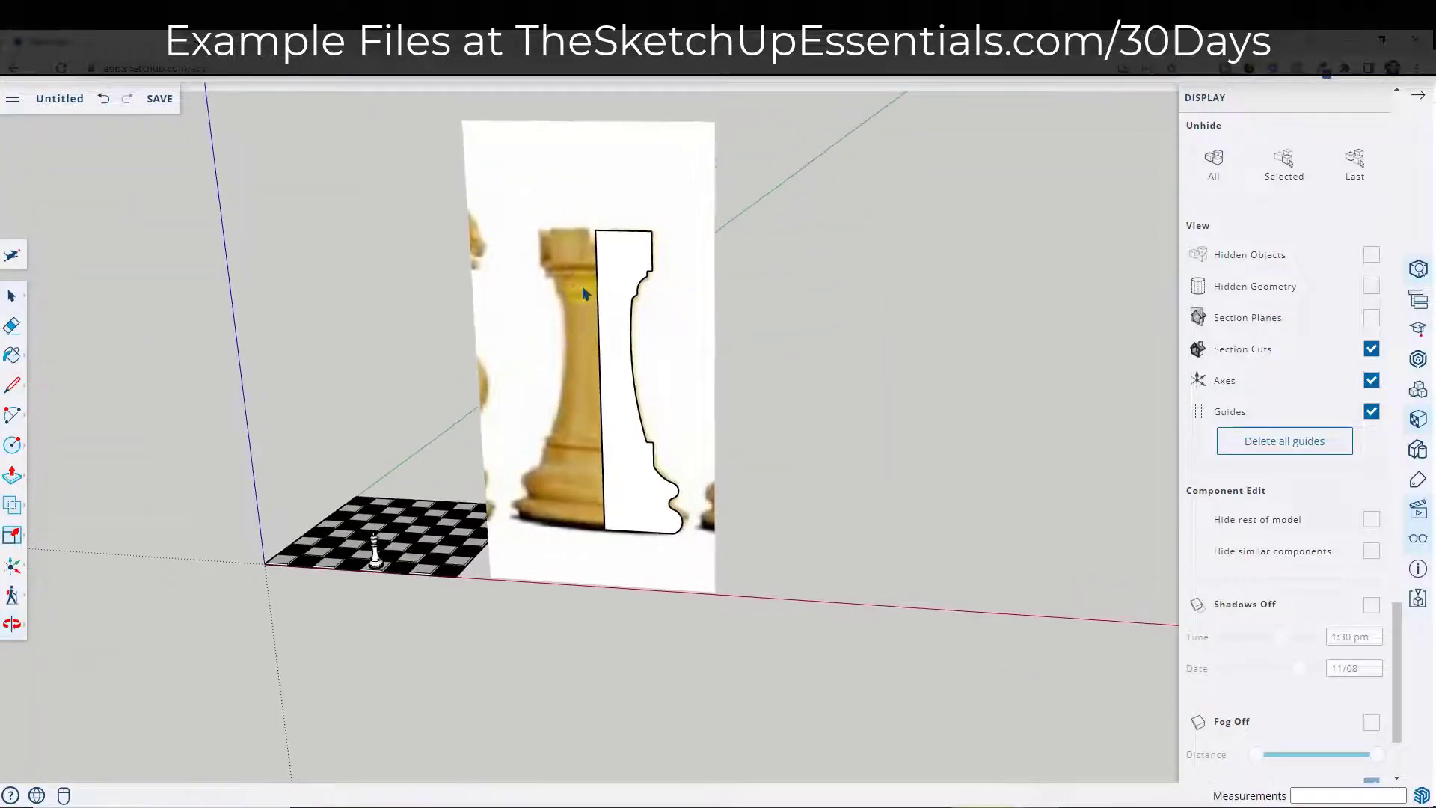
click(631, 239)
key(l)
scroll(641, 241, up, 4)
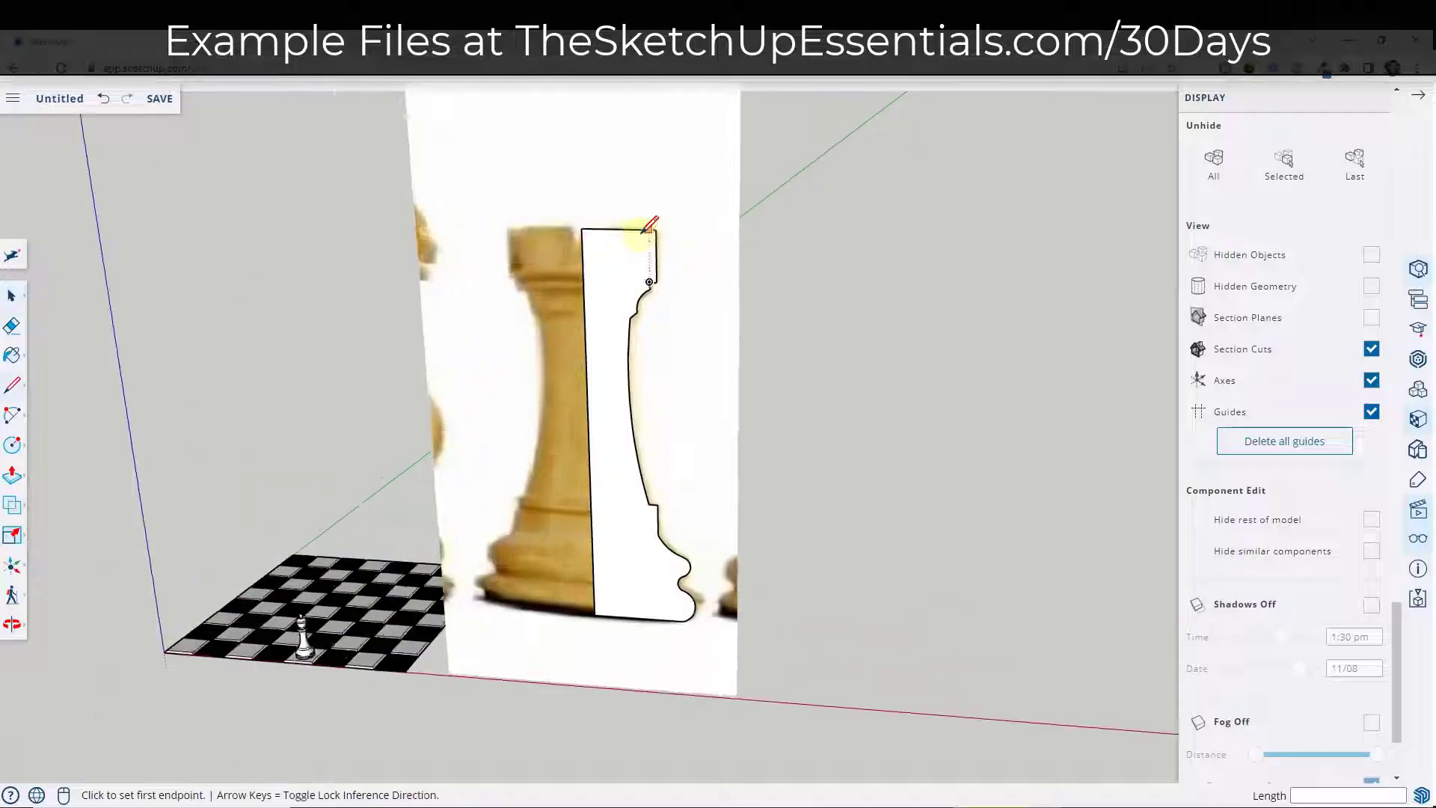
click(661, 227)
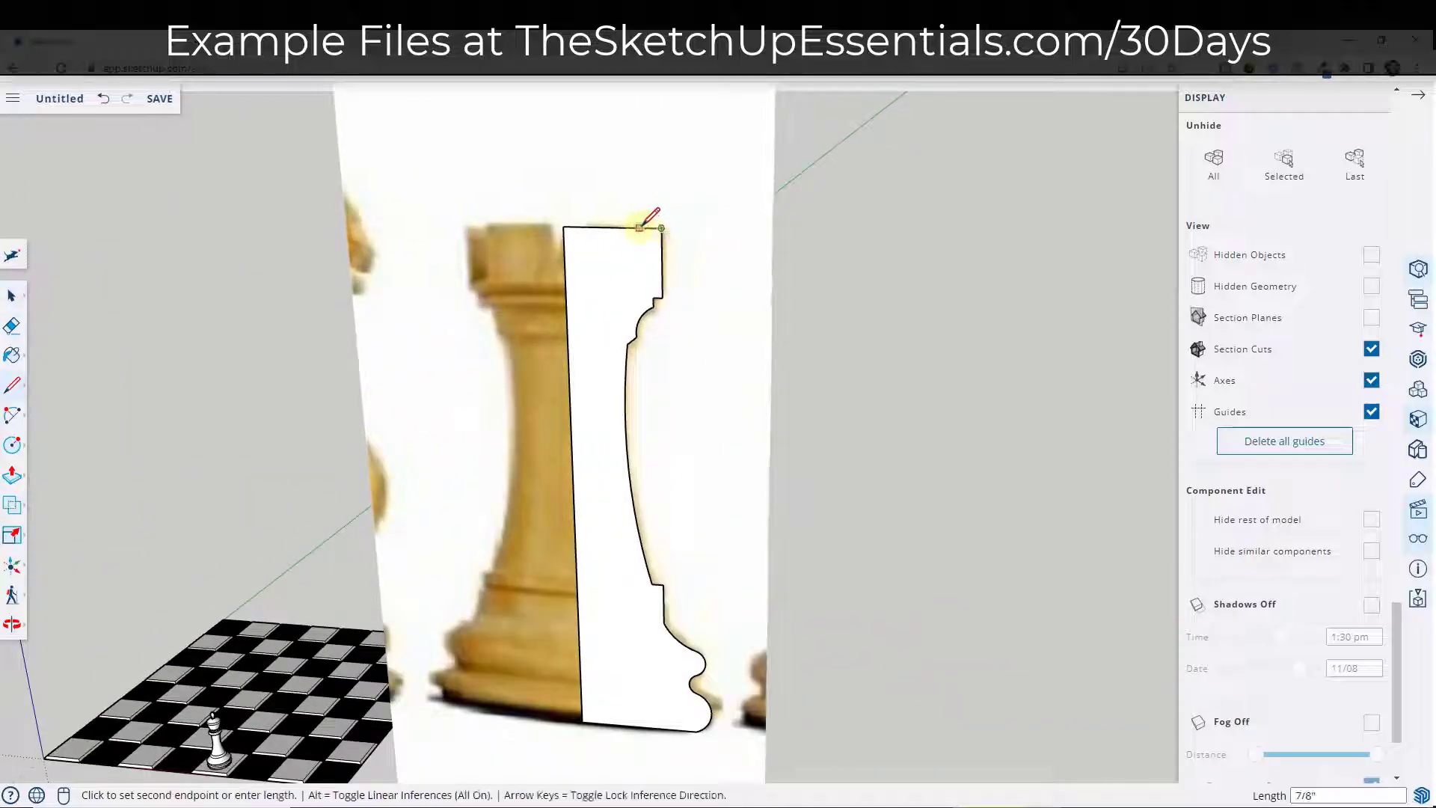
scroll(639, 227, up, 2)
click(642, 238)
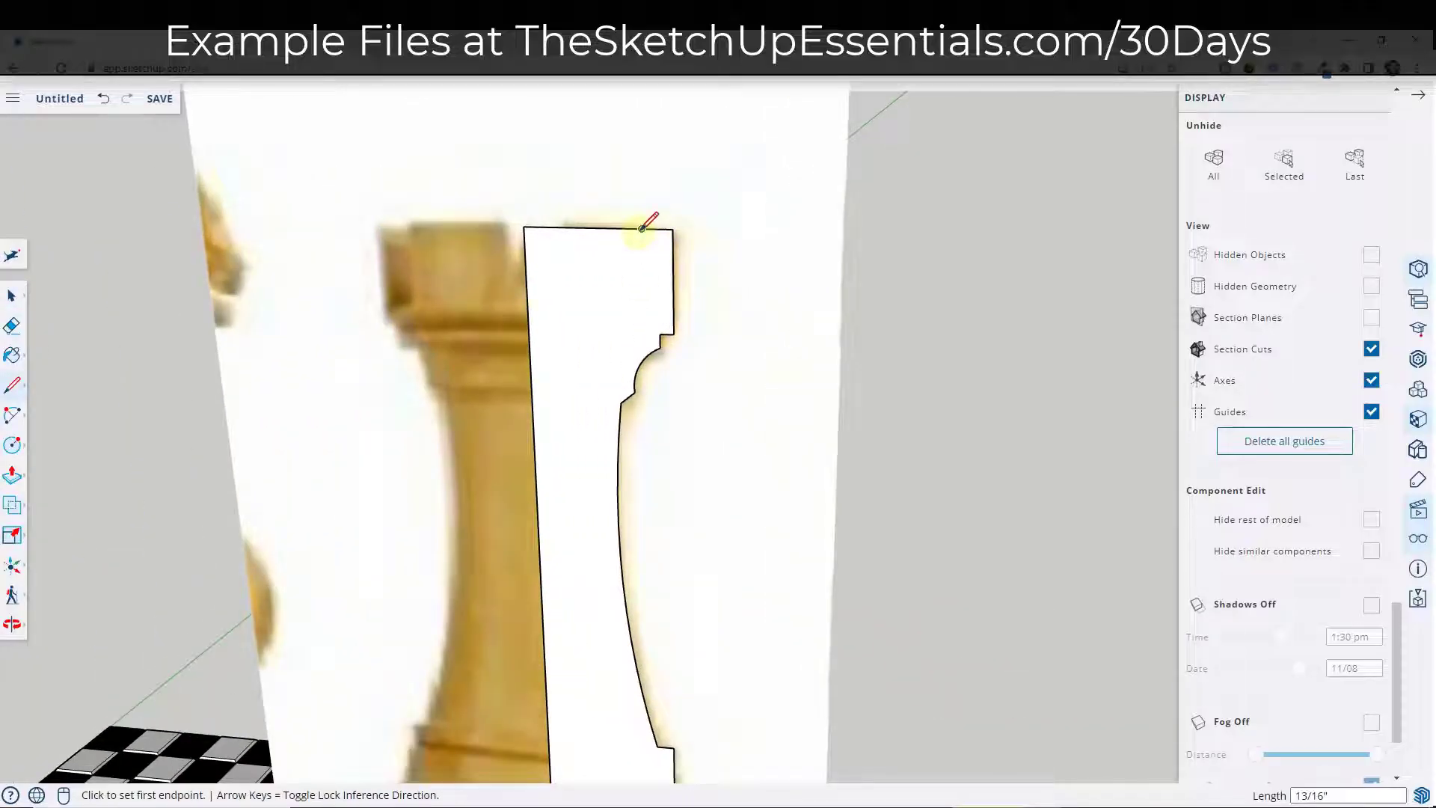
click(642, 227)
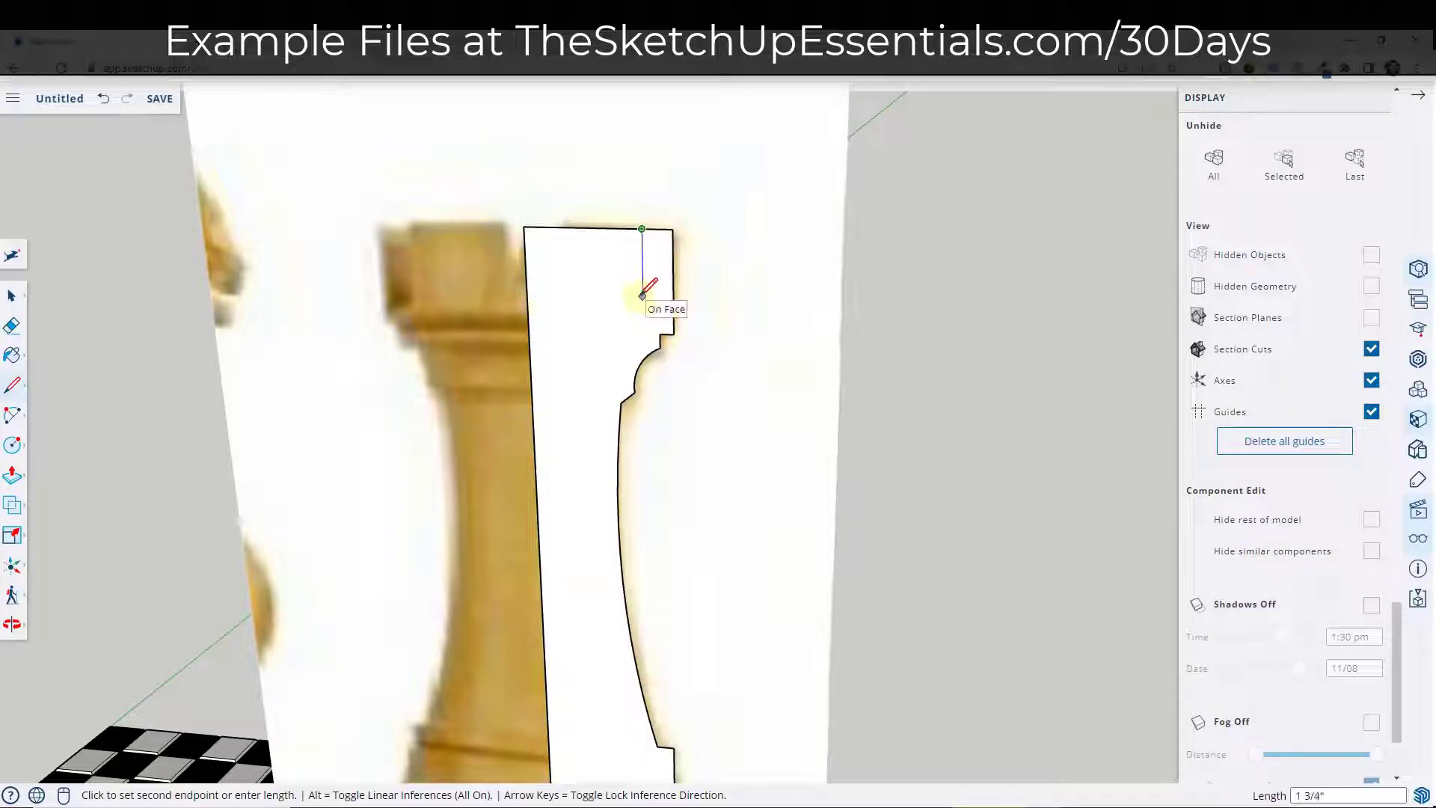
click(642, 296)
click(527, 293)
Erase the top edge and the upper piece of centre line enclosing the recess so the rim stands free
key(e)
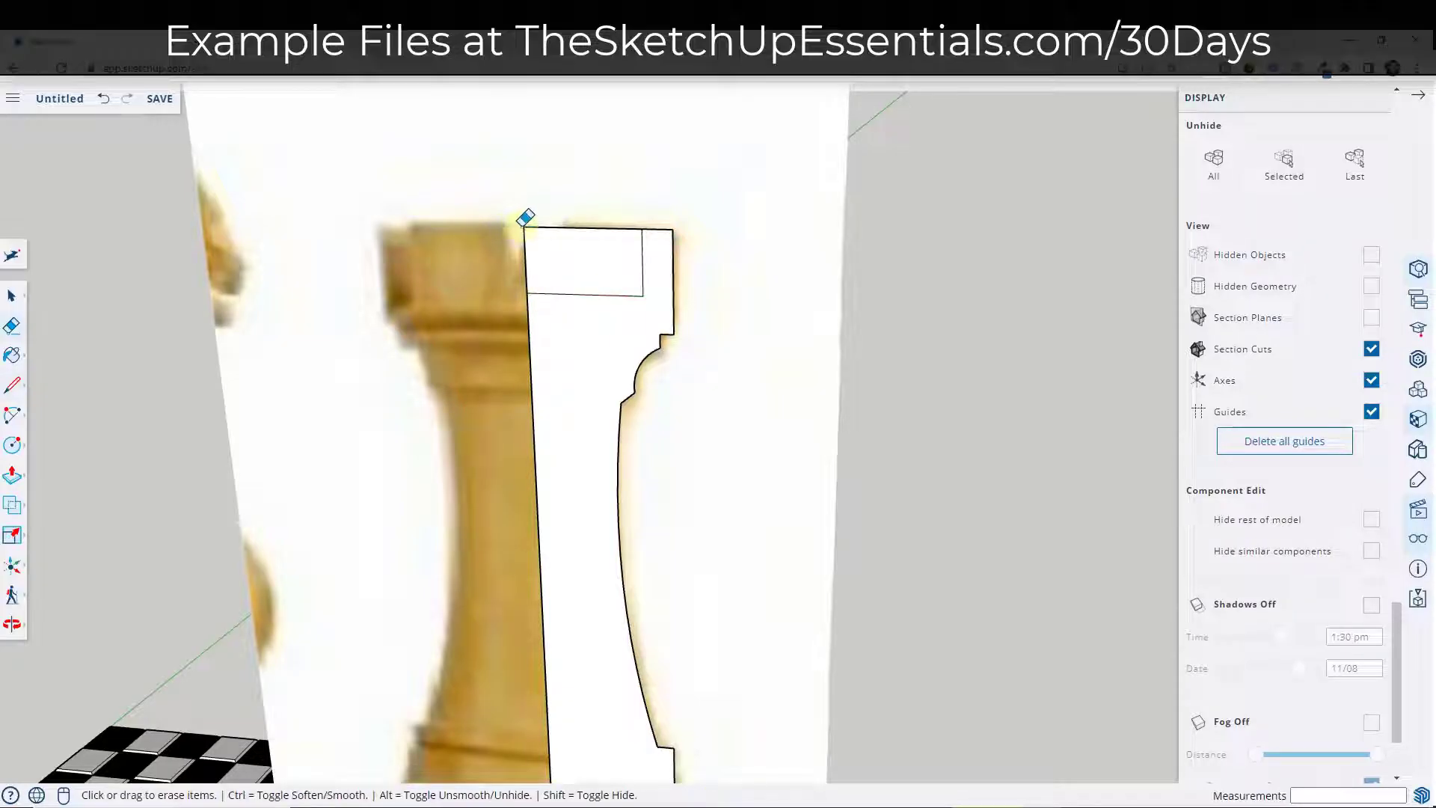
drag(526, 217, 554, 234)
key(space)
scroll(689, 199, down, 6)
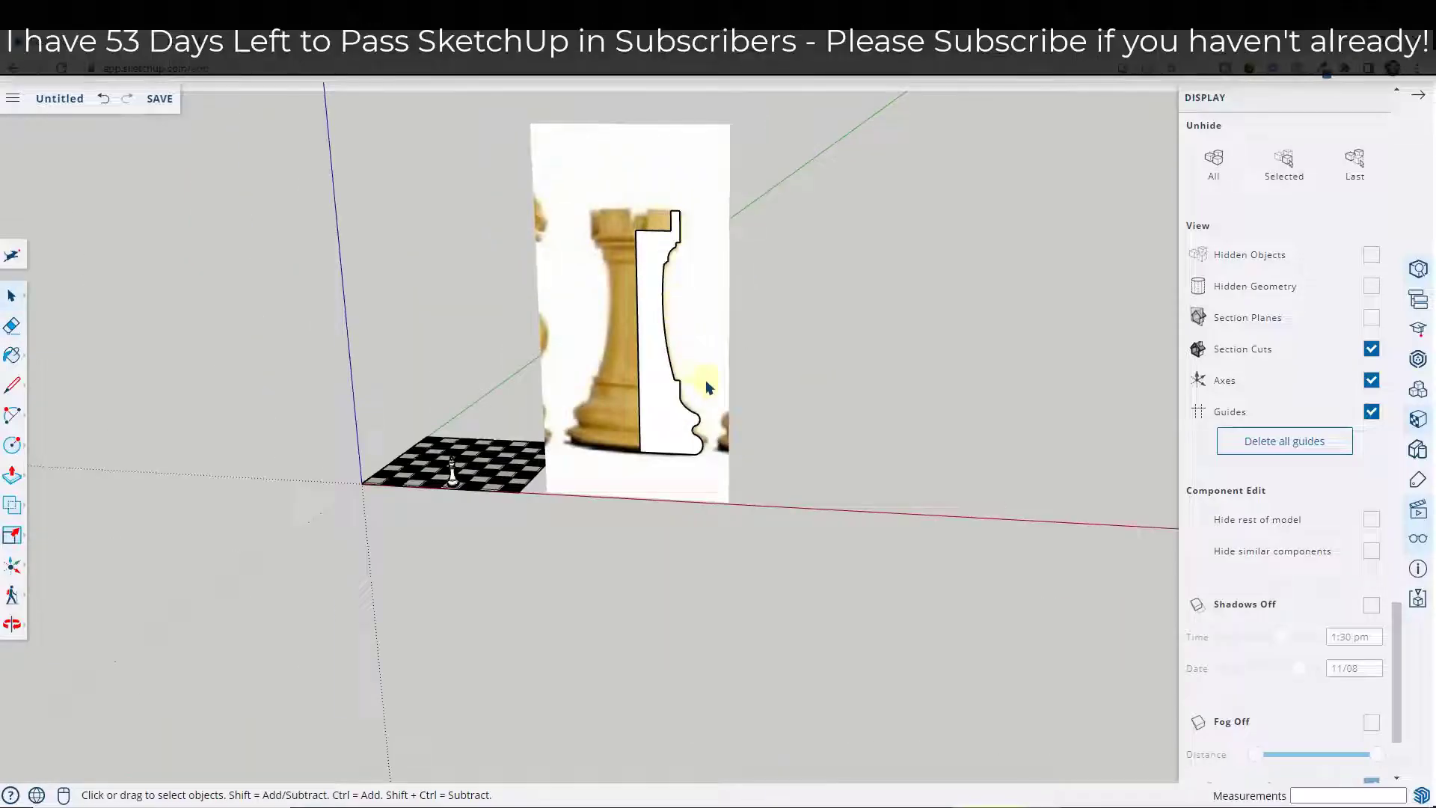
Select the rook image together with its profile and place a copy of both farther along the red axis
scroll(708, 386, down, 4)
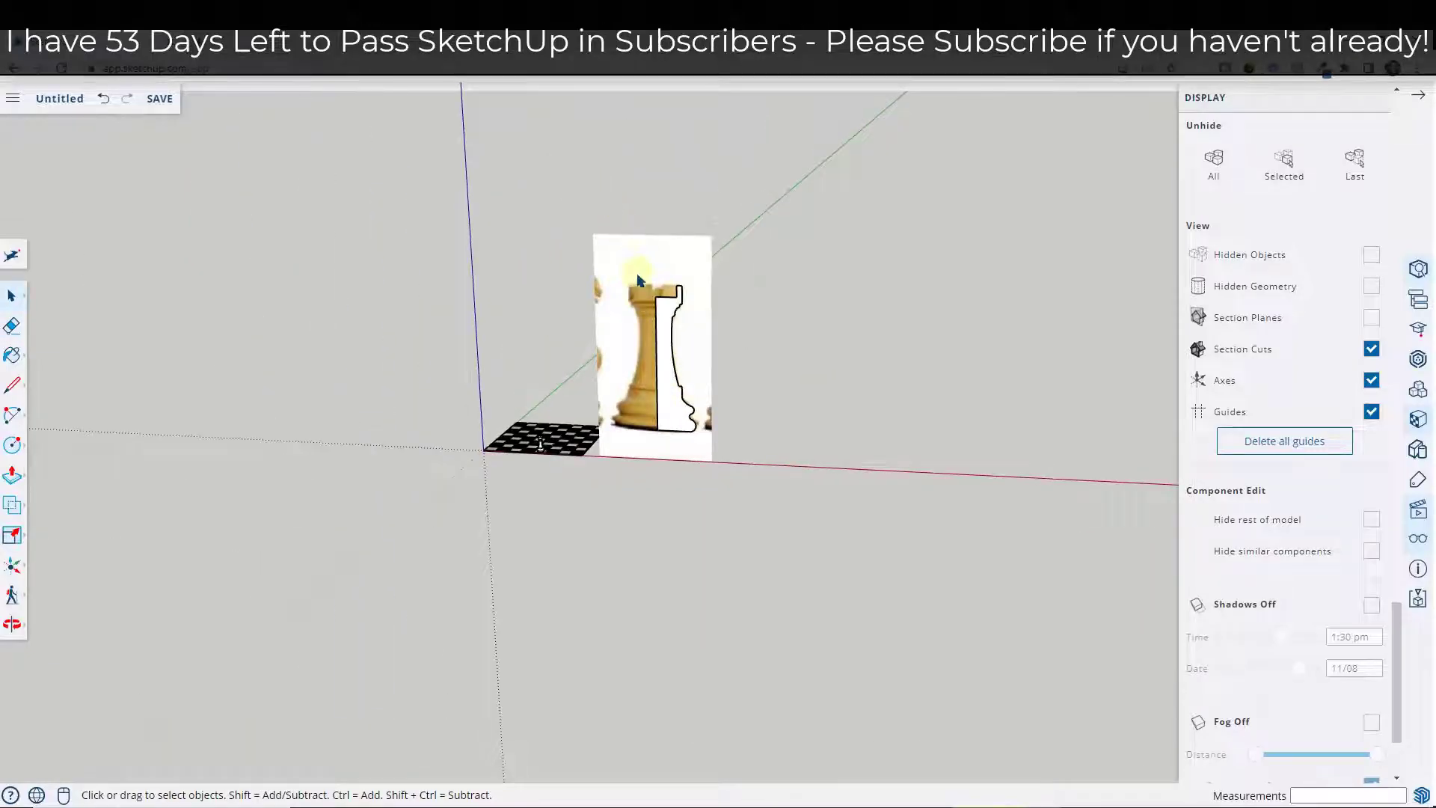
drag(681, 538, 673, 534)
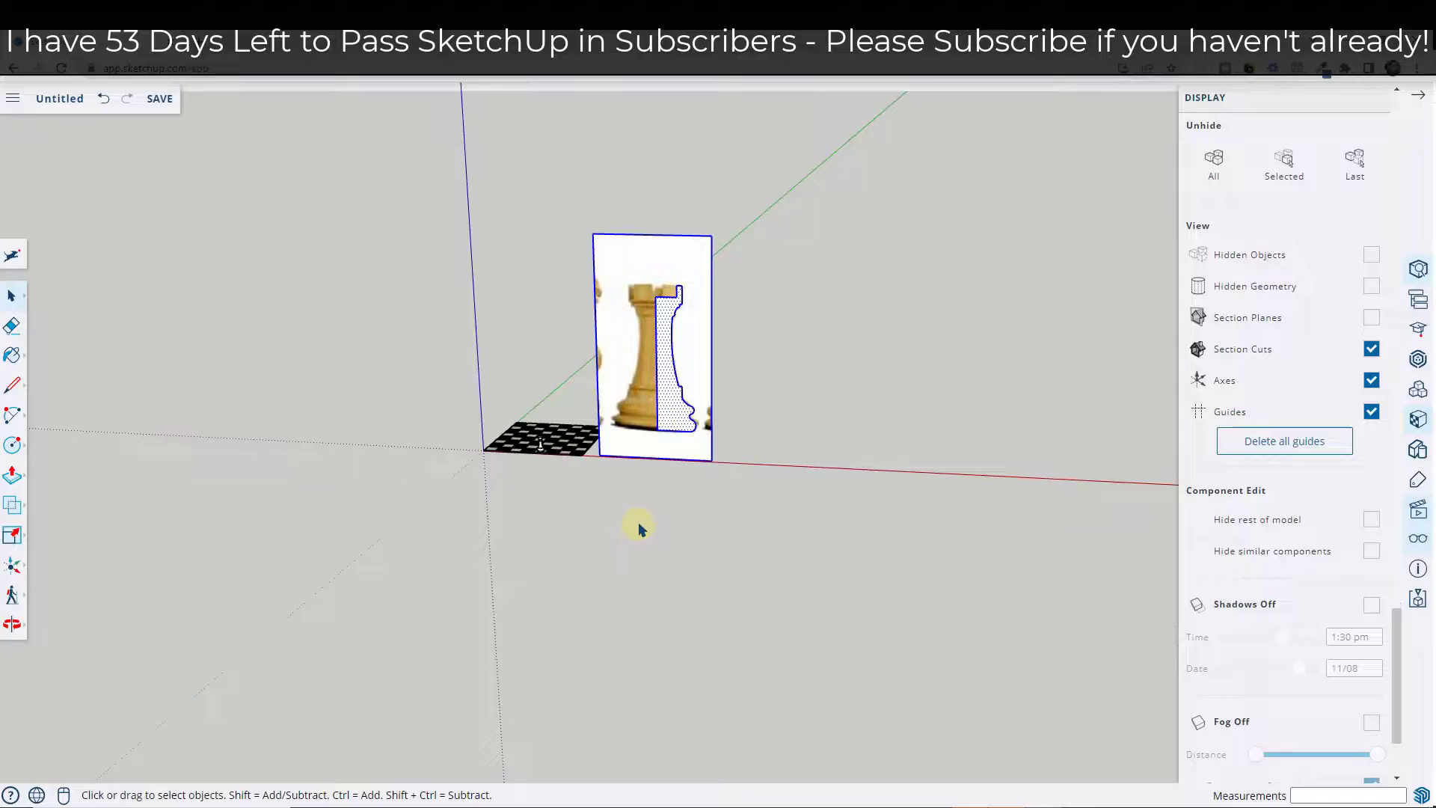
key(m)
key(ctrl)
click(663, 377)
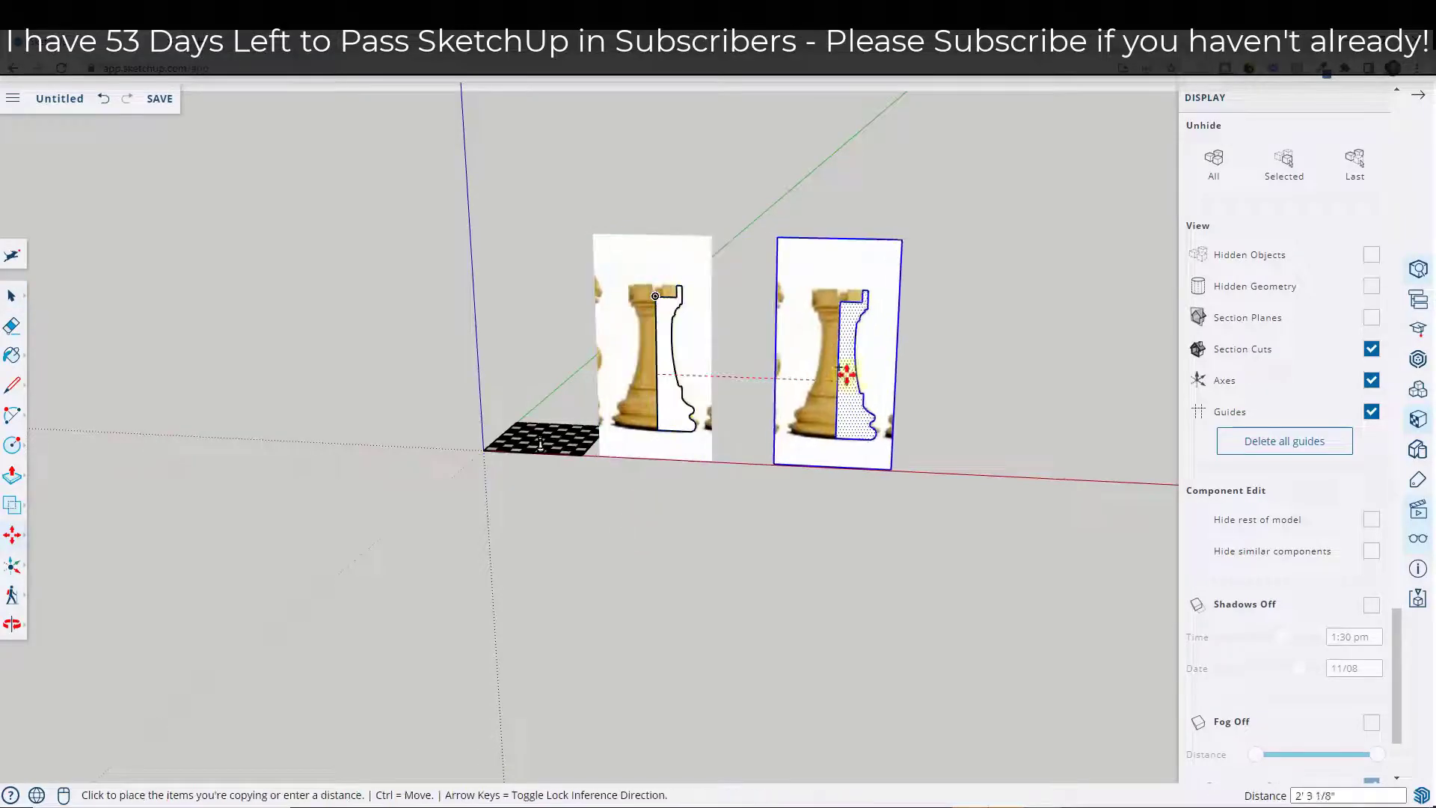
click(925, 383)
key(space)
scroll(683, 369, up, 6)
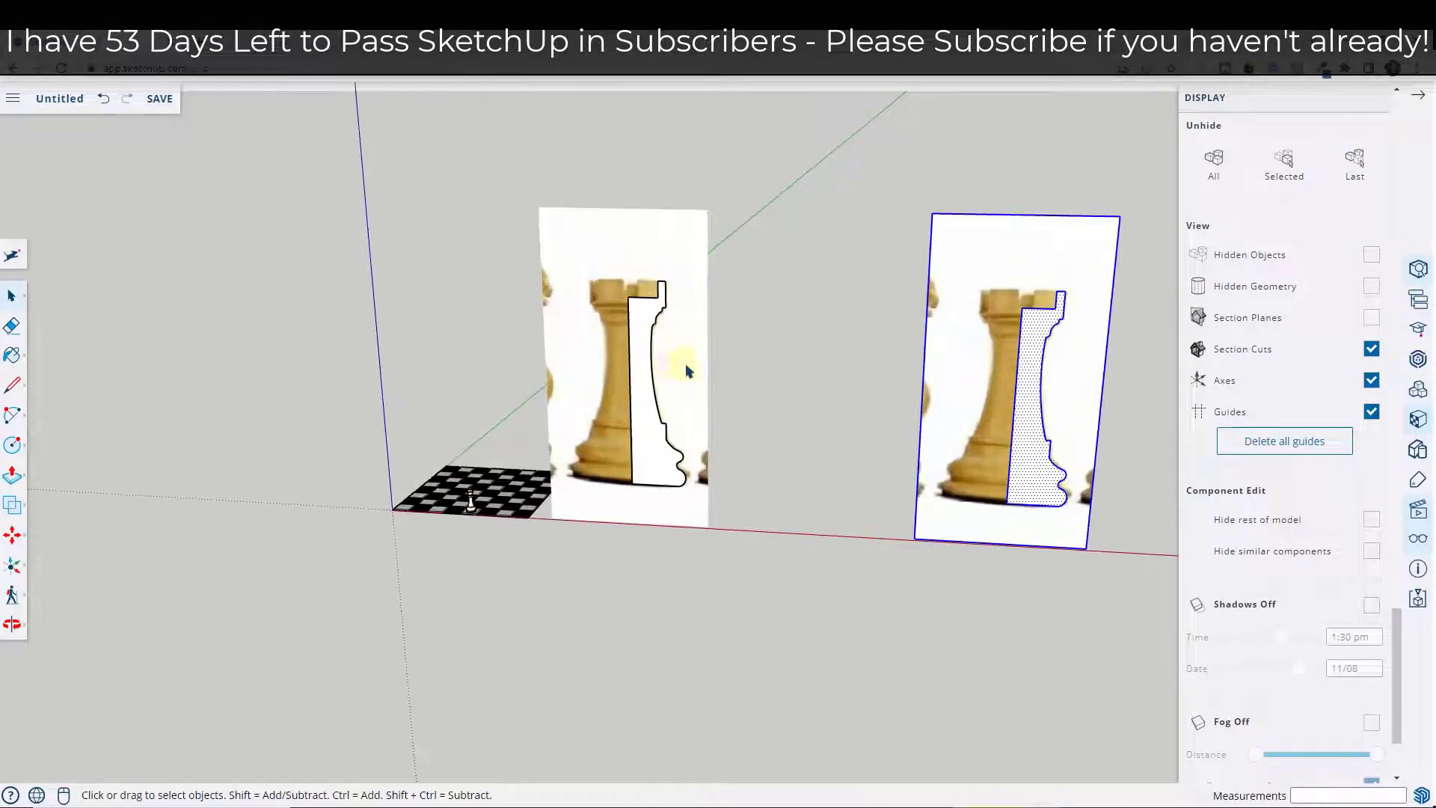
Hide the original rook reference image so only its traced profile and the base circle remain there
middle_drag(658, 457, 656, 454)
scroll(656, 454, down, 5)
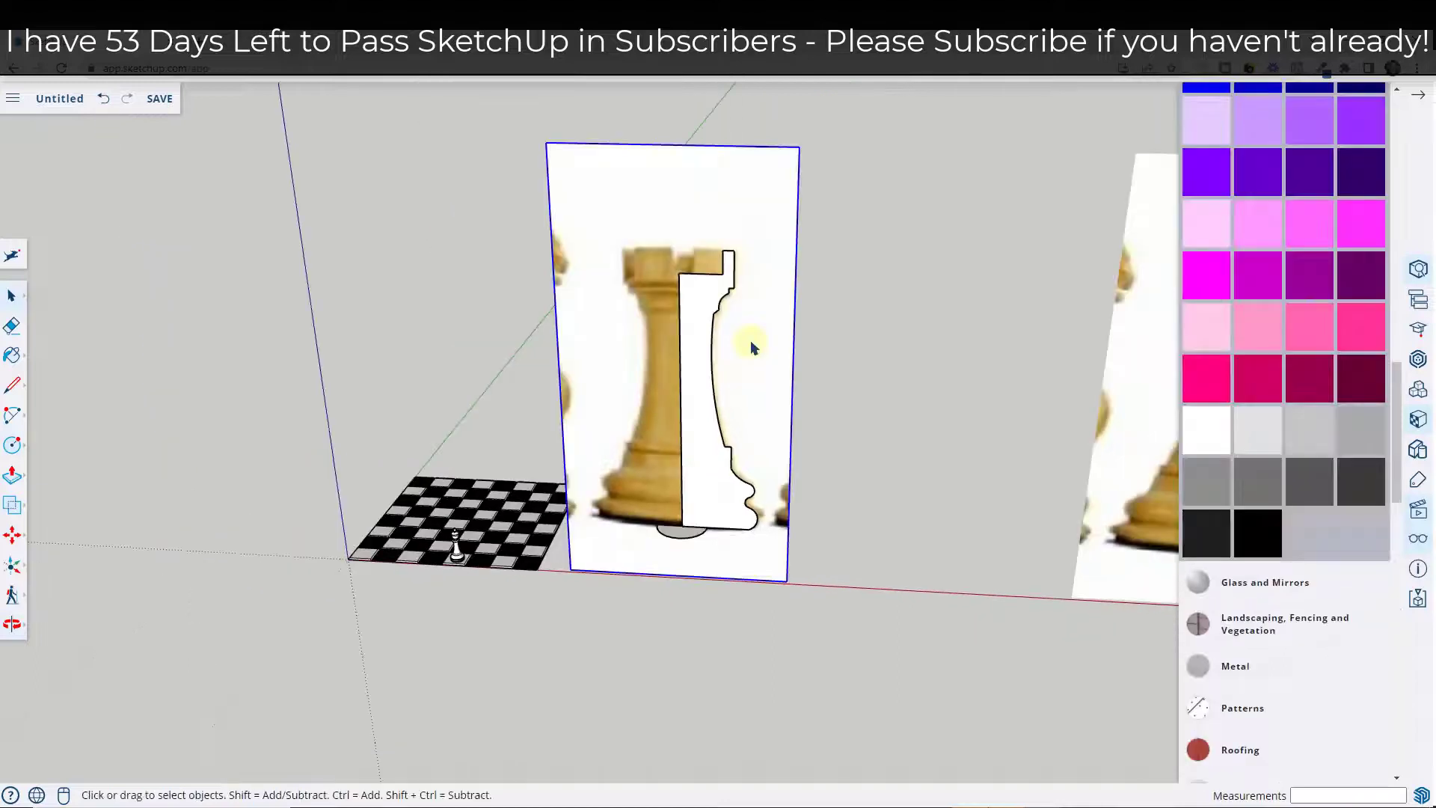
right_click(759, 351)
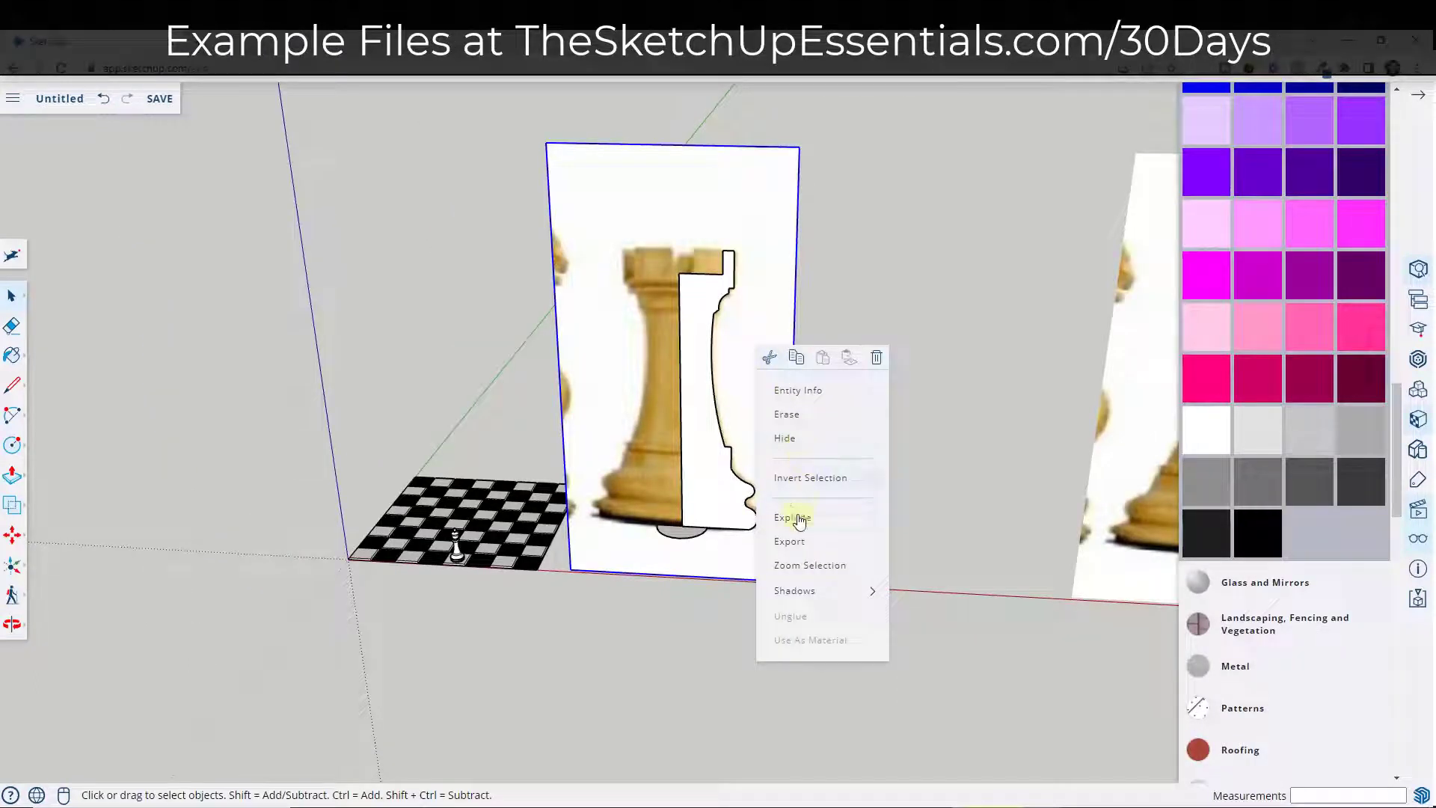
click(784, 437)
middle_drag(800, 417, 737, 439)
scroll(764, 388, up, 3)
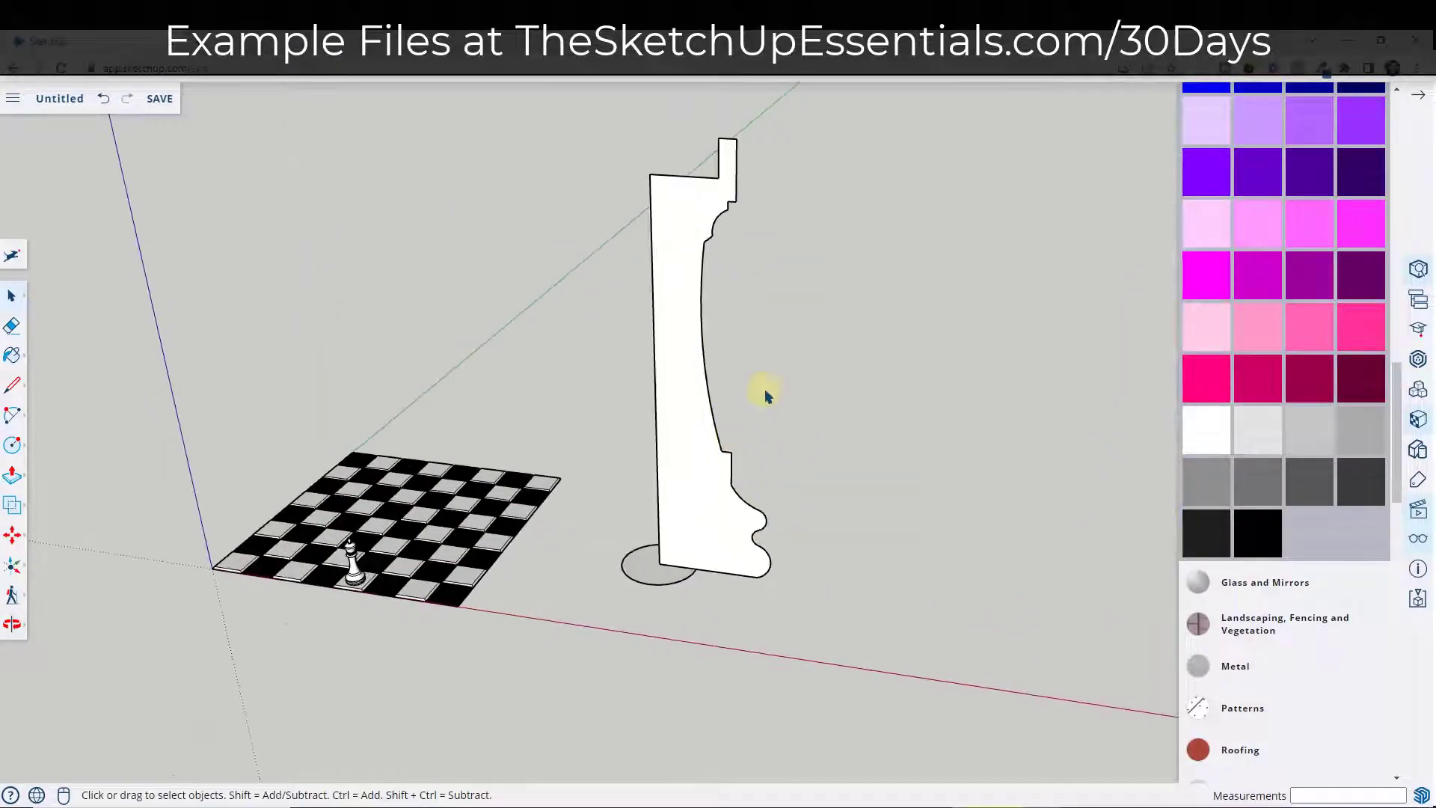
scroll(764, 388, down, 3)
scroll(778, 326, up, 3)
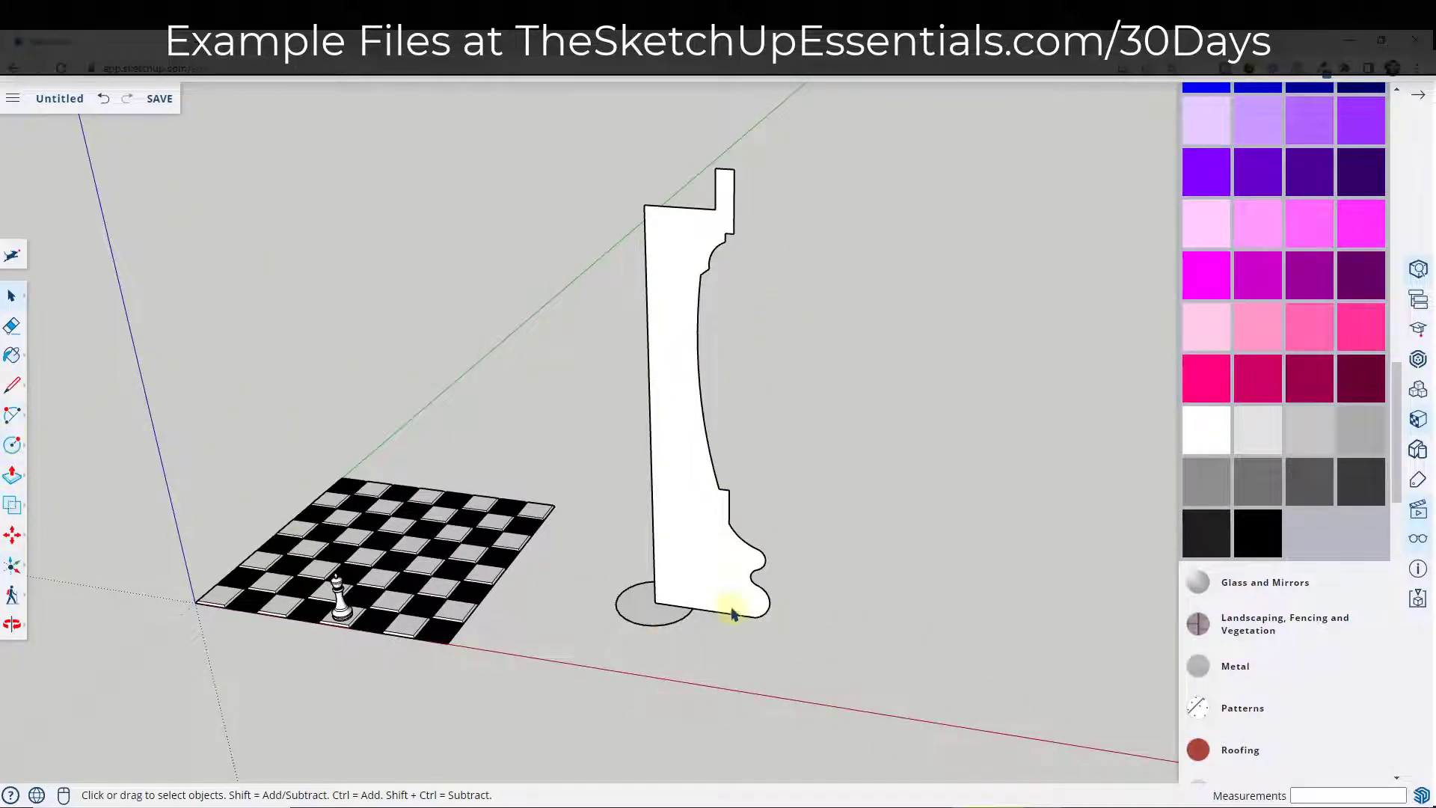
Revolve the rook profile around the base circle with Follow Me to form the solid rook body
click(13, 478)
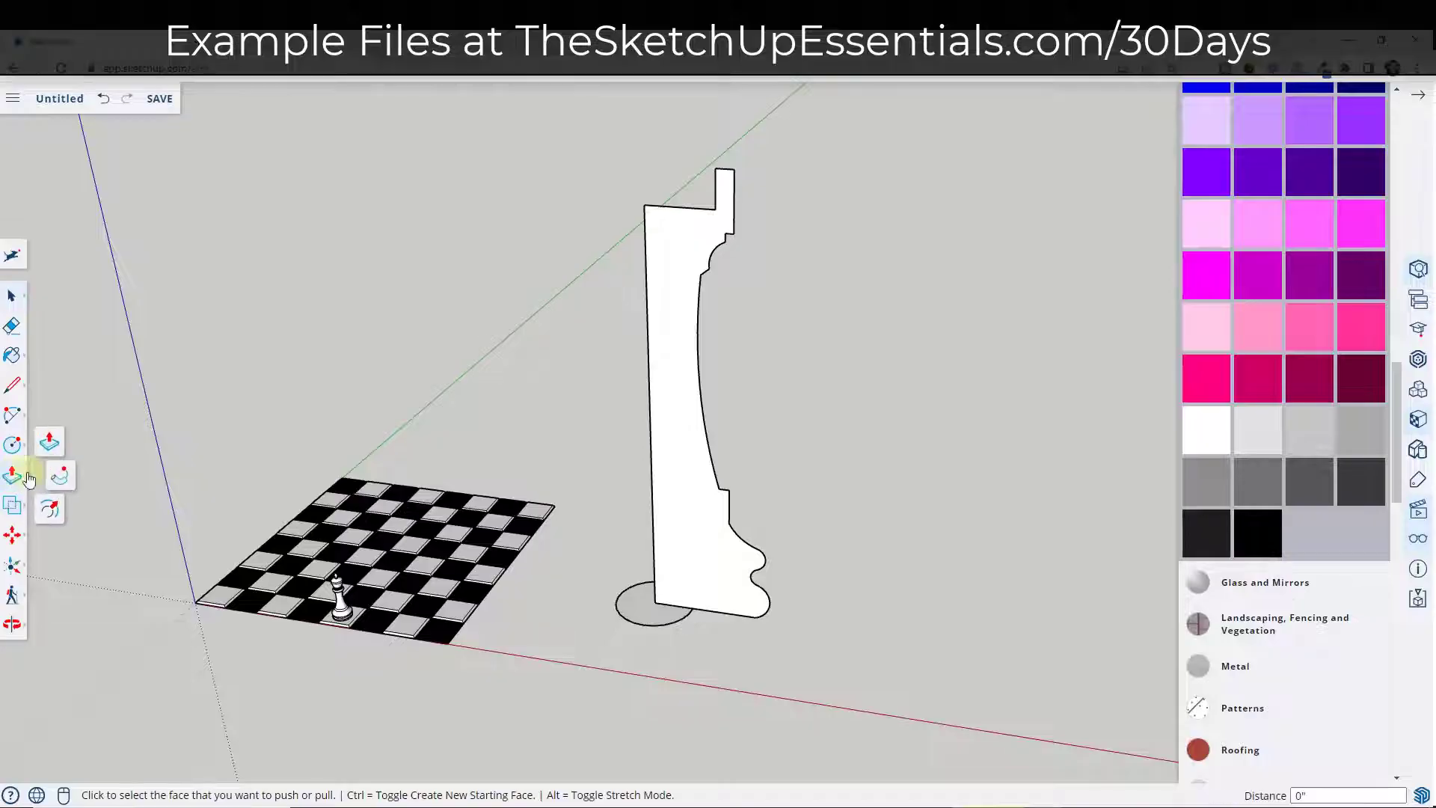
click(63, 479)
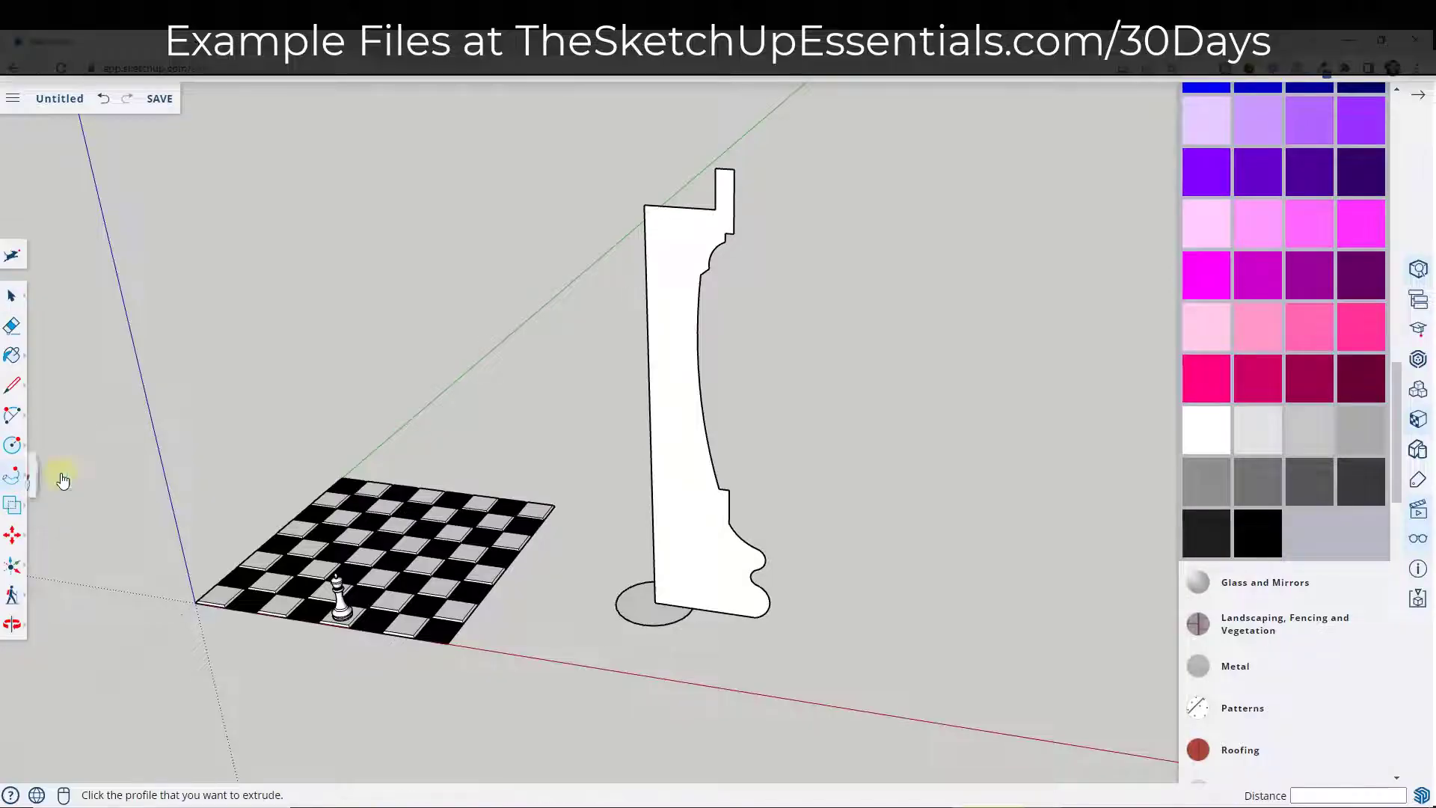
click(703, 594)
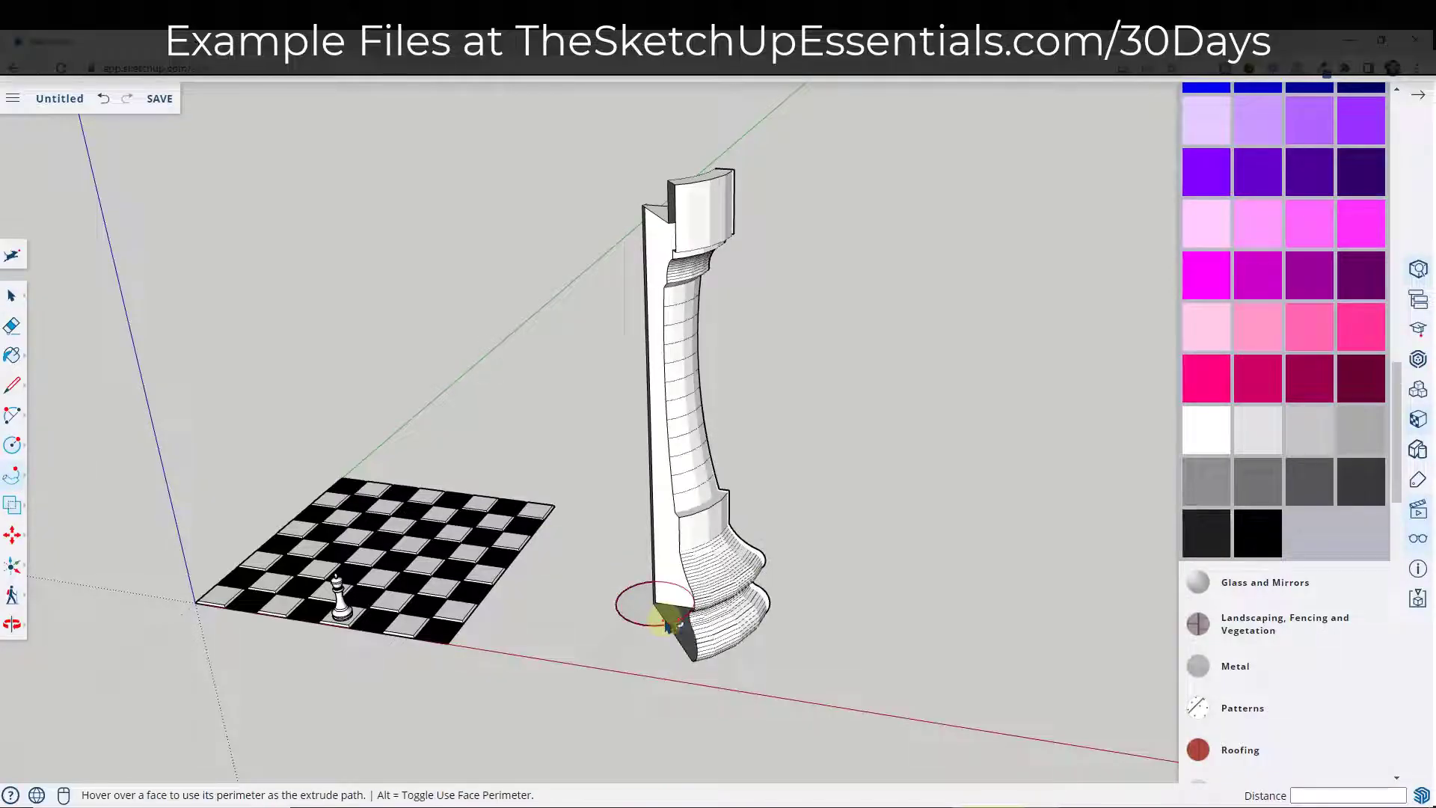
click(646, 611)
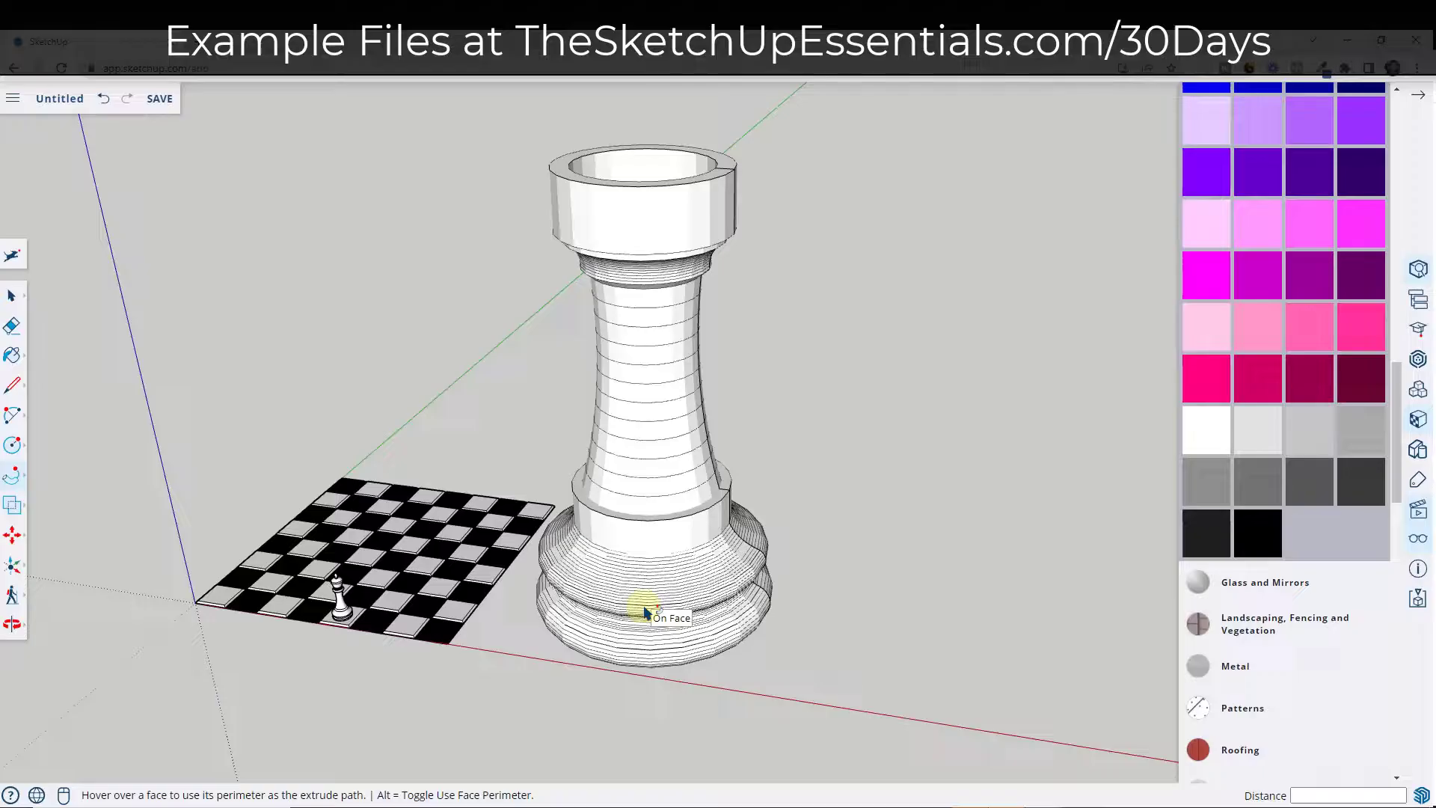
middle_drag(653, 497, 664, 247)
scroll(670, 334, down, 3)
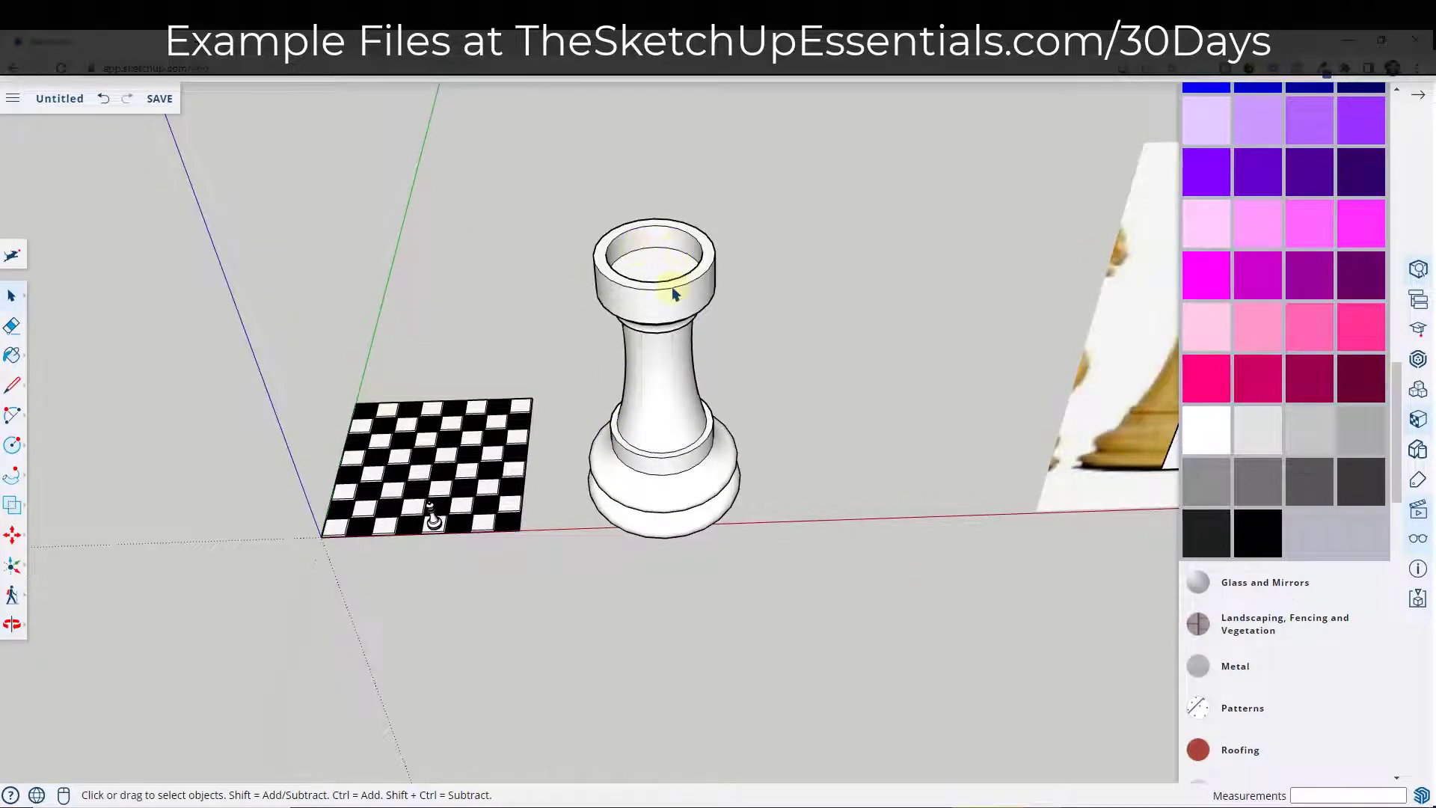
scroll(673, 293, up, 5)
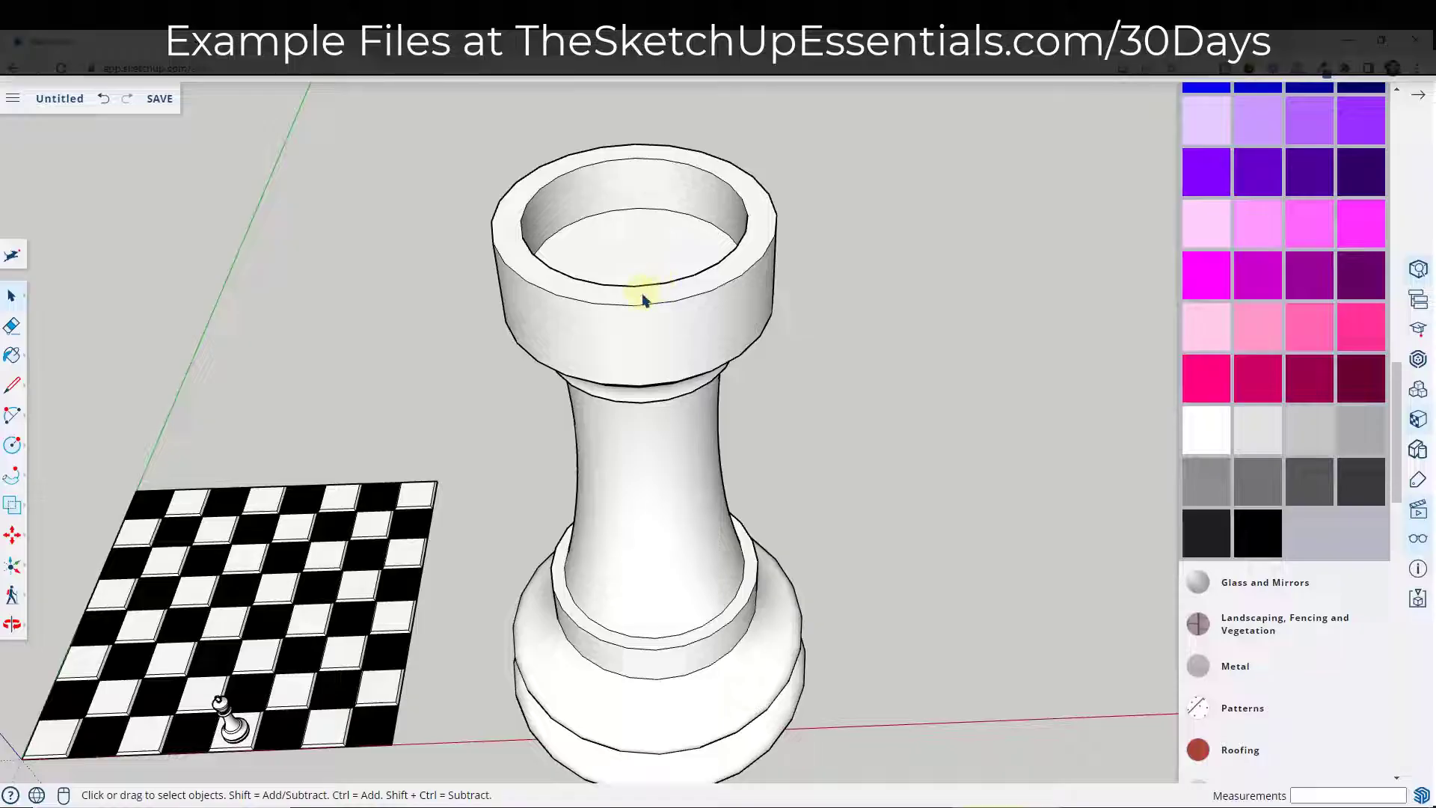
middle_drag(678, 288, 643, 331)
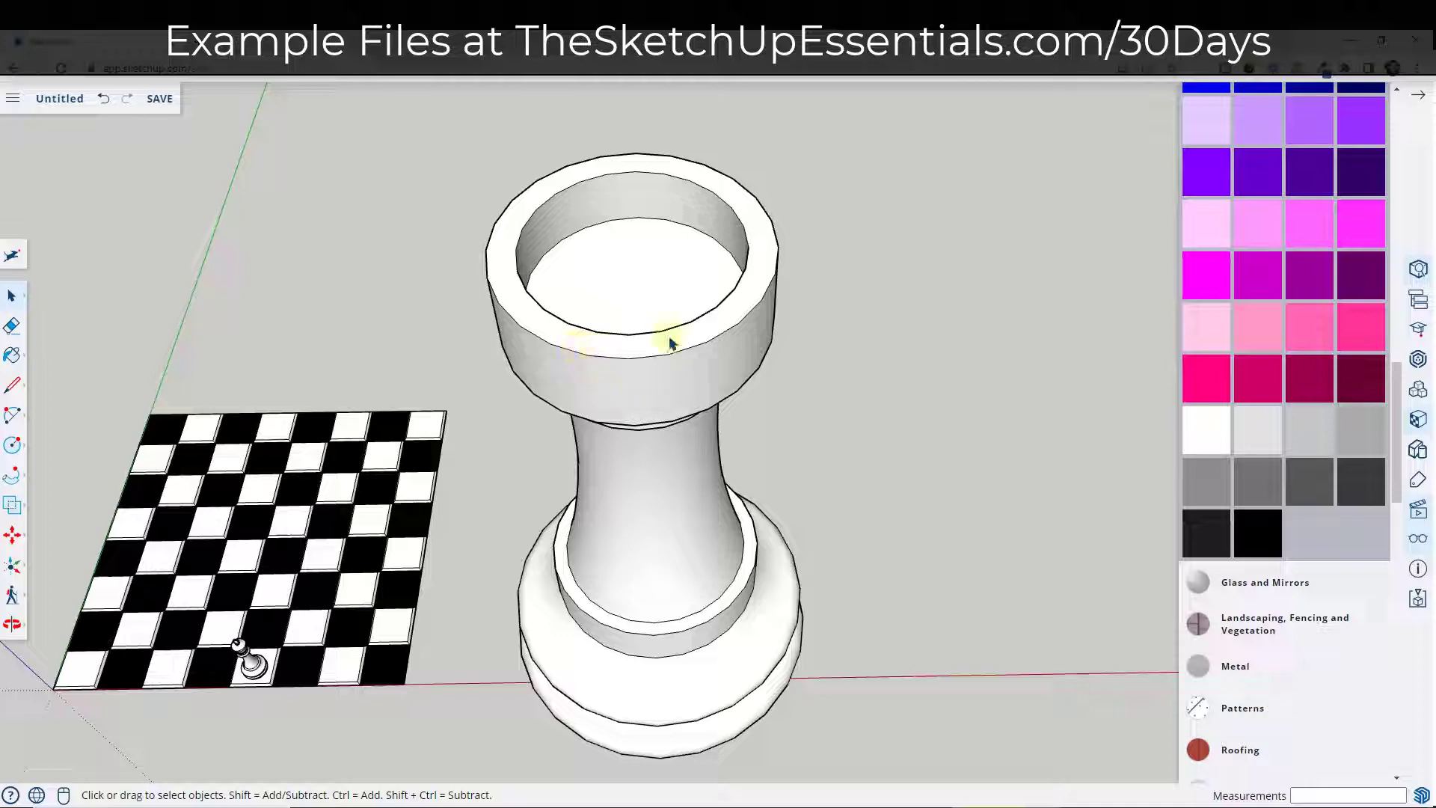
scroll(686, 338, up, 4)
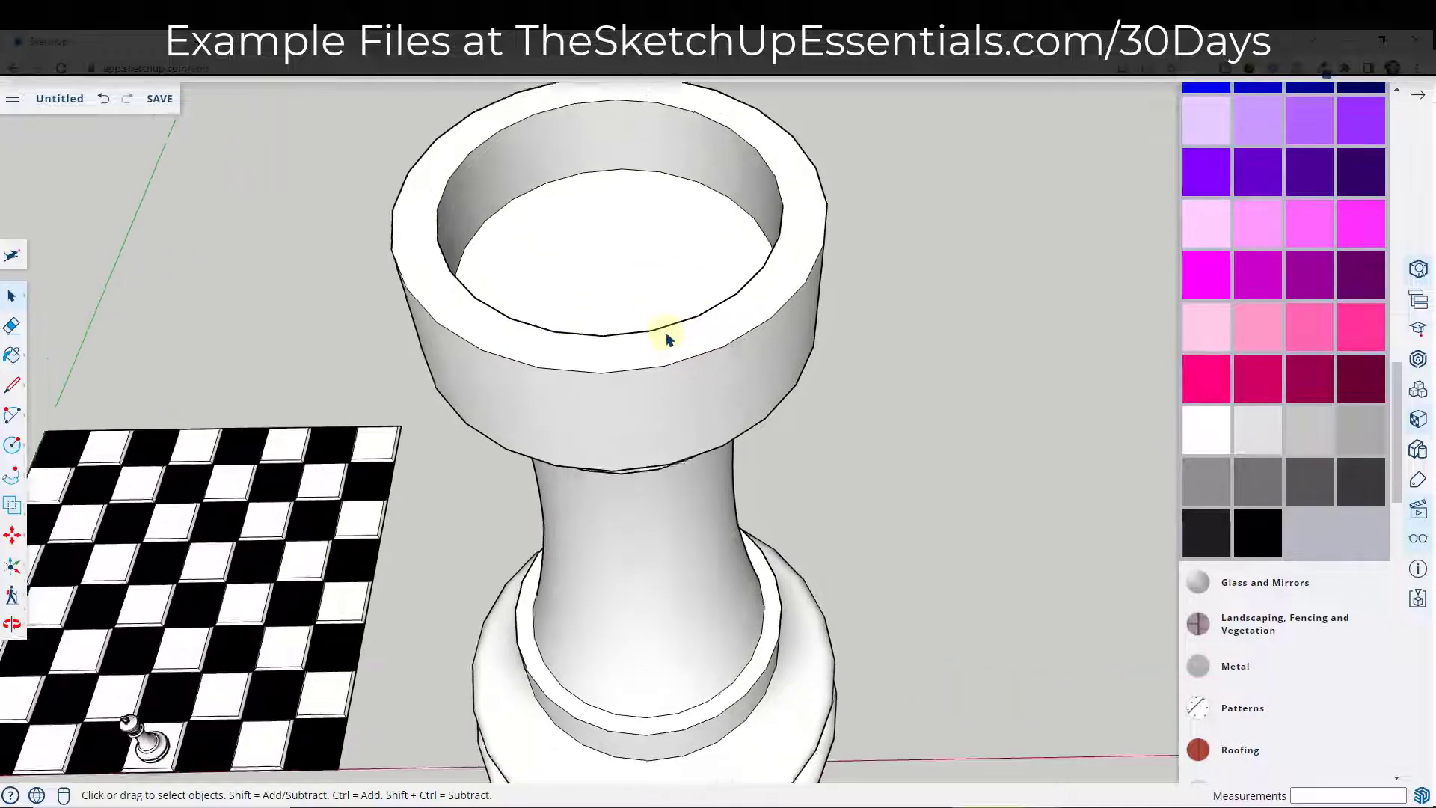
key(l)
key(space)
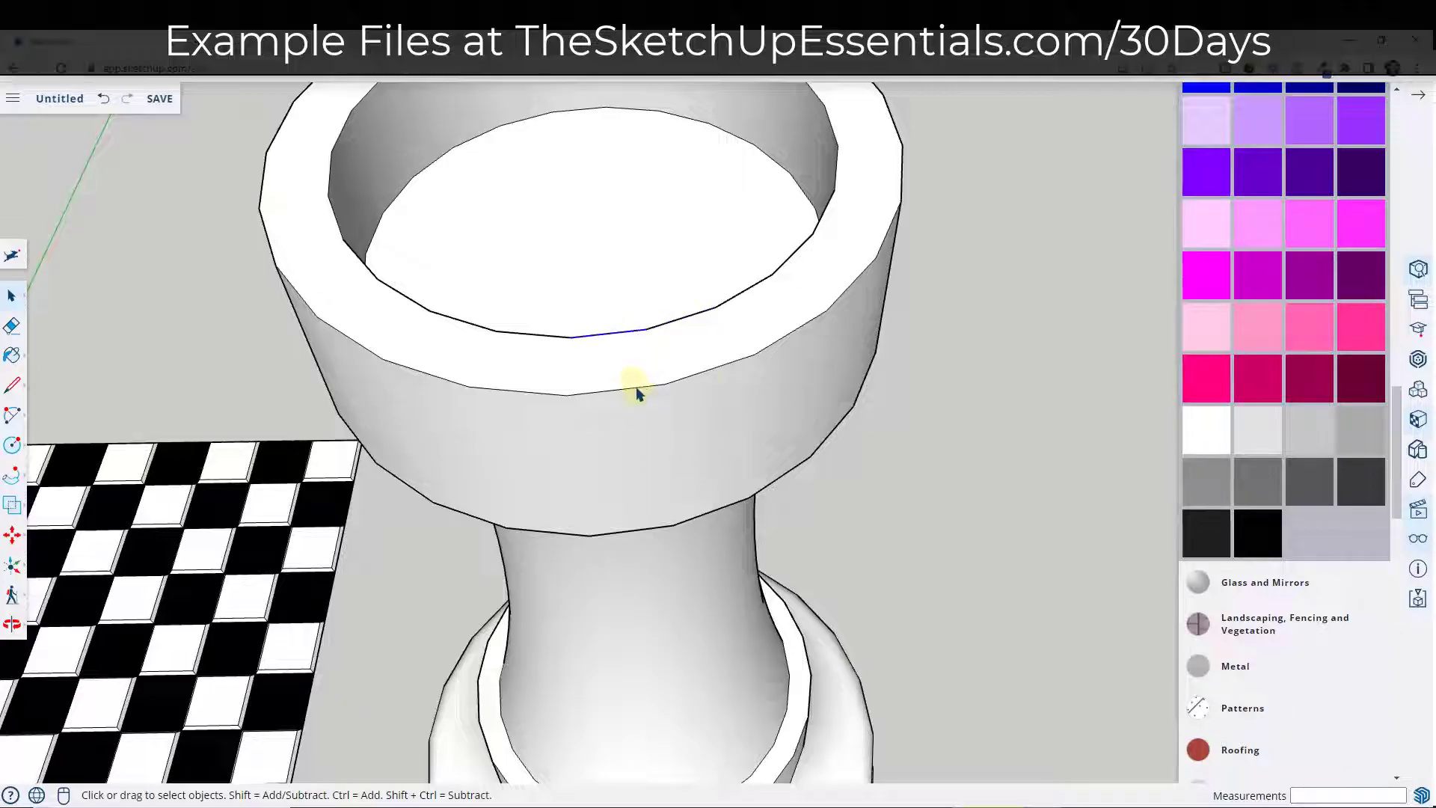
click(699, 373)
click(615, 386)
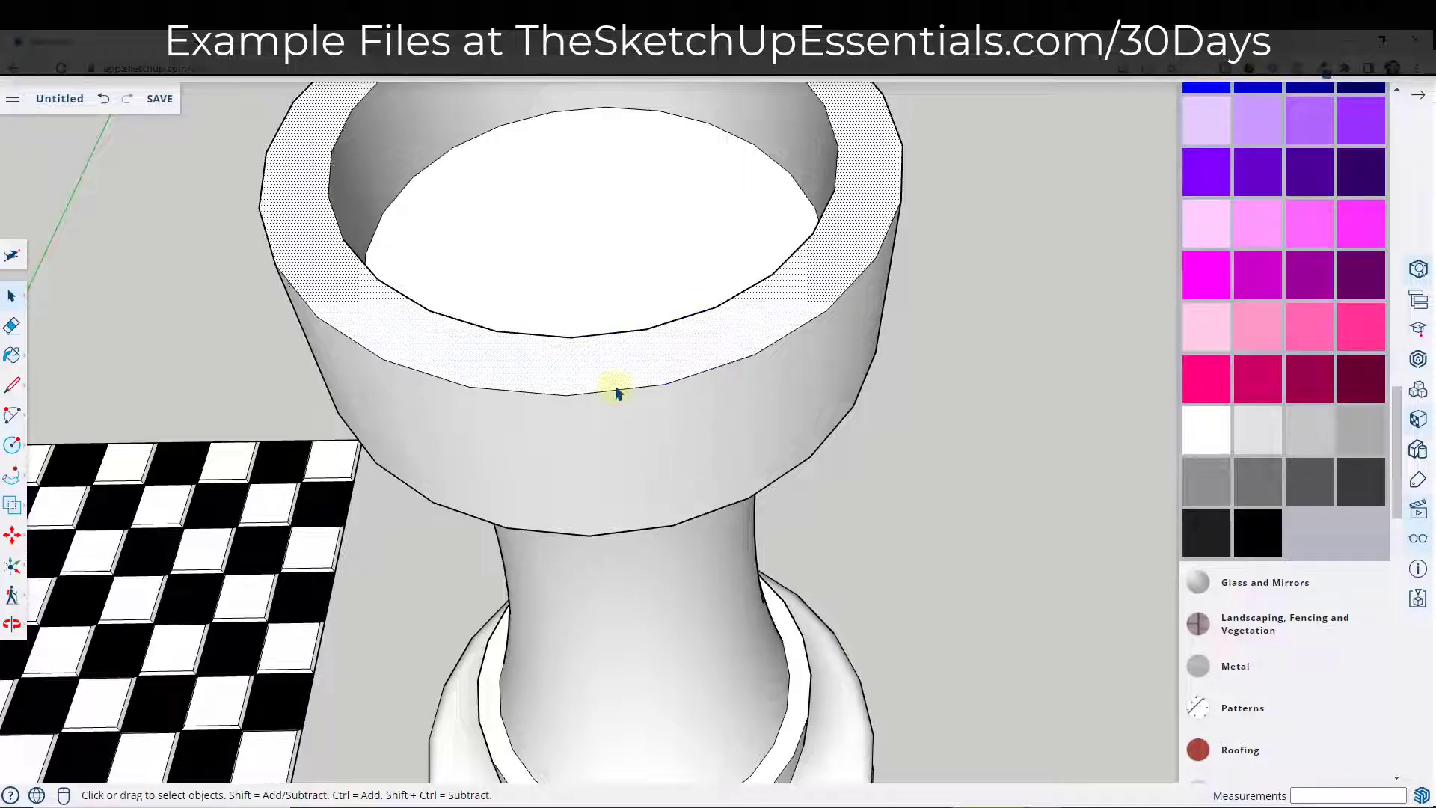
click(906, 434)
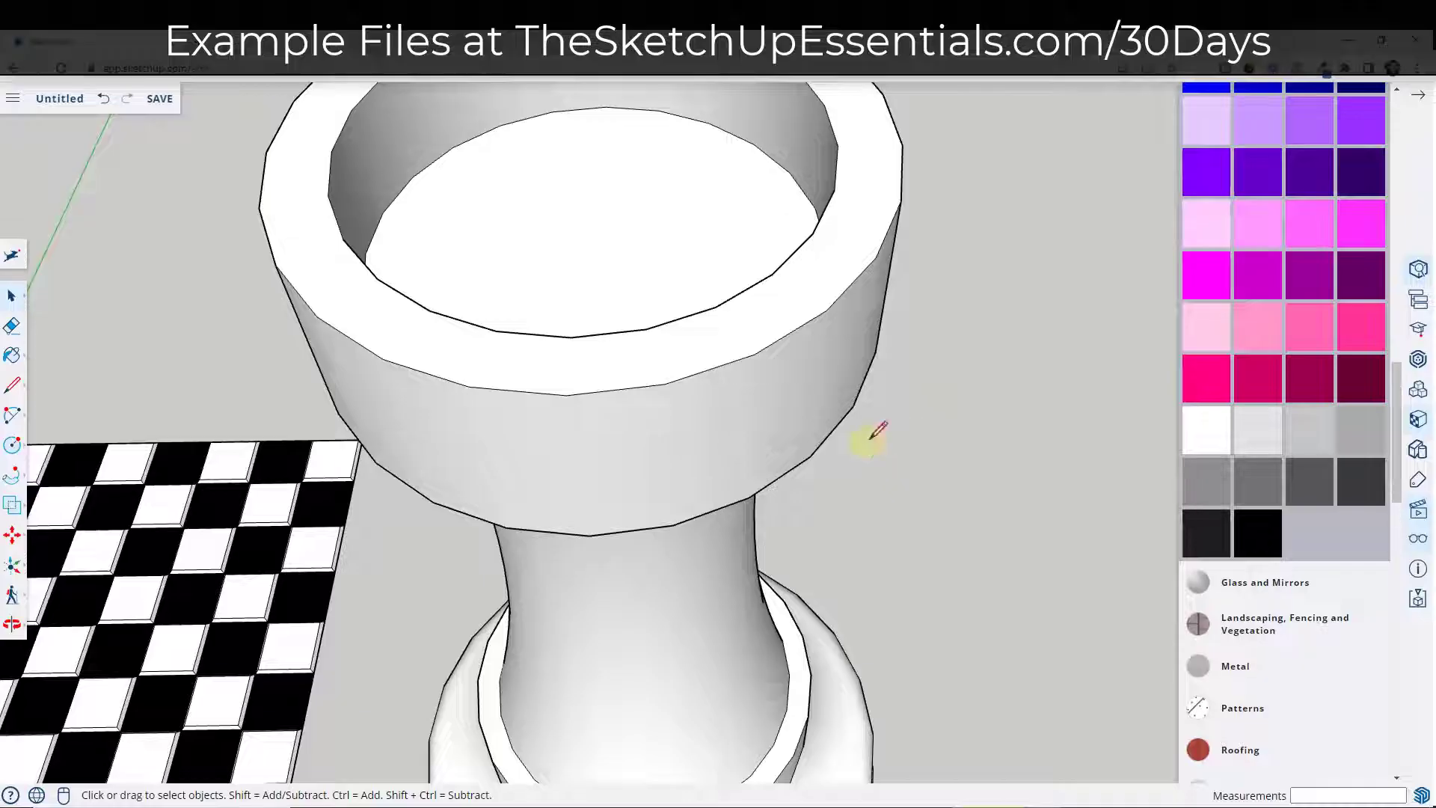
Draw two lines across the front of the rook's top rim, from inner to outer corners, enclosing a segment two facets wide
key(l)
click(646, 329)
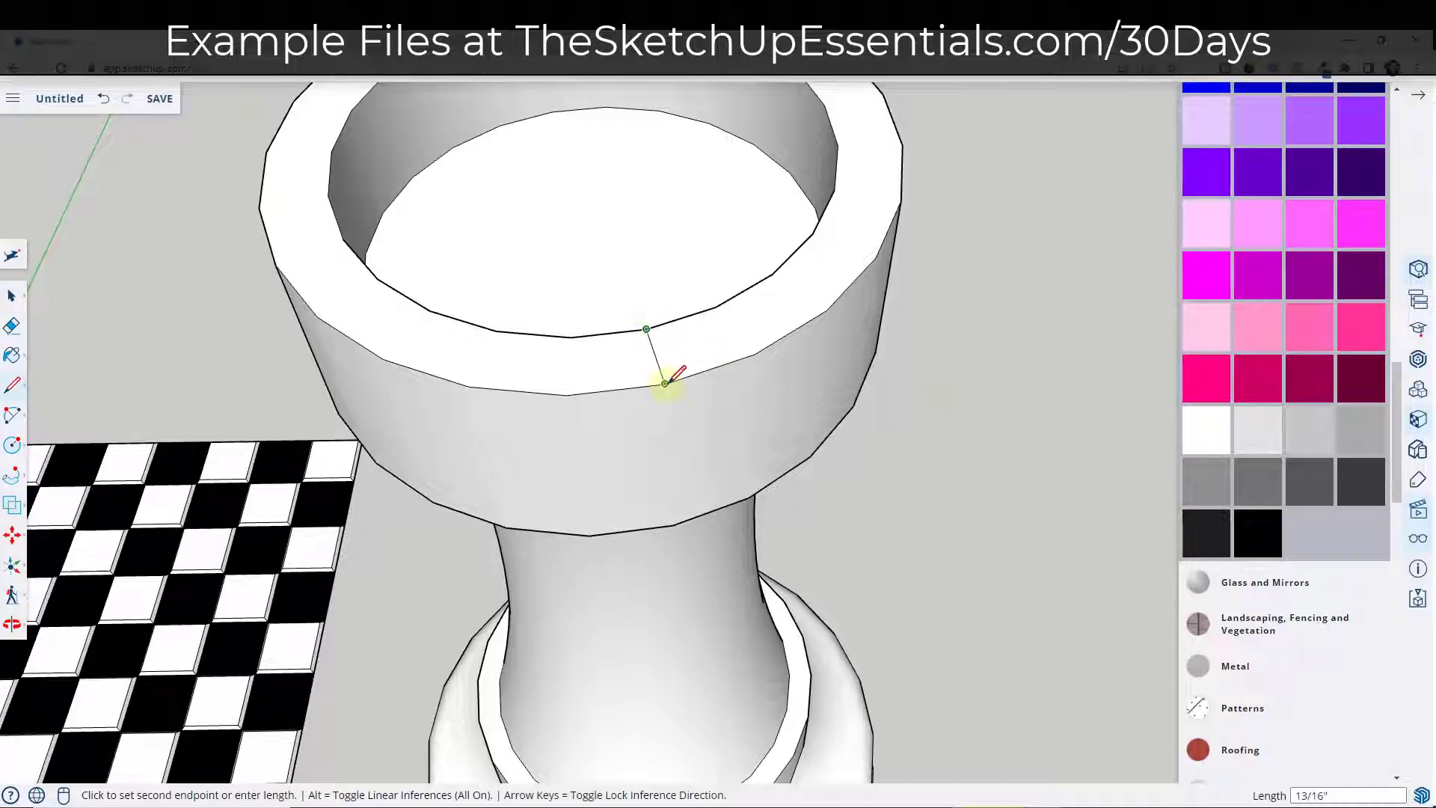
click(665, 383)
key(space)
key(l)
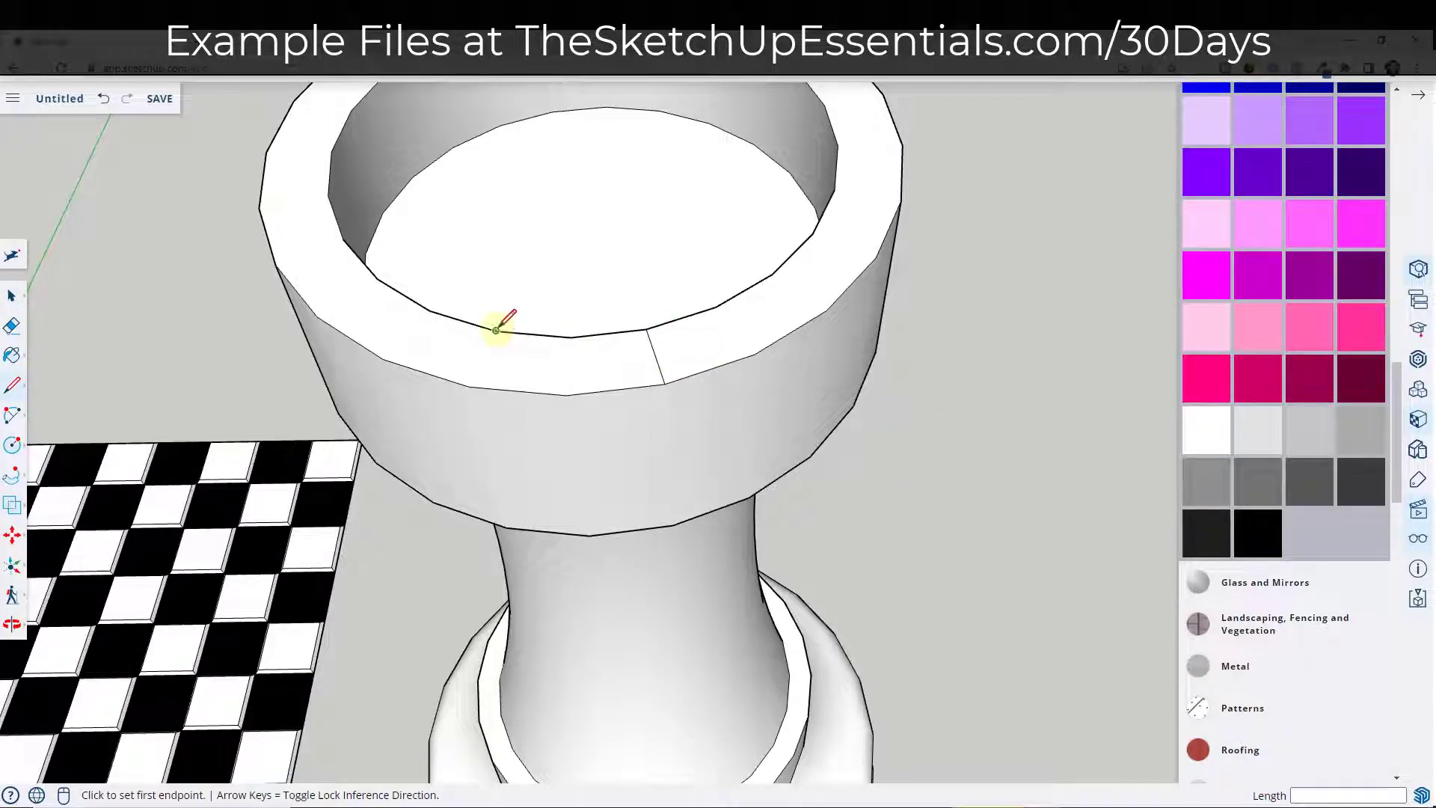
click(496, 329)
click(467, 385)
key(space)
Switch the camera to the top view in parallel projection, looking straight down on the rook
scroll(553, 378, down, 5)
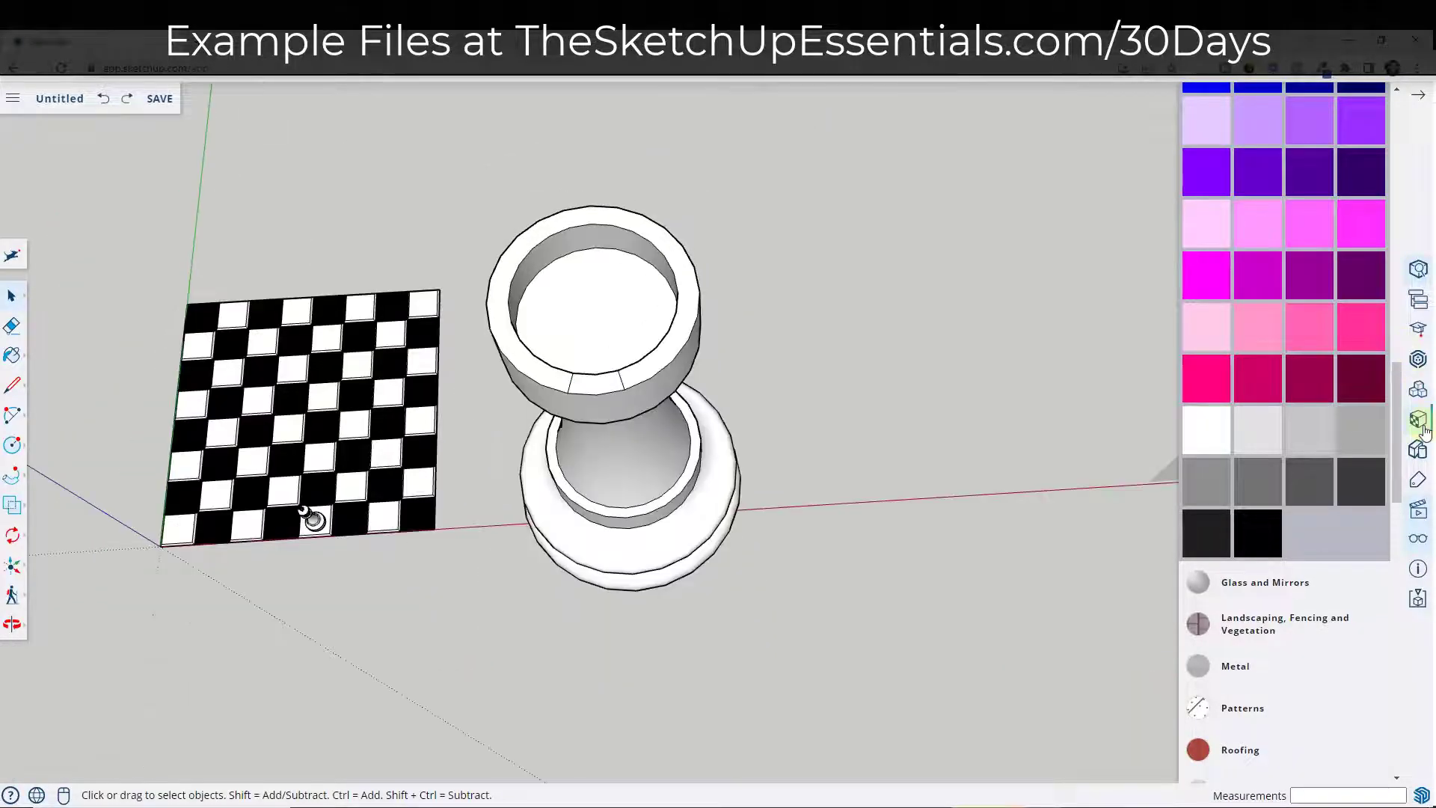
click(1417, 542)
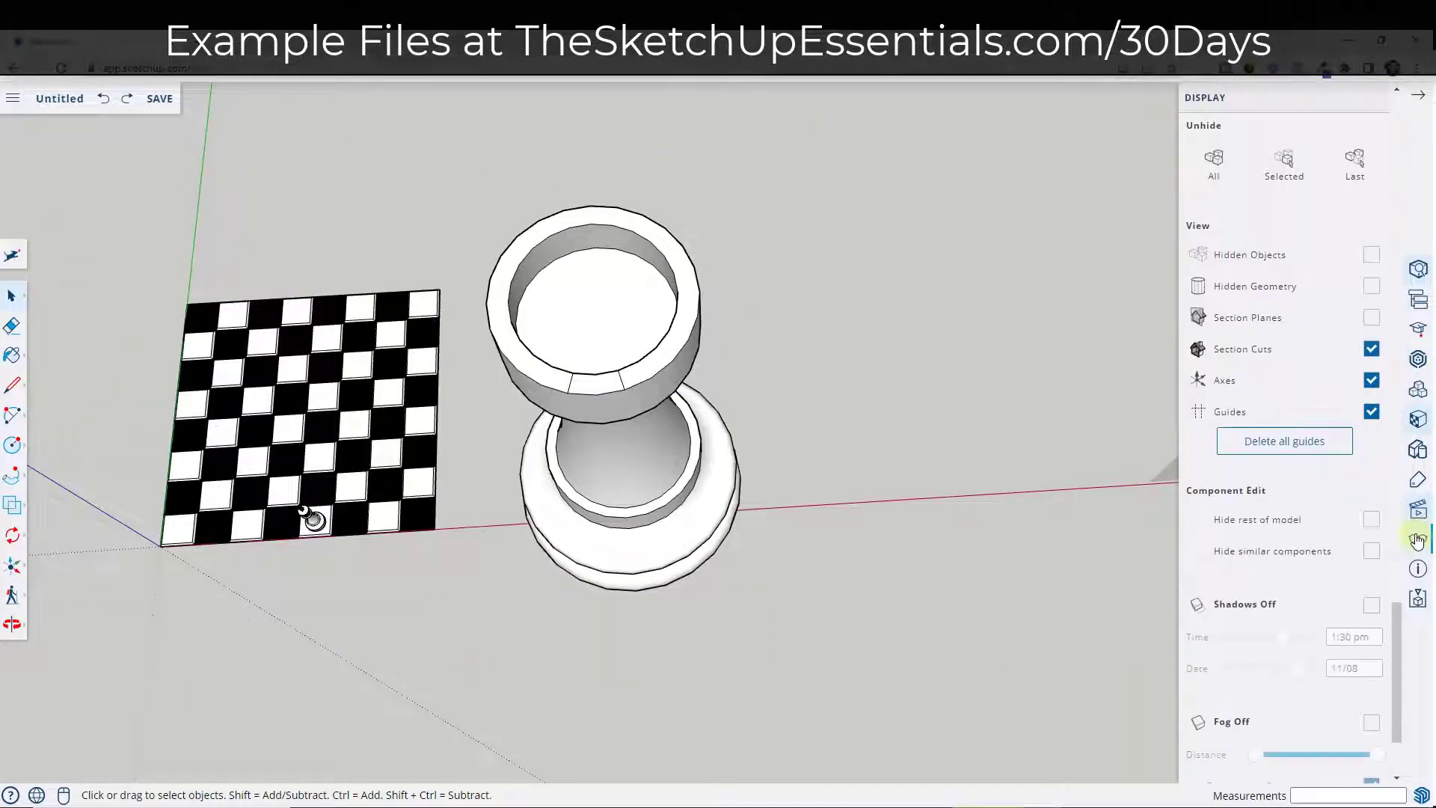
click(1418, 509)
click(1303, 171)
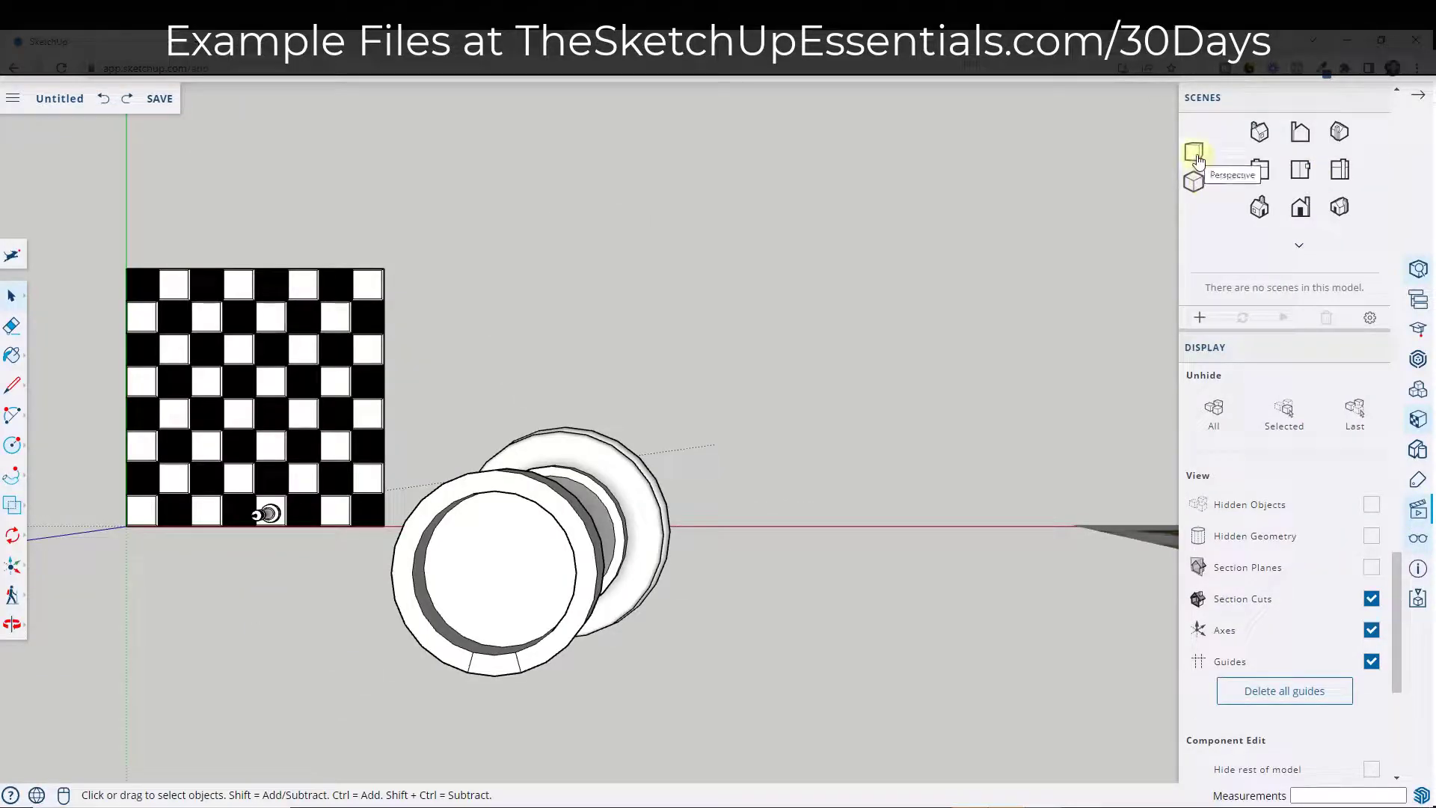
click(1195, 185)
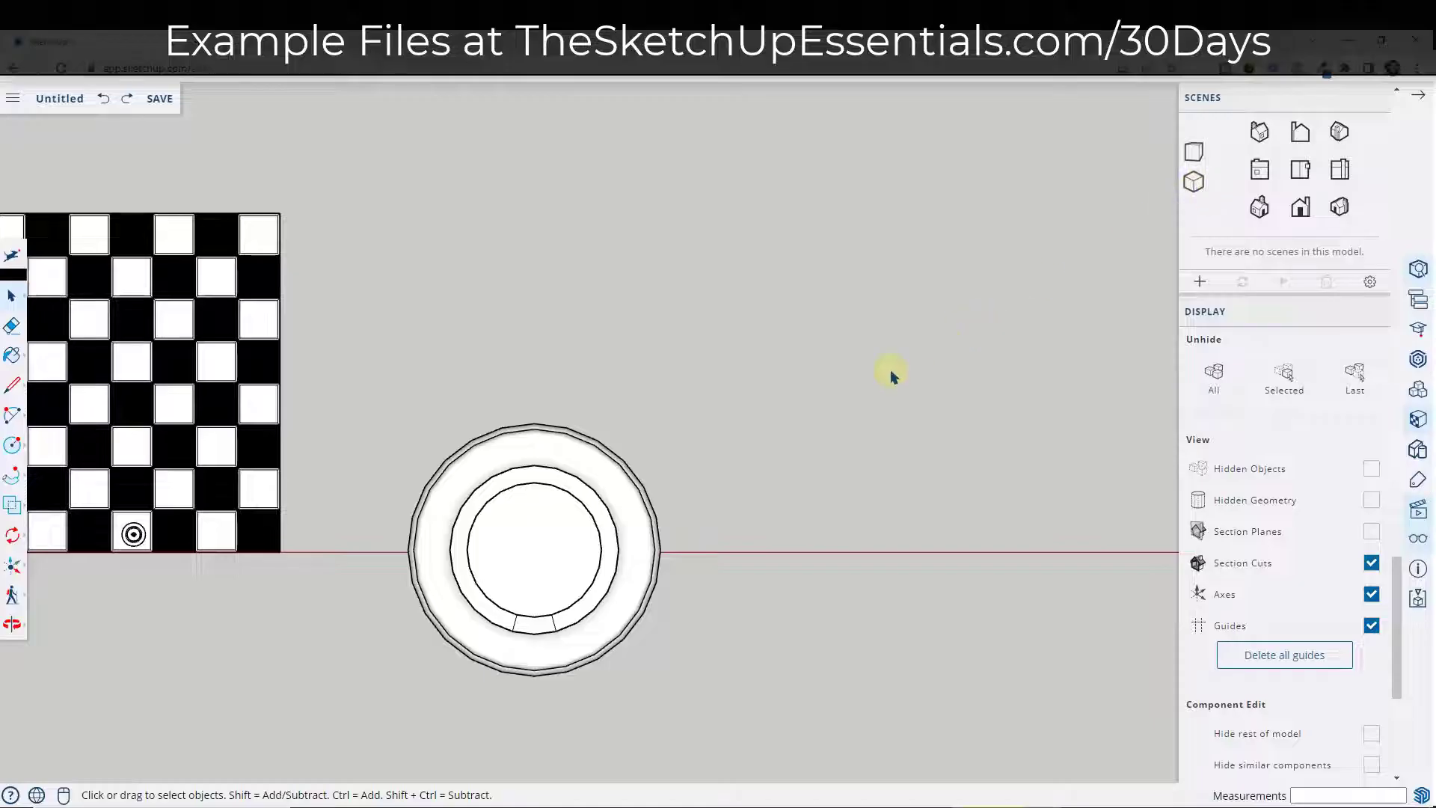
scroll(673, 503, up, 5)
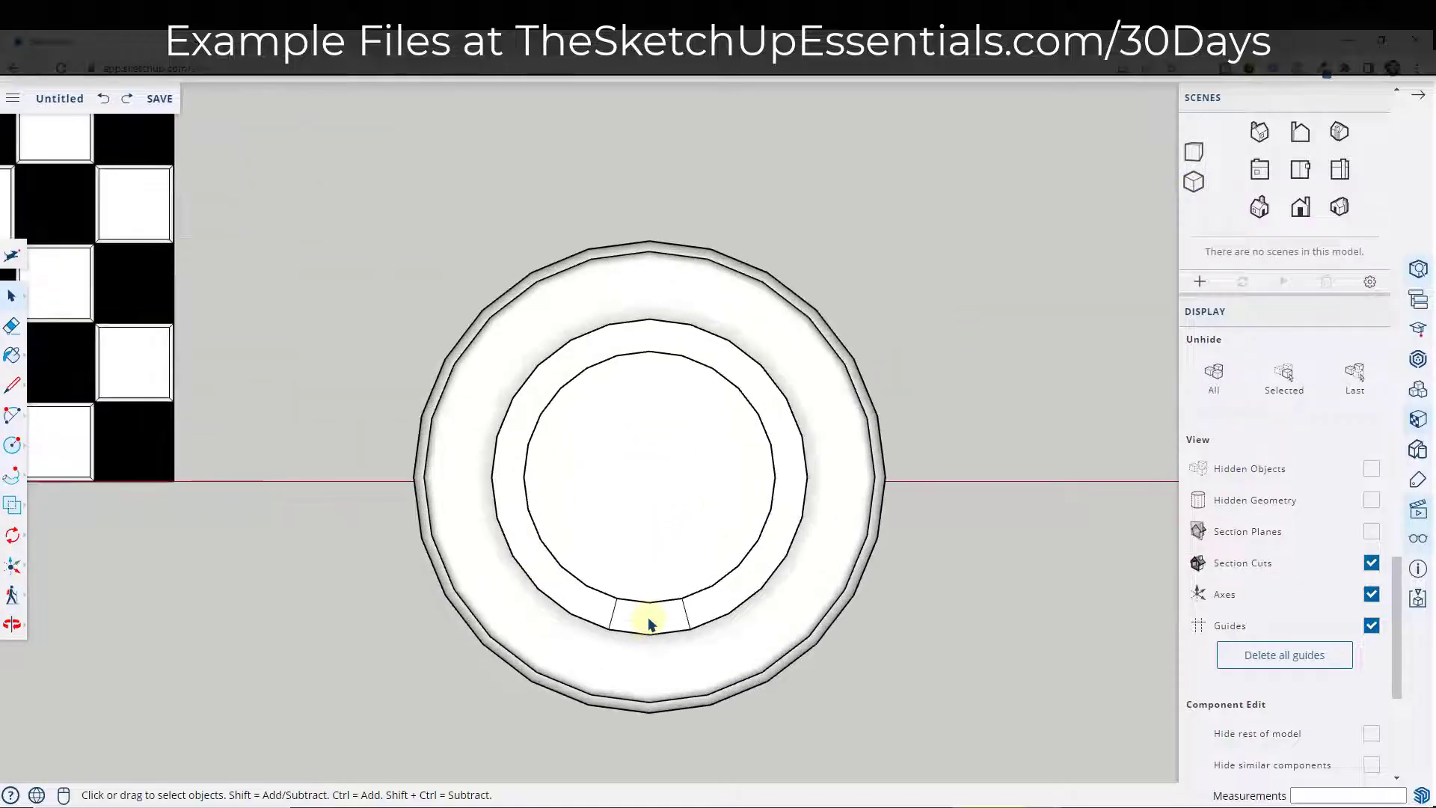
Select the marked rim segment and draw a line from the opposite point of the inner rim to the recess's centre
click(649, 623)
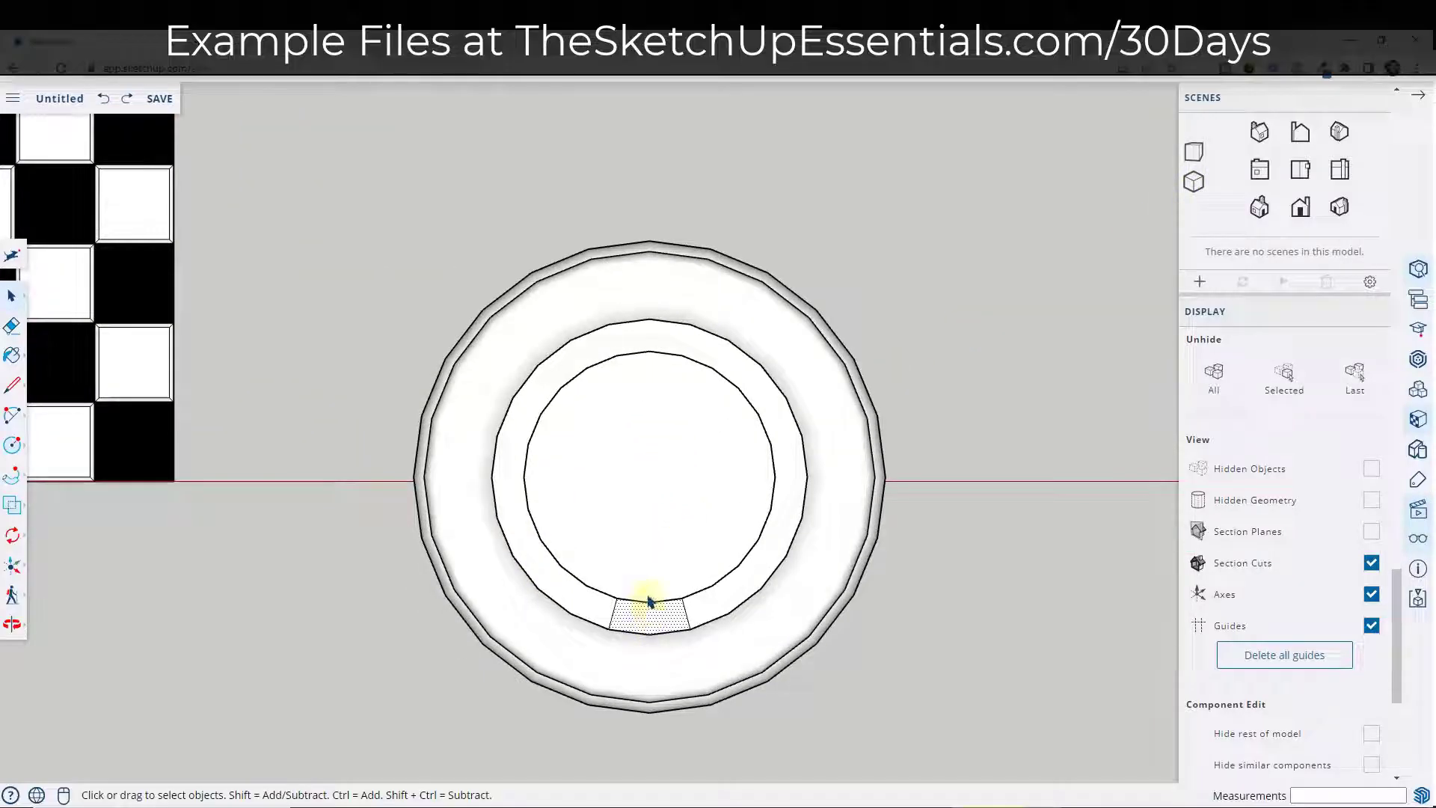
key(l)
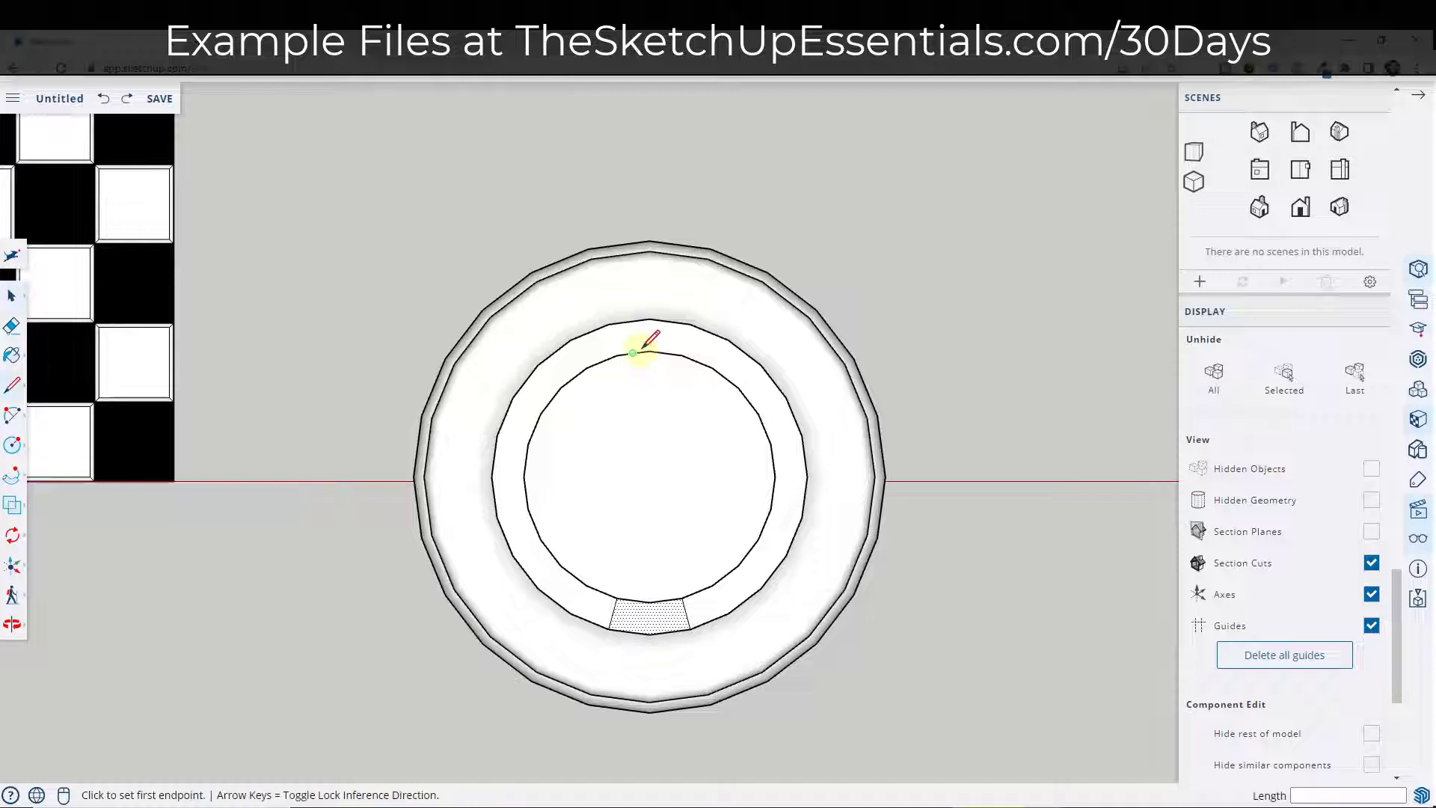
click(649, 351)
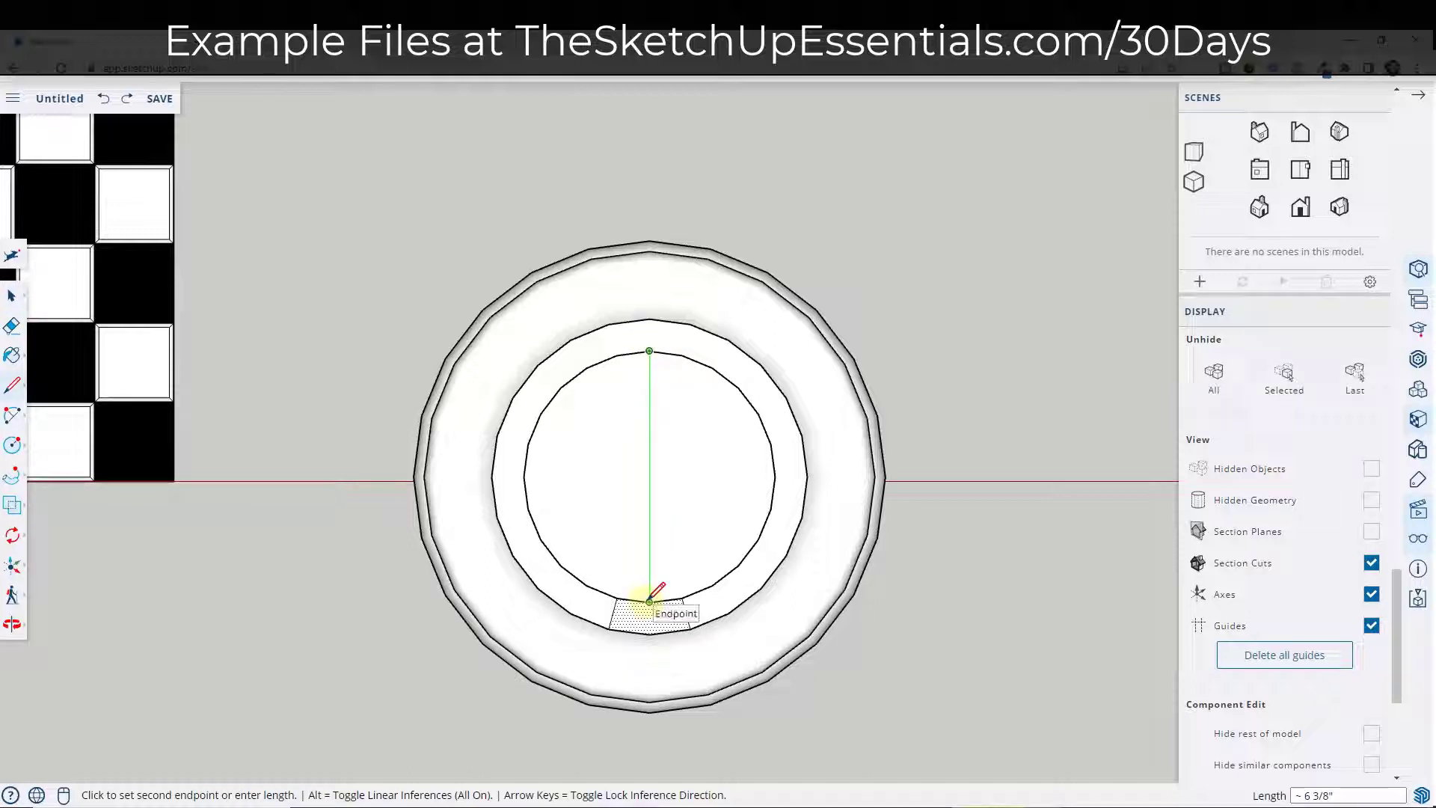
click(649, 476)
key(Escape)
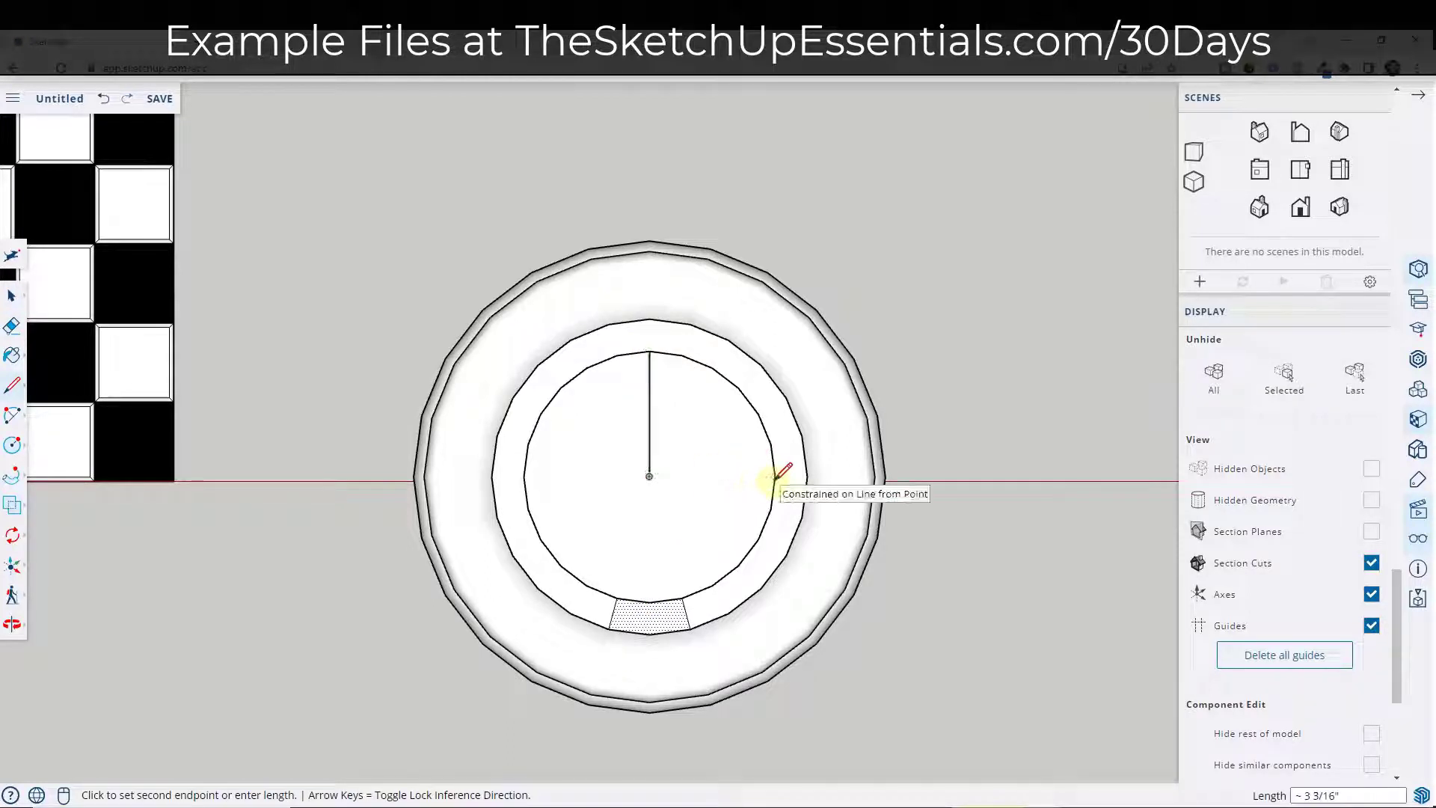
key(space)
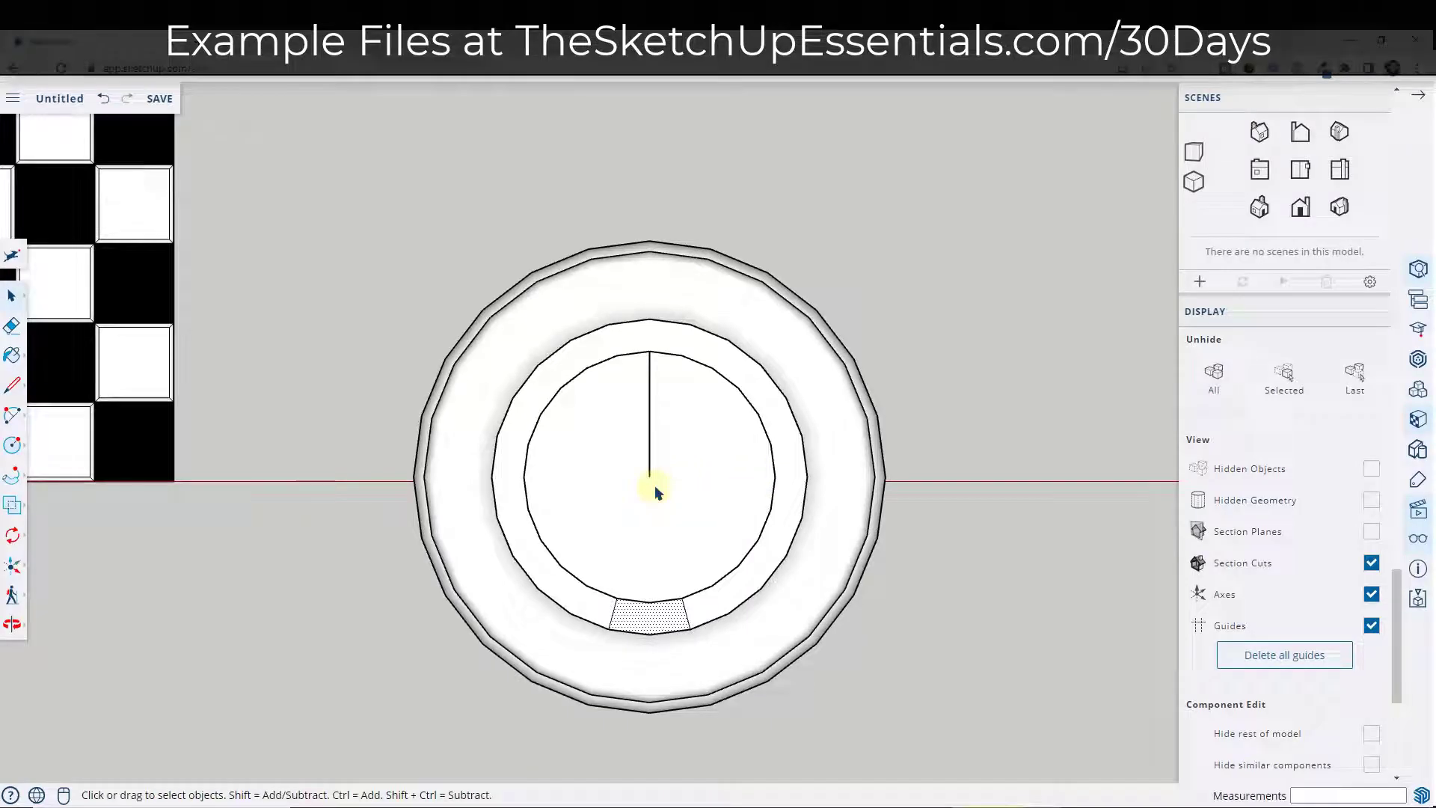
Rotate a copy of the rim segment 60° about the recess's centre and multiply it to 5 copies around the rim
key(q)
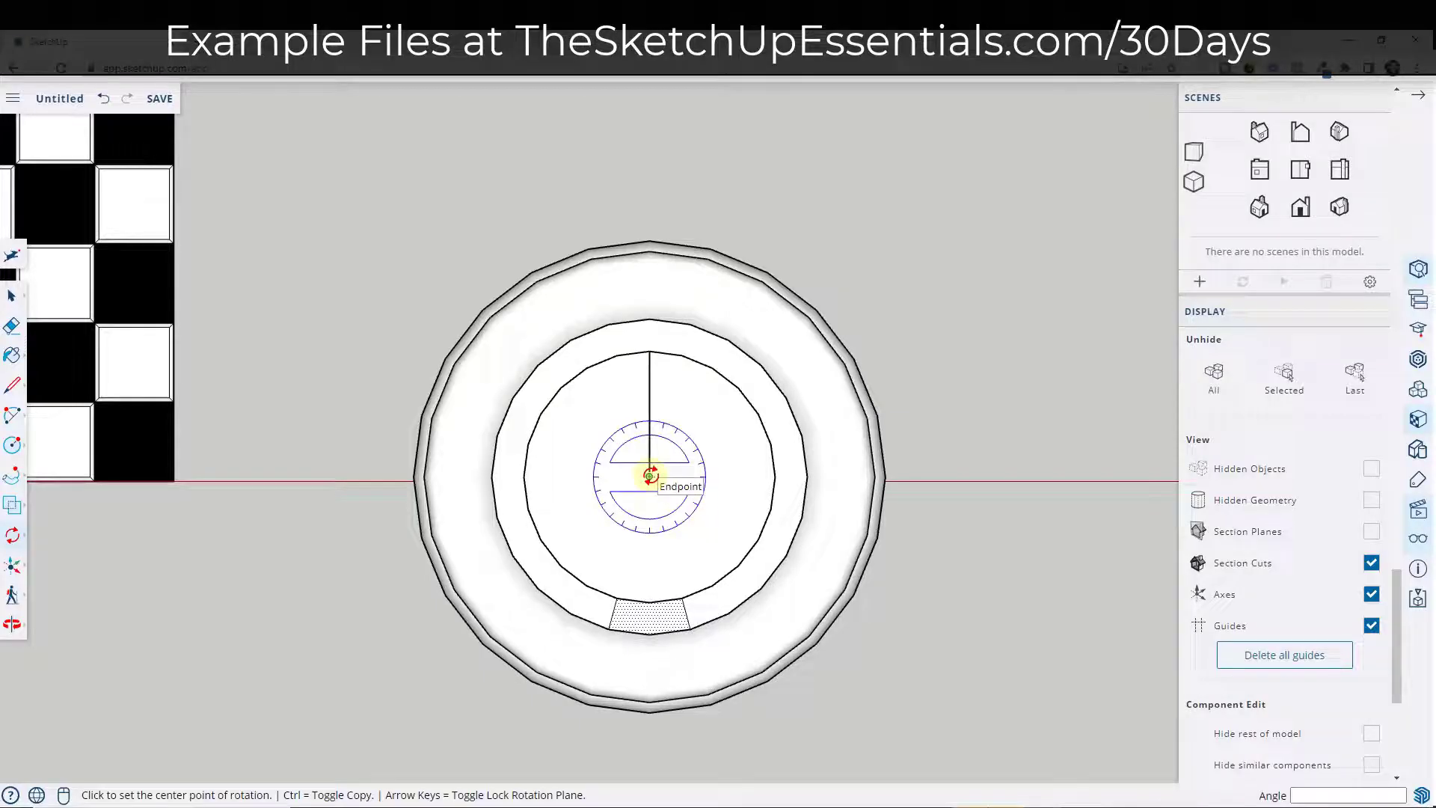
key(space)
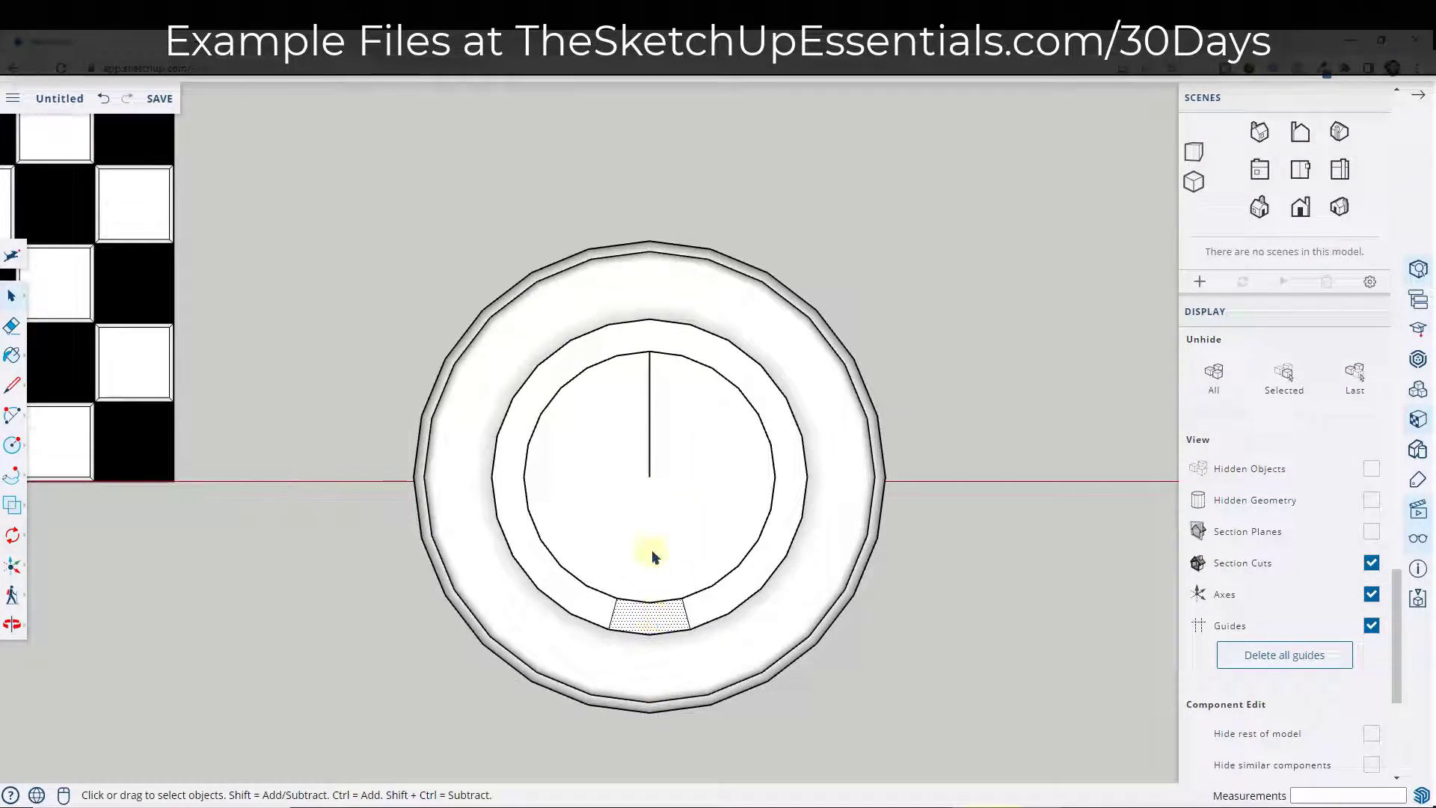
key(q)
click(649, 475)
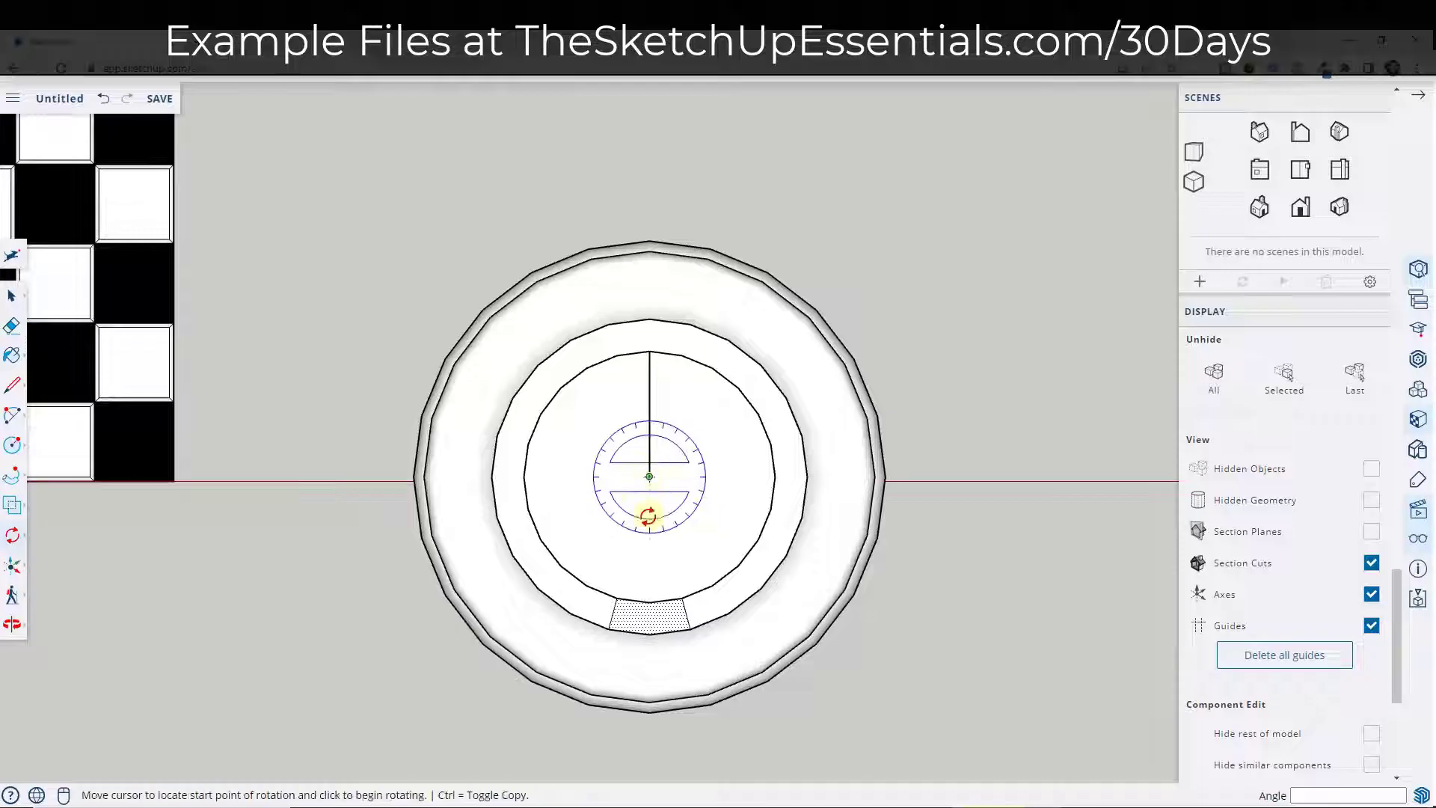
key(ctrl)
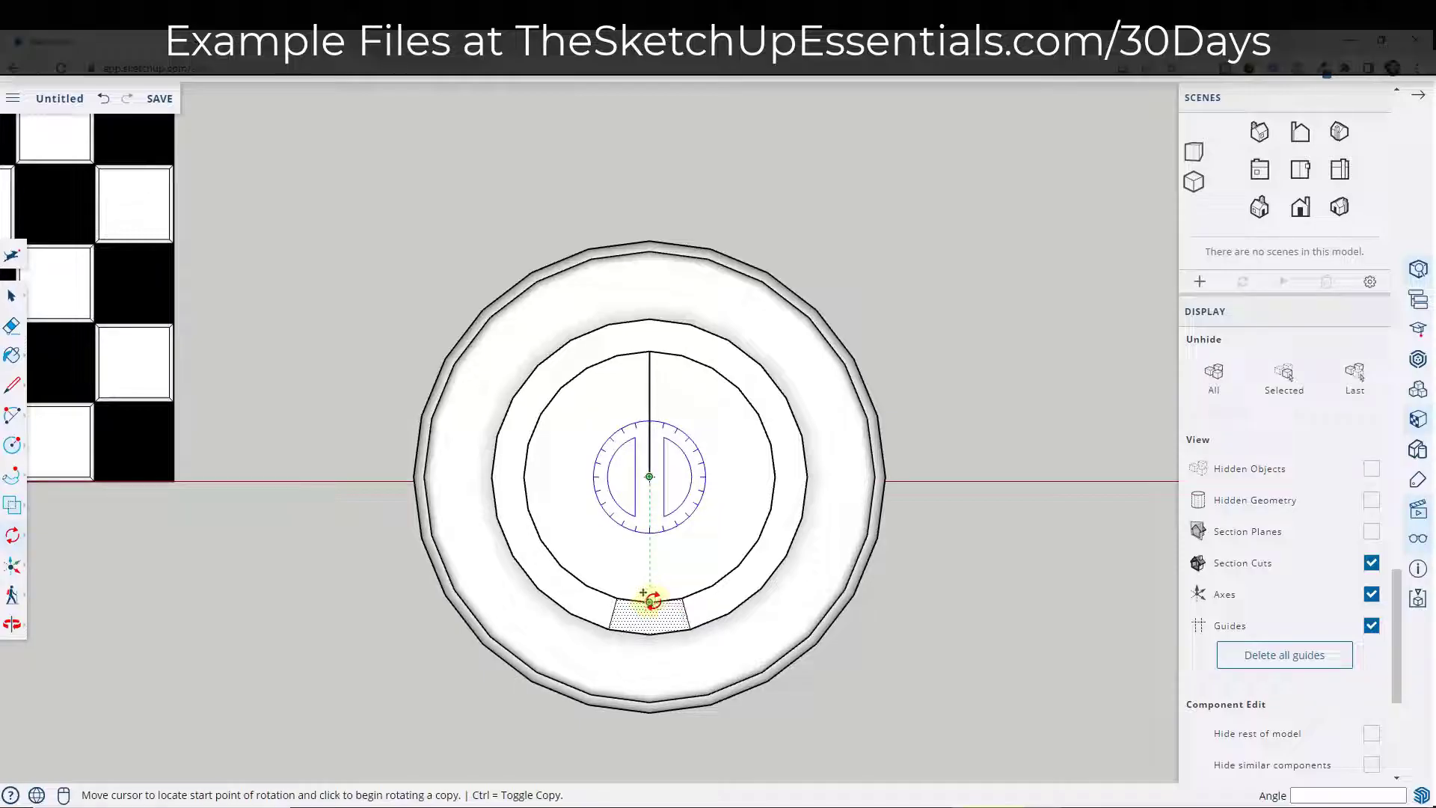
click(649, 601)
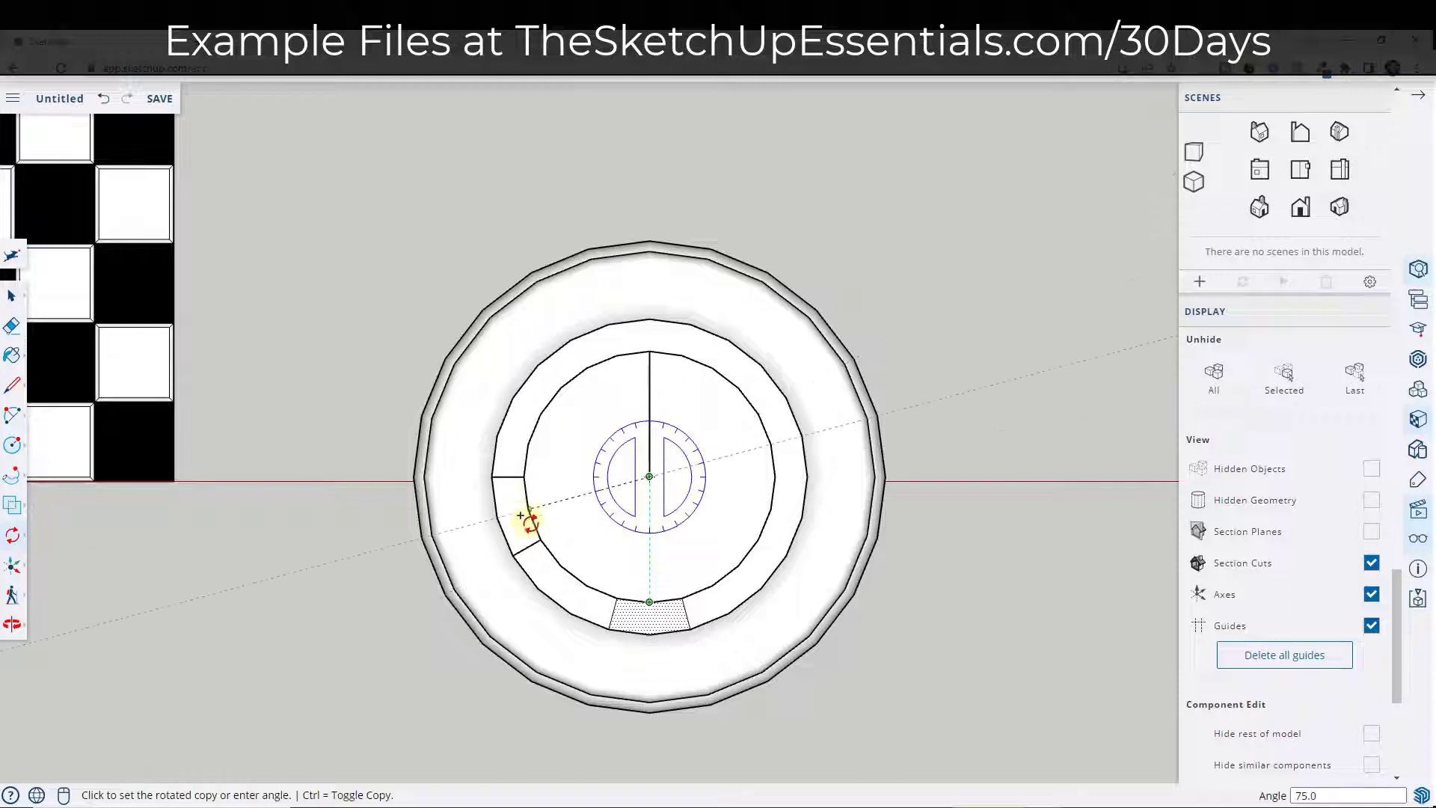
click(537, 543)
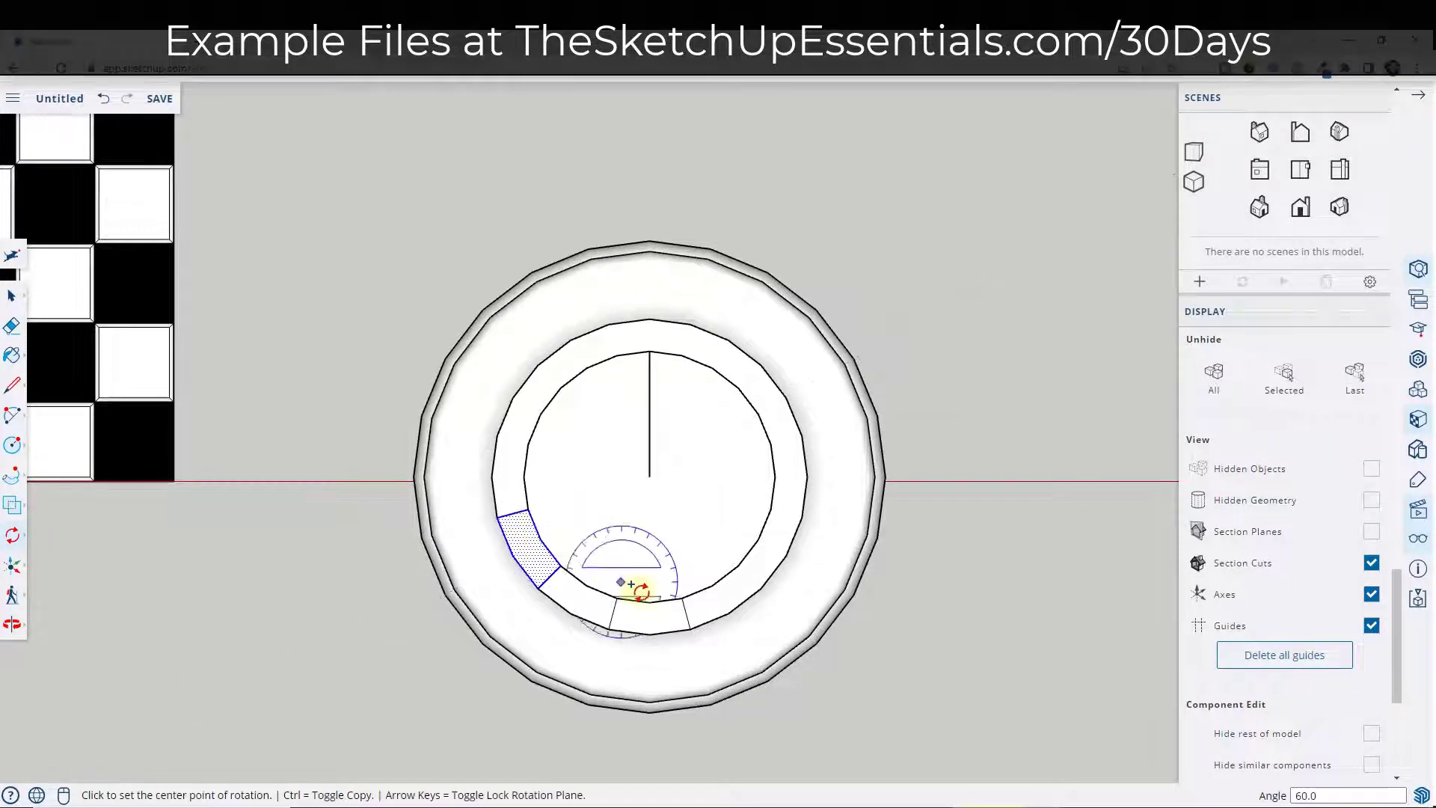
text(*)
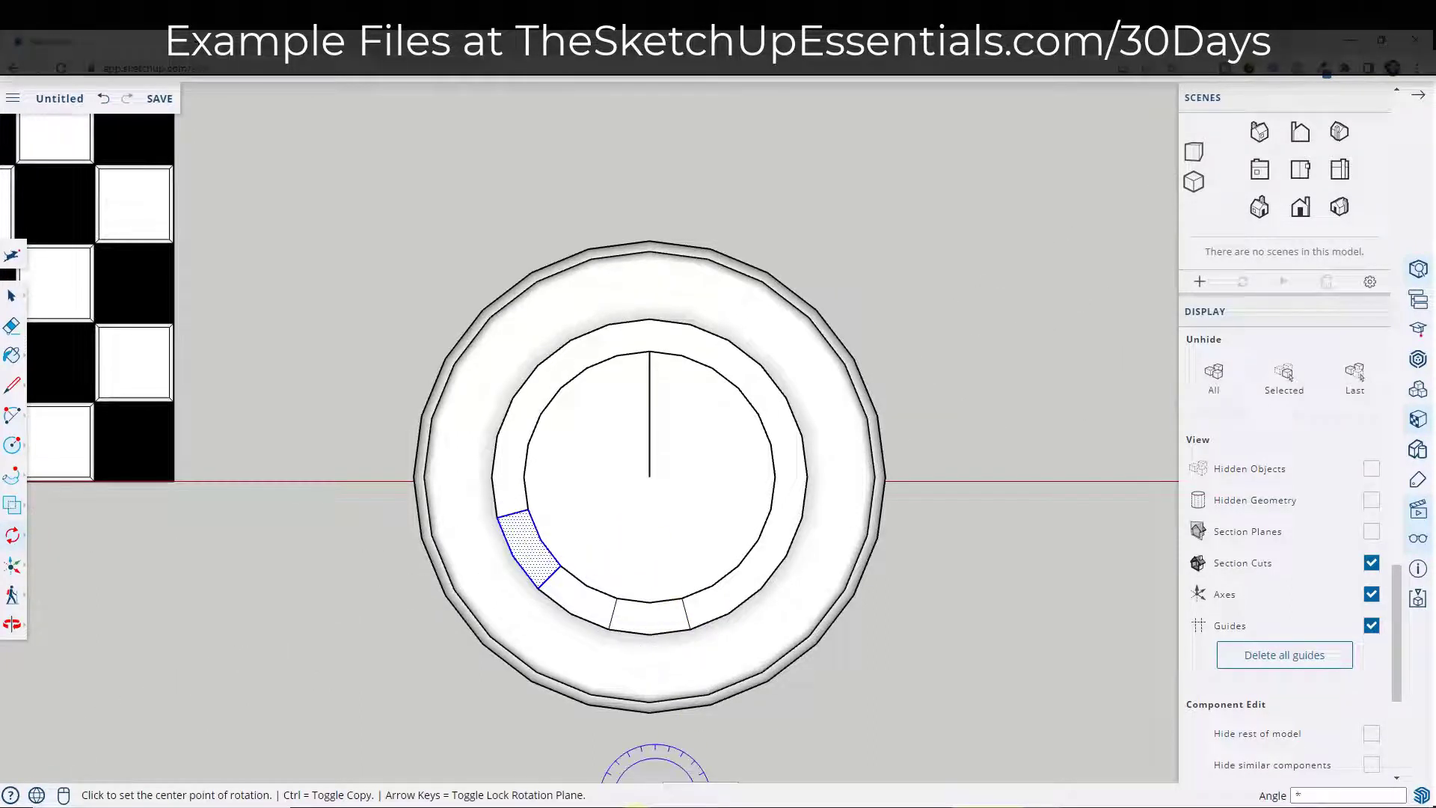
text(5)
key(Return)
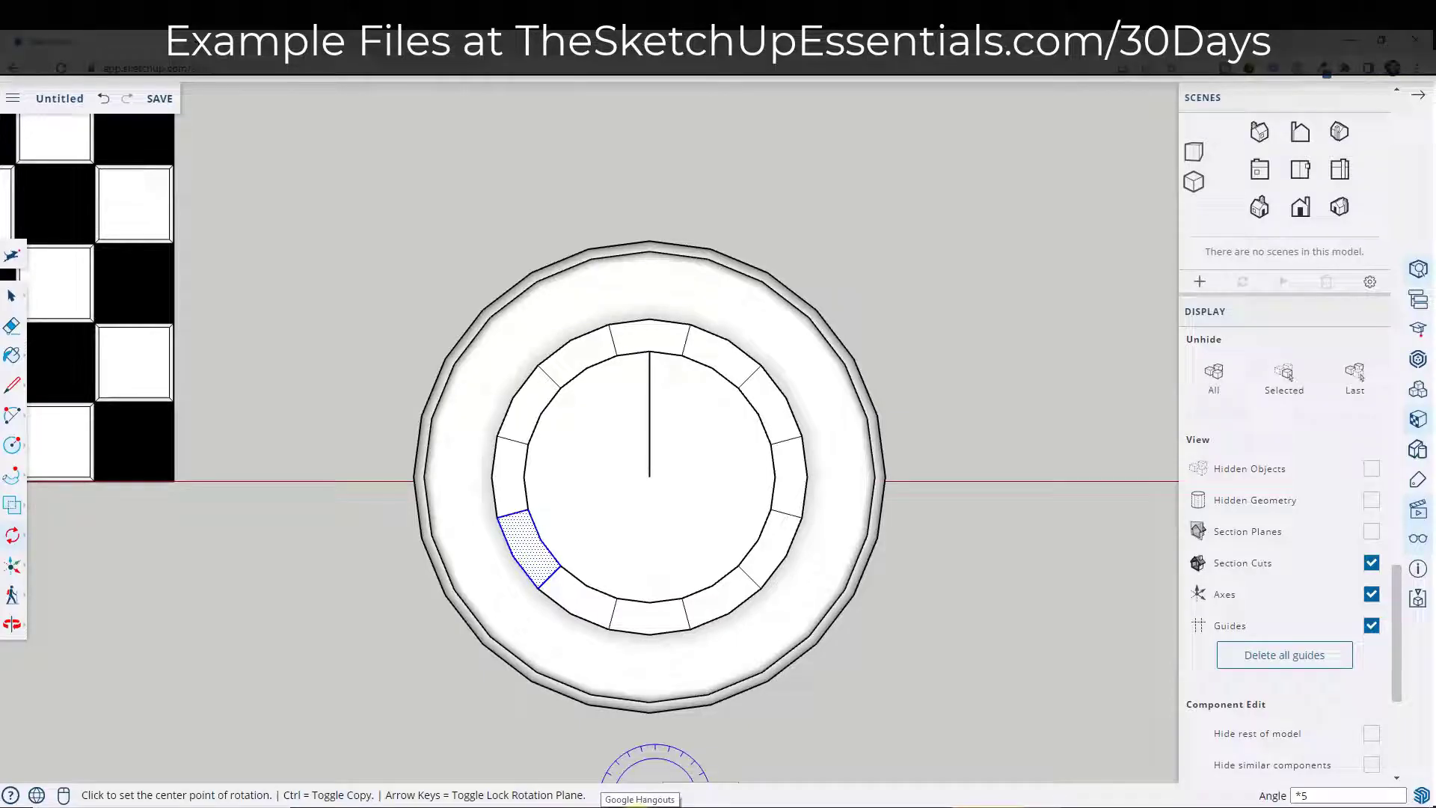
Erase the helper line in the rook's top recess and push the front rim segment down 1 1/2"
mouse_move(640, 657)
middle_down()
mouse_move(717, 416)
mouse_move(663, 272)
middle_up()
key(e)
middle_drag(691, 351, 719, 120)
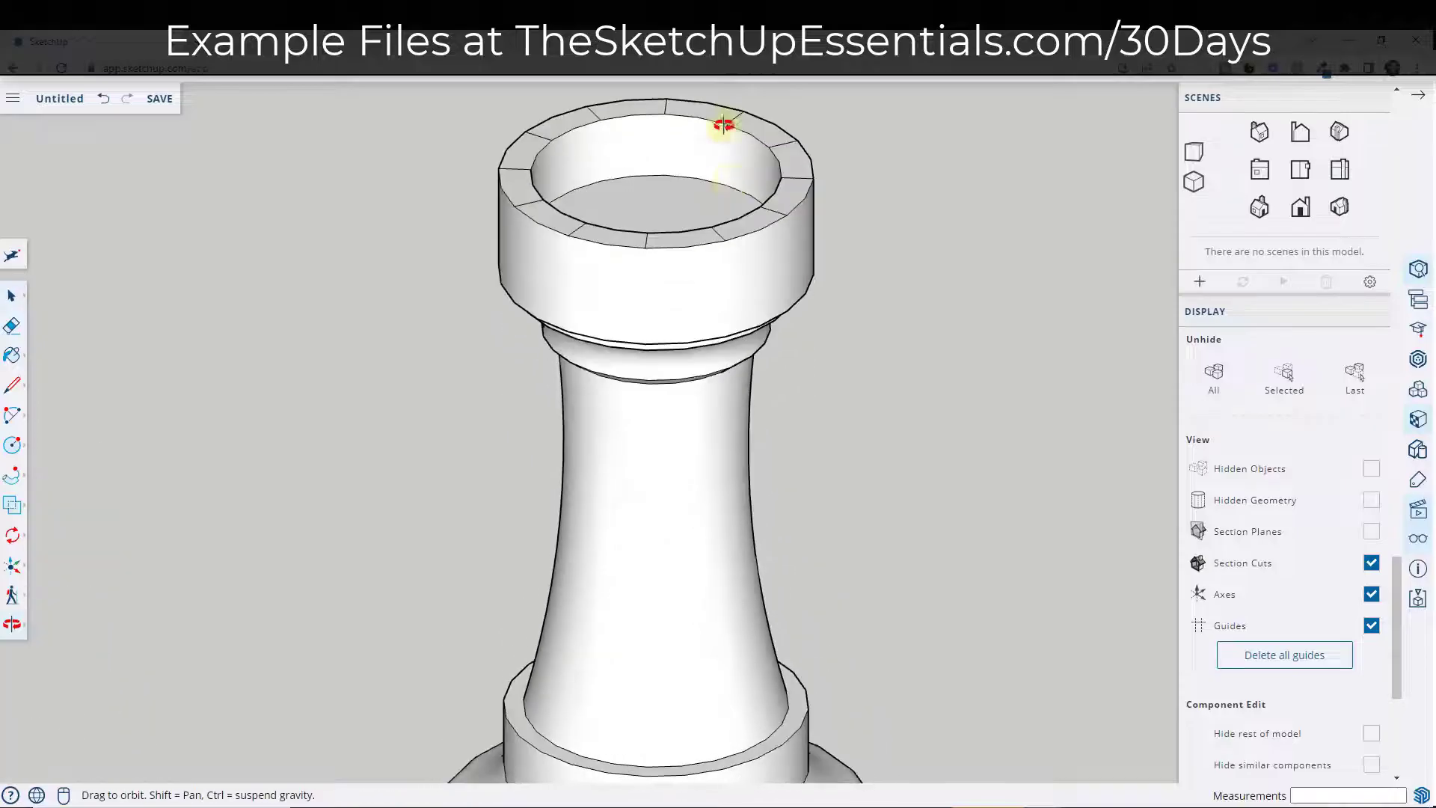
scroll(729, 224, down, 1)
key(p)
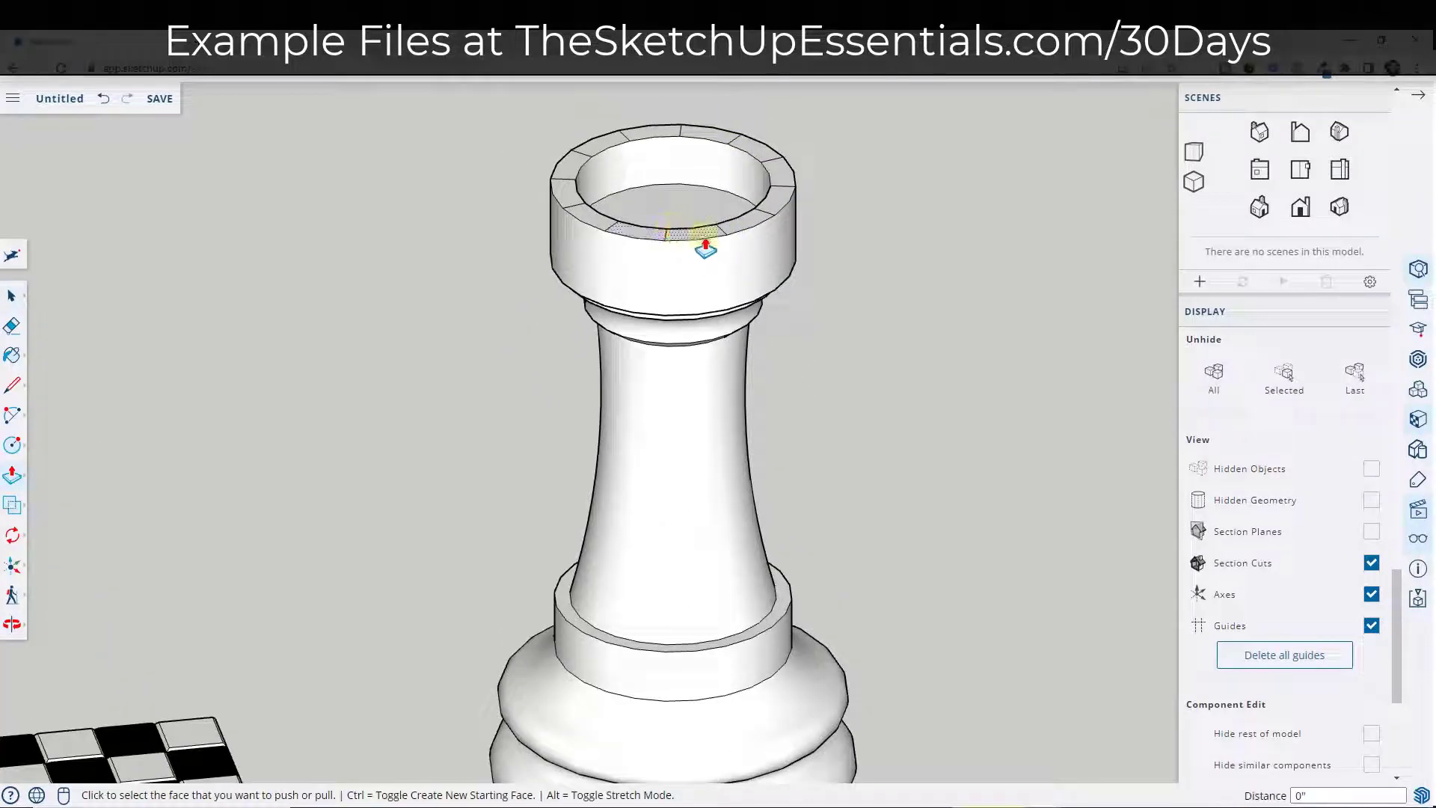
click(692, 236)
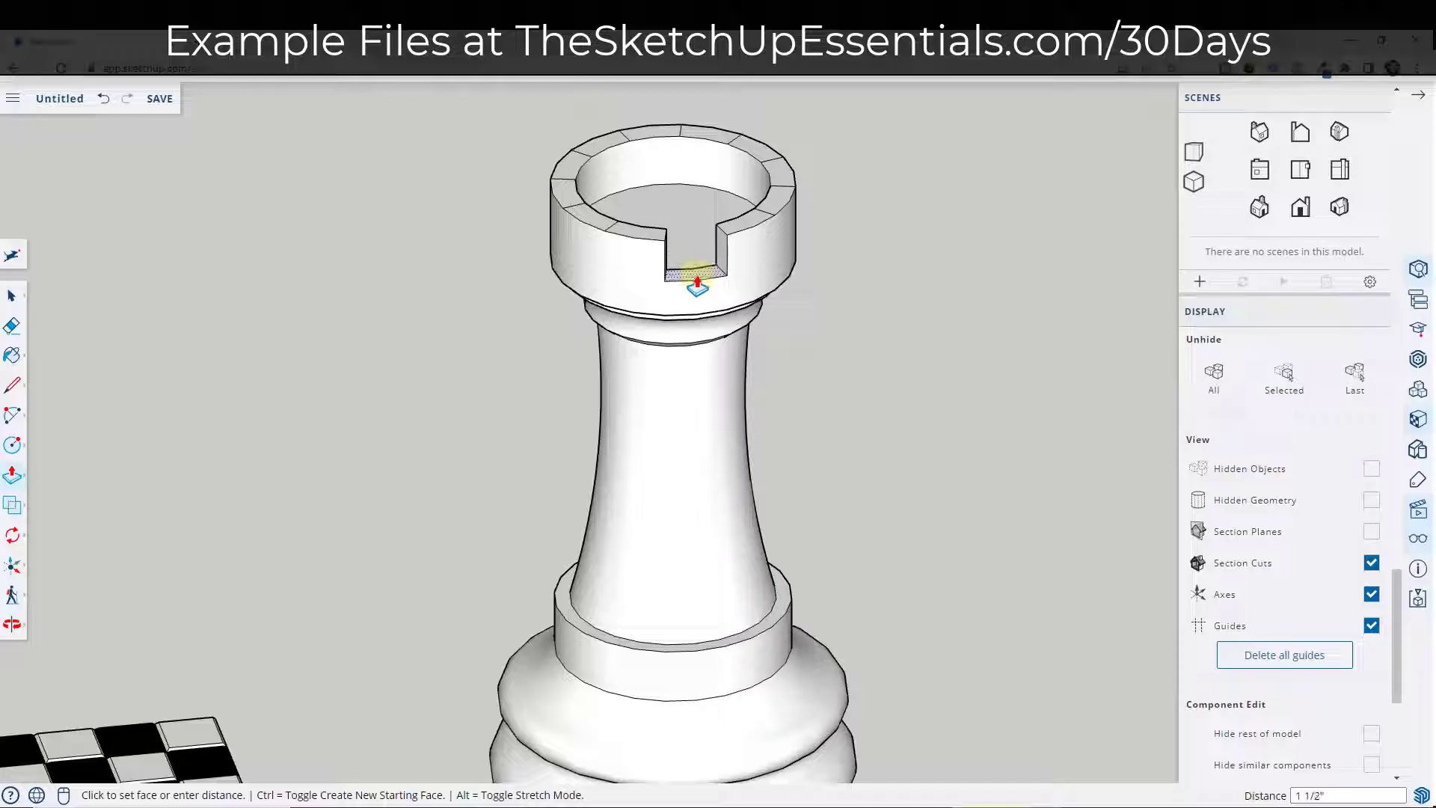
click(697, 284)
middle_drag(770, 272, 714, 258)
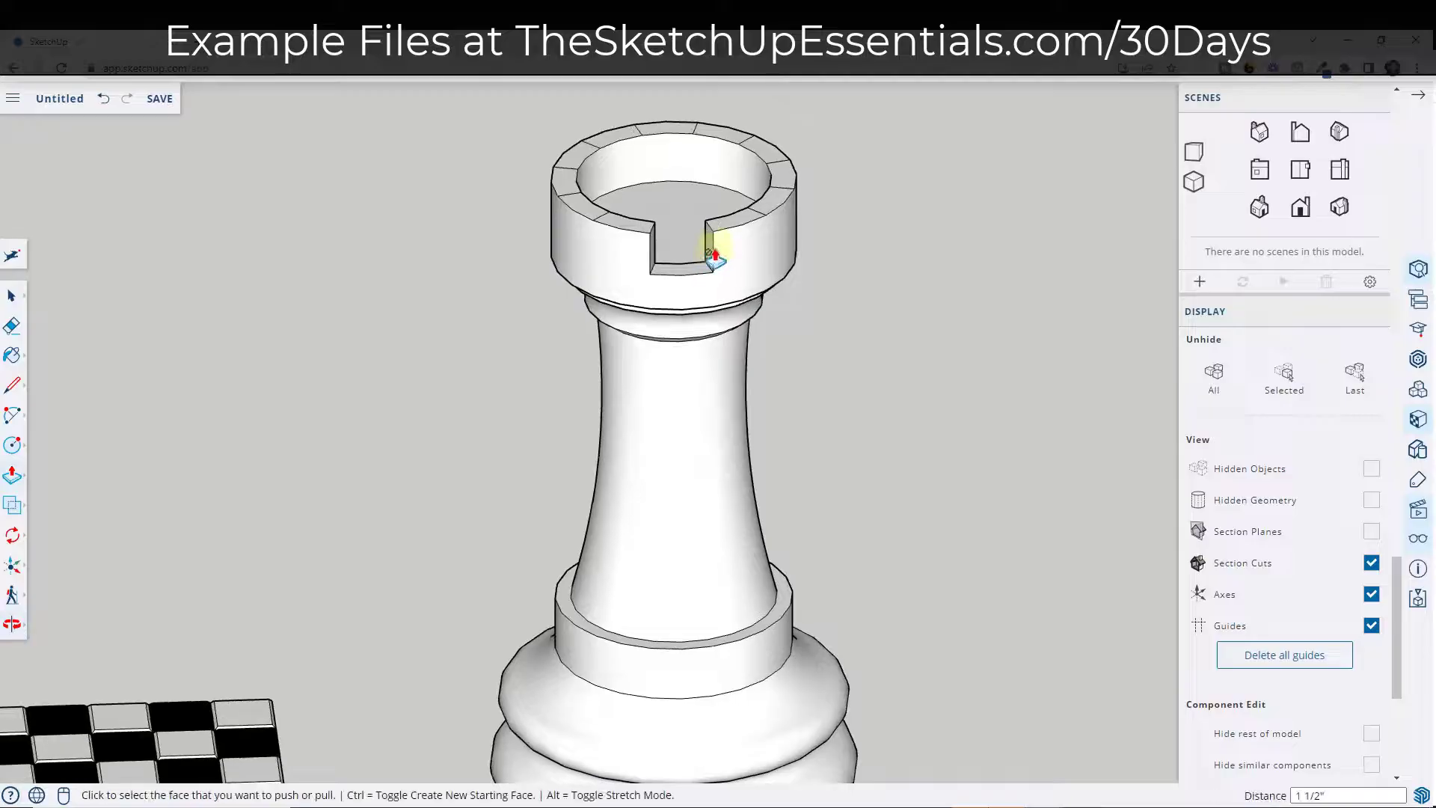
Switch the camera to perspective and push the other five marked rim segments down by the same depth as the front notch
click(1193, 152)
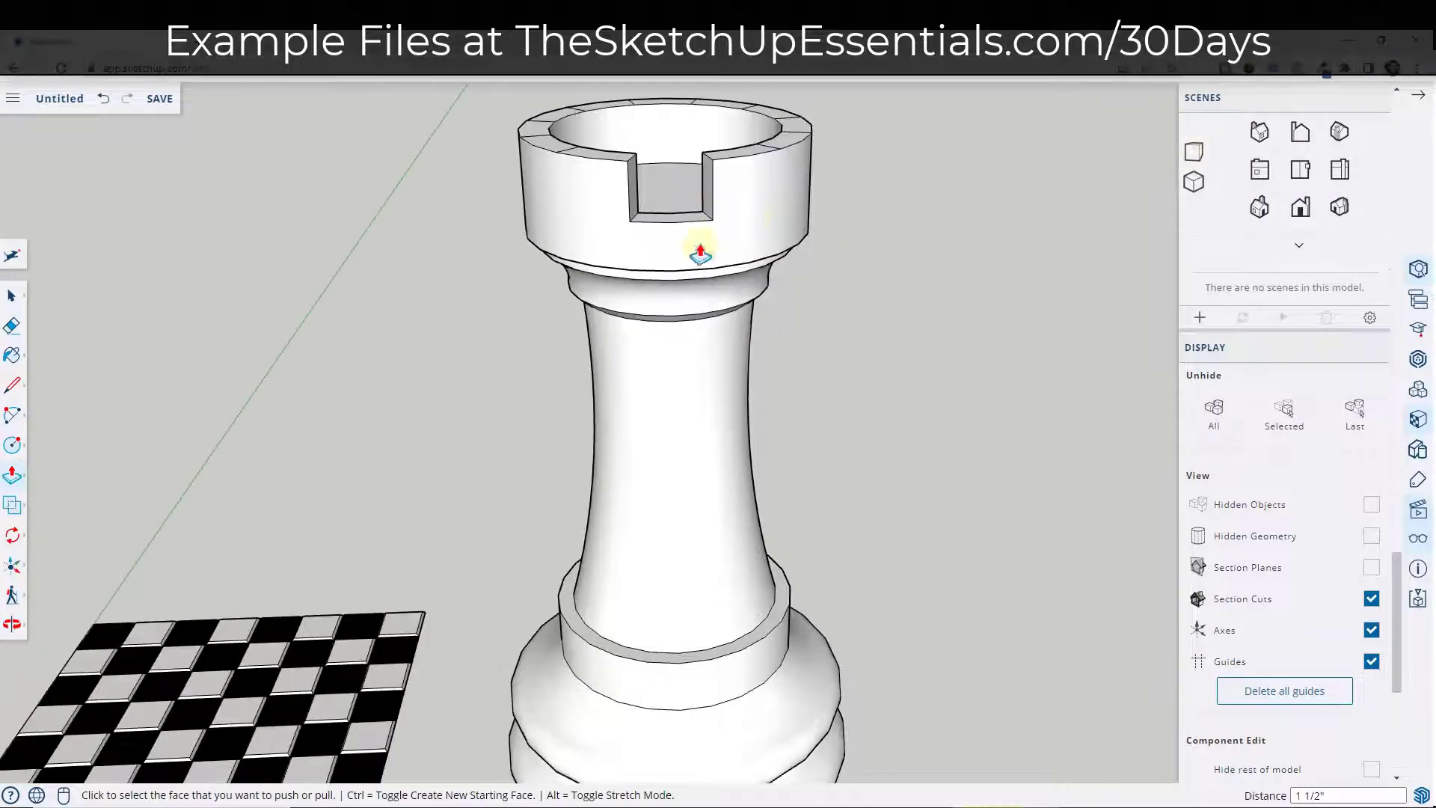
middle_drag(678, 456, 679, 304)
scroll(698, 378, up, 3)
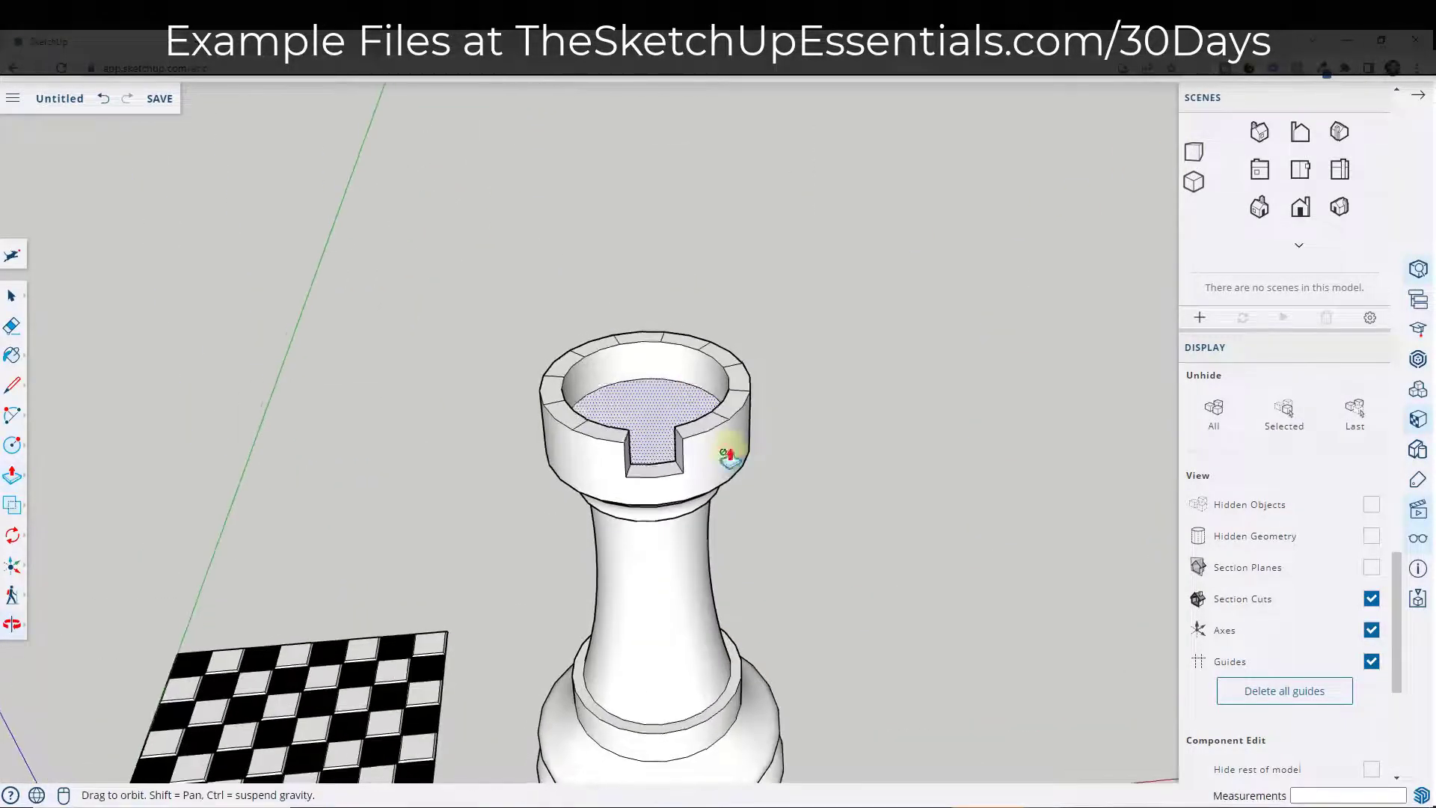
double_click(557, 399)
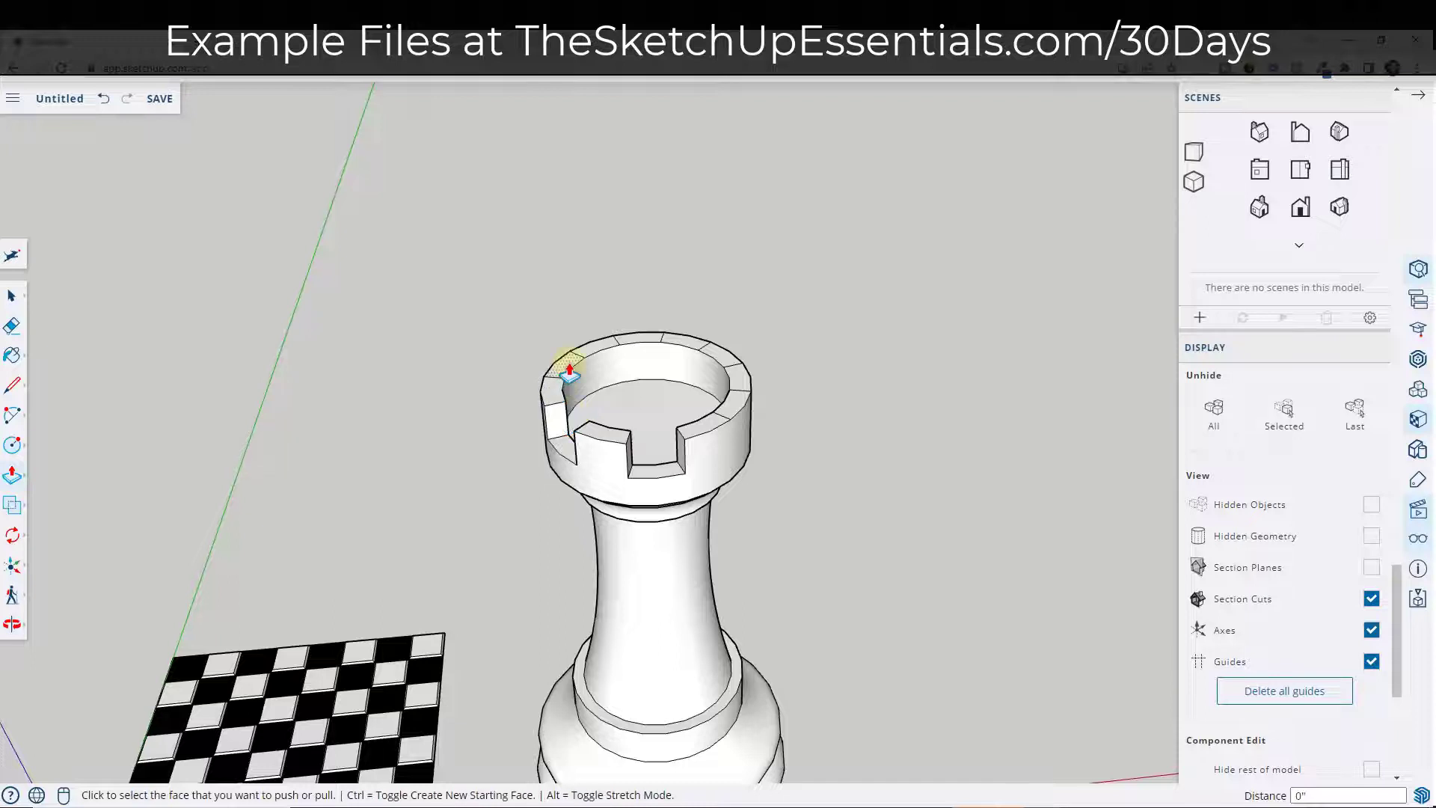
double_click(635, 346)
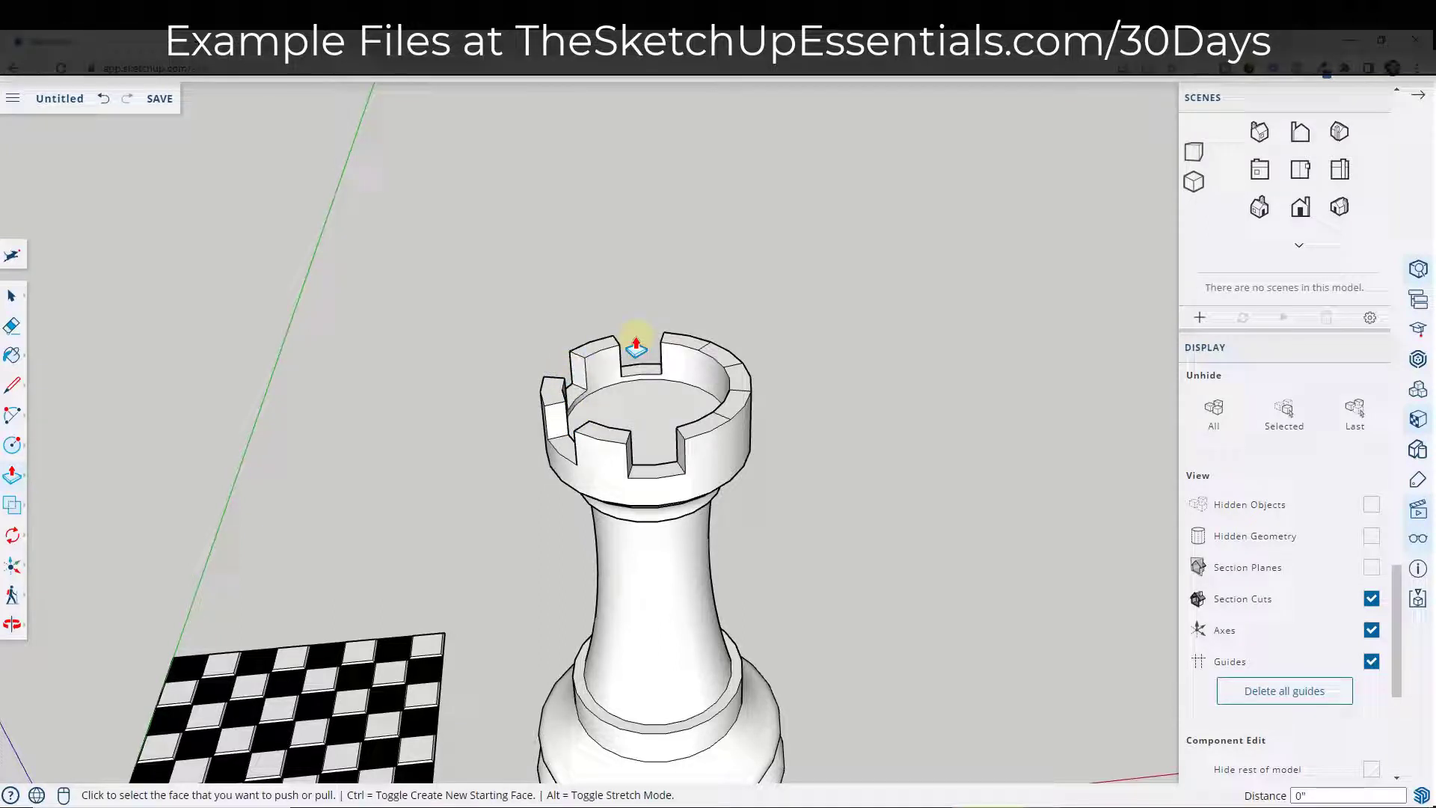
double_click(730, 361)
double_click(733, 407)
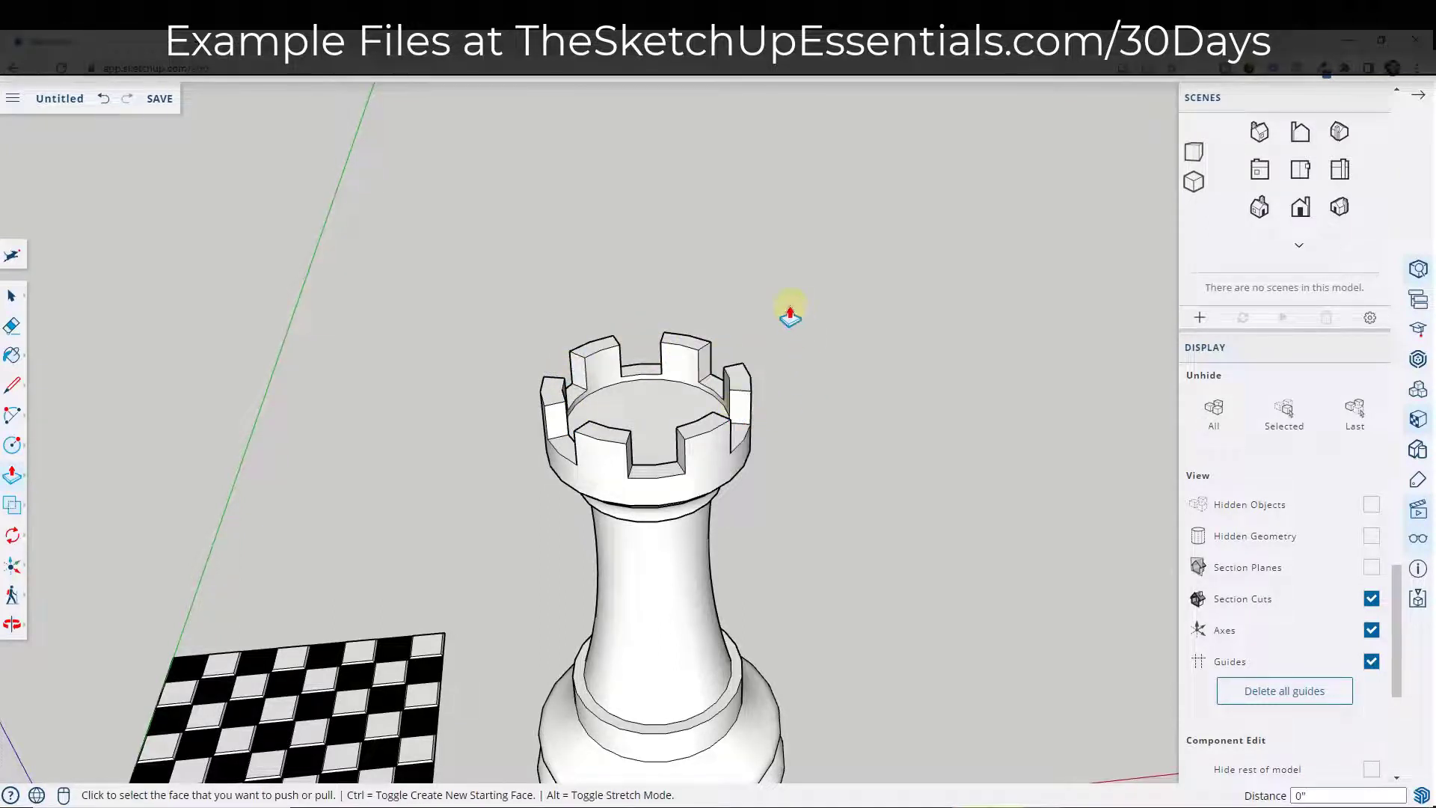
Select the whole rook and make it a component named Rook
scroll(817, 456, down, 5)
middle_drag(826, 506, 774, 337)
key(space)
drag(615, 257, 849, 663)
key(s)
right_click(718, 423)
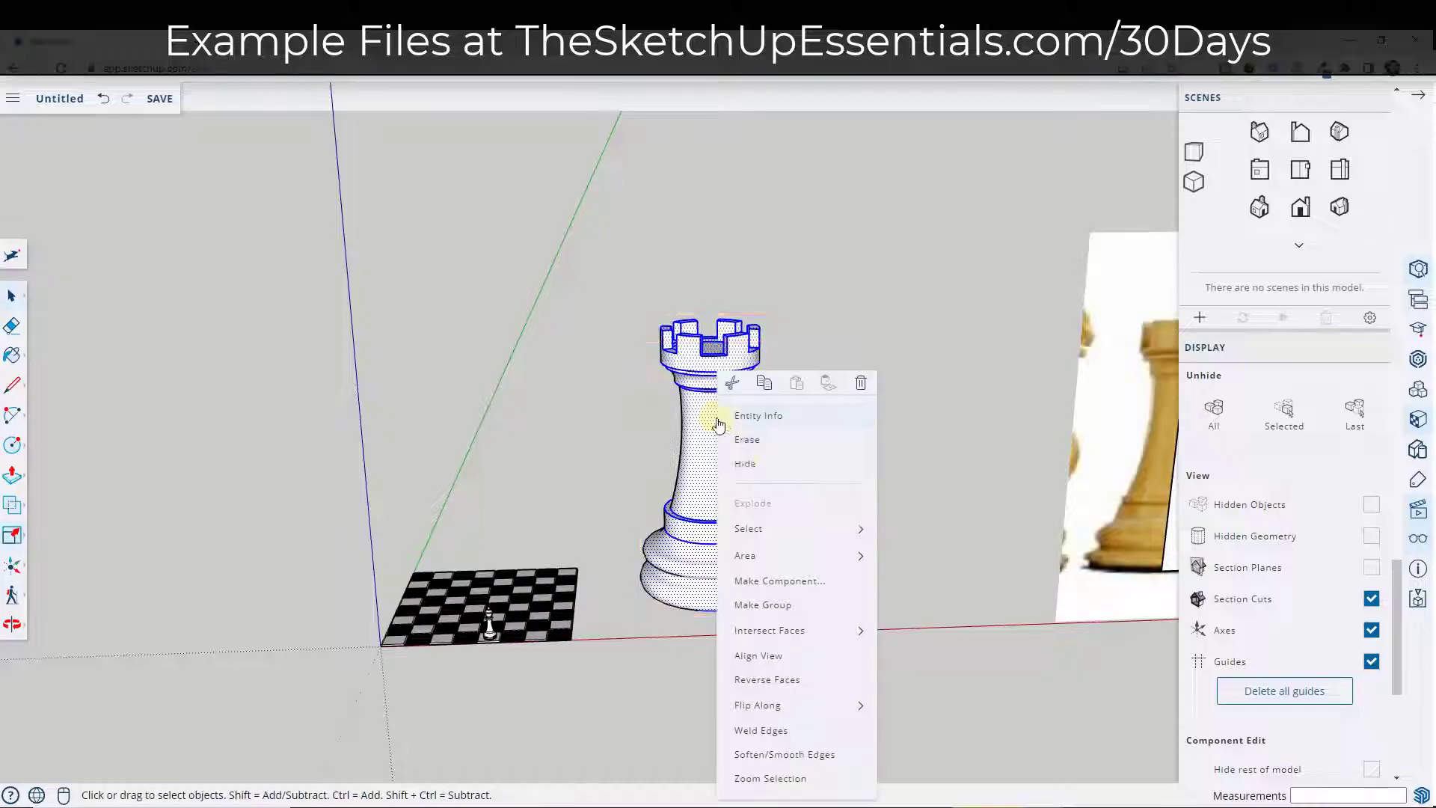
click(775, 582)
text(Rook)
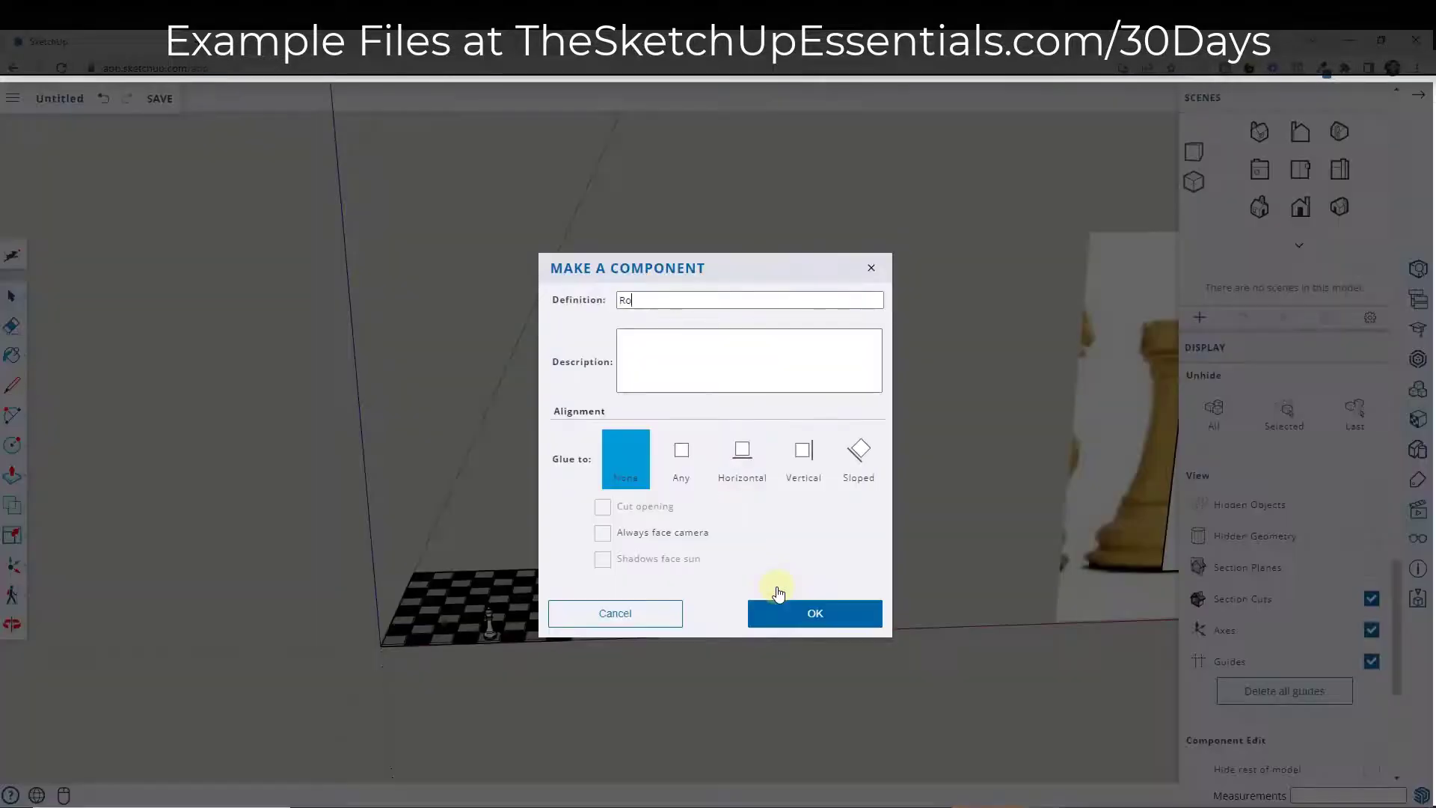
click(777, 602)
Scale the rook component uniformly by a factor of .1 from its upper corner
key(s)
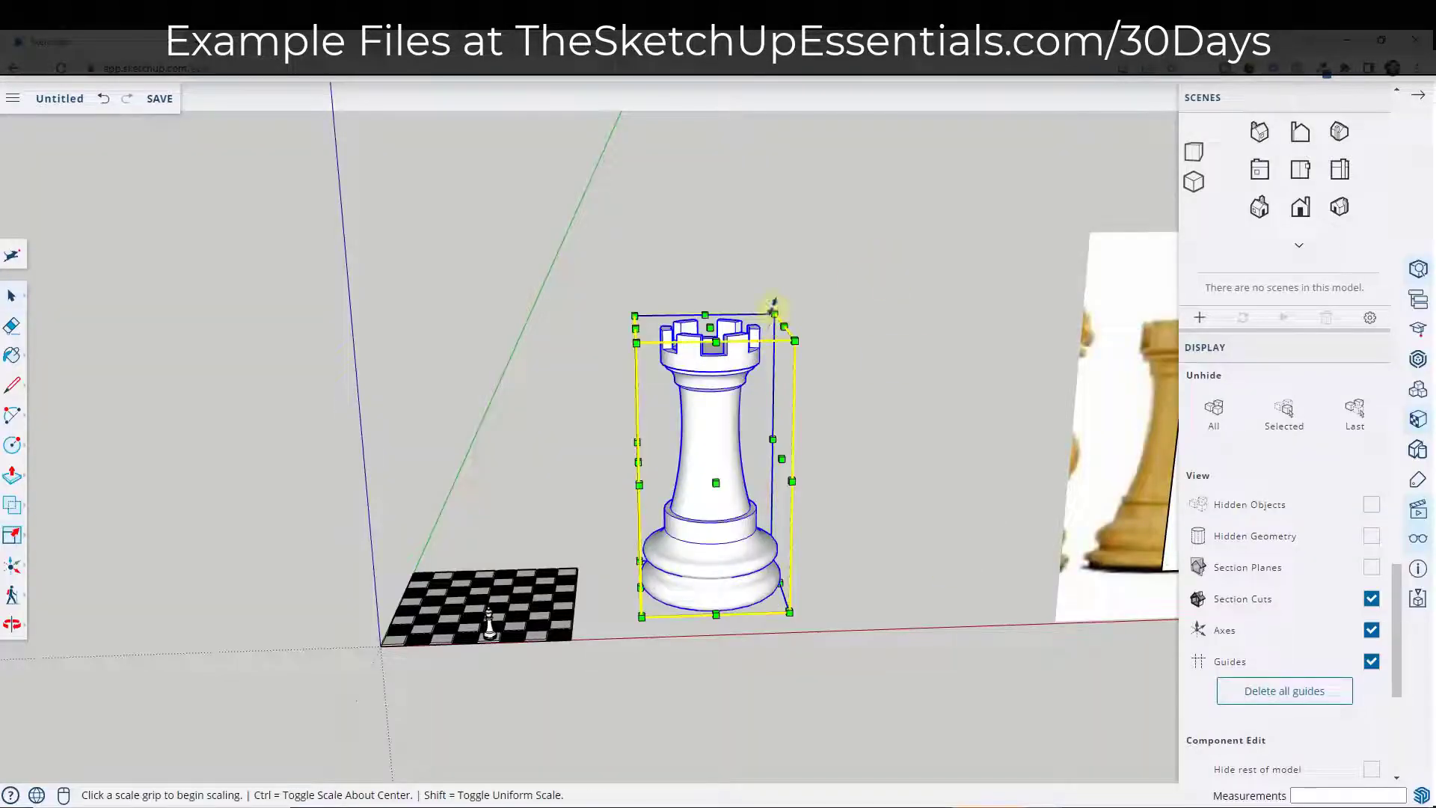
click(775, 314)
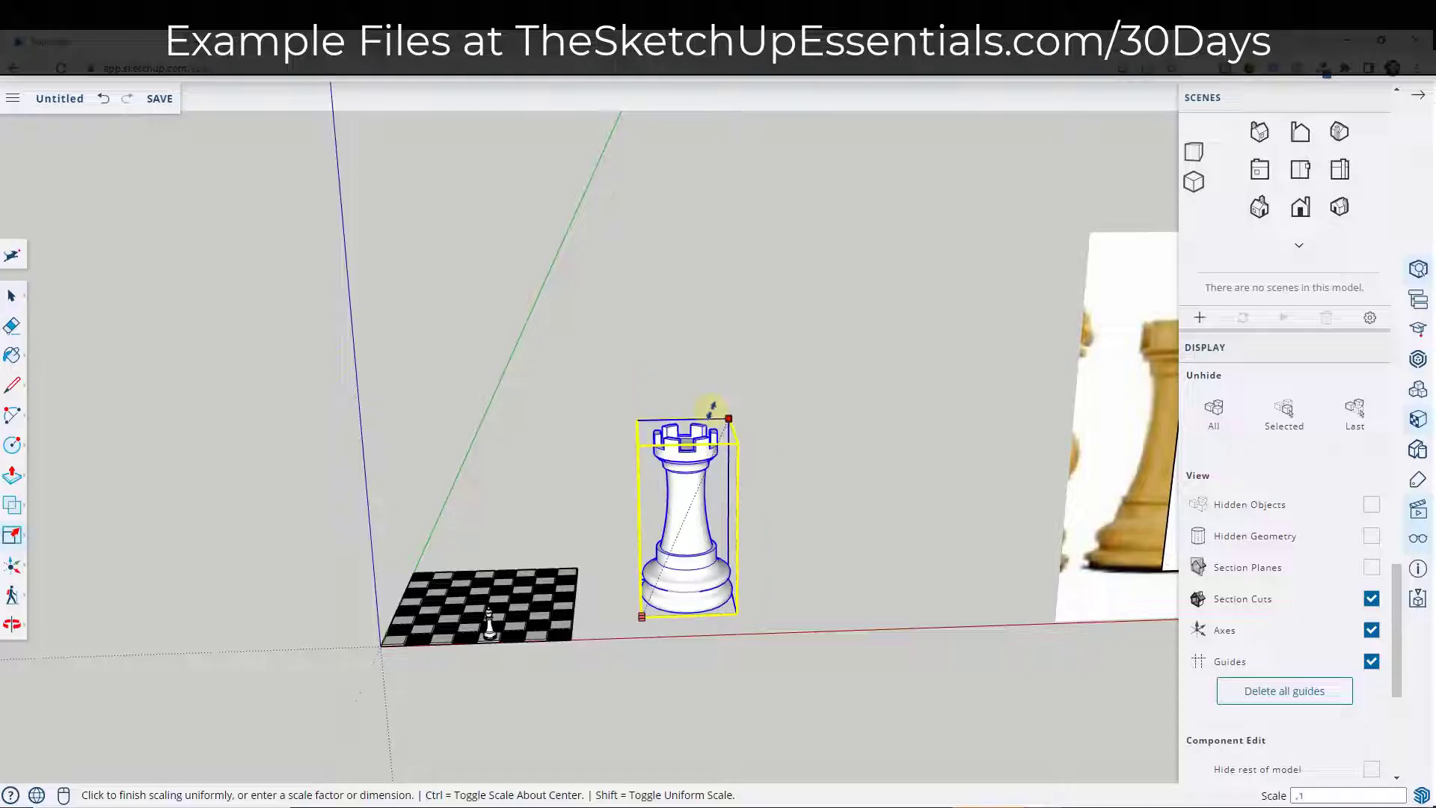
text(.1)
key(Return)
Open the rook component for editing and close its hollow base with a line about 1 1/16" long across the bottom rim
scroll(631, 593, up, 6)
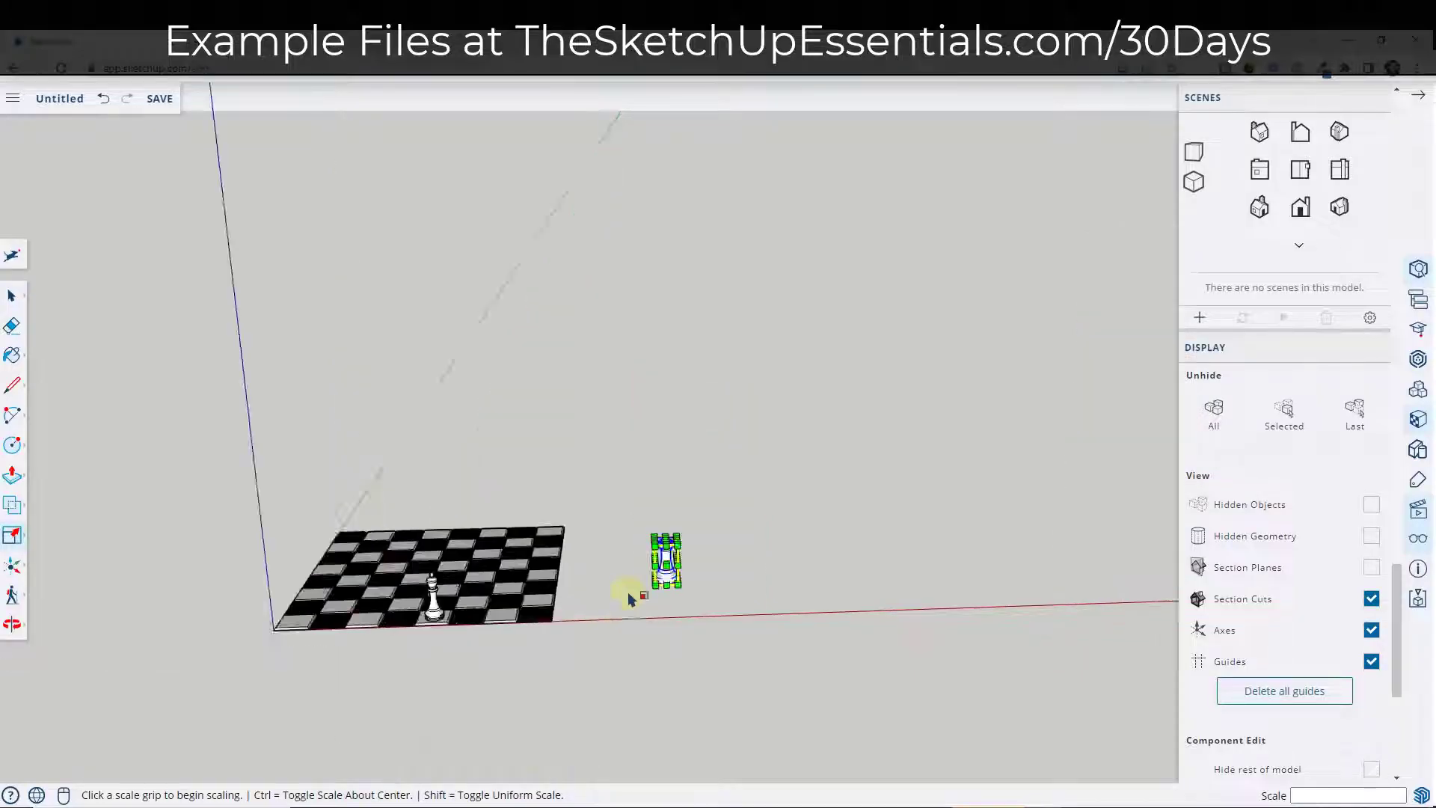
middle_drag(807, 471, 776, 128)
key(space)
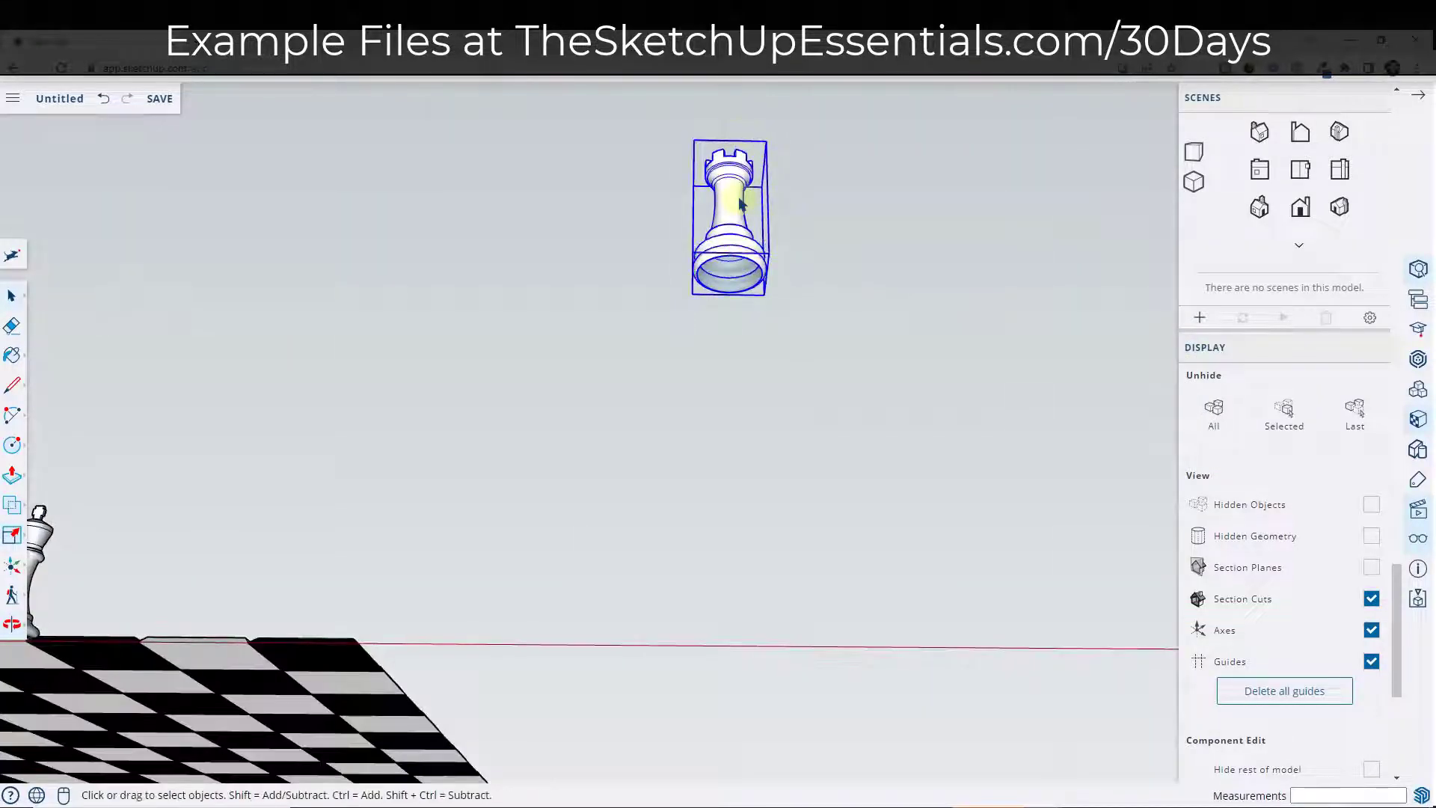
scroll(741, 203, up, 5)
key(l)
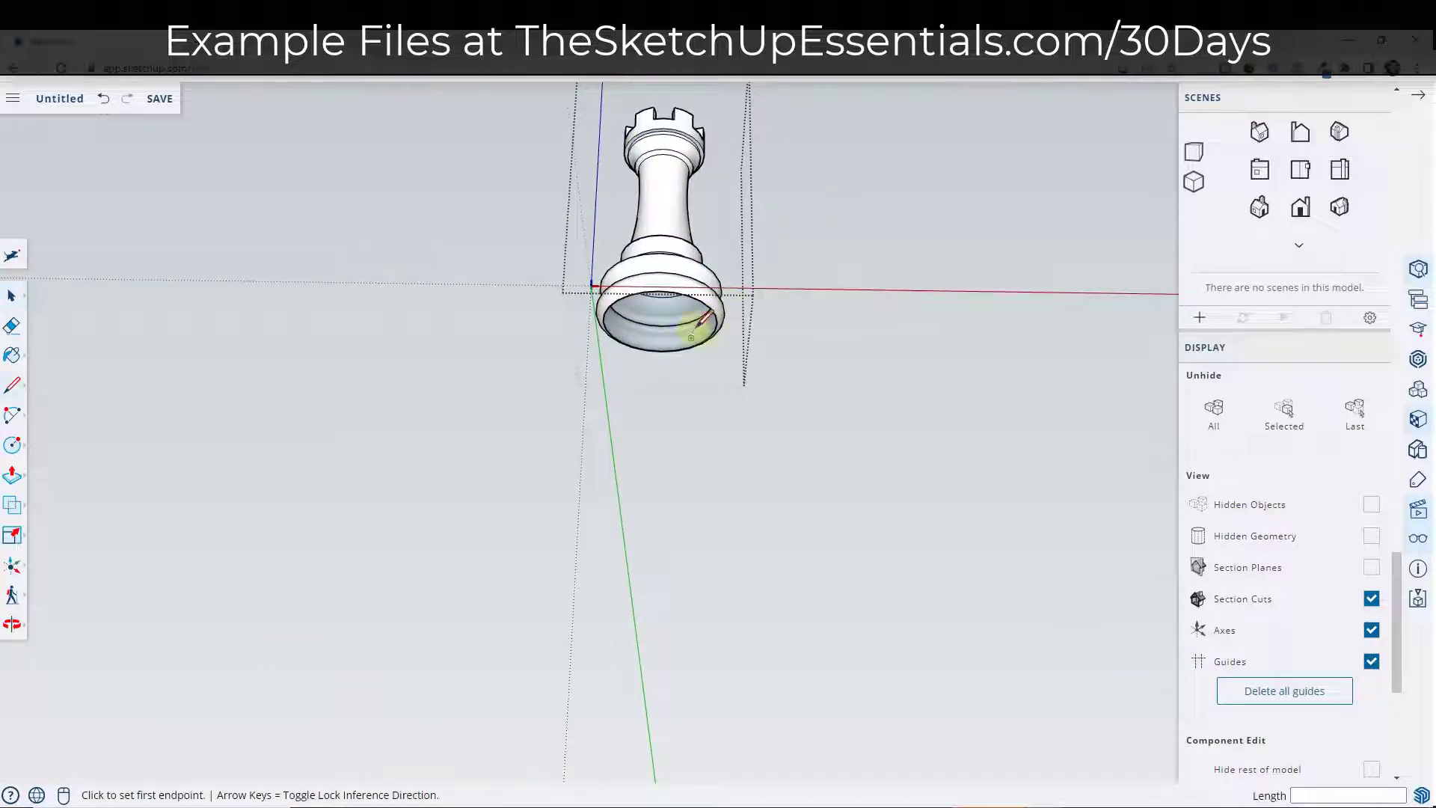
scroll(694, 331, up, 3)
click(720, 320)
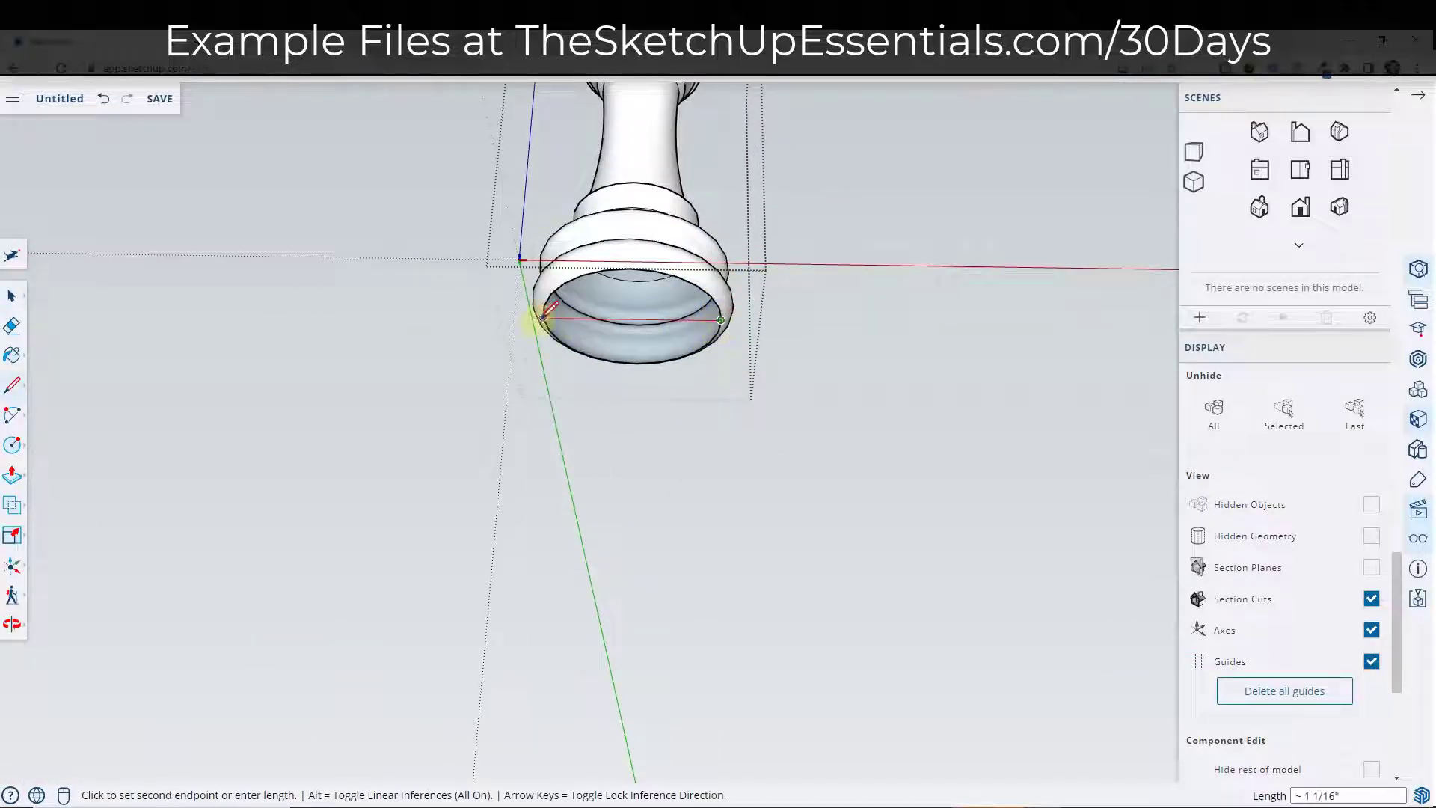
scroll(543, 317, up, 4)
click(544, 317)
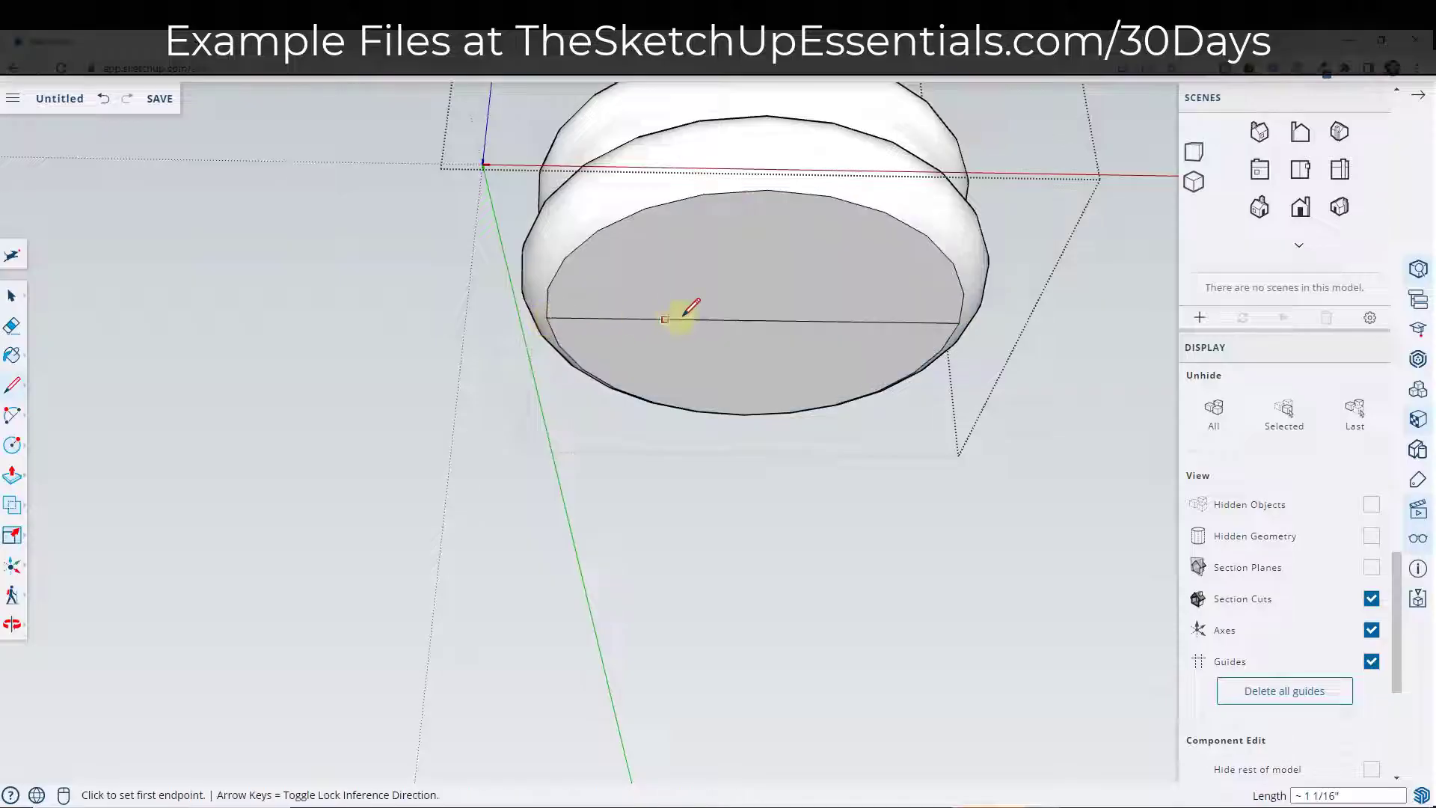
Draw a line from the cross line's midpoint to the base's rim, remove the cross line and leave the component
click(750, 323)
click(760, 190)
key(space)
scroll(859, 456, down, 8)
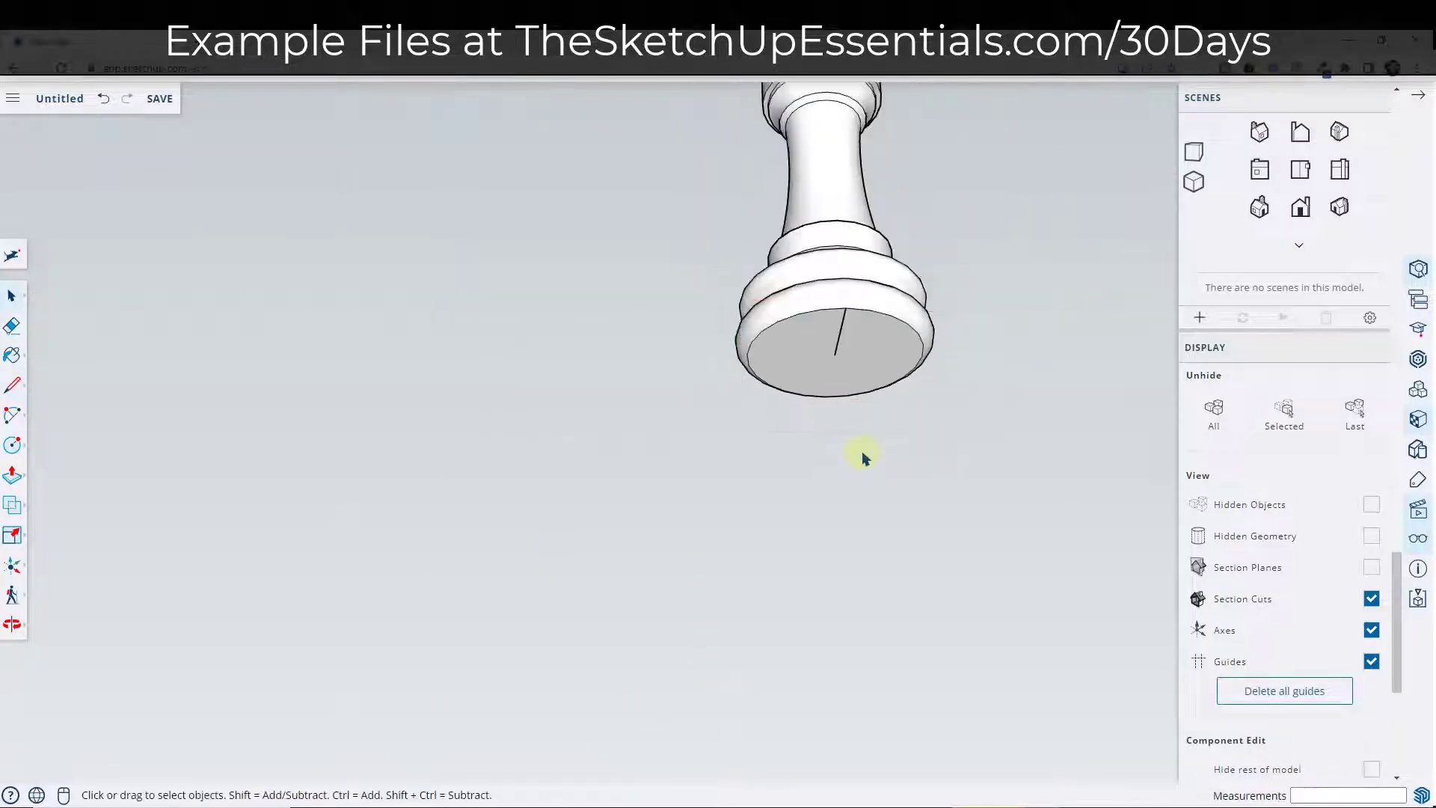
Move the rook by the centre of its base onto the black corner square in the king's row
scroll(843, 306, down, 1)
key(m)
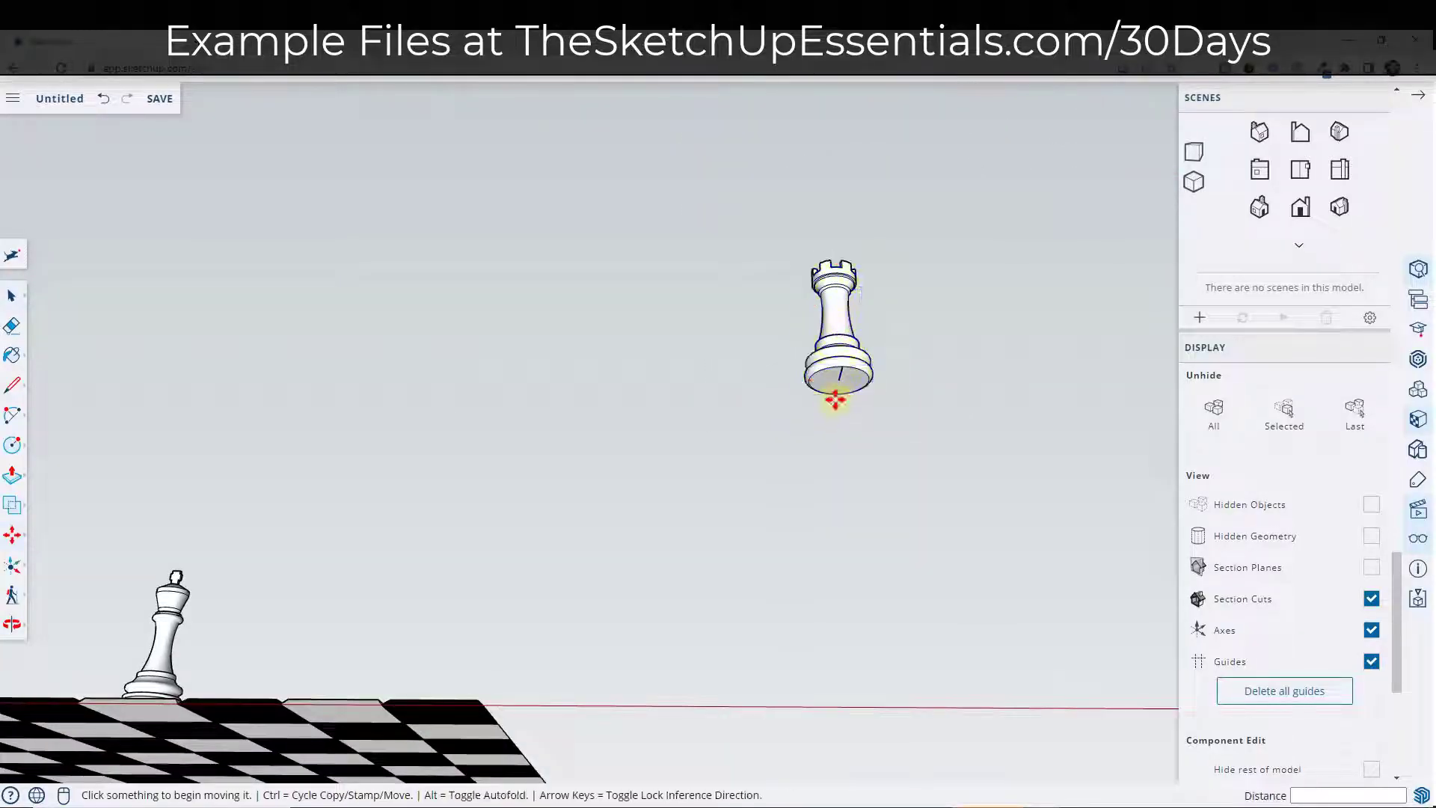
click(839, 383)
scroll(762, 421, down, 4)
middle_drag(638, 456, 600, 583)
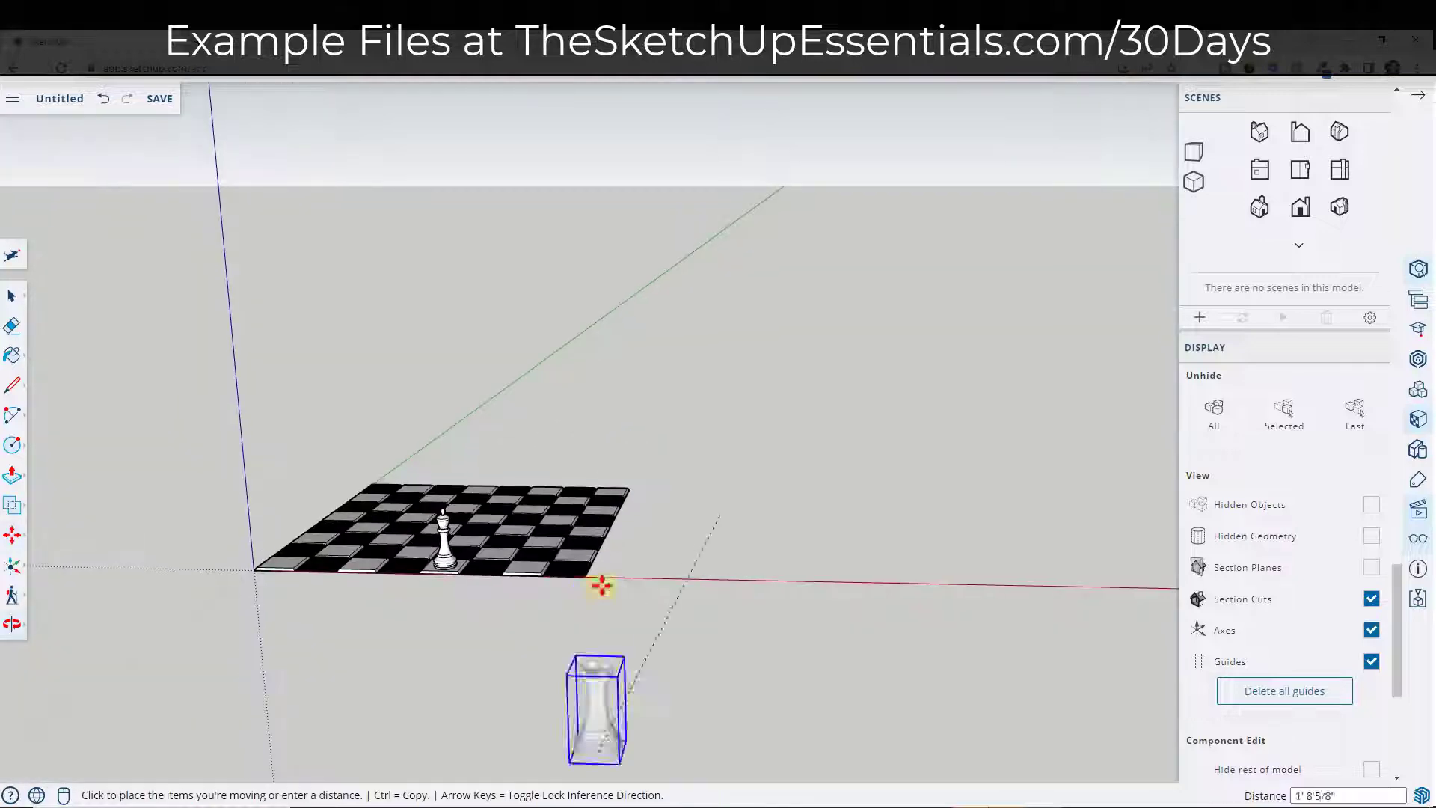
scroll(576, 575, up, 5)
click(542, 587)
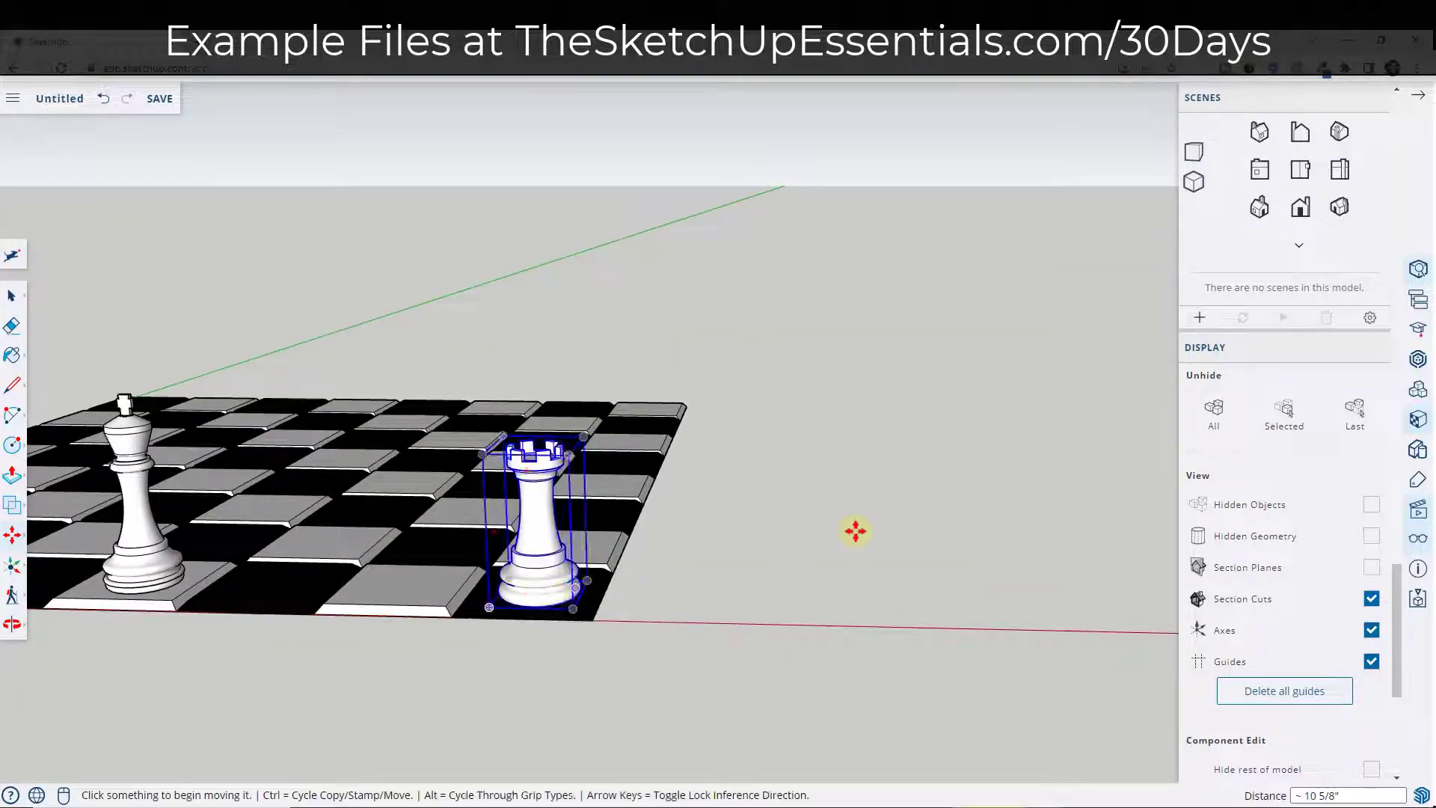
scroll(855, 528, down, 4)
scroll(871, 461, up, 3)
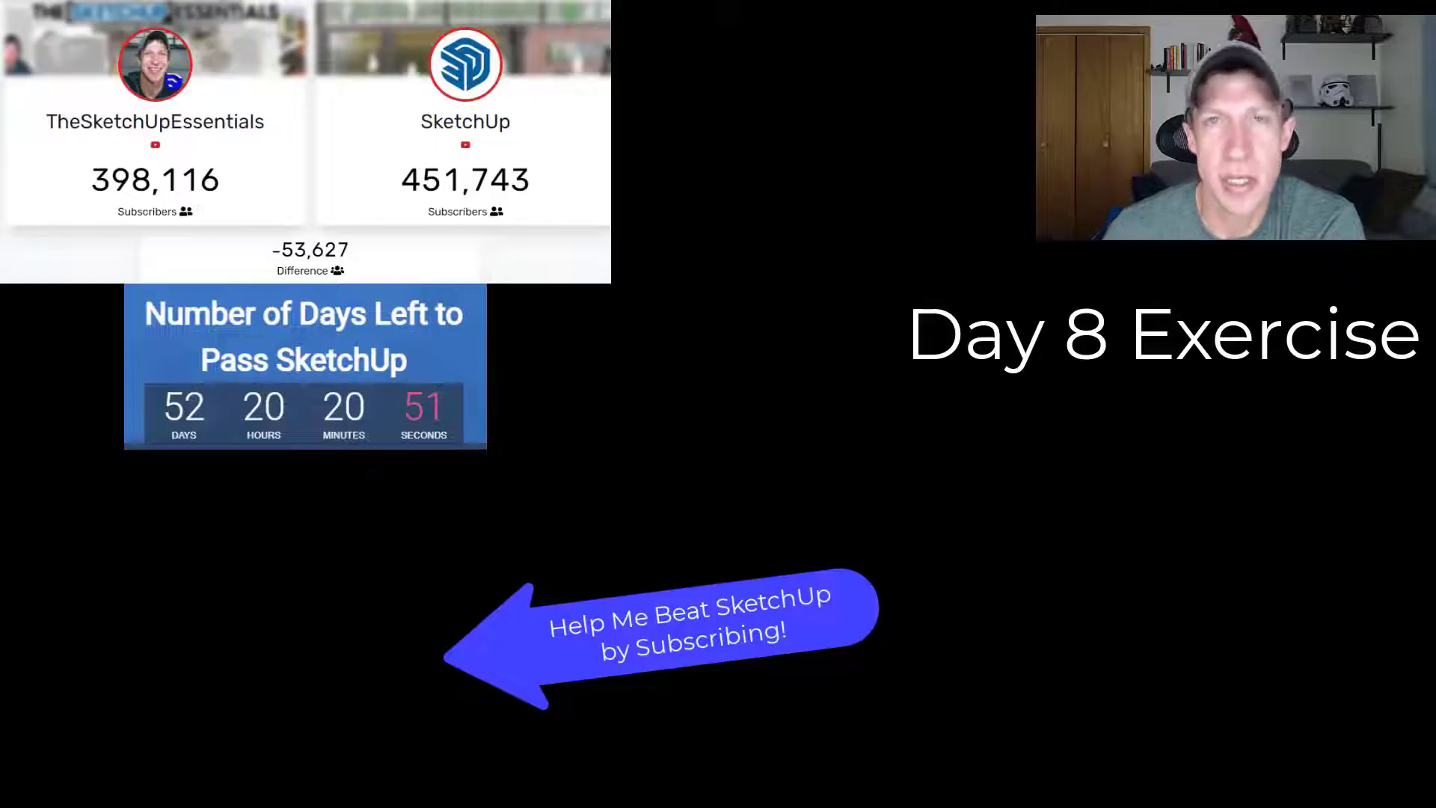